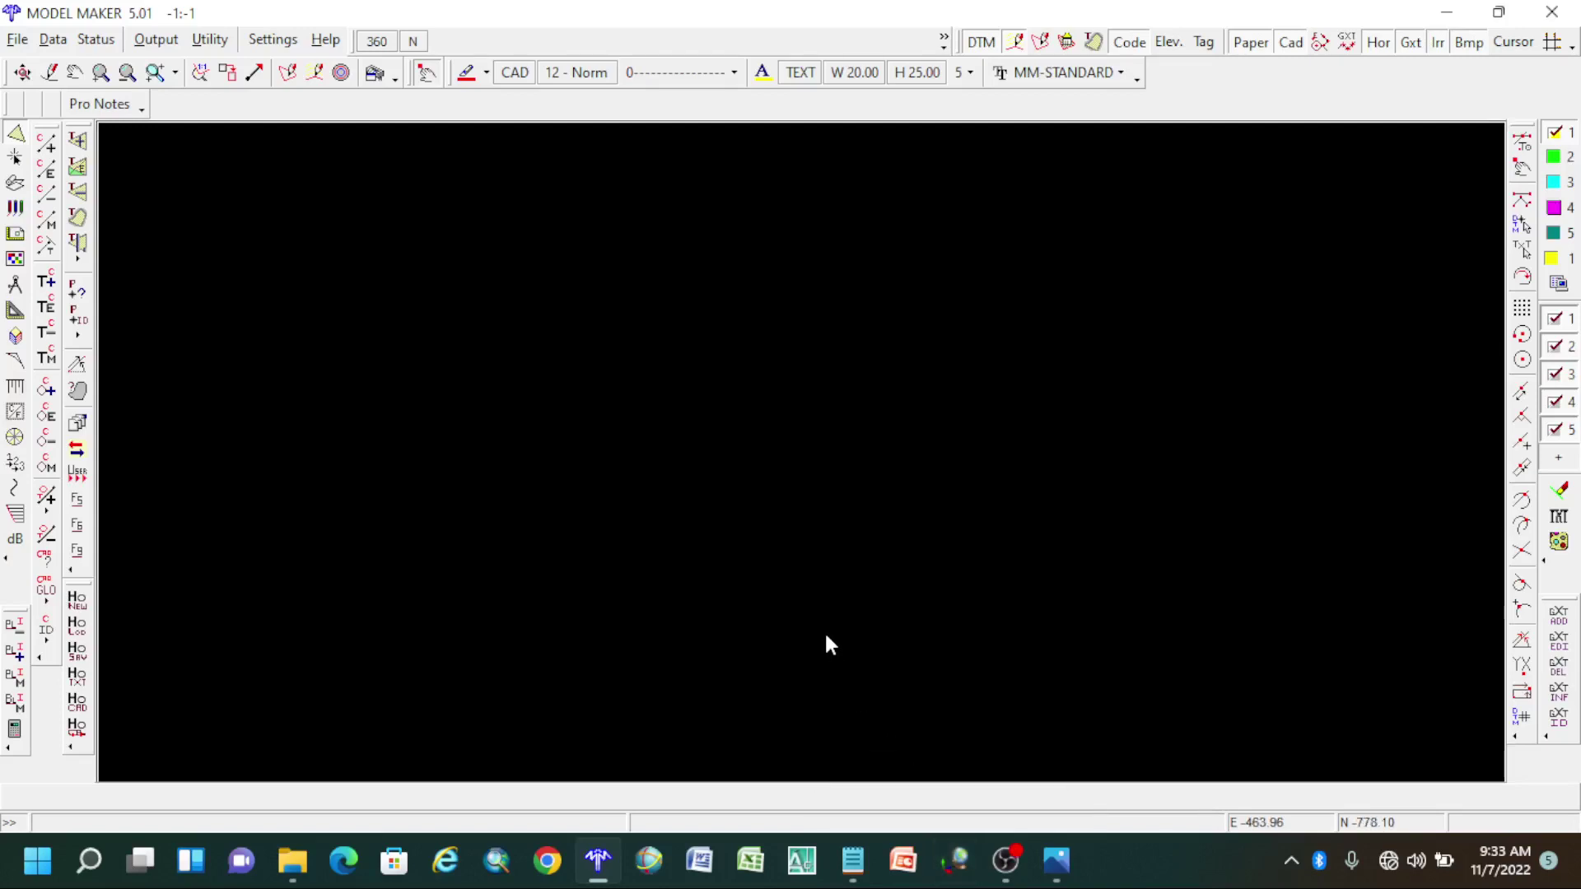
Bring up plan 602_2001.jpg in Photos and zoom to 32% on its COORDINATES table.
click(1049, 863)
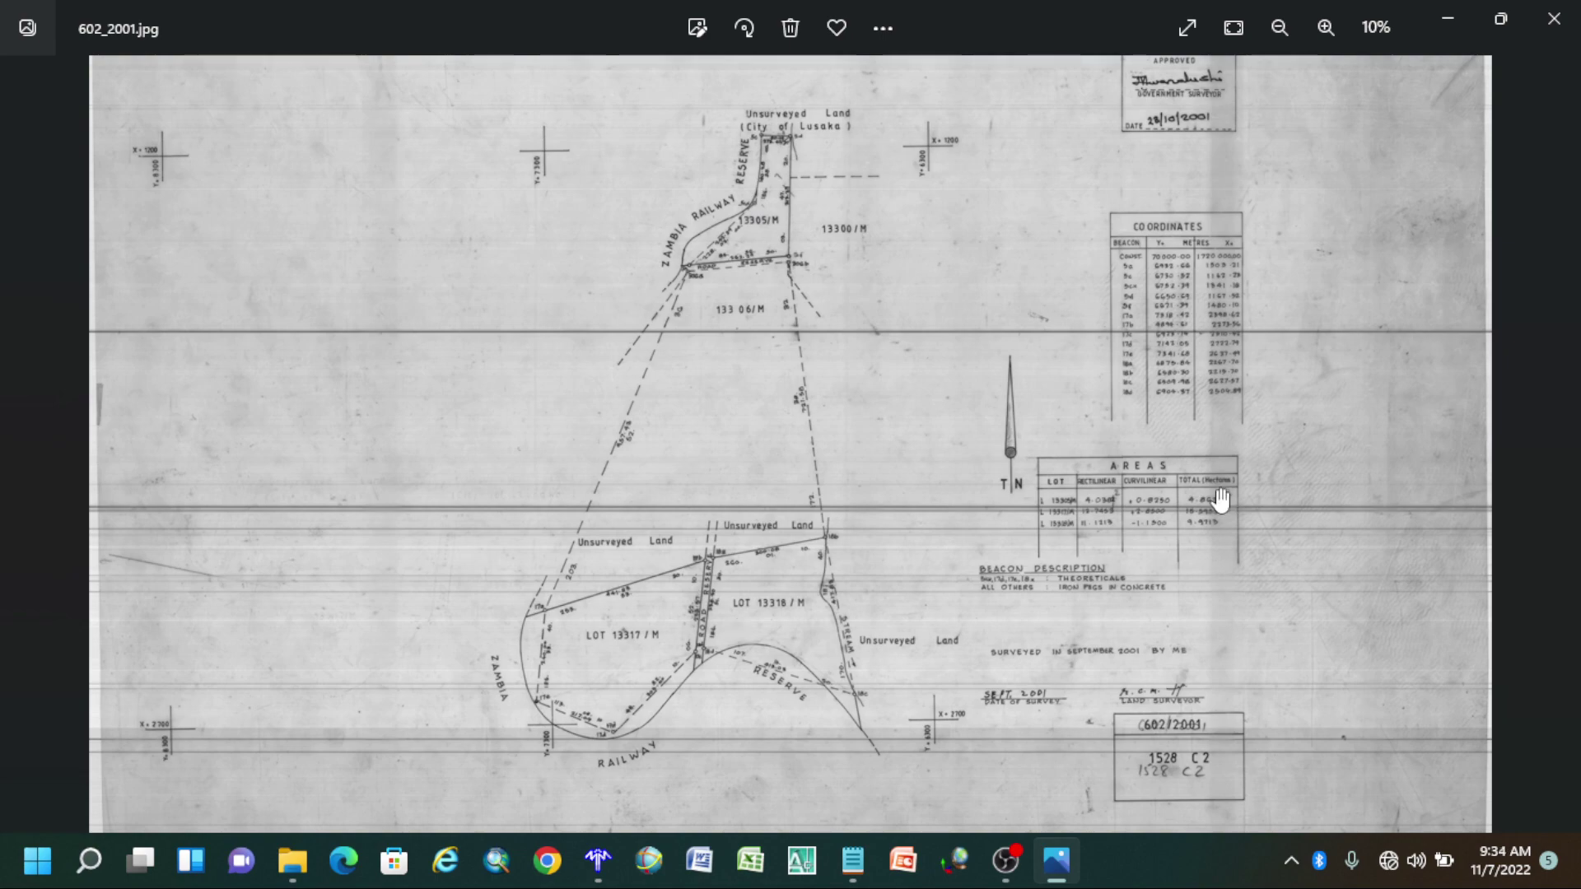
scroll(1141, 296, up, 1)
scroll(1246, 307, up, 4)
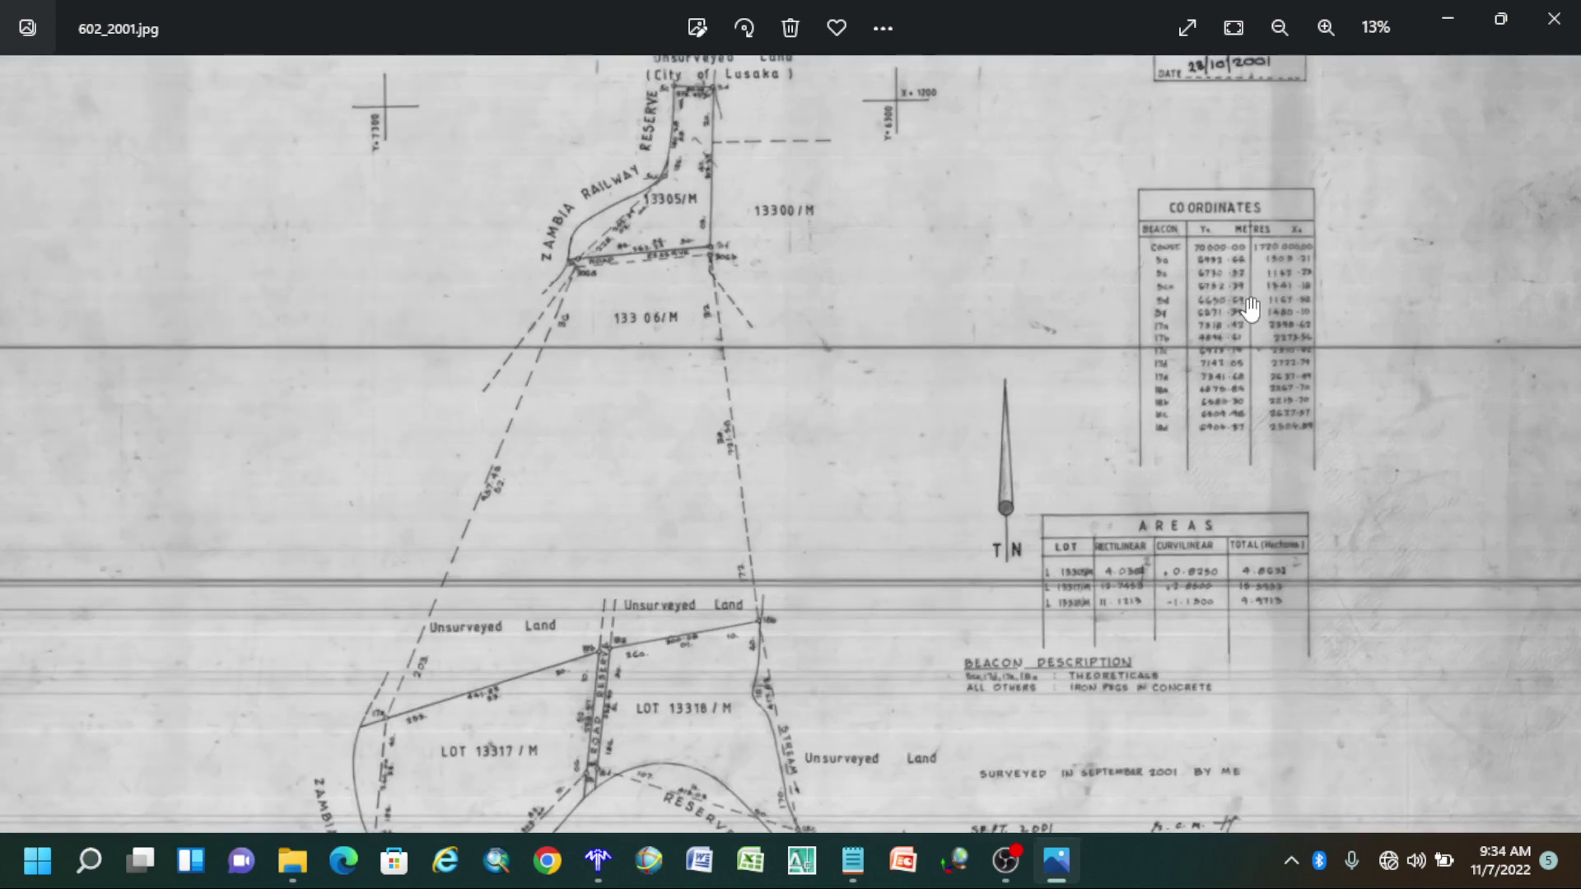
scroll(1236, 305, down, 3)
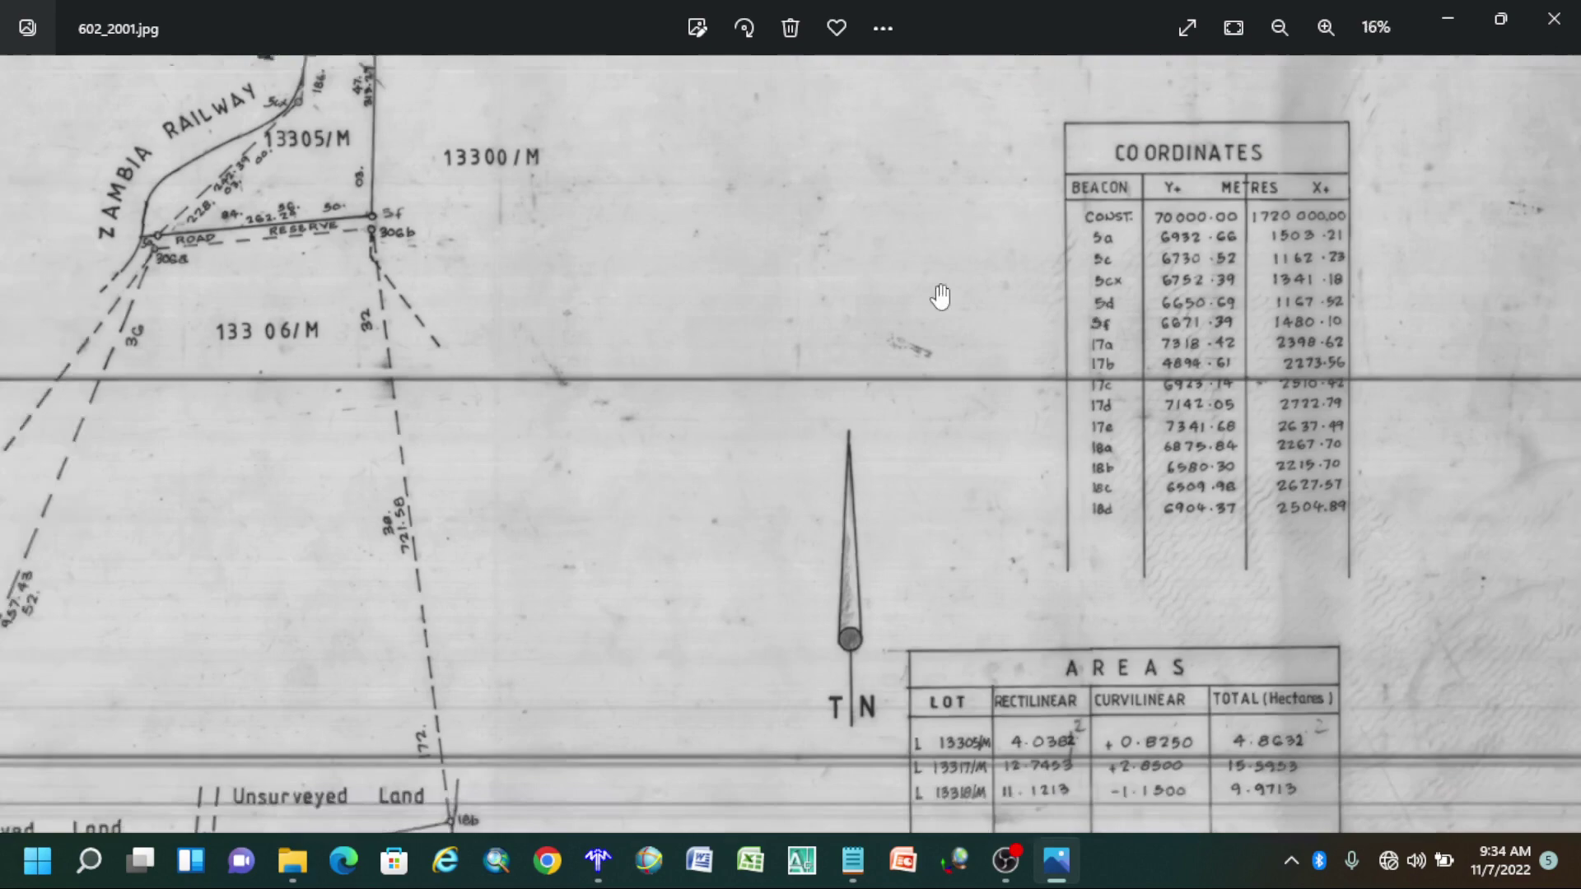
scroll(803, 475, down, 3)
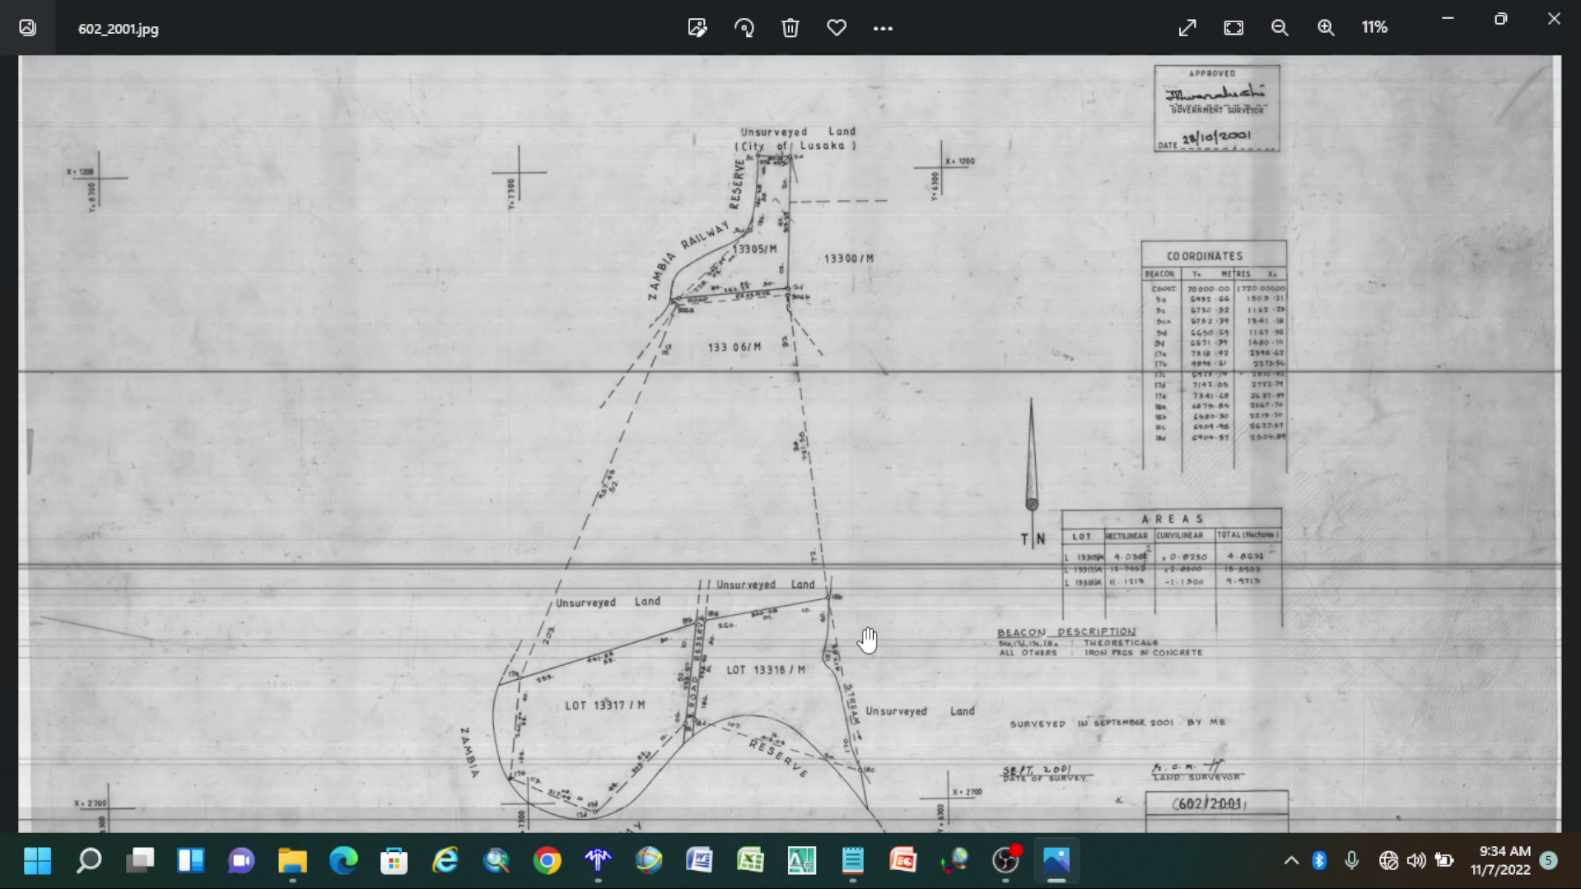
scroll(1260, 332, up, 5)
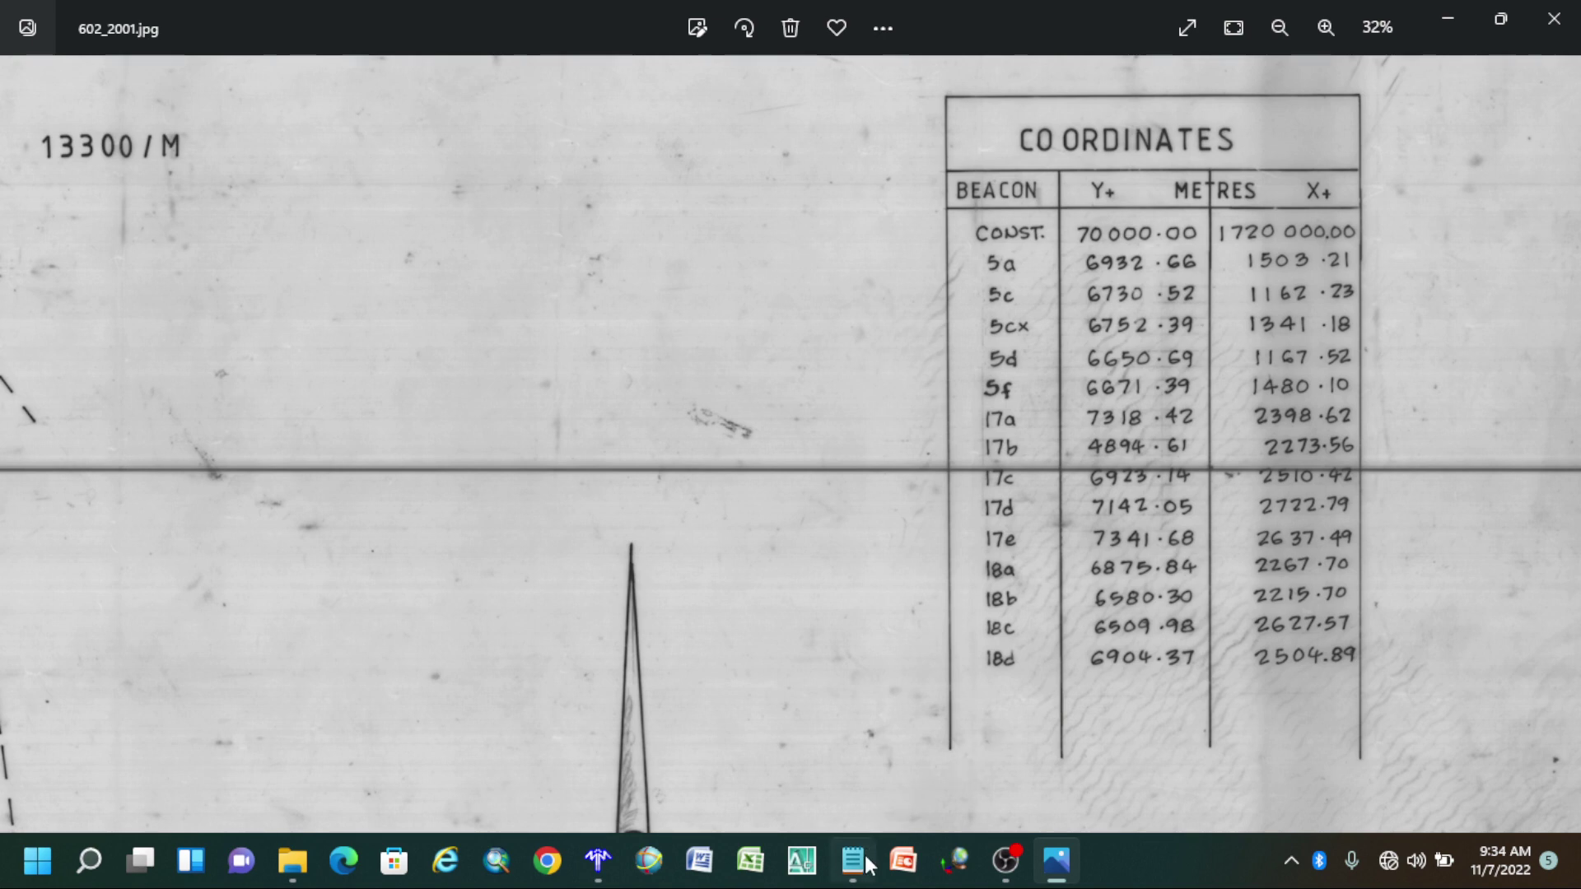
mouse_move(861, 866)
Compare the Notepad coordinate list against the plan's coordinates table in Photos.
click(853, 865)
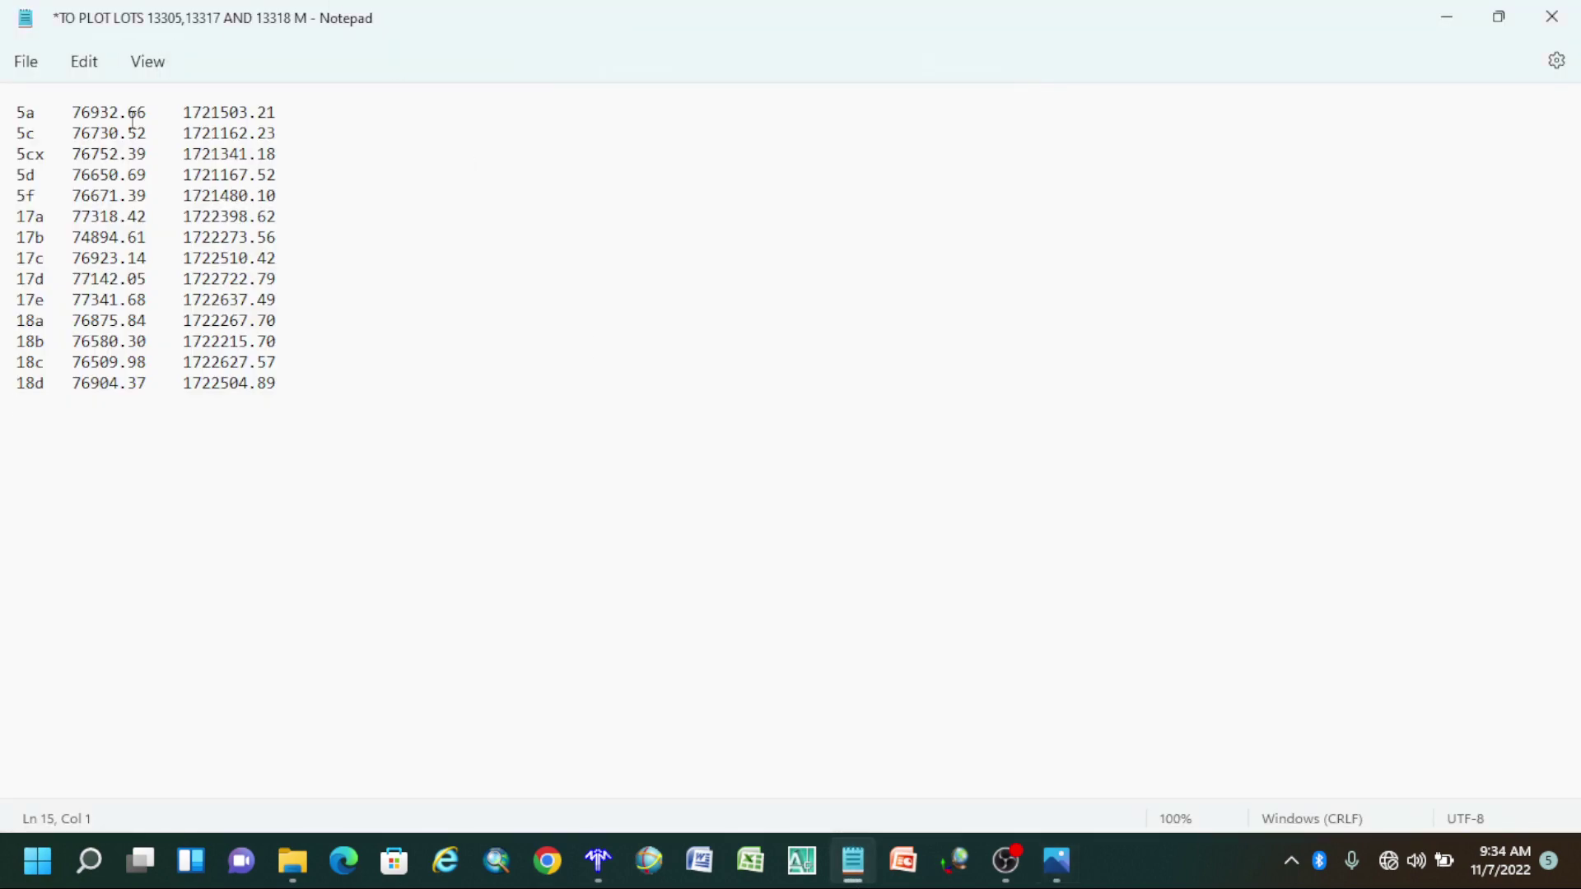
click(1056, 861)
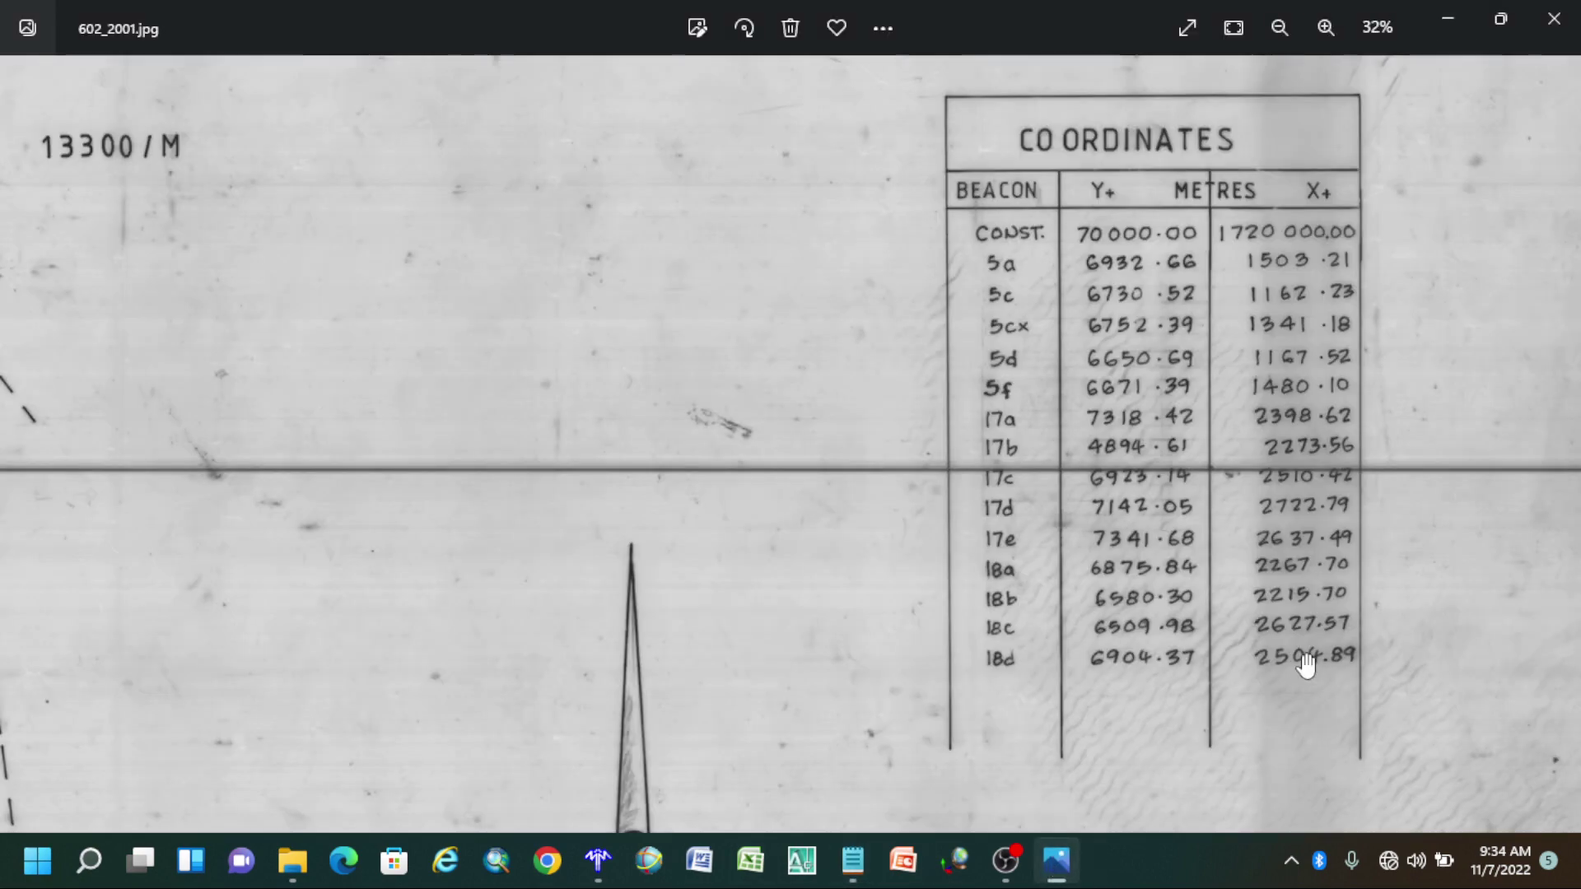
click(852, 860)
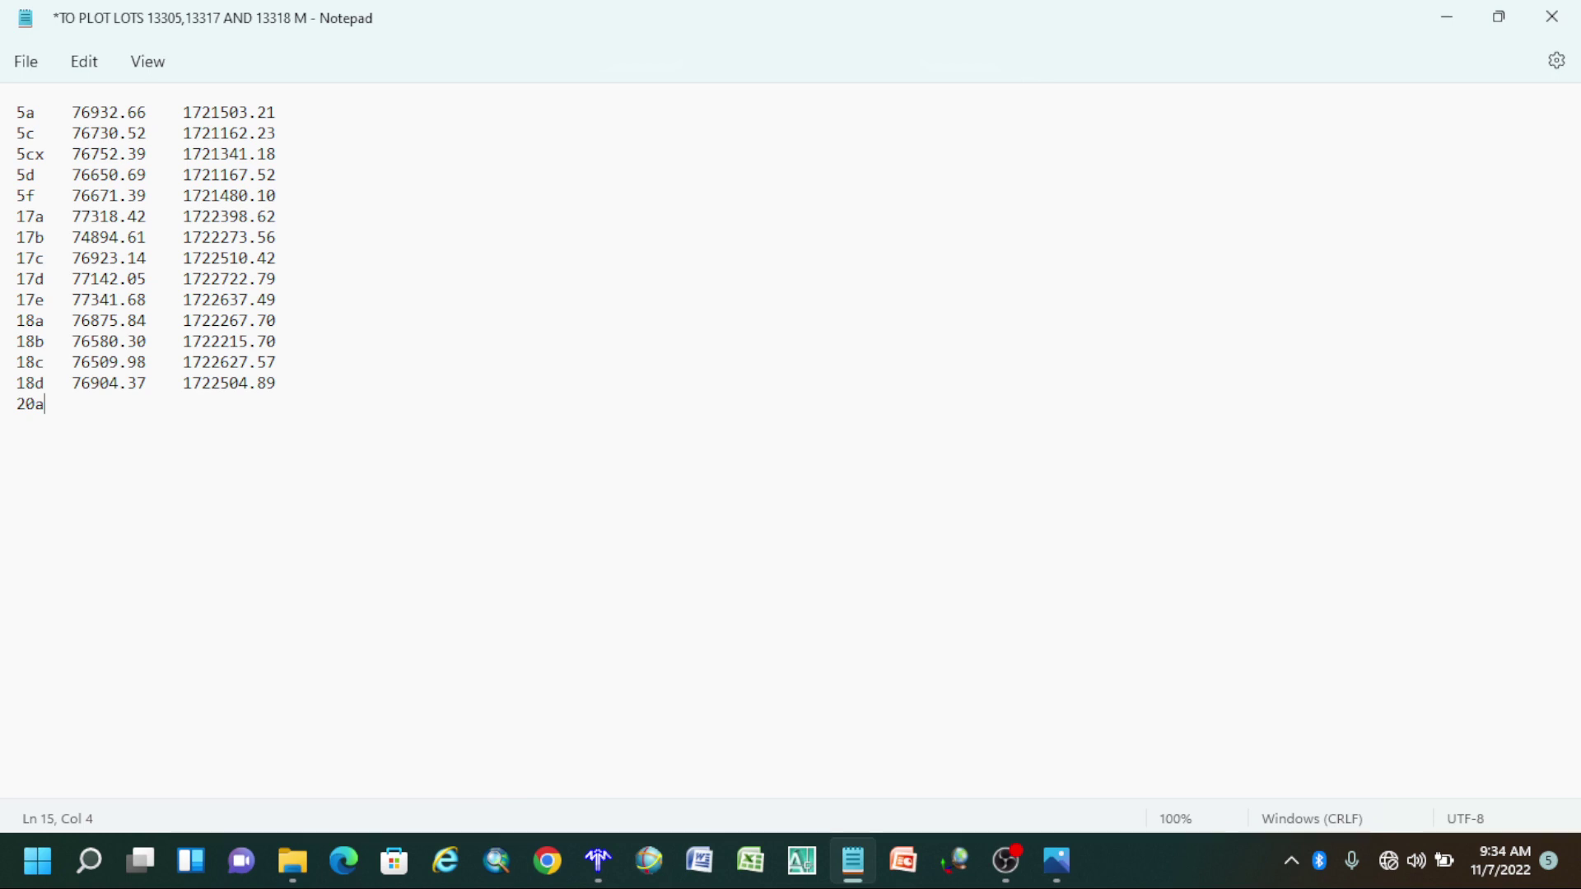
Try a 20a line (76378.72, 1743673.535) on line 15, then delete it so the list ends at 18d.
text(76378.72	1743673)
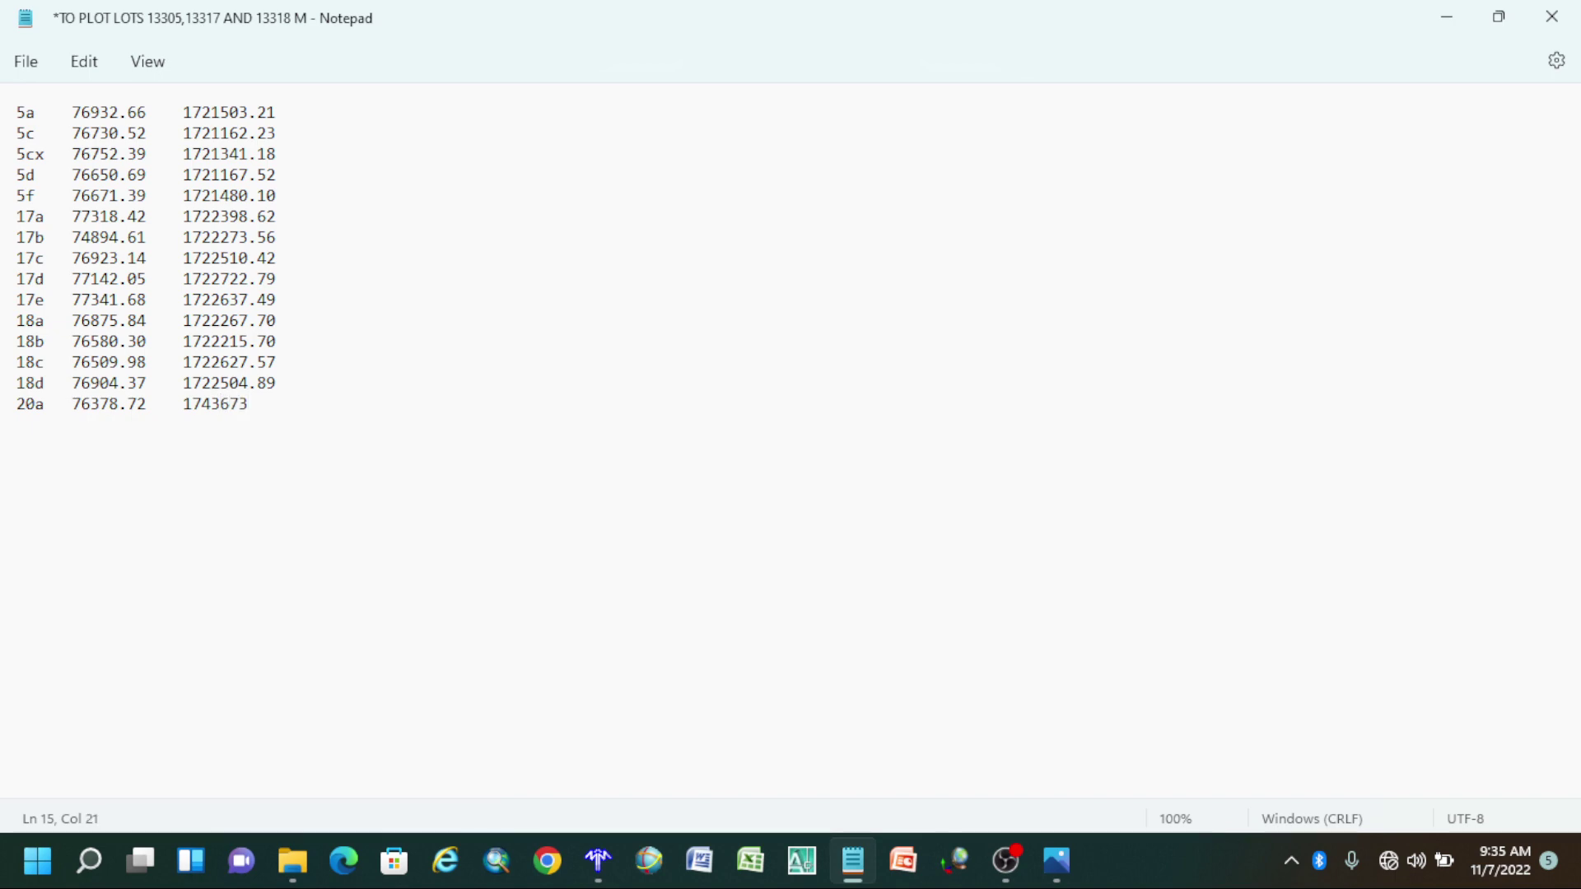
text(.535)
key(BackSpace)
key(BackSpace)
key(BackSpace)
key(BackSpace)
key(BackSpace)
key(BackSpace)
key(BackSpace)
key(BackSpace)
key(BackSpace)
key(BackSpace)
key(BackSpace)
key(BackSpace)
key(BackSpace)
key(BackSpace)
key(BackSpace)
key(BackSpace)
key(BackSpace)
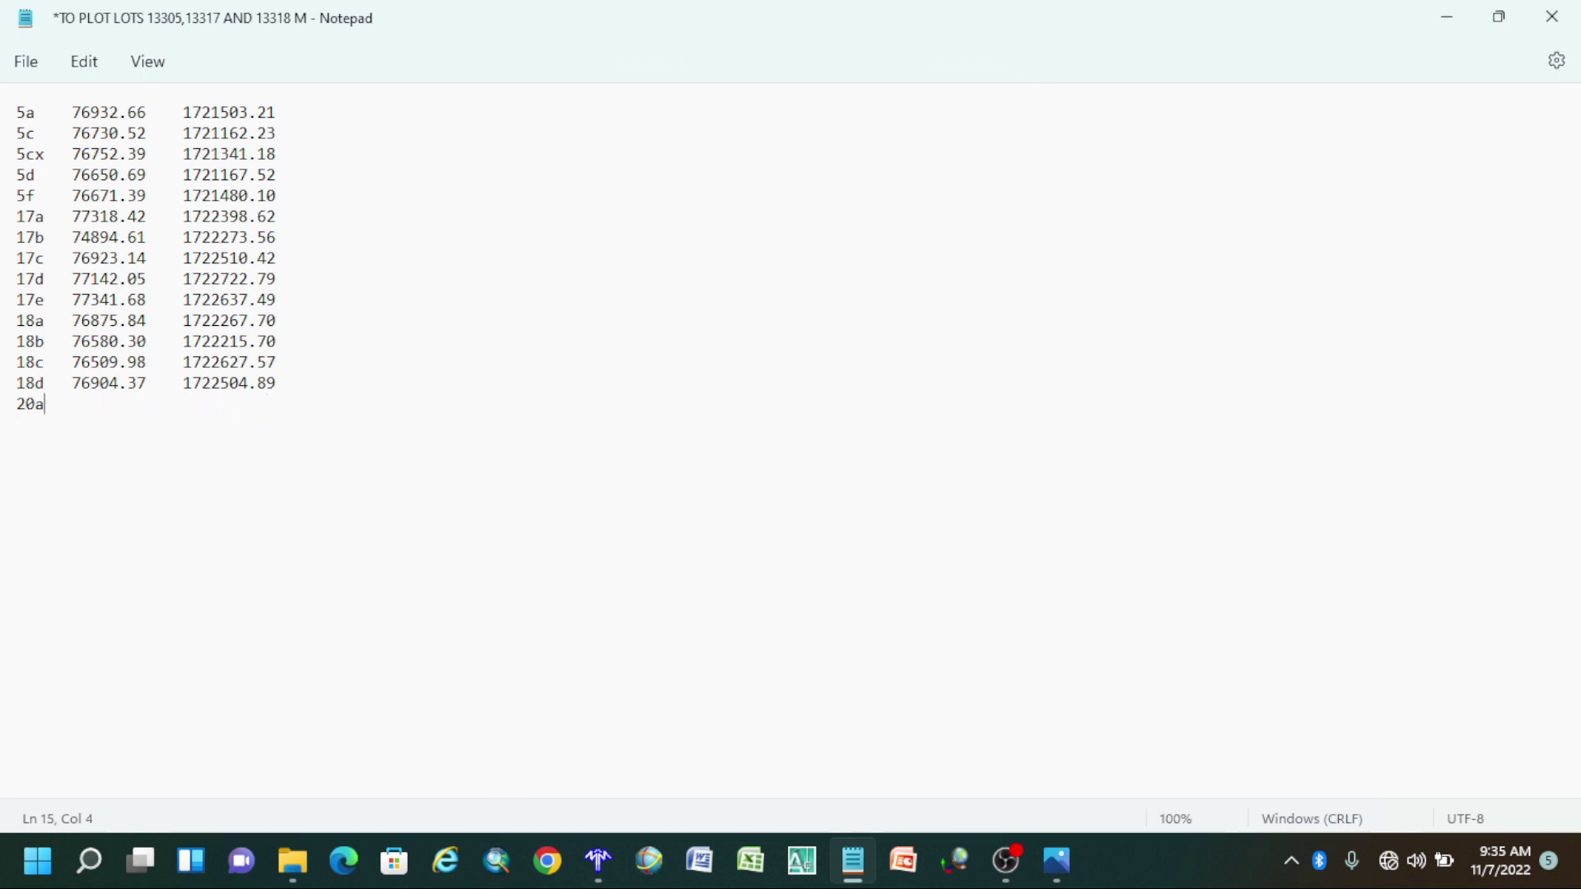
key(BackSpace)
key(BackSpace)
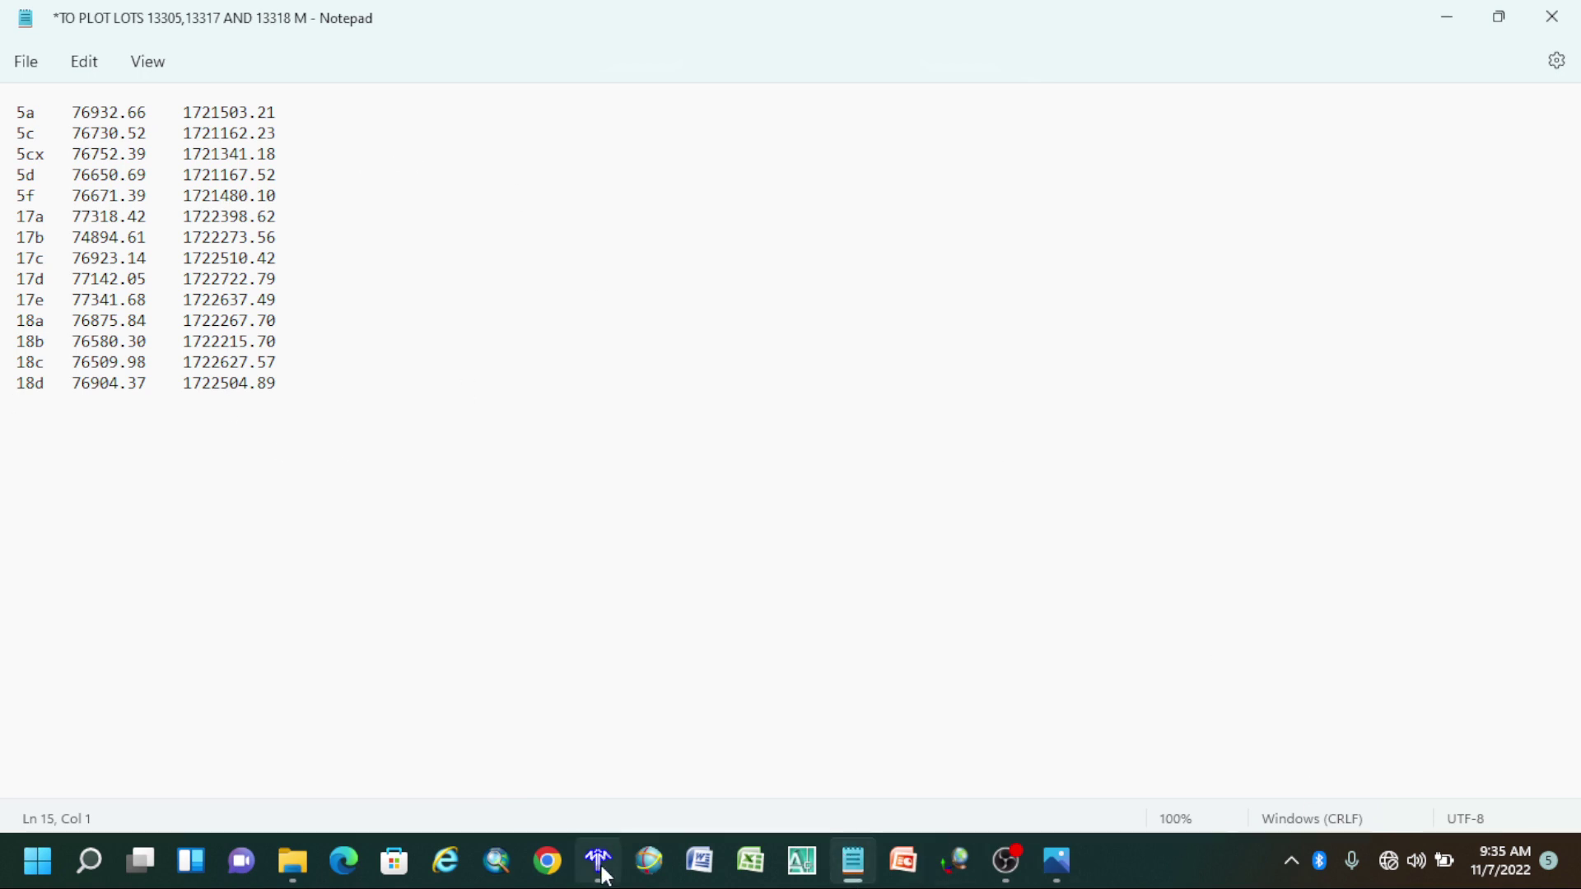
Pan and zoom the plan onto its COORDINATES table, then return to the empty Model Maker drawing.
click(1062, 879)
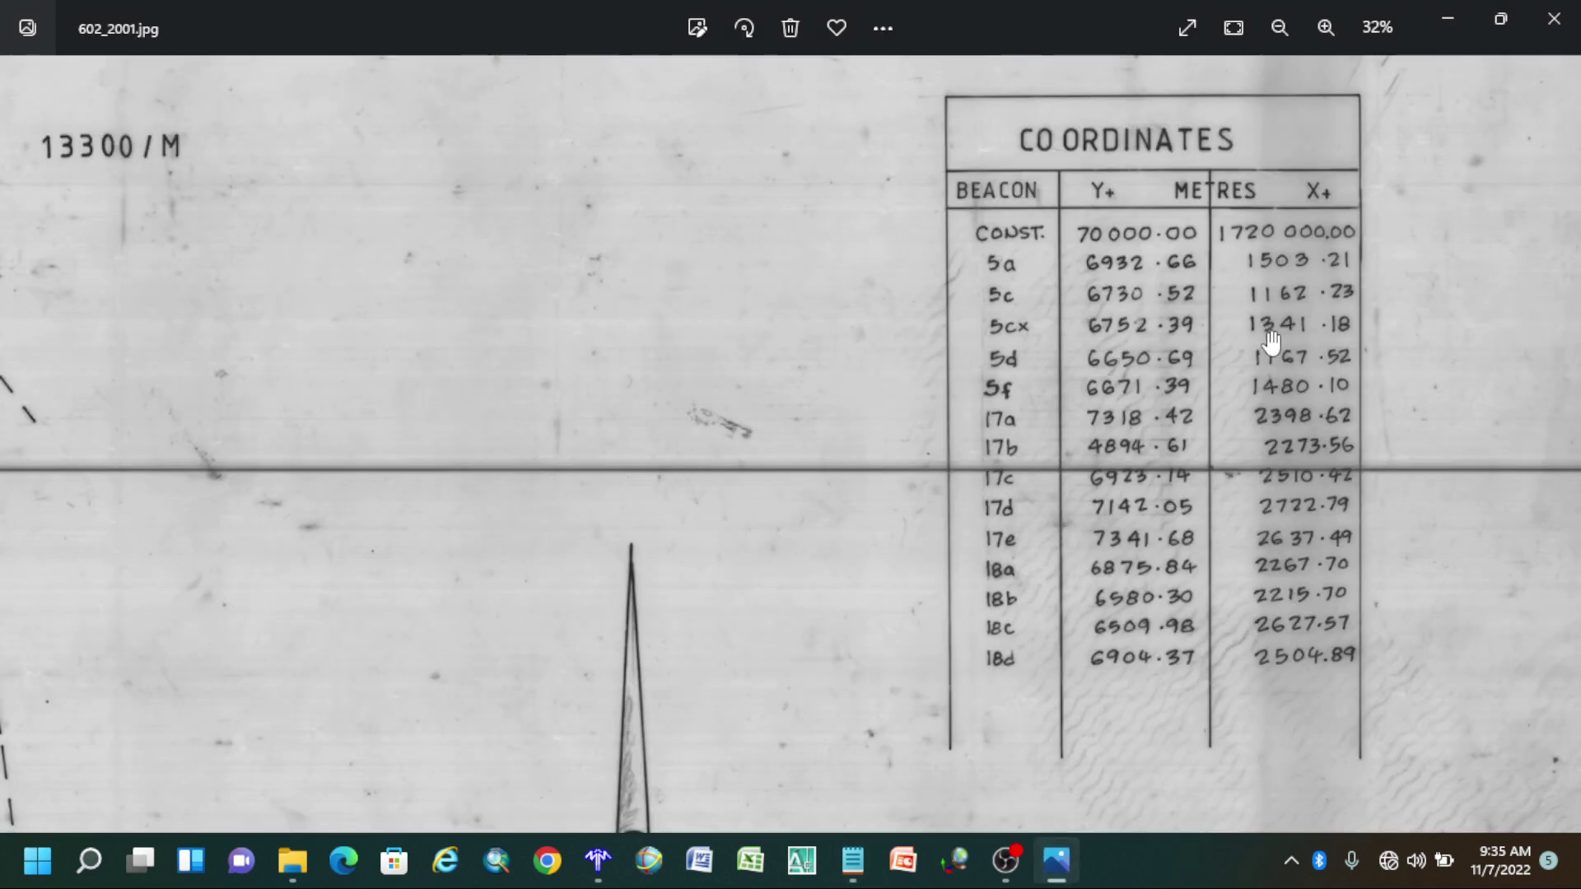
scroll(1102, 415, down, 6)
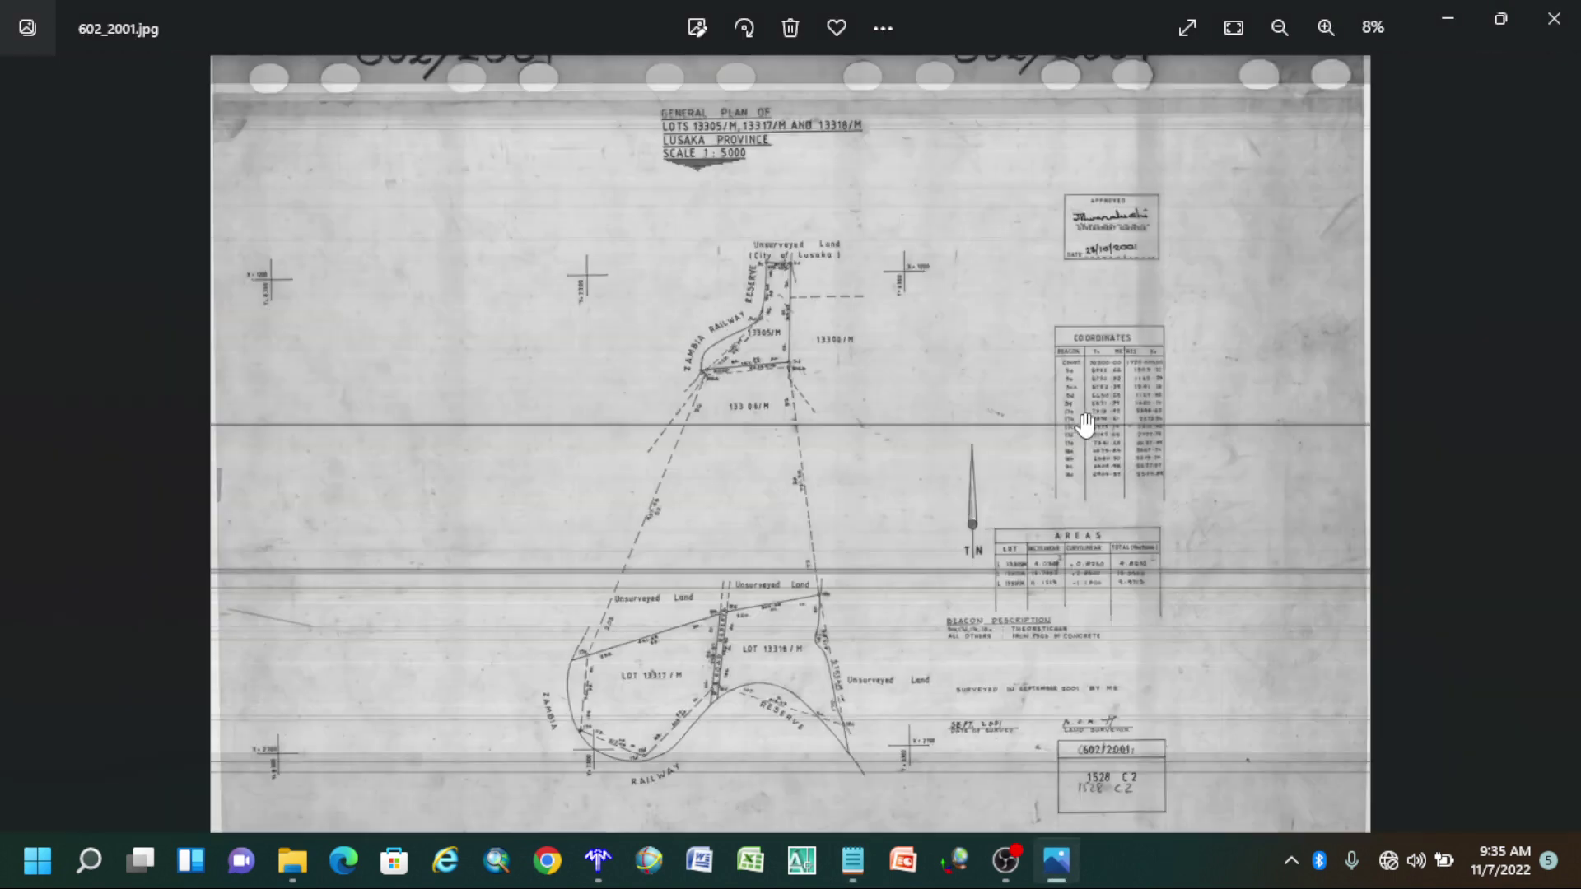
scroll(745, 458, up, 5)
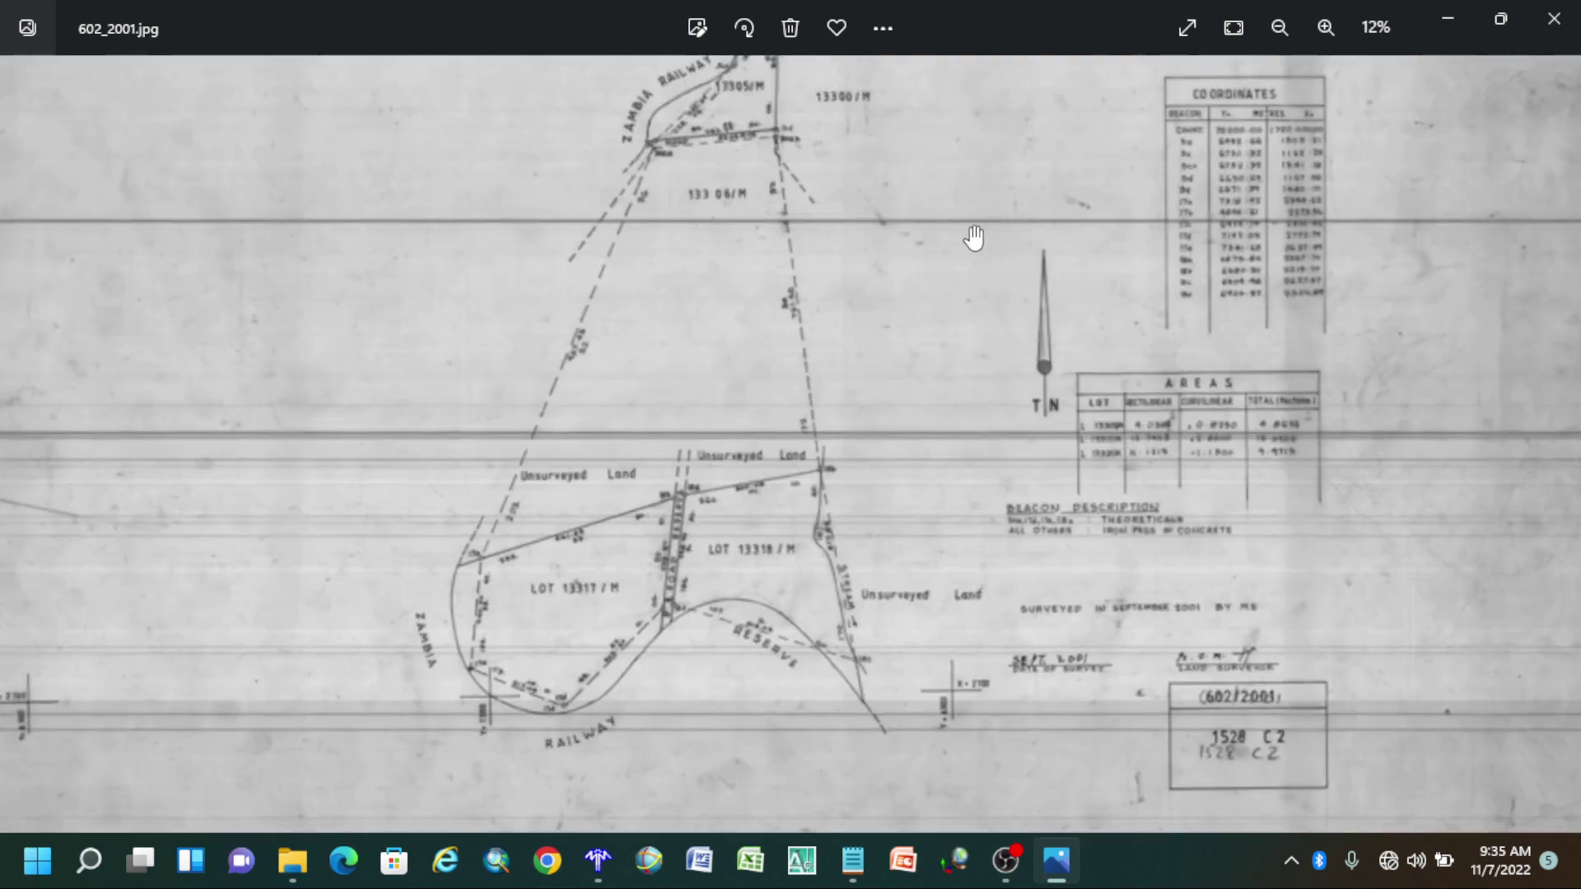
drag(974, 238, 928, 313)
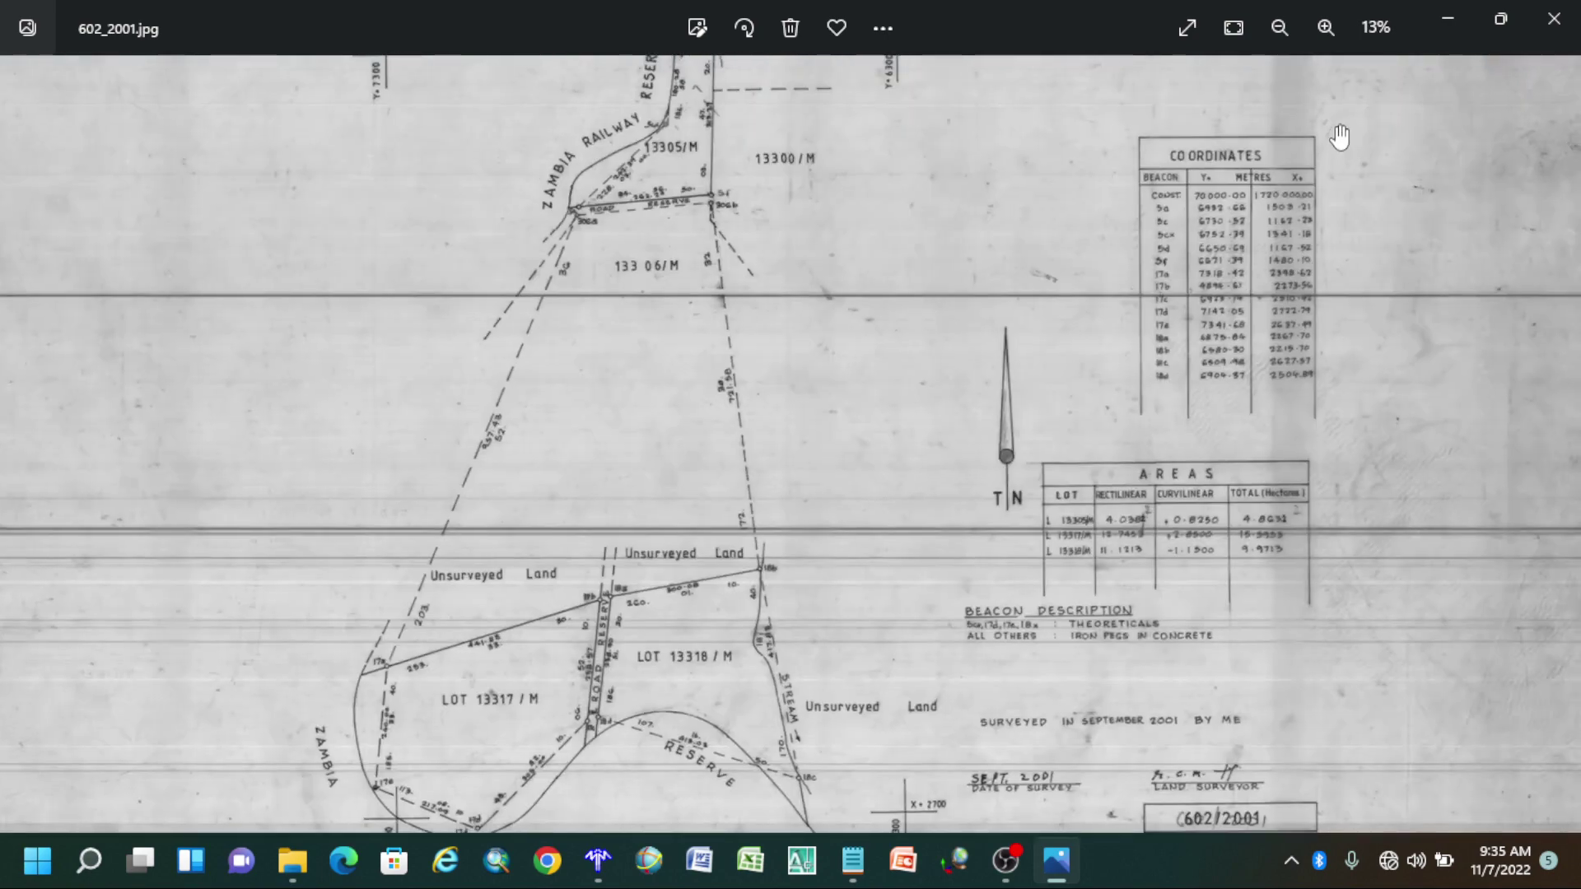
scroll(1318, 150, up, 3)
scroll(1317, 150, up, 2)
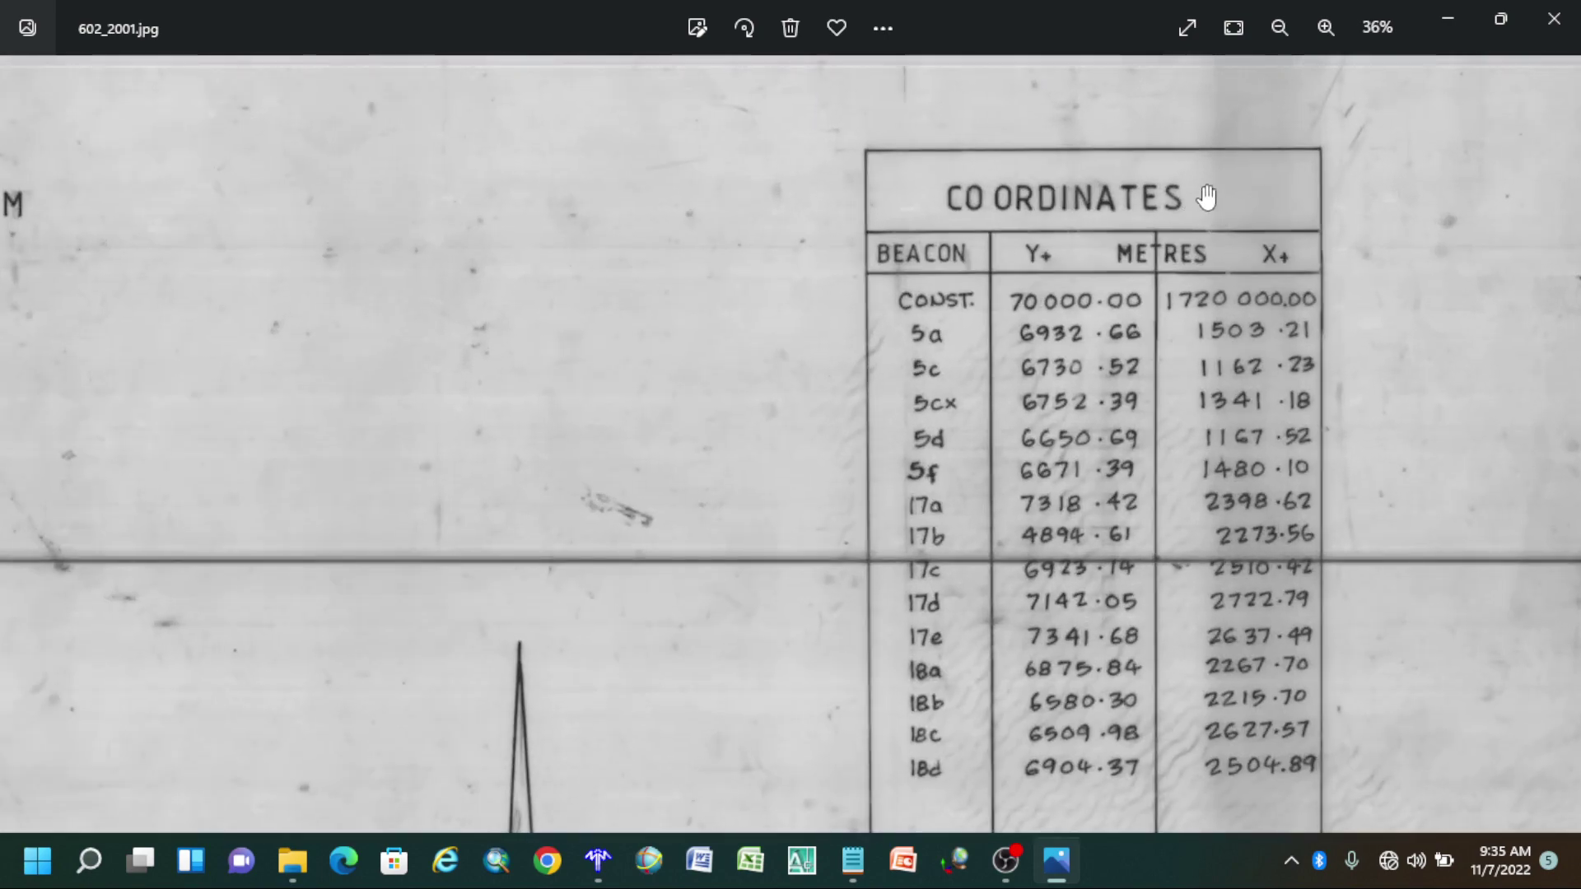
drag(1095, 486, 1088, 441)
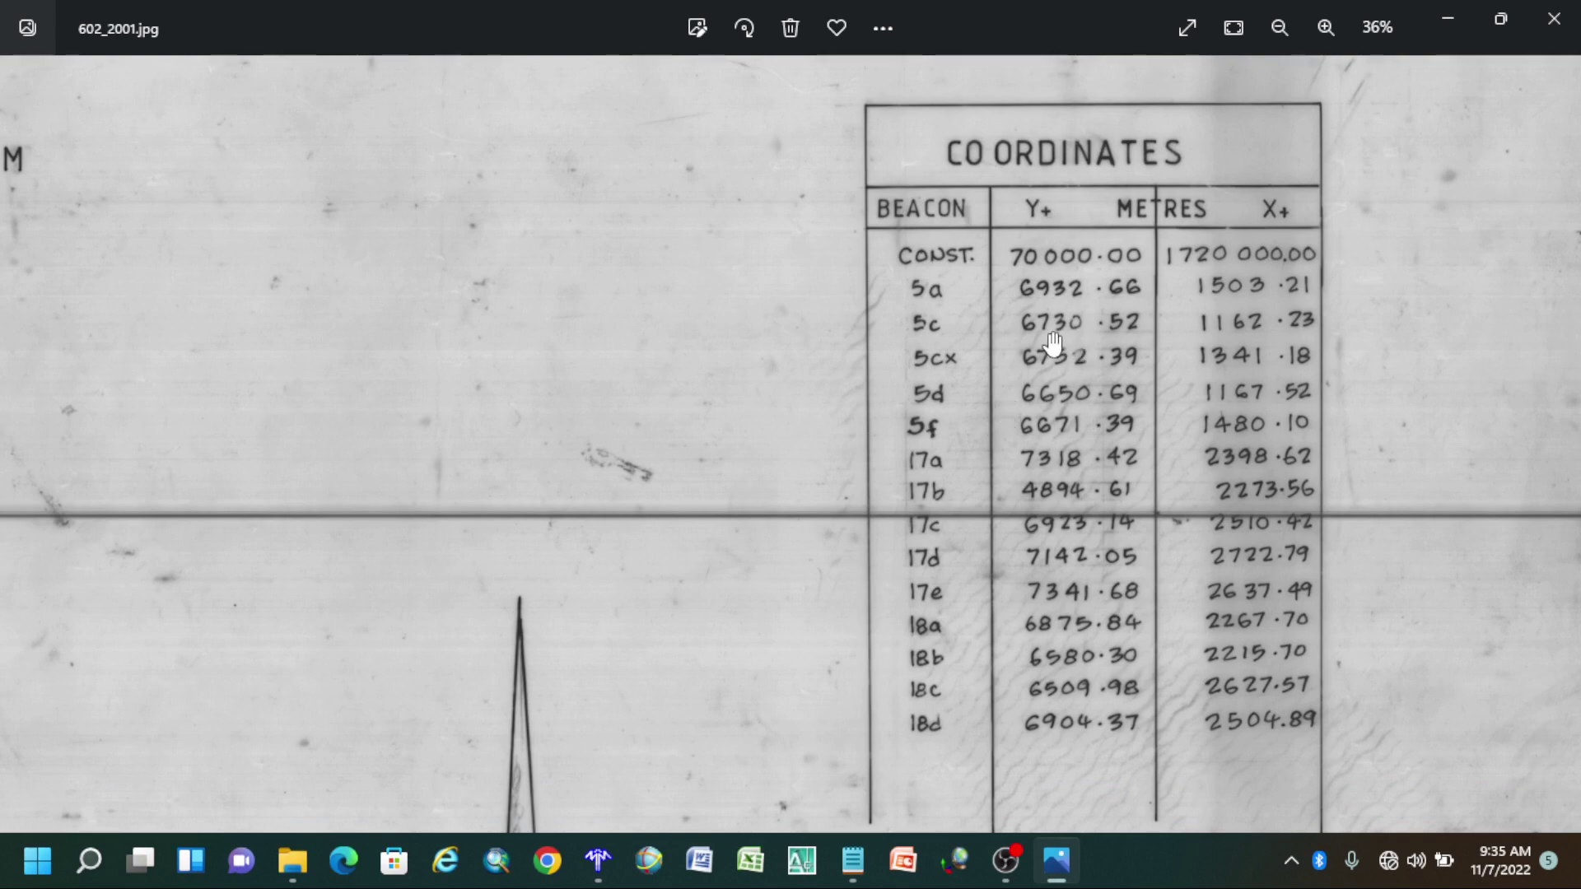
scroll(1048, 342, down, 5)
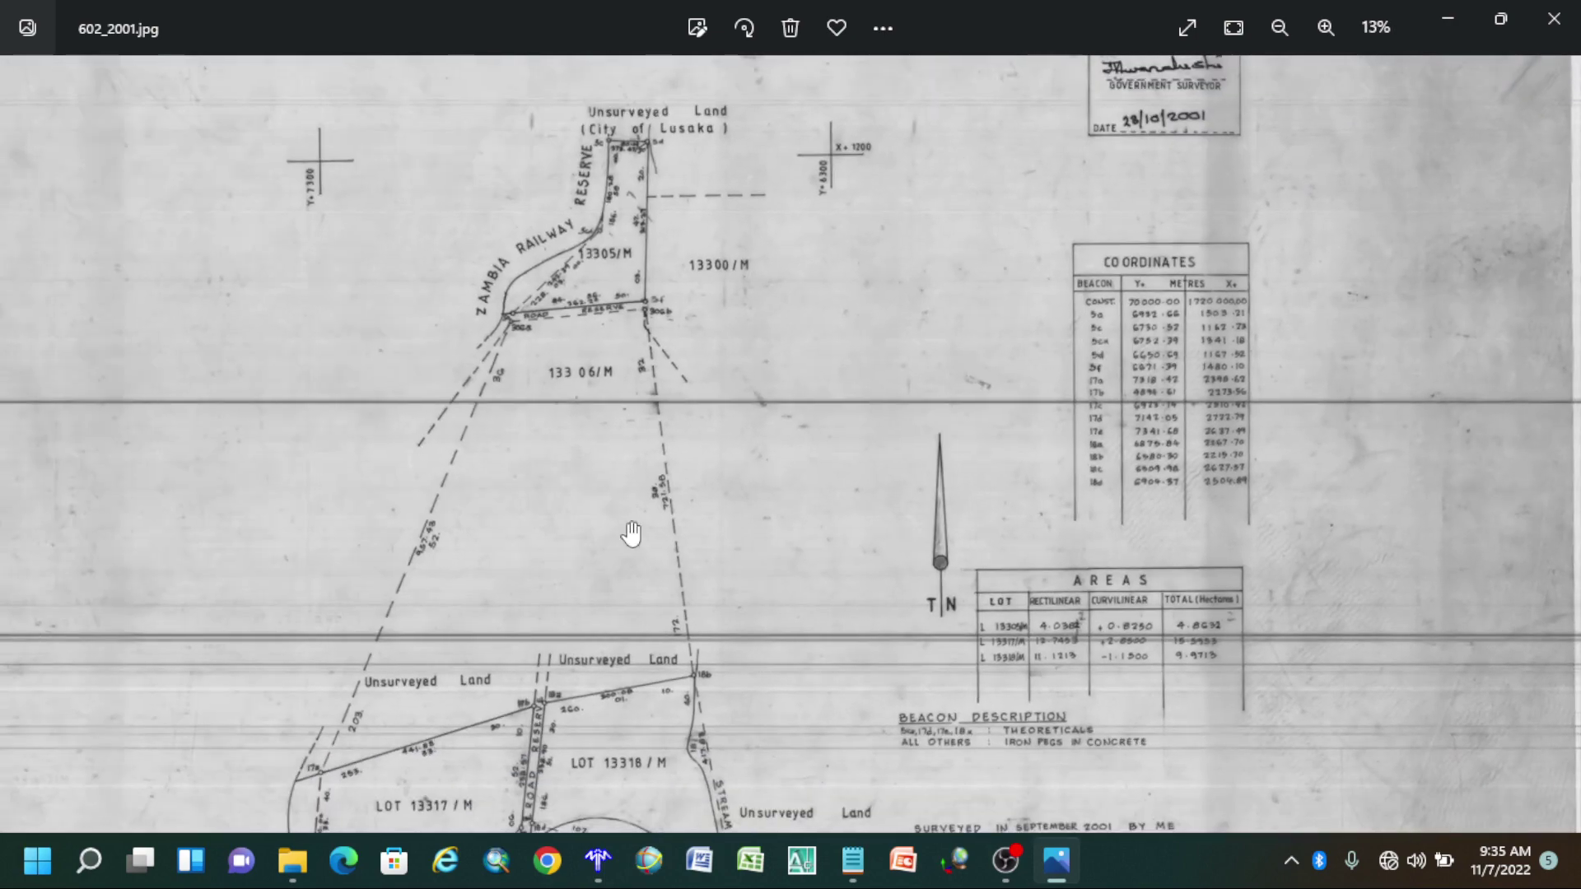
click(600, 870)
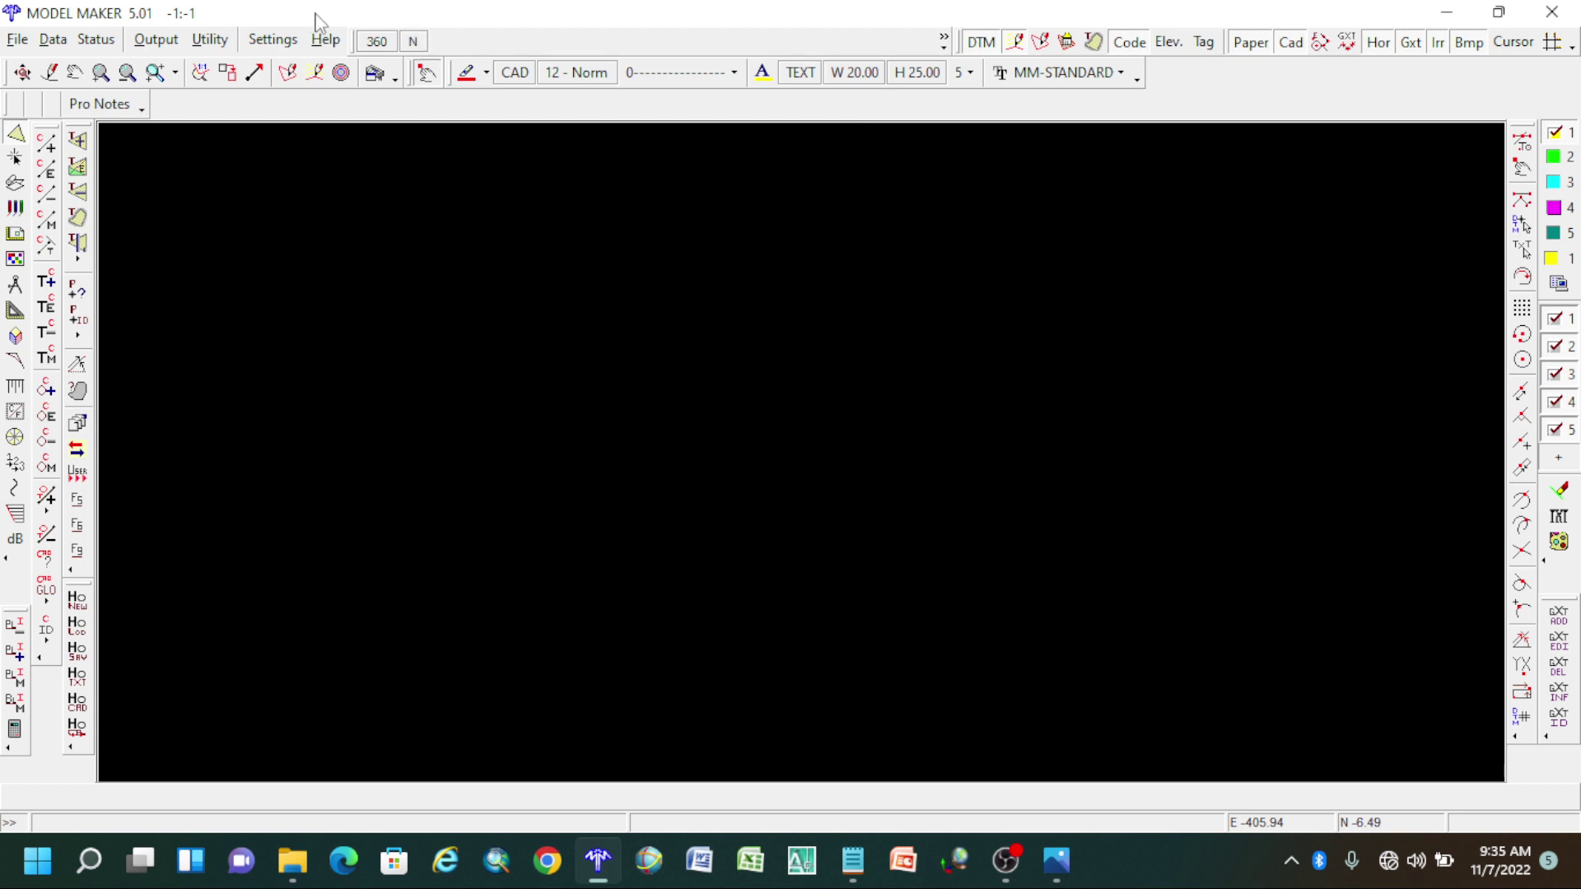
Set the co-ordinate system to Southern hemisphere and continue in demo mode after the HASP error.
click(273, 39)
click(298, 64)
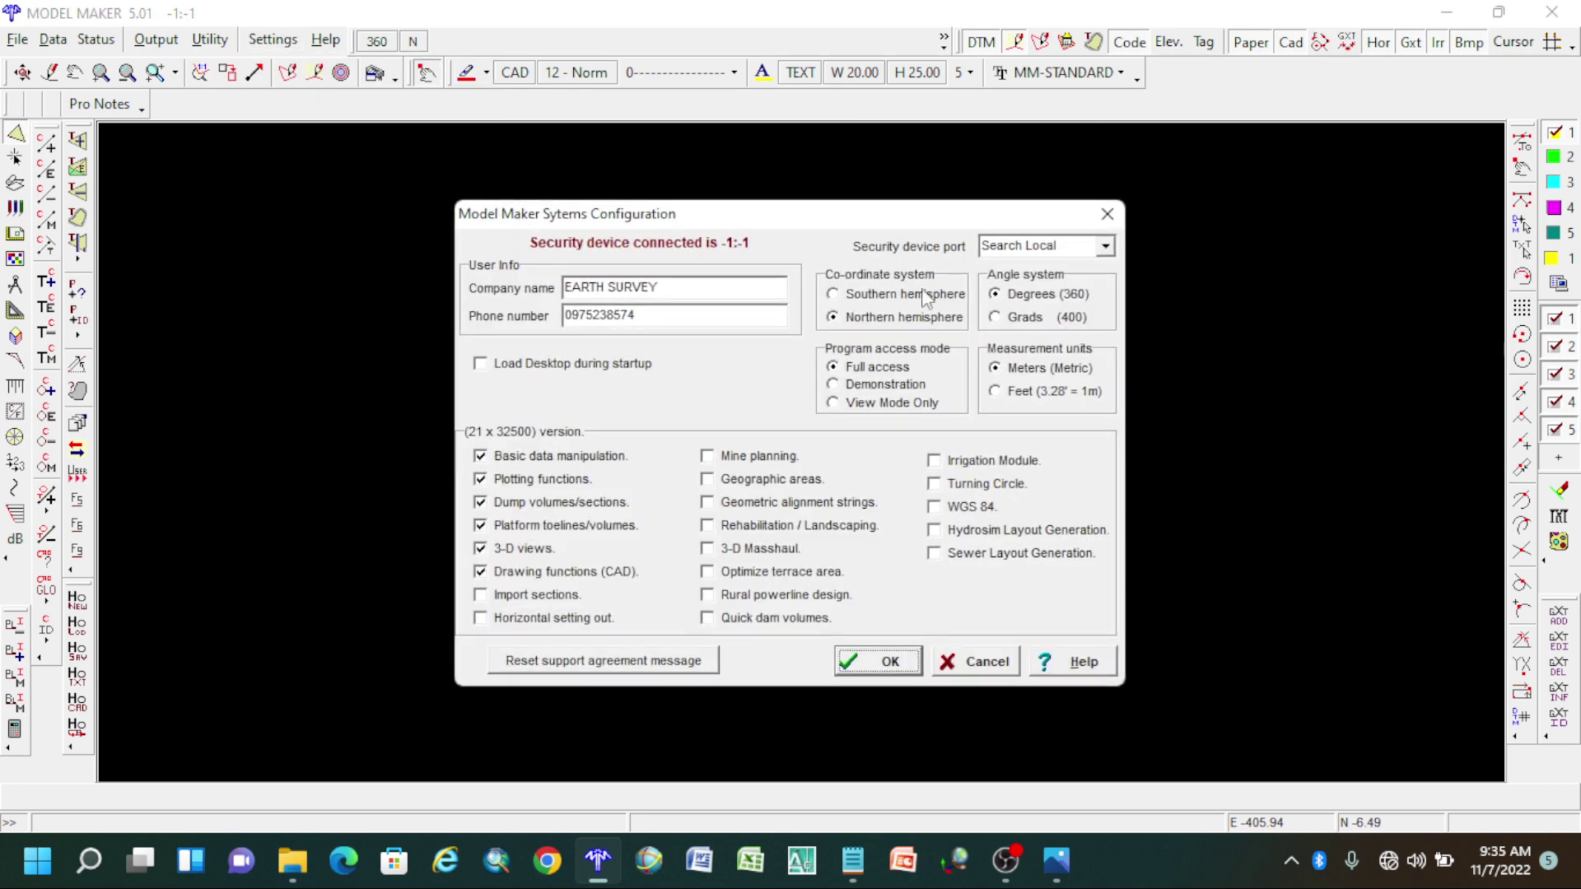
click(918, 297)
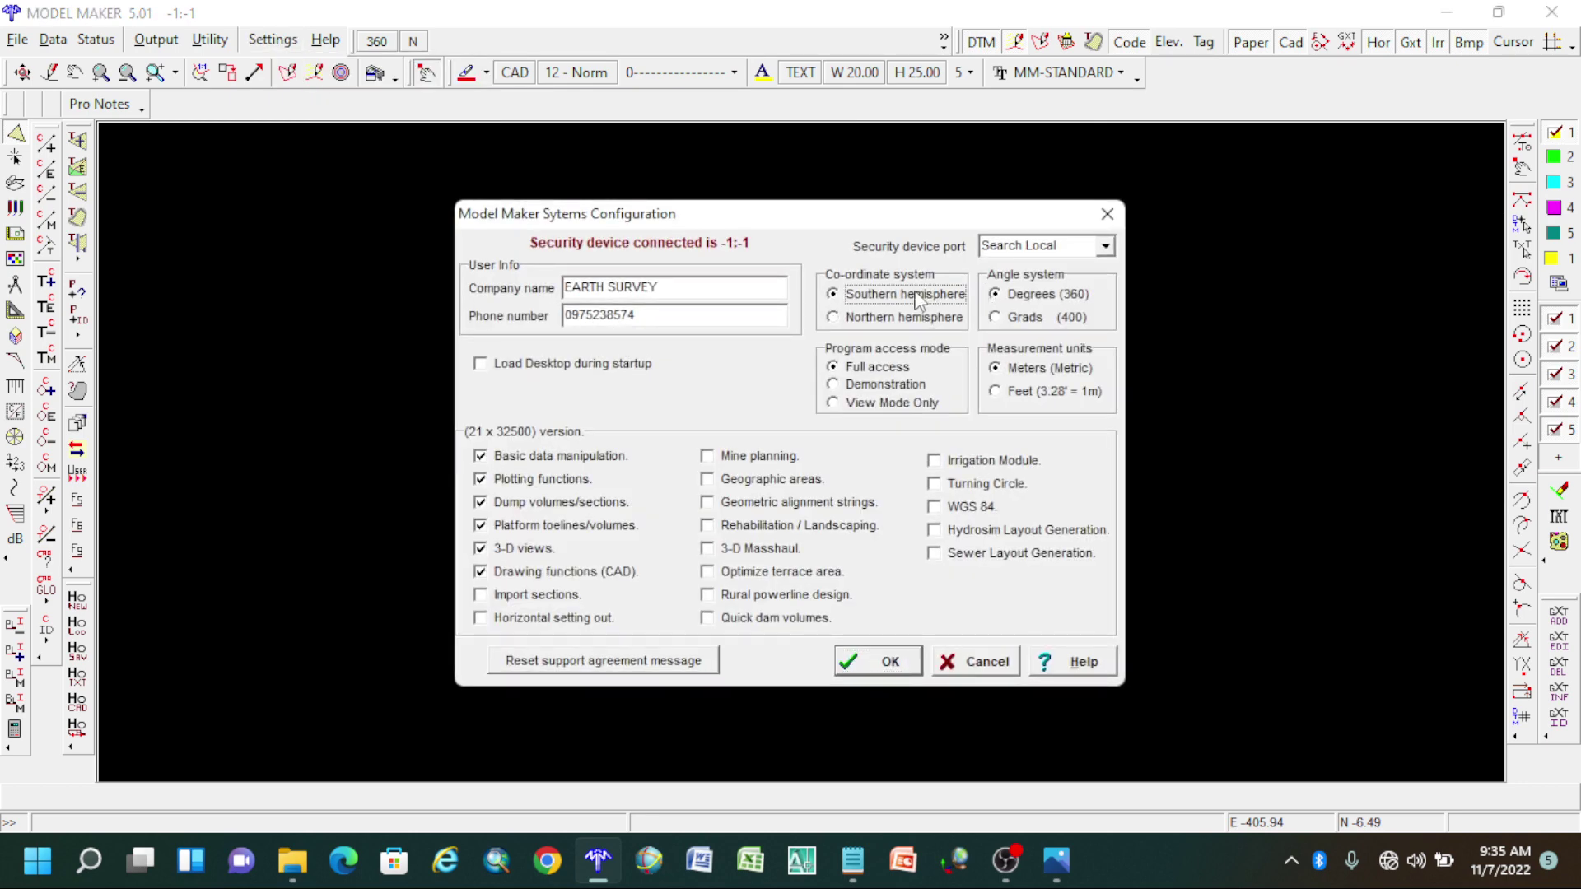
click(876, 666)
click(790, 476)
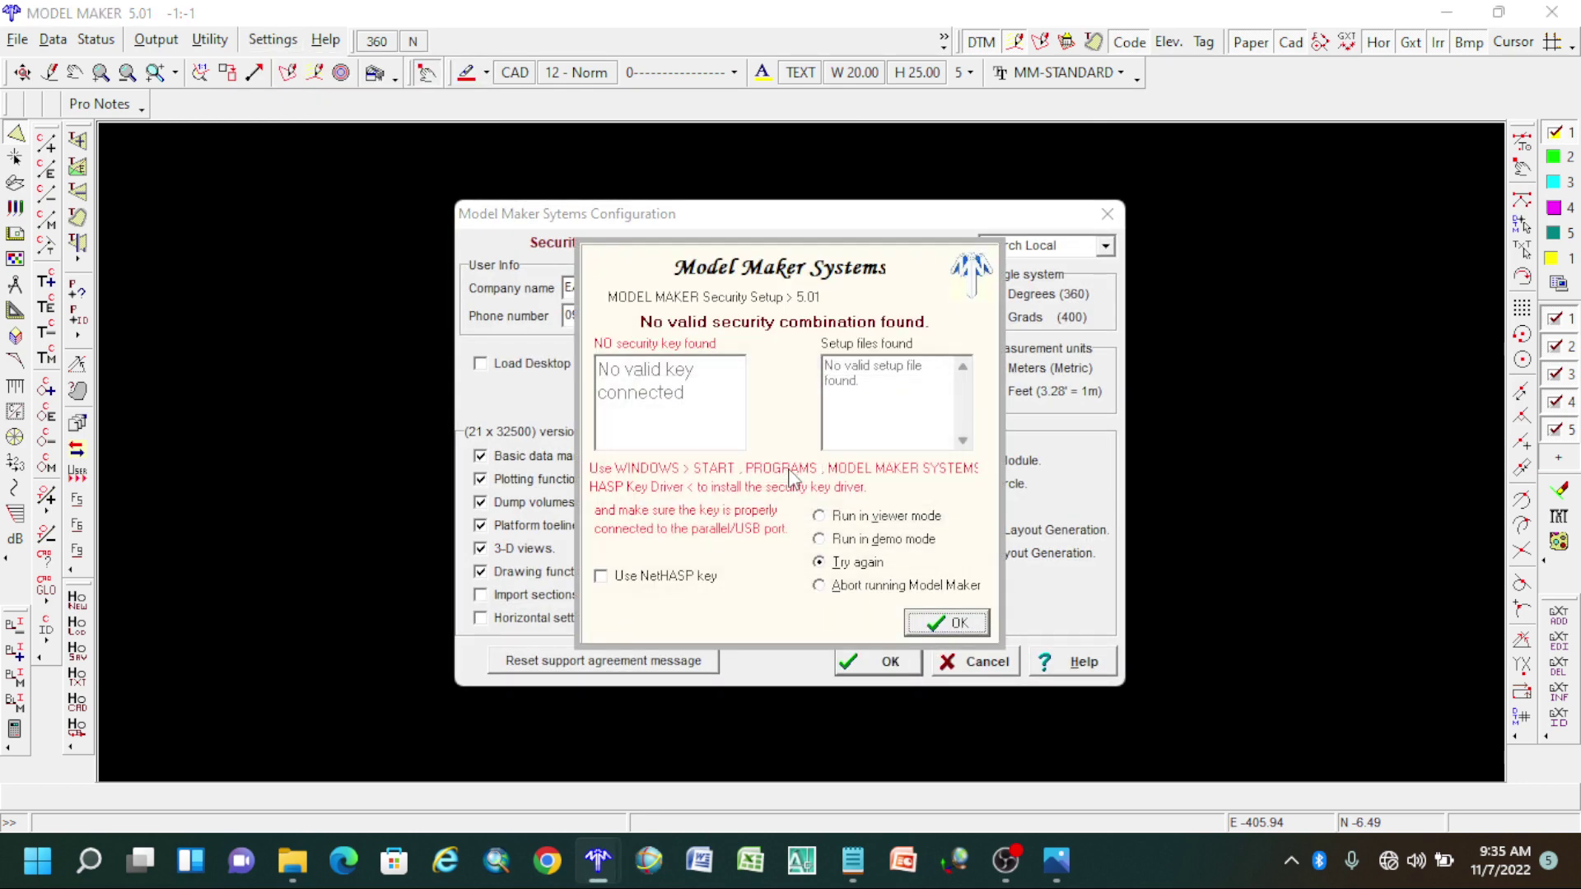
click(852, 540)
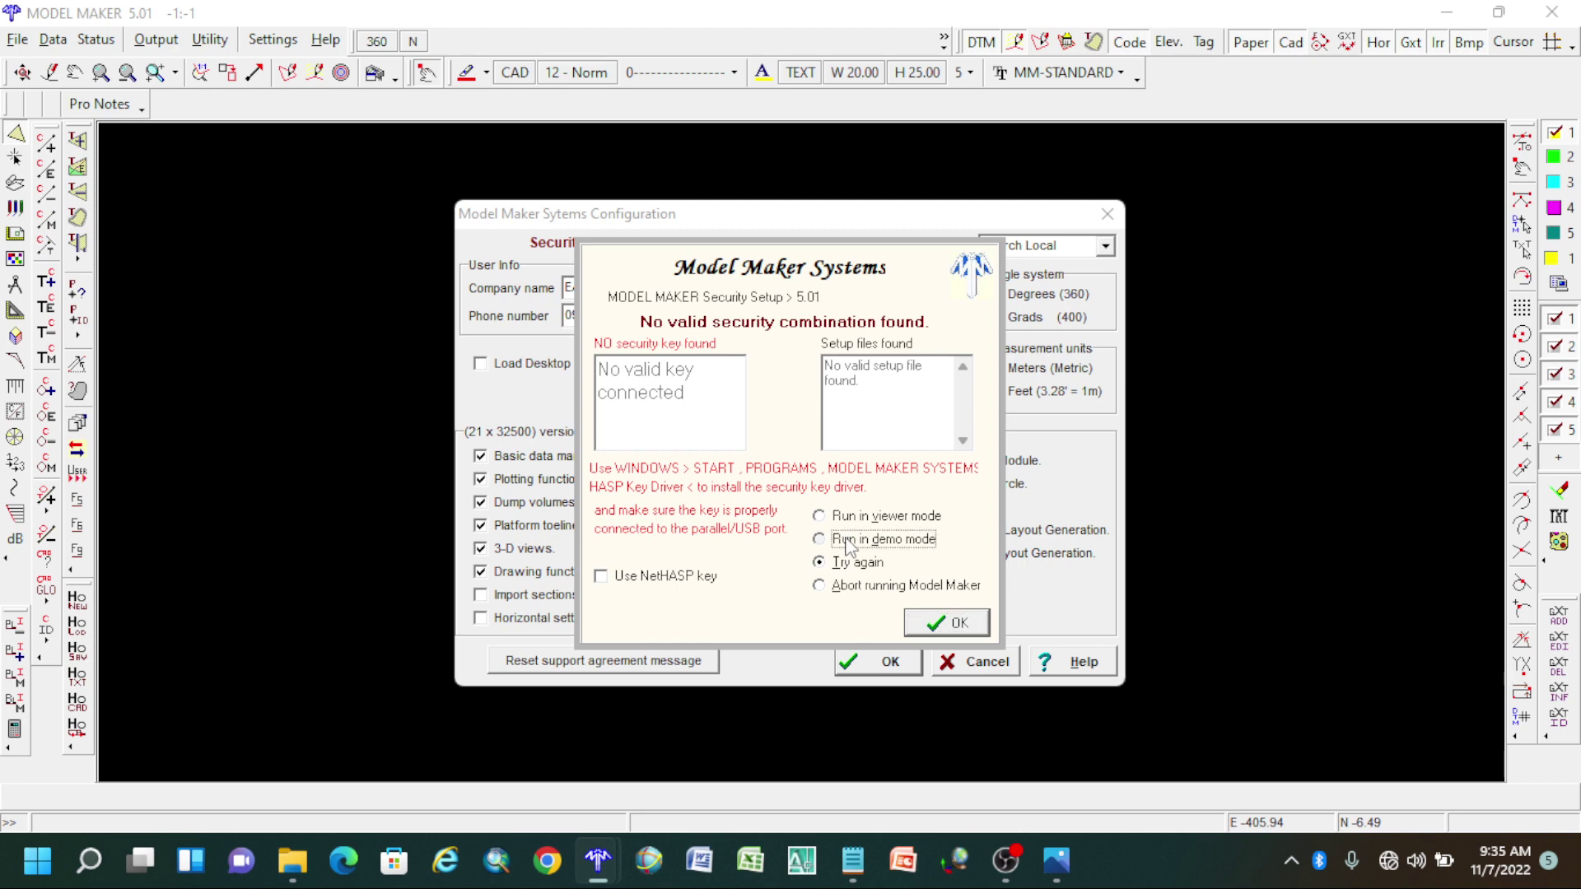
click(947, 623)
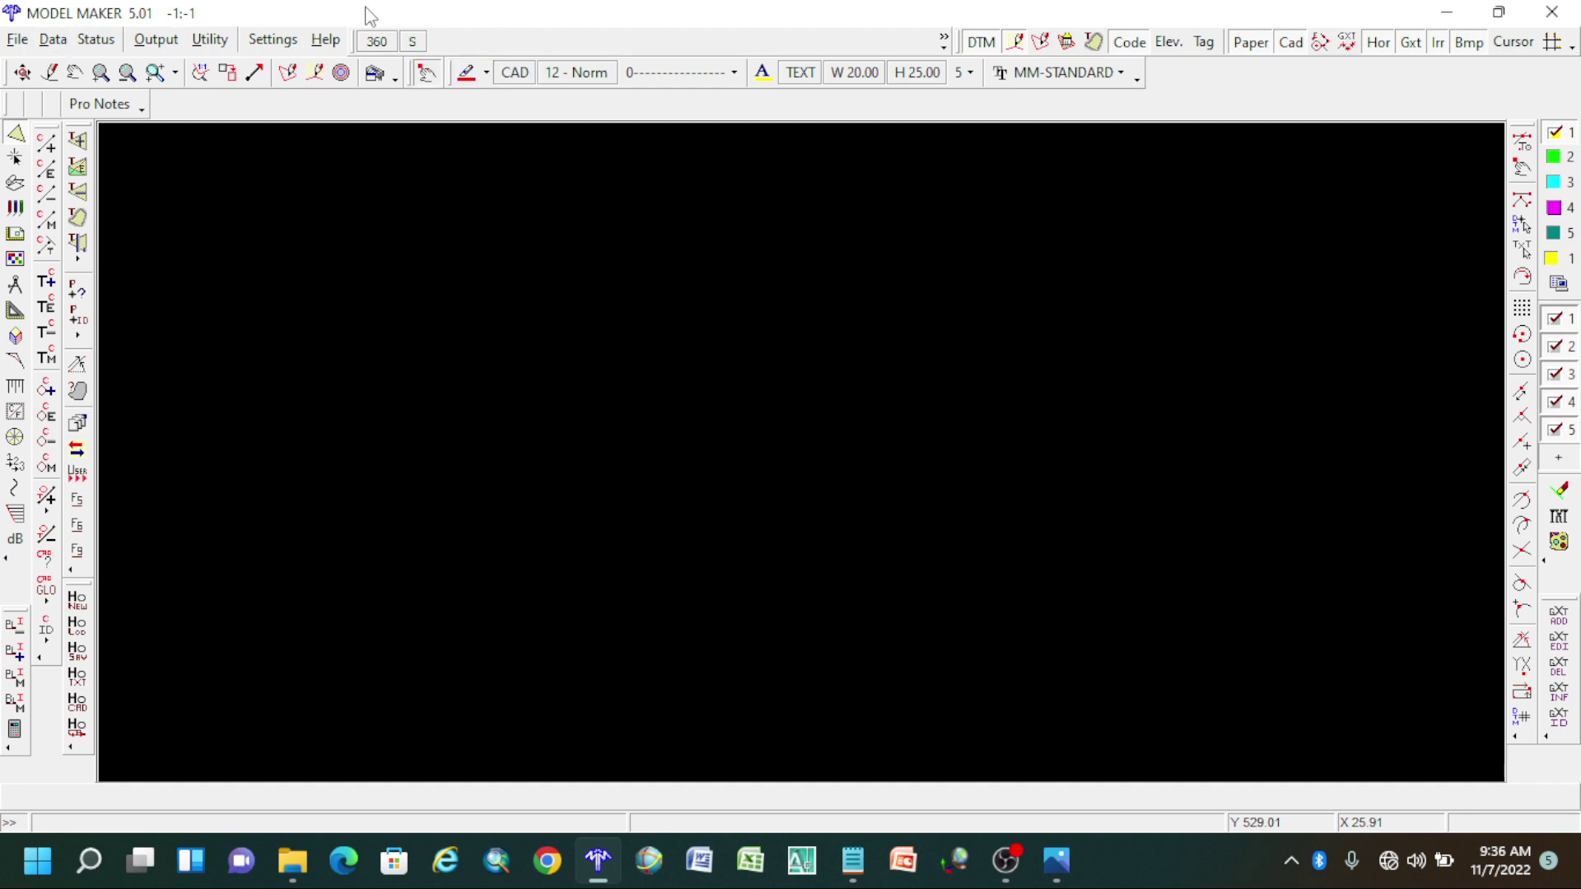
Save the current data, then open the Define format ASCII import Transfer dialog.
click(18, 41)
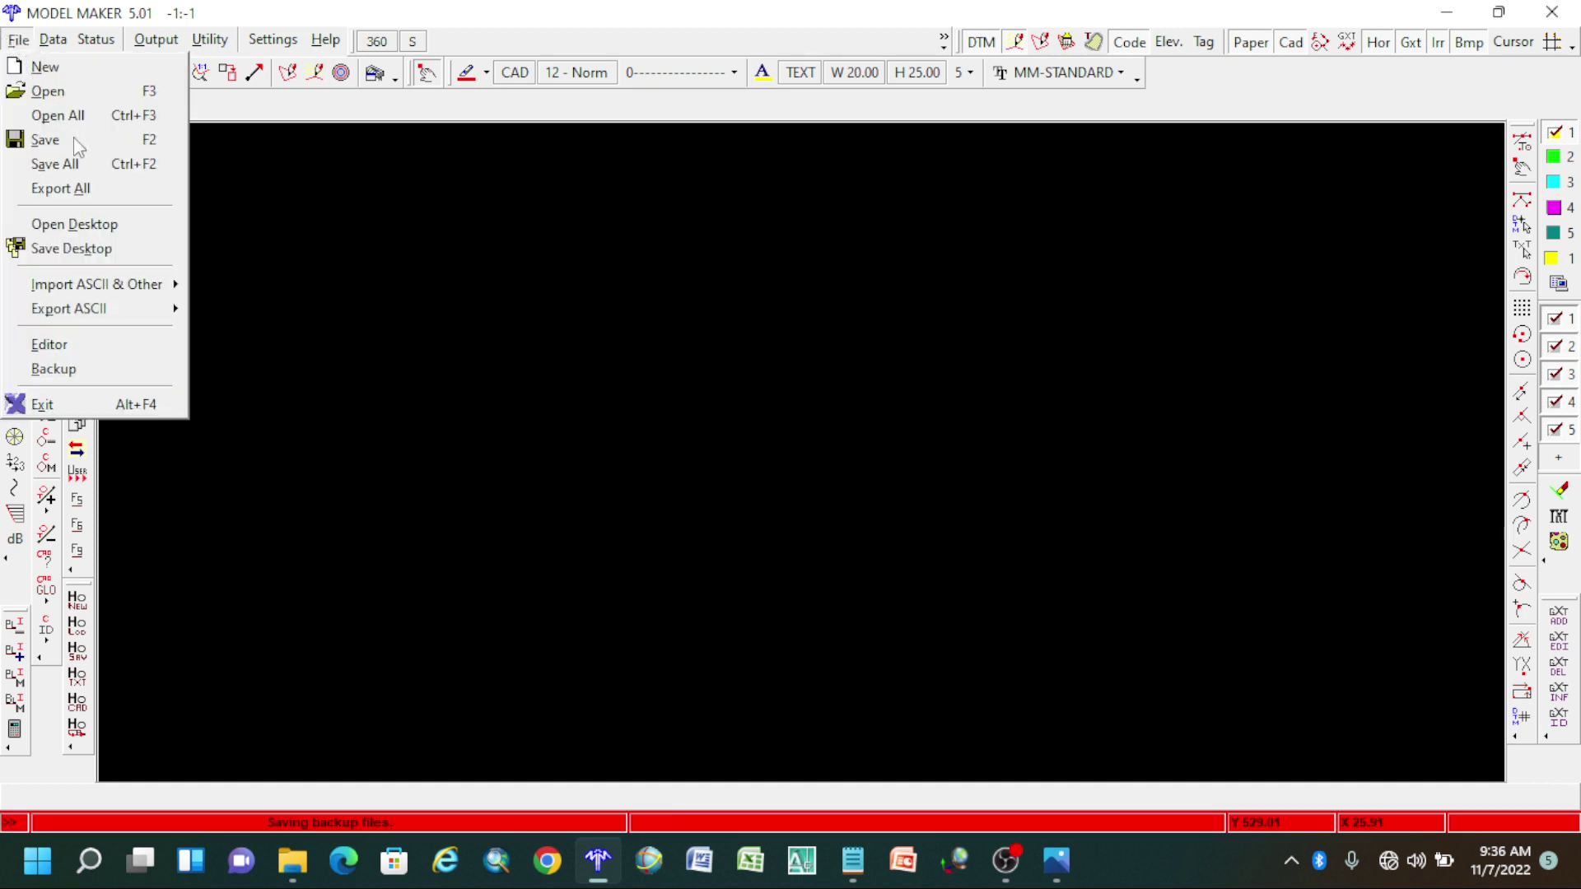
click(138, 250)
click(18, 41)
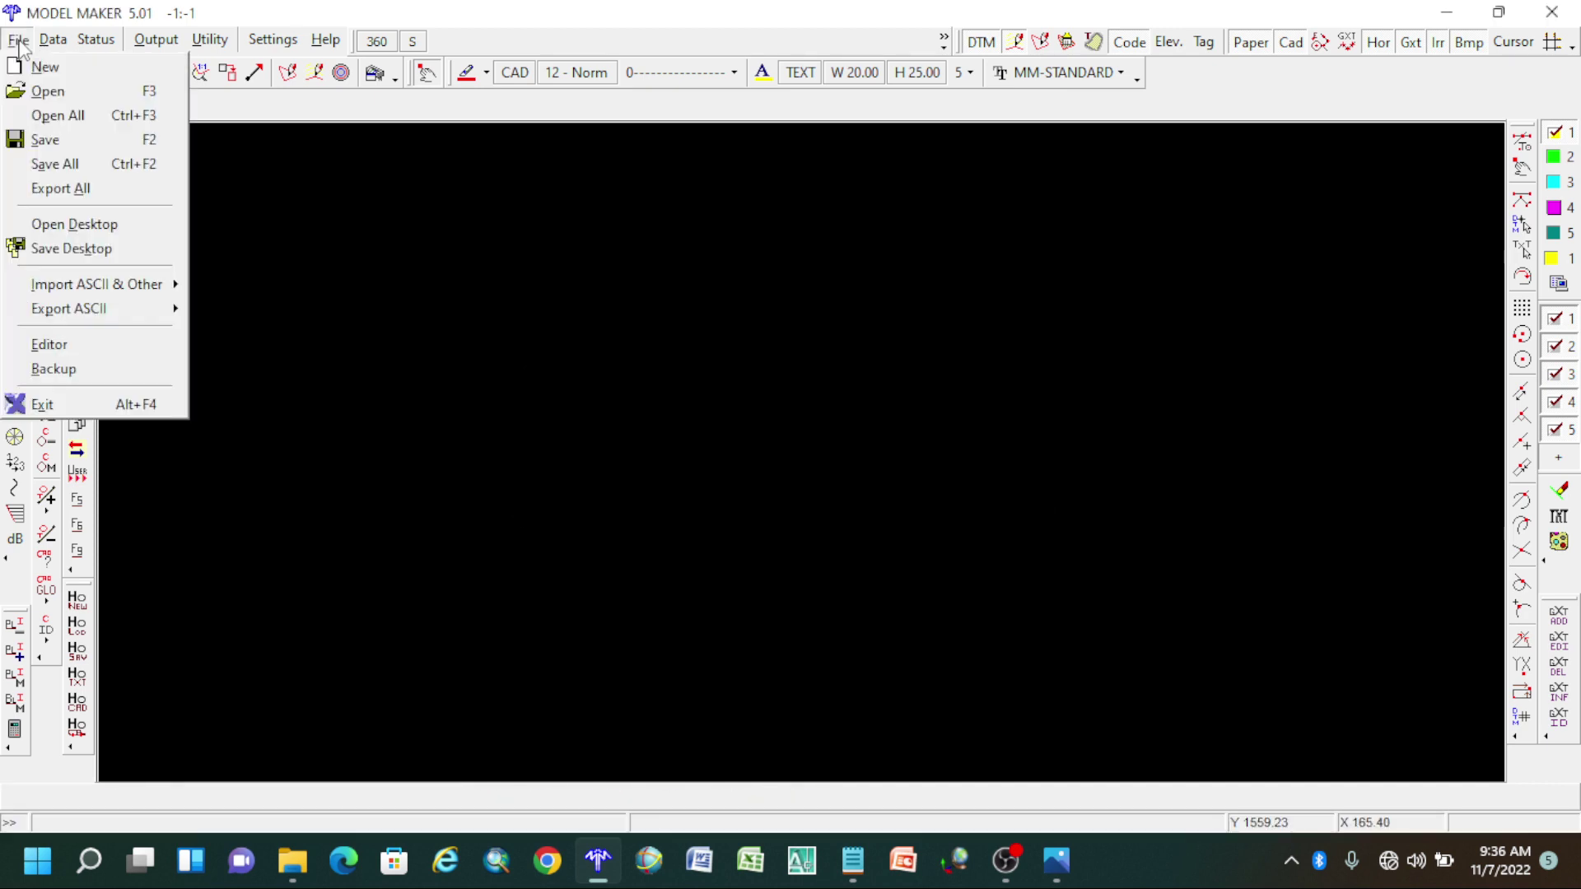
mouse_move(147, 293)
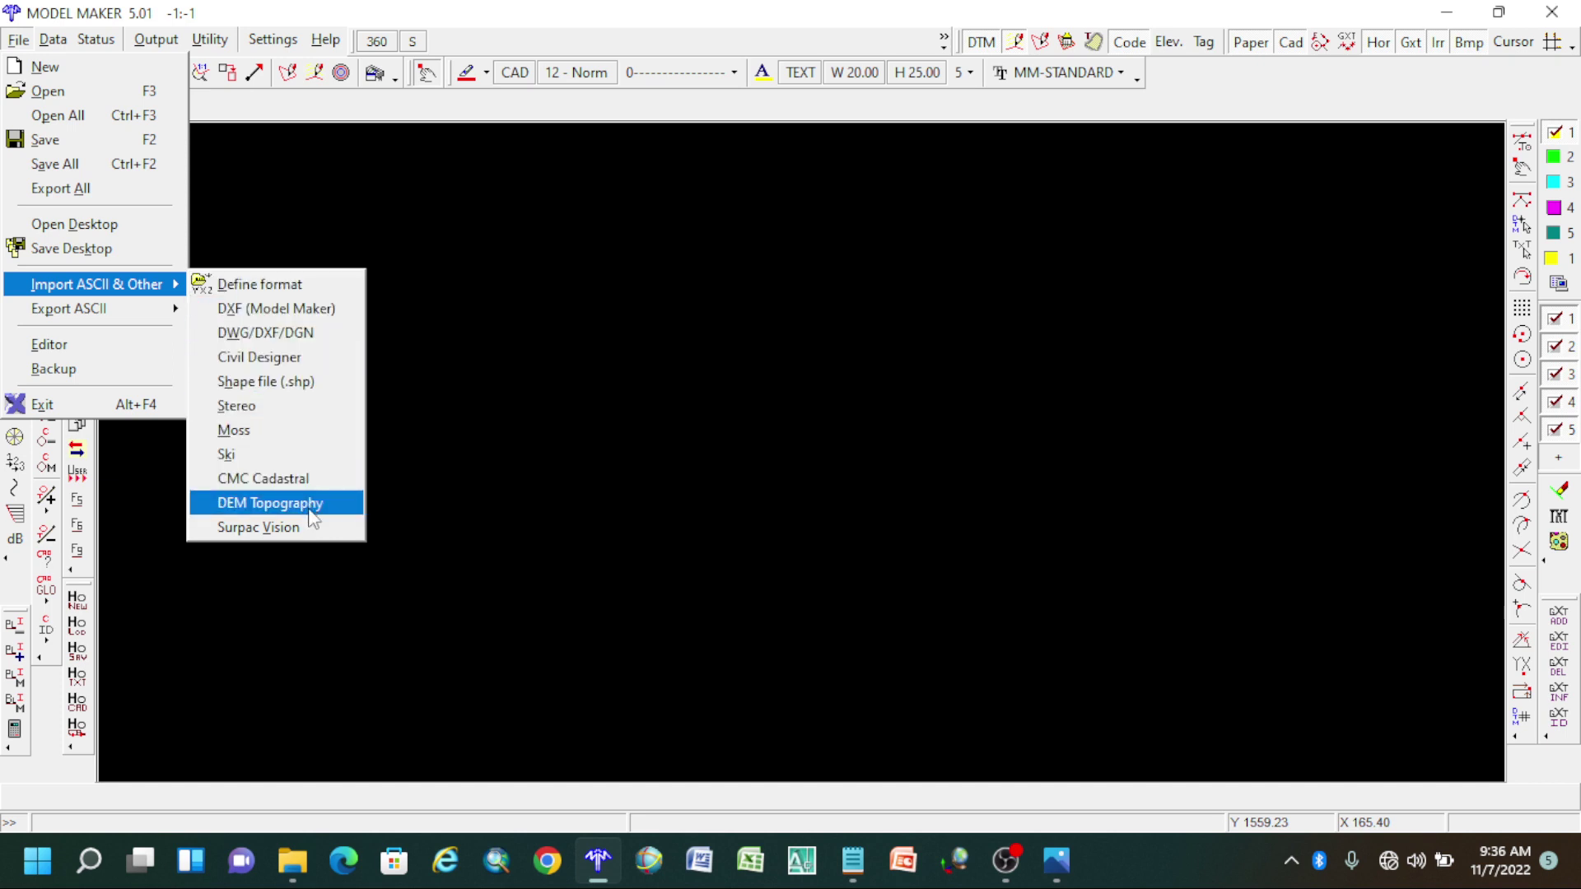
click(262, 285)
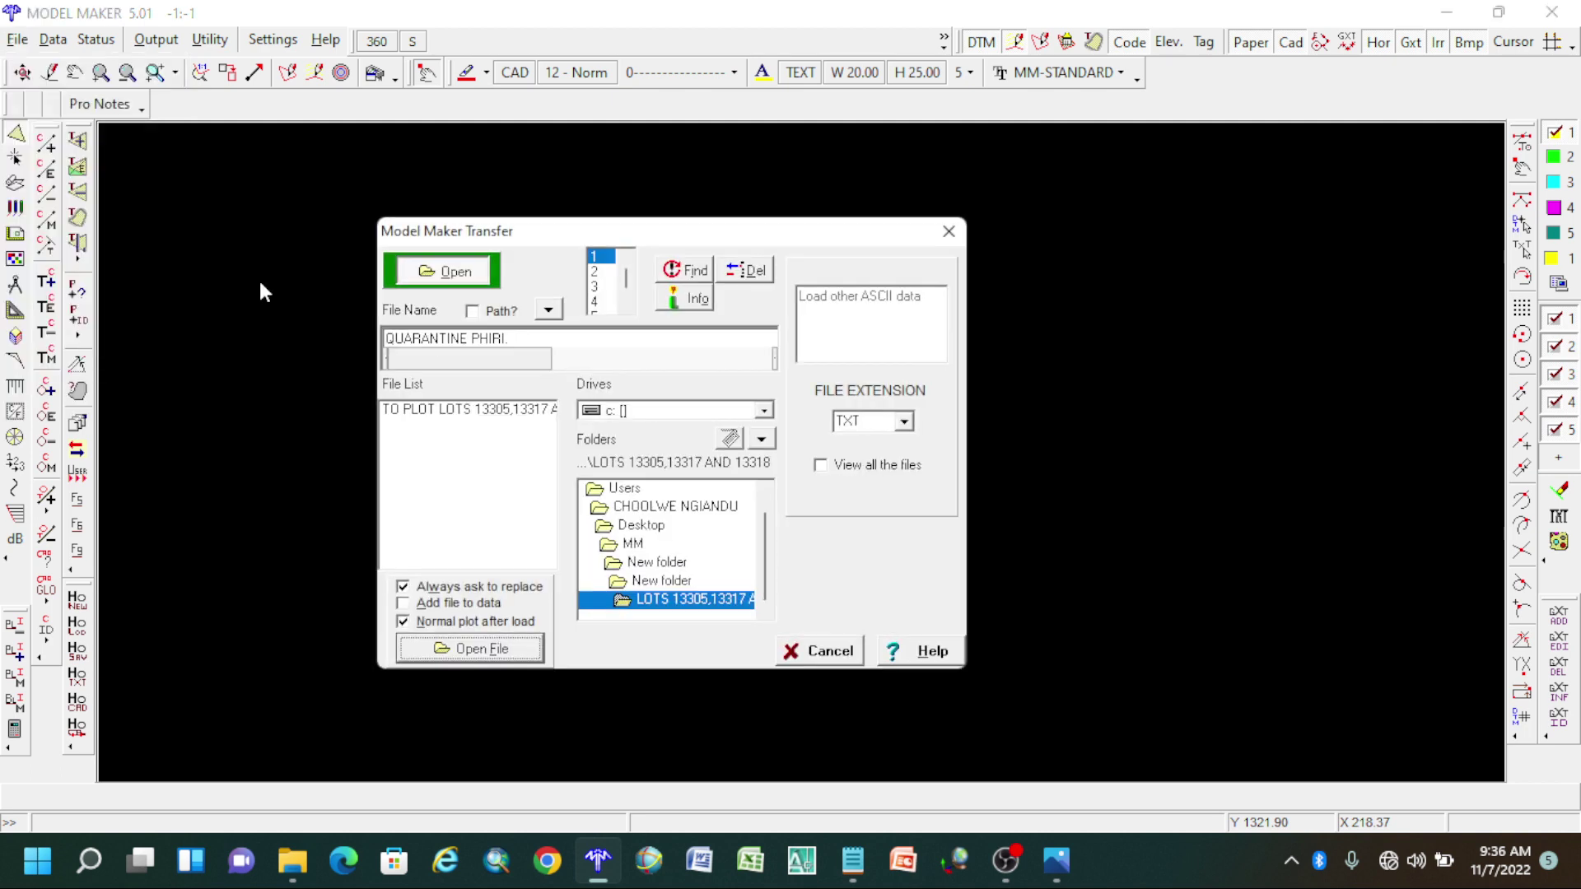
Keep drive C: as the source and browse to its root folder.
click(764, 410)
click(751, 430)
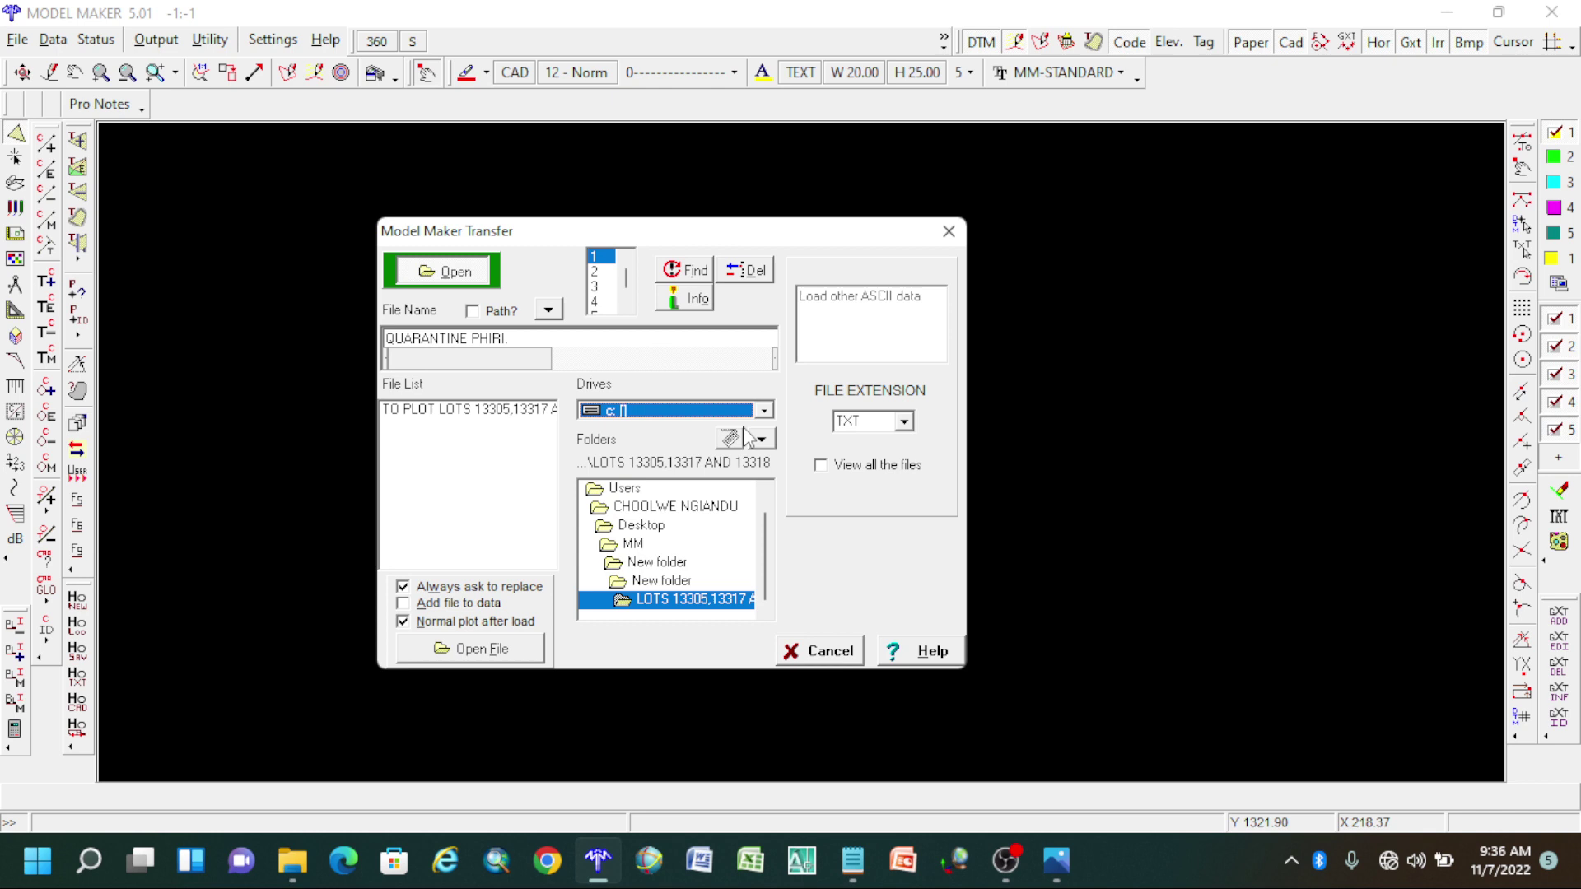
click(765, 410)
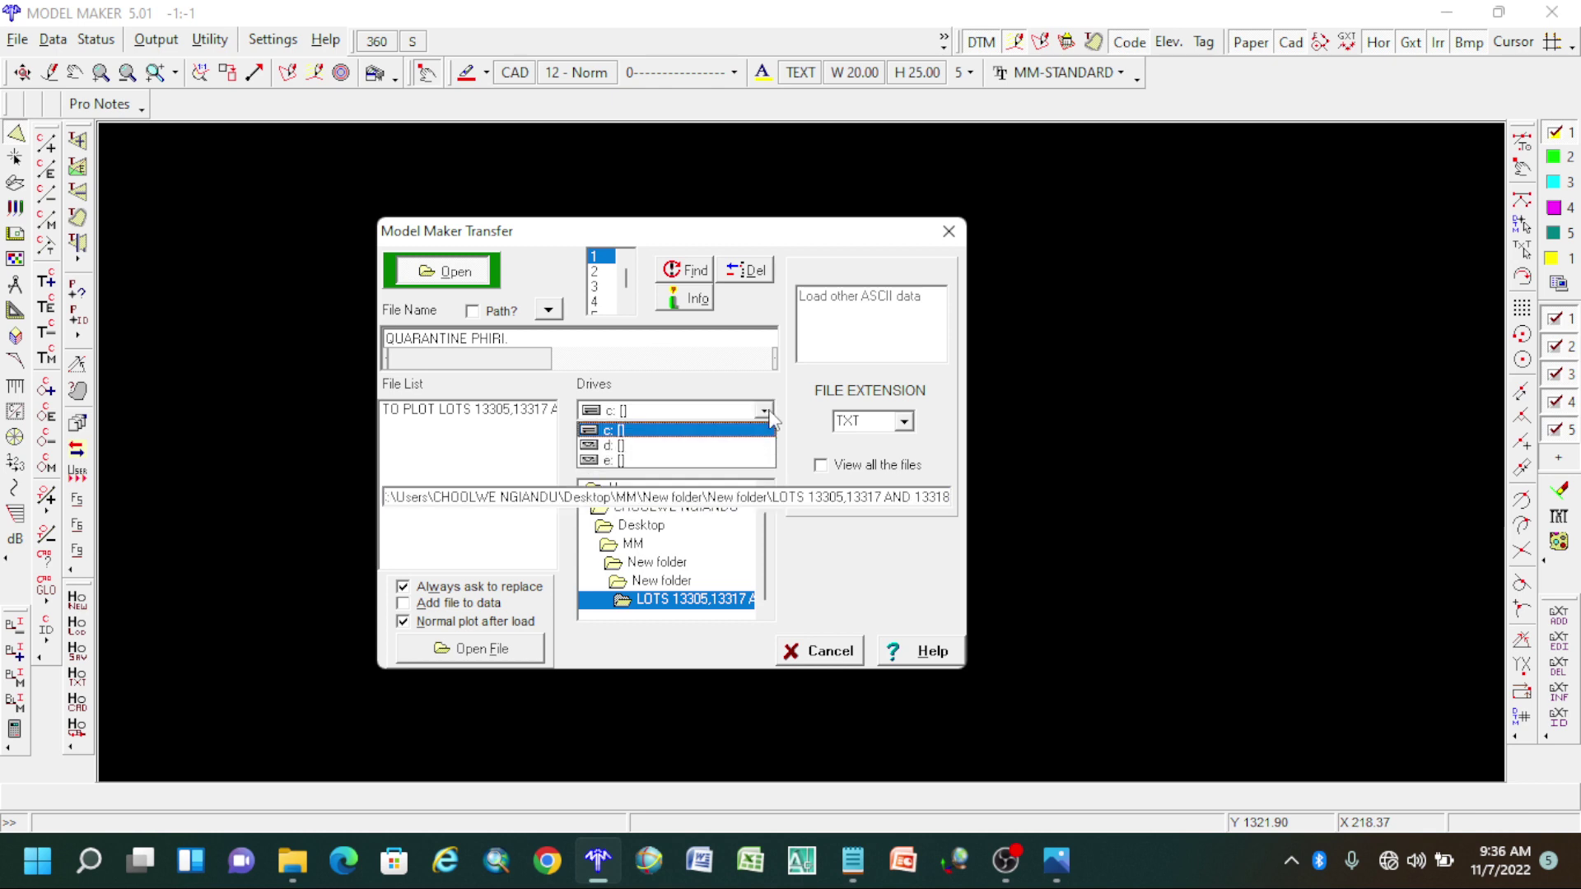
click(724, 429)
scroll(764, 547, up, 1)
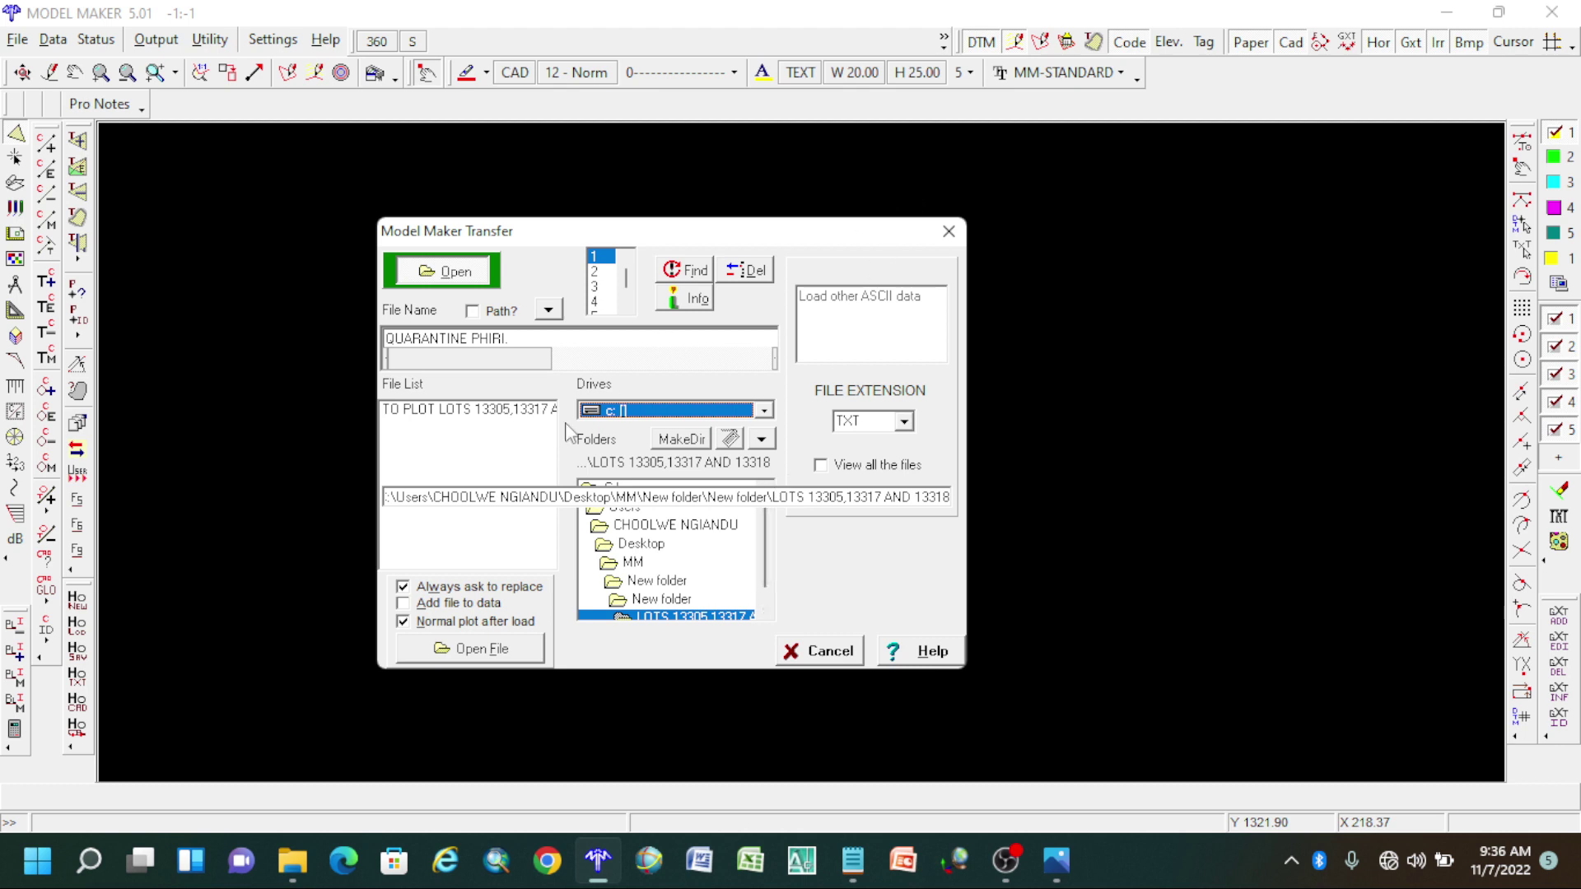
click(468, 520)
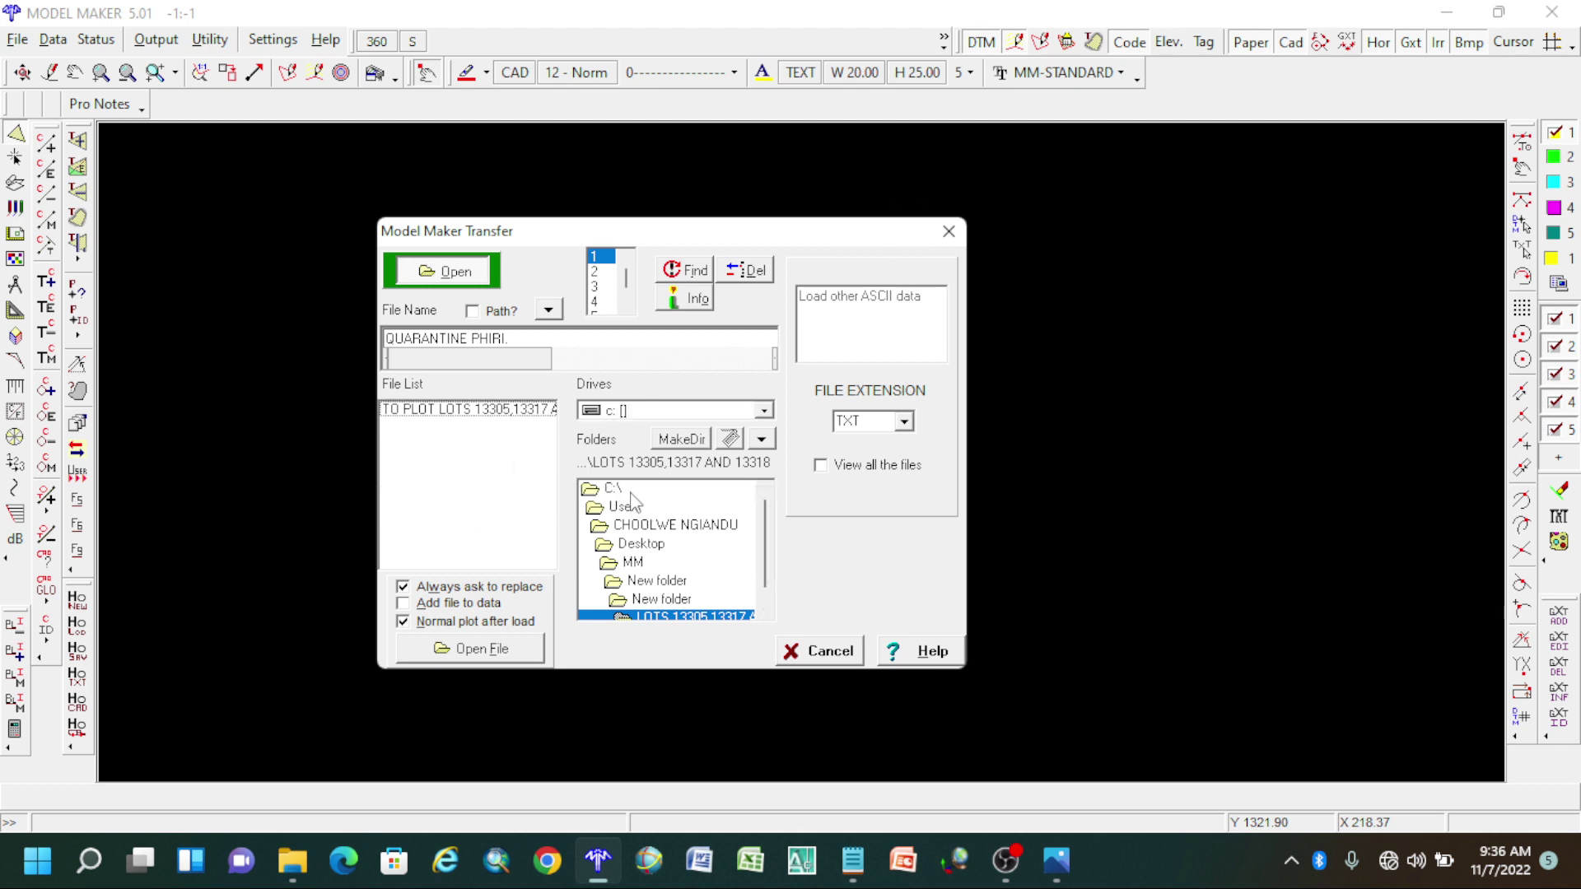
double_click(635, 492)
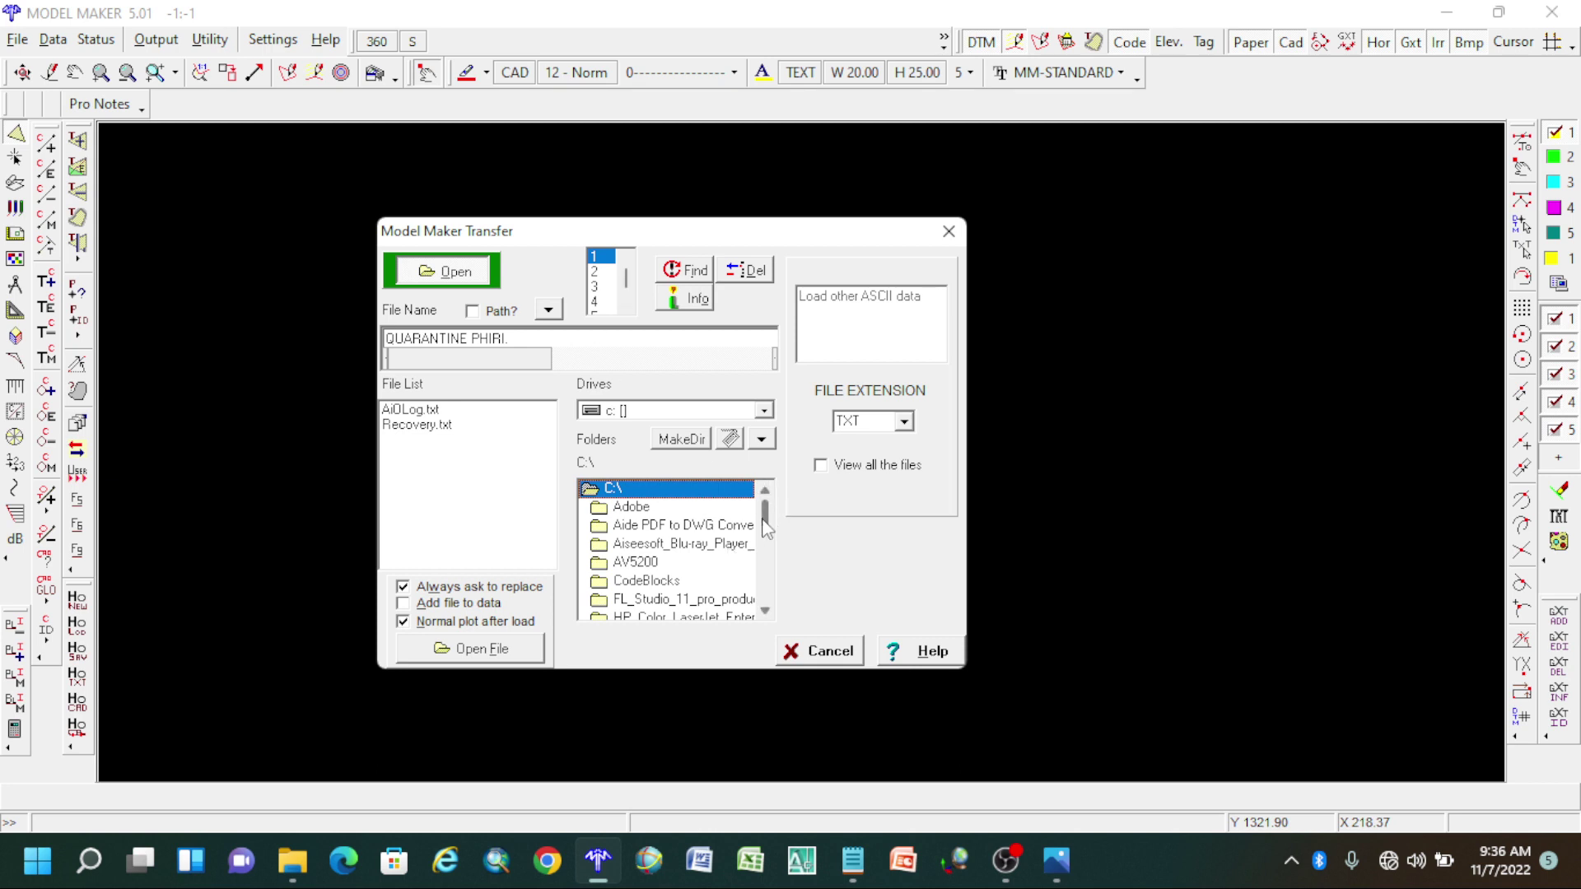
Navigate through Users, Desktop, MM and New folder into the LOTS 13305,13317 AND 13318 folder.
drag(766, 517, 777, 596)
double_click(636, 526)
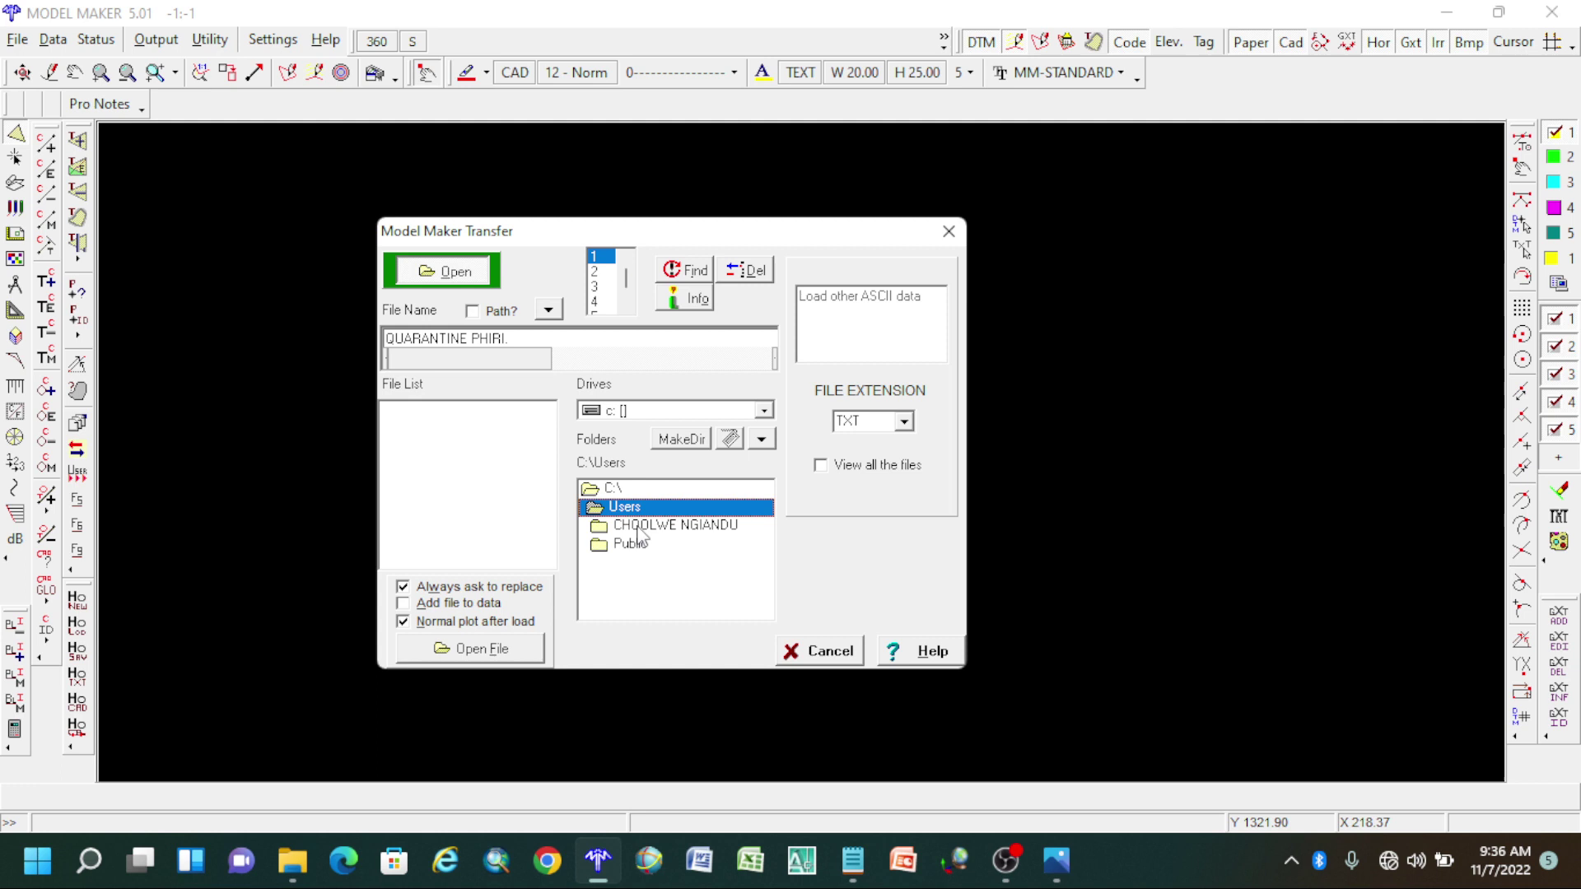
double_click(689, 529)
scroll(683, 556, down, 3)
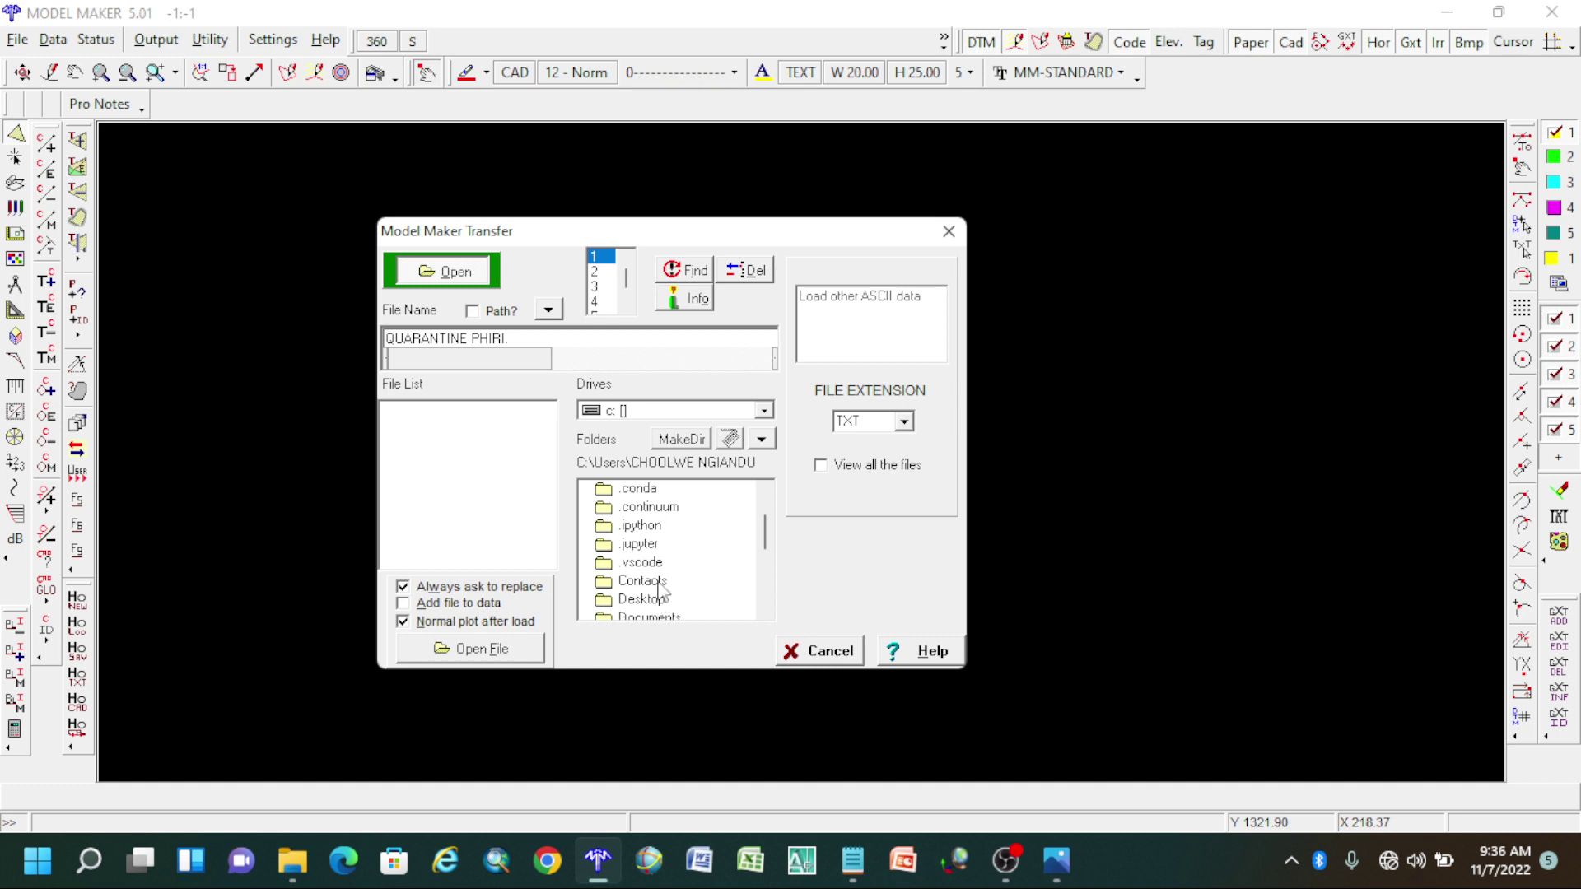
scroll(684, 519, down, 3)
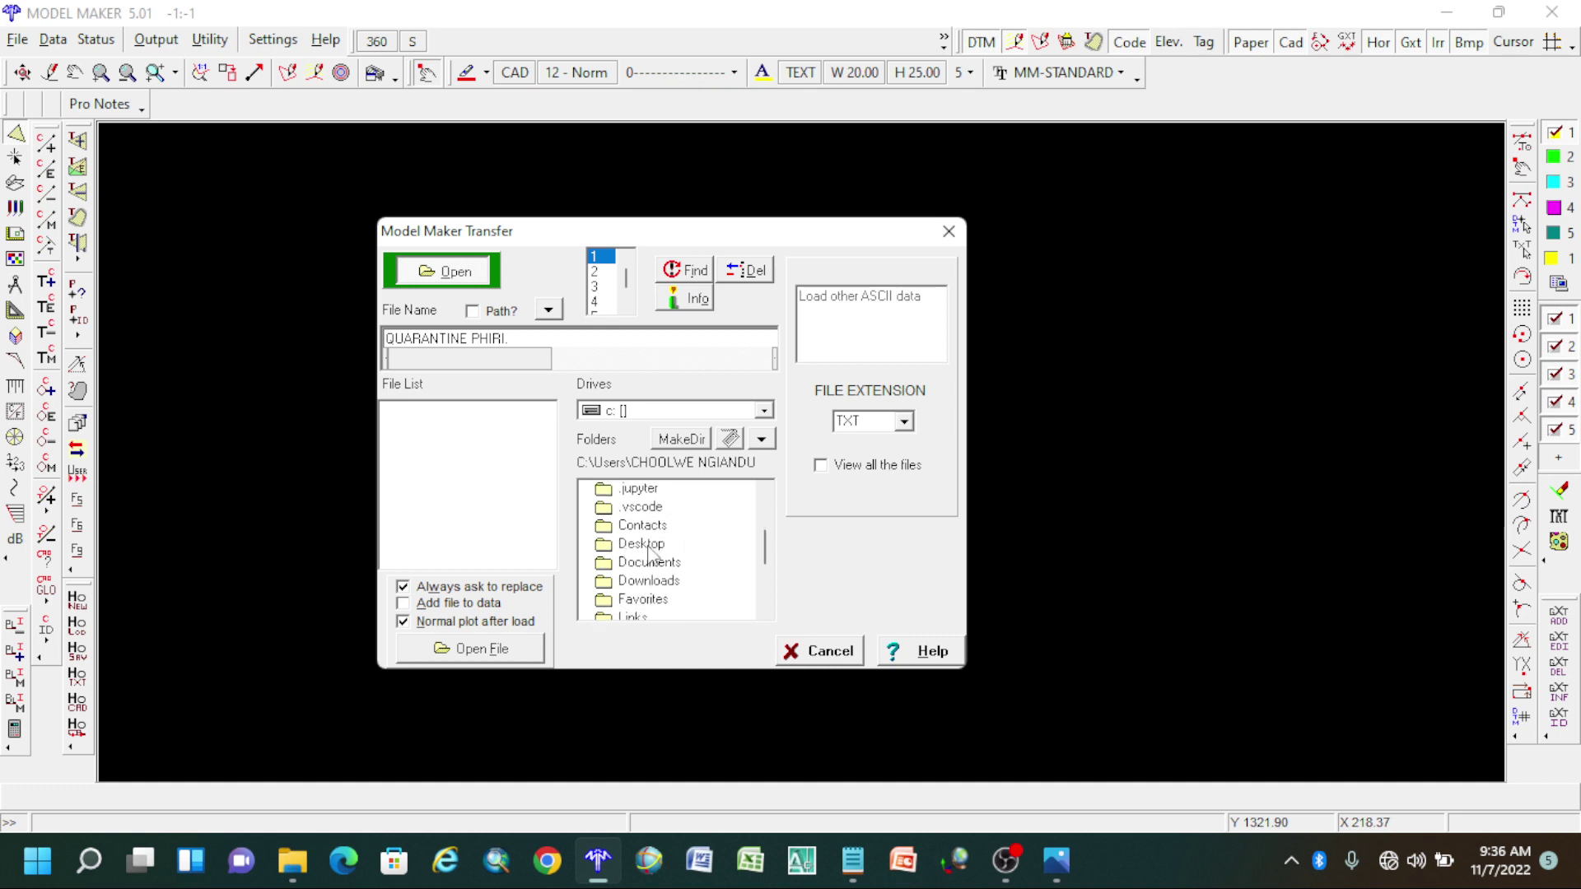
double_click(648, 545)
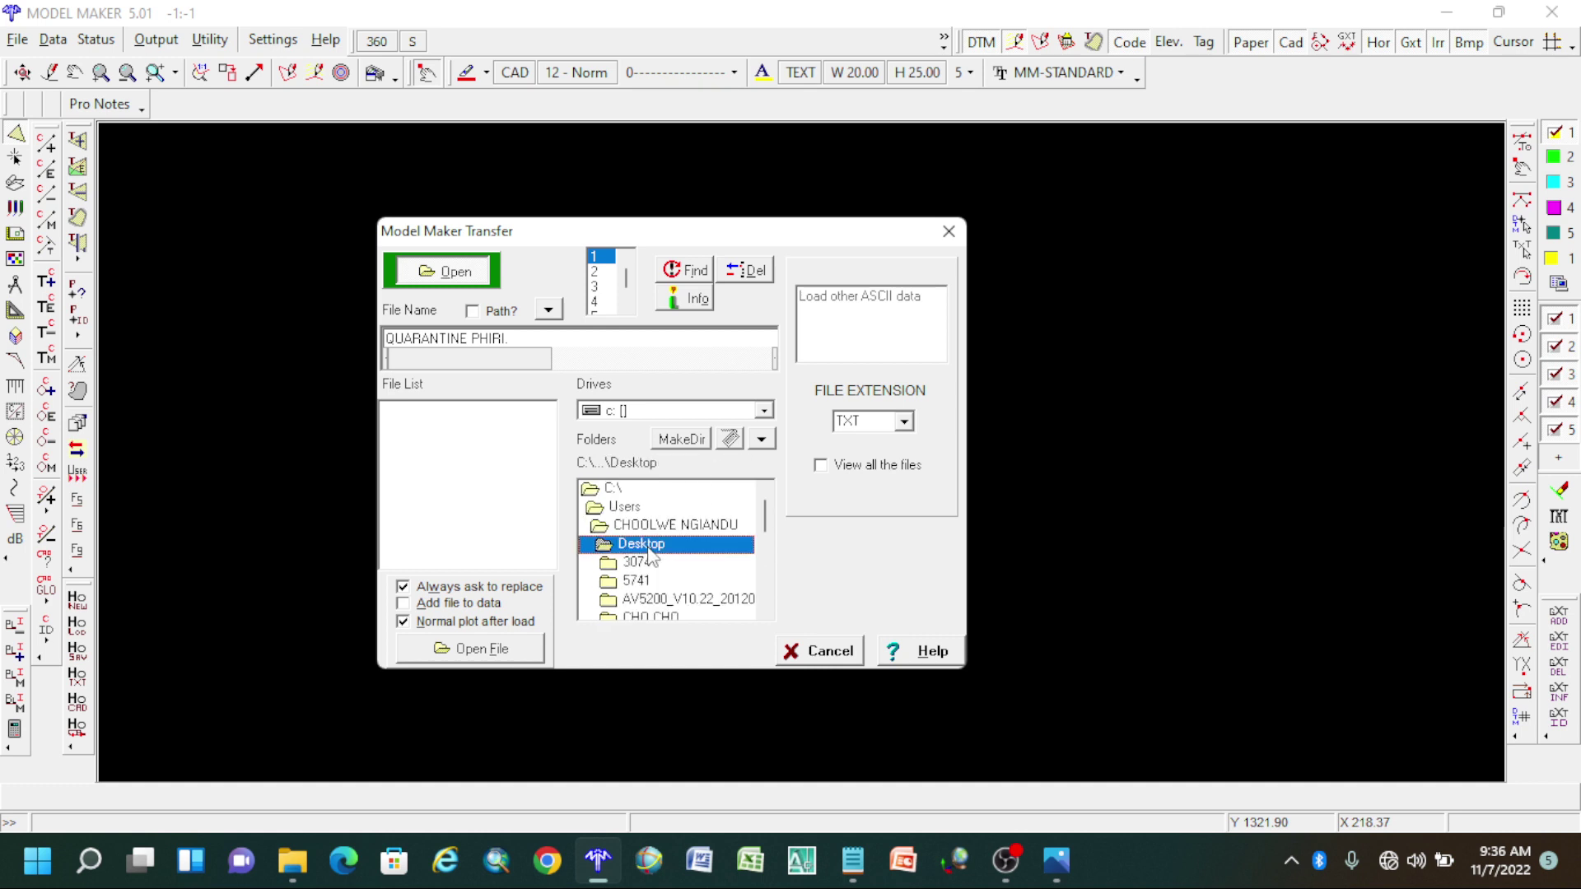
scroll(649, 556, down, 6)
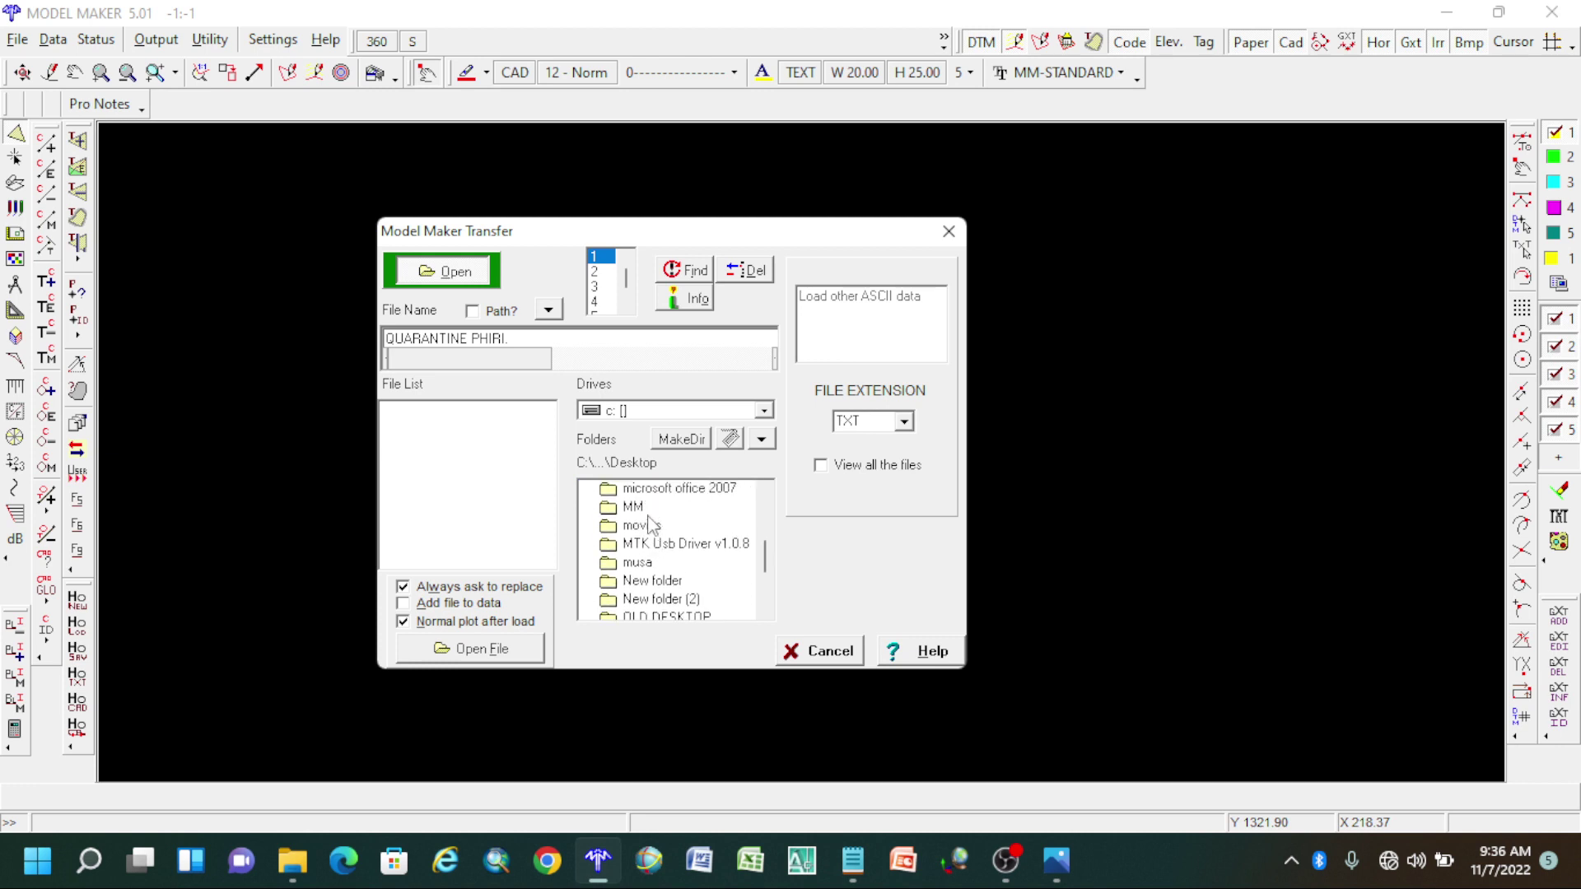
double_click(638, 507)
scroll(667, 569, down, 2)
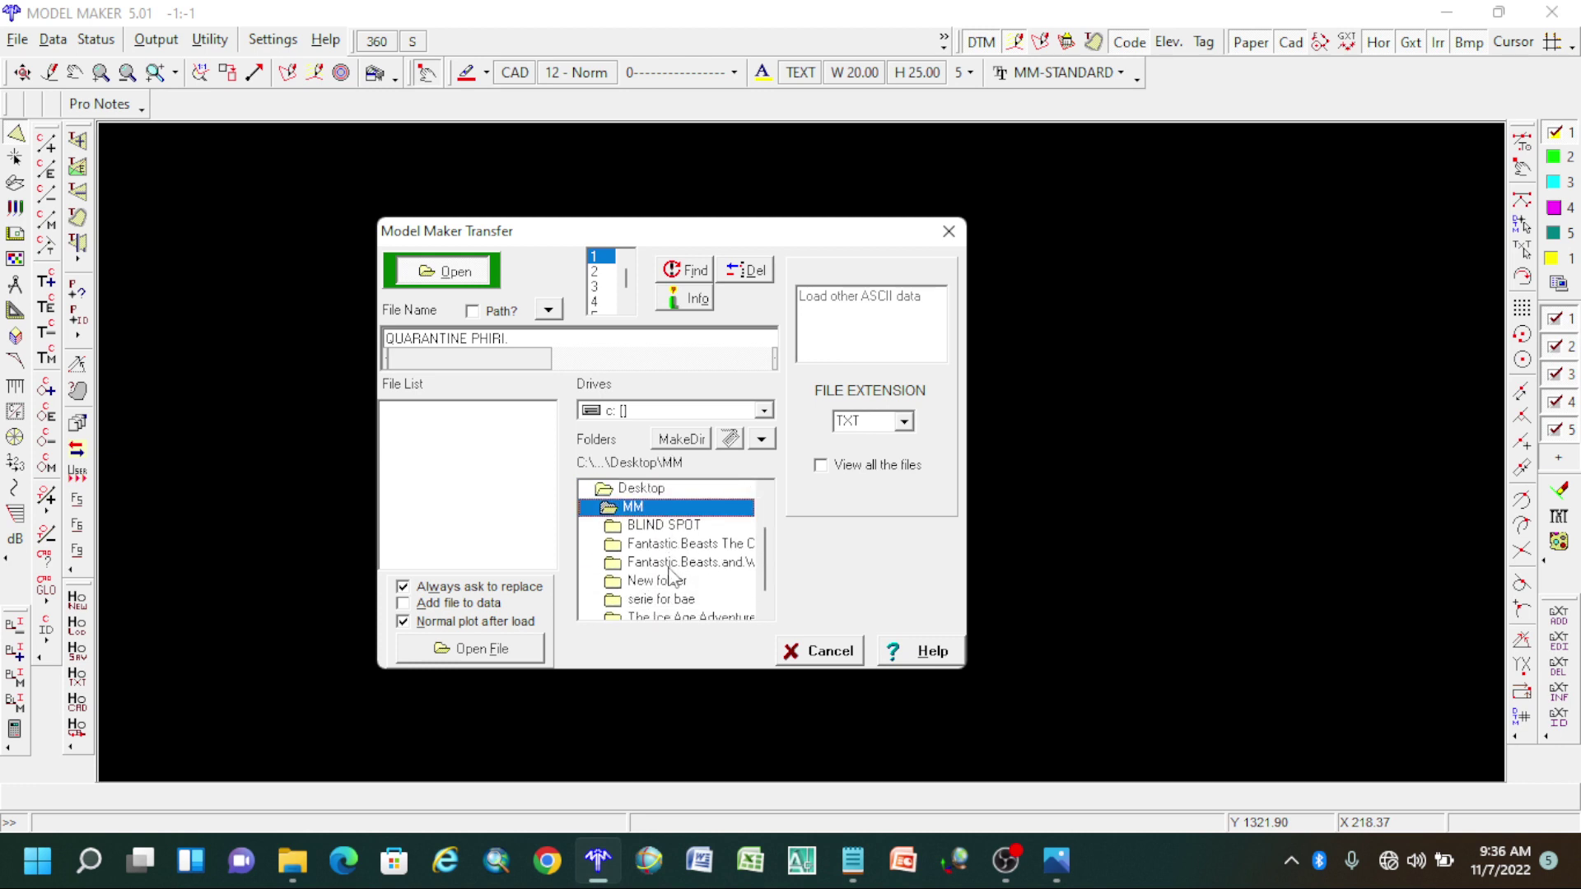
double_click(672, 580)
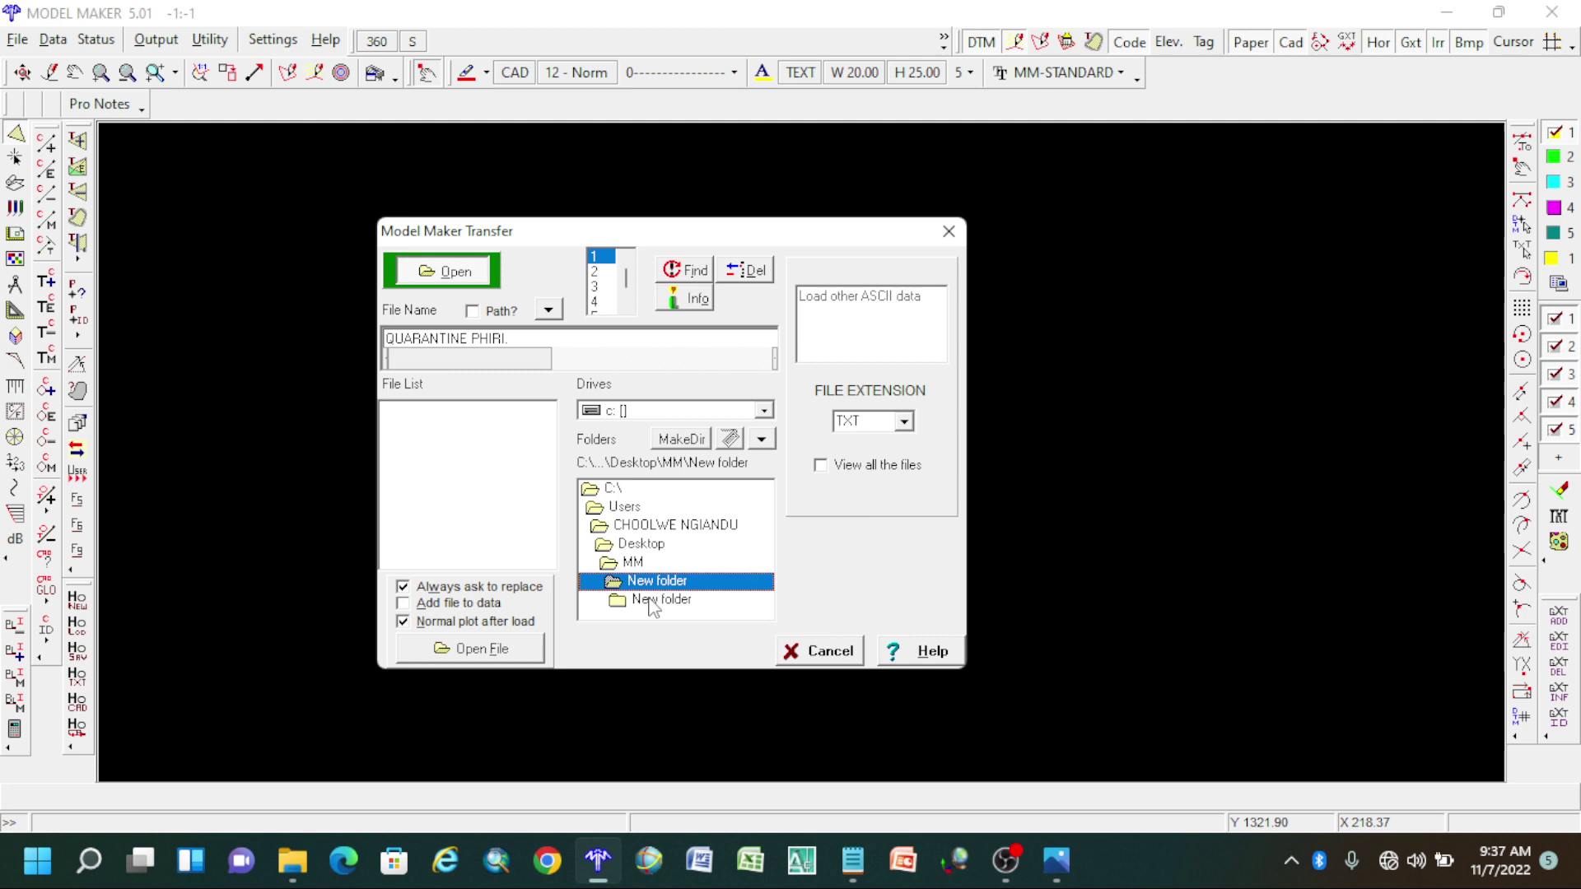
double_click(651, 602)
scroll(659, 597, down, 2)
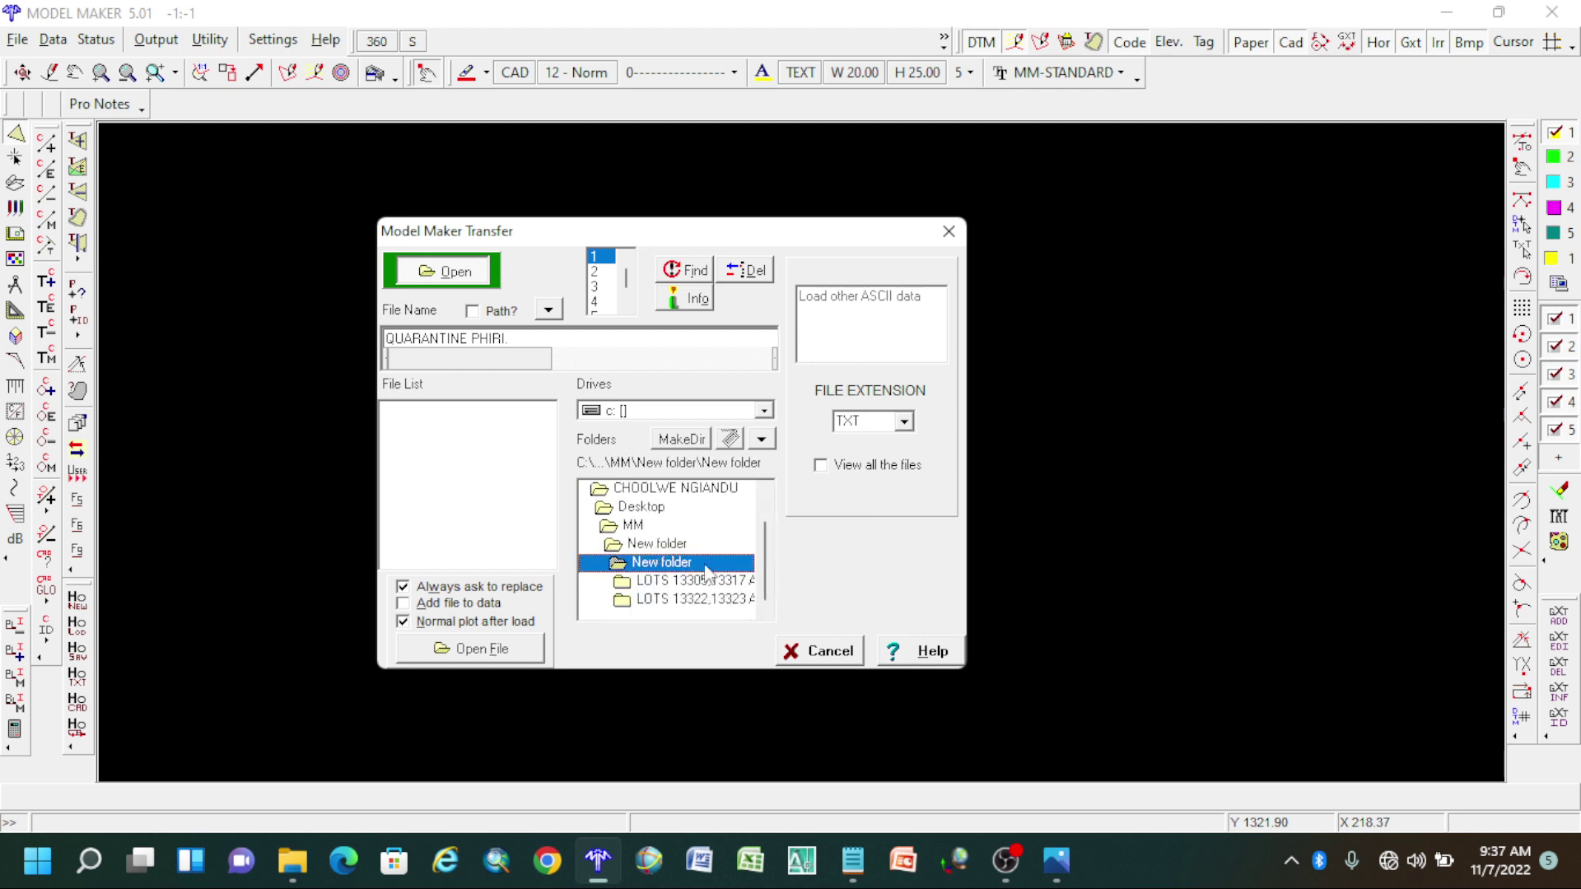
double_click(713, 581)
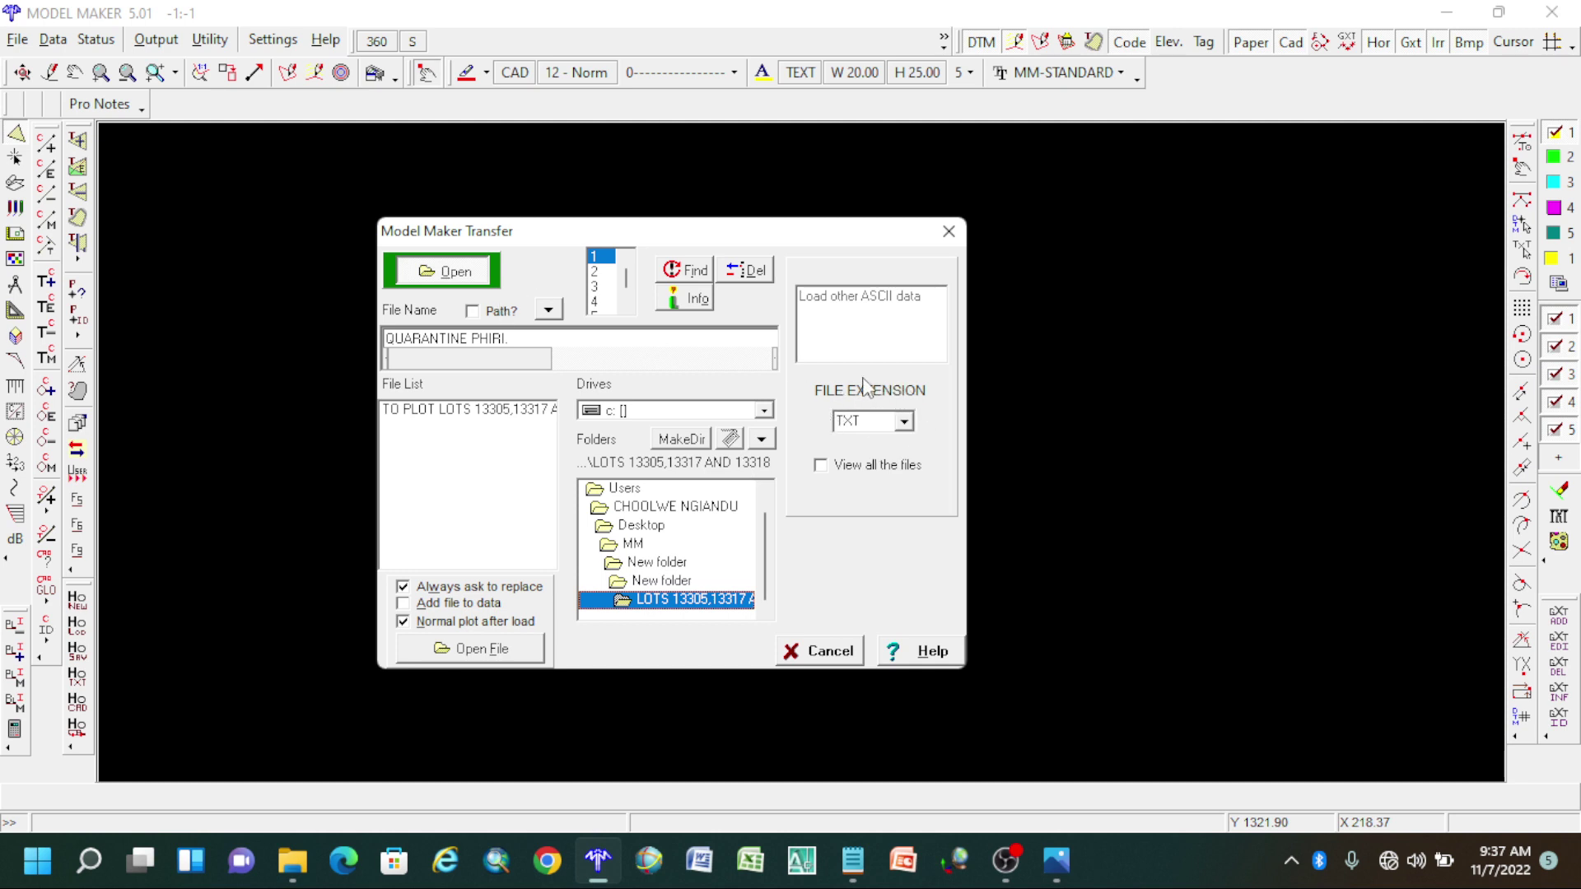
Keep TXT as the file extension and select 'TO PLOT LOTS 13305,13317 AND 13318 M.txt'.
click(904, 421)
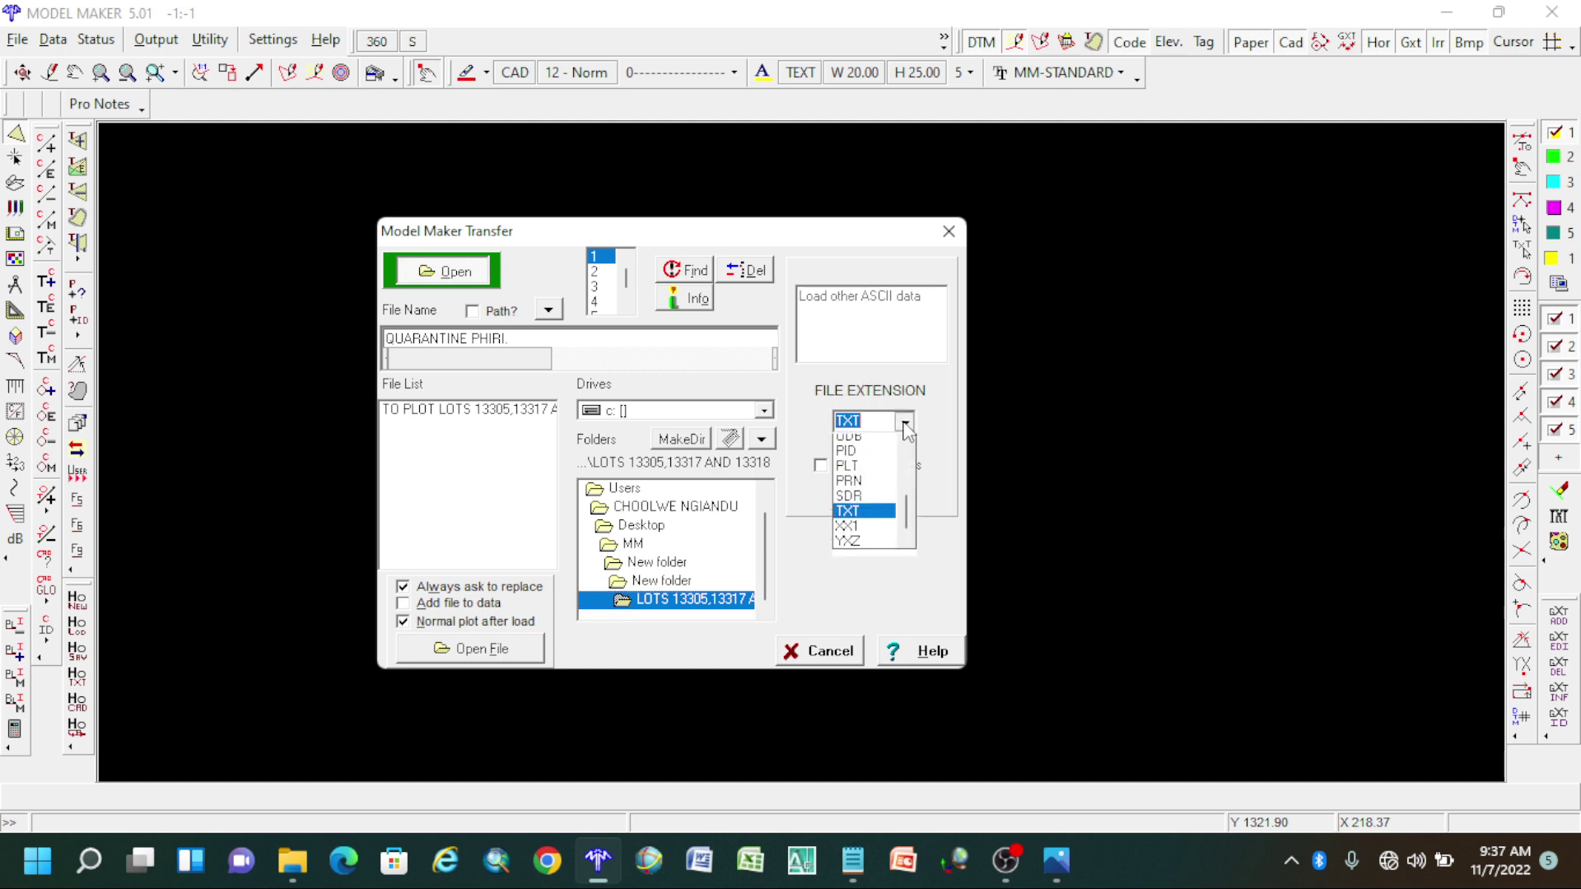
click(905, 422)
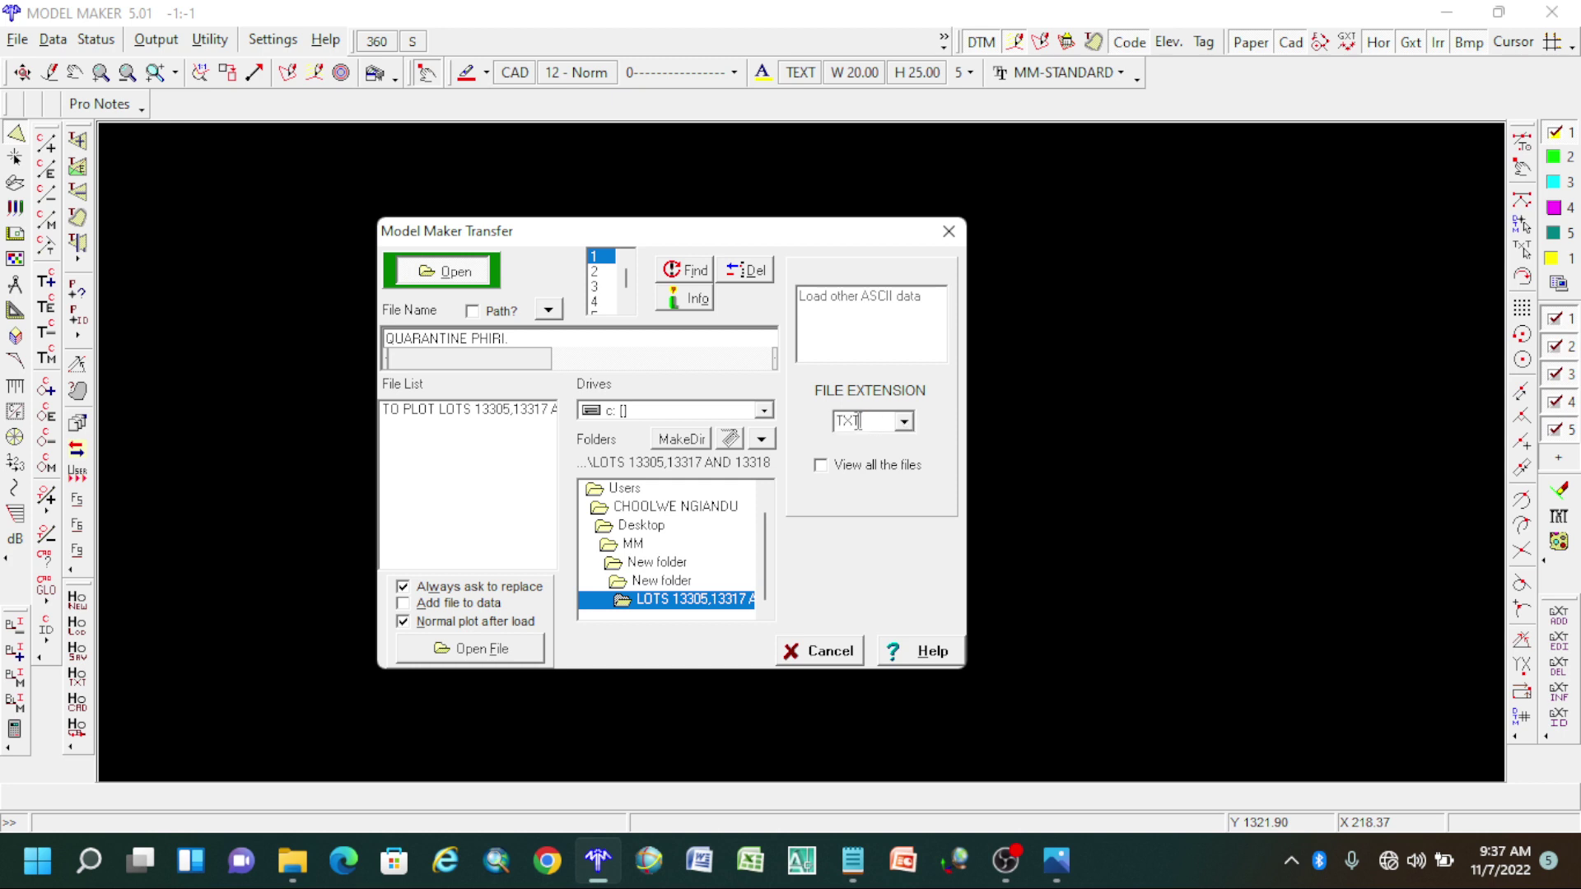
click(908, 424)
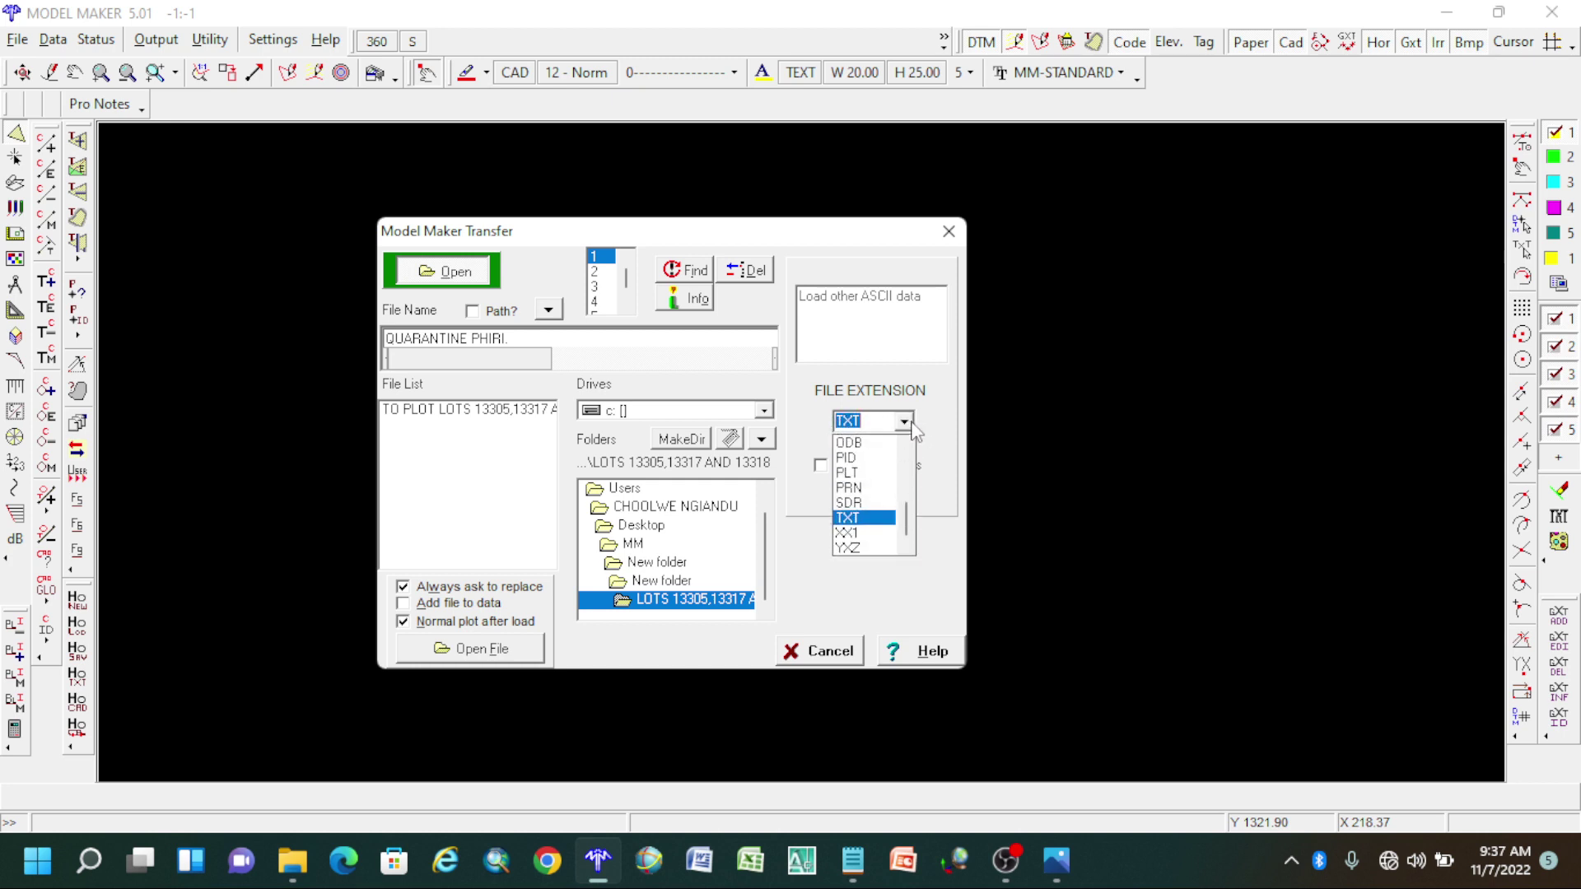
click(911, 423)
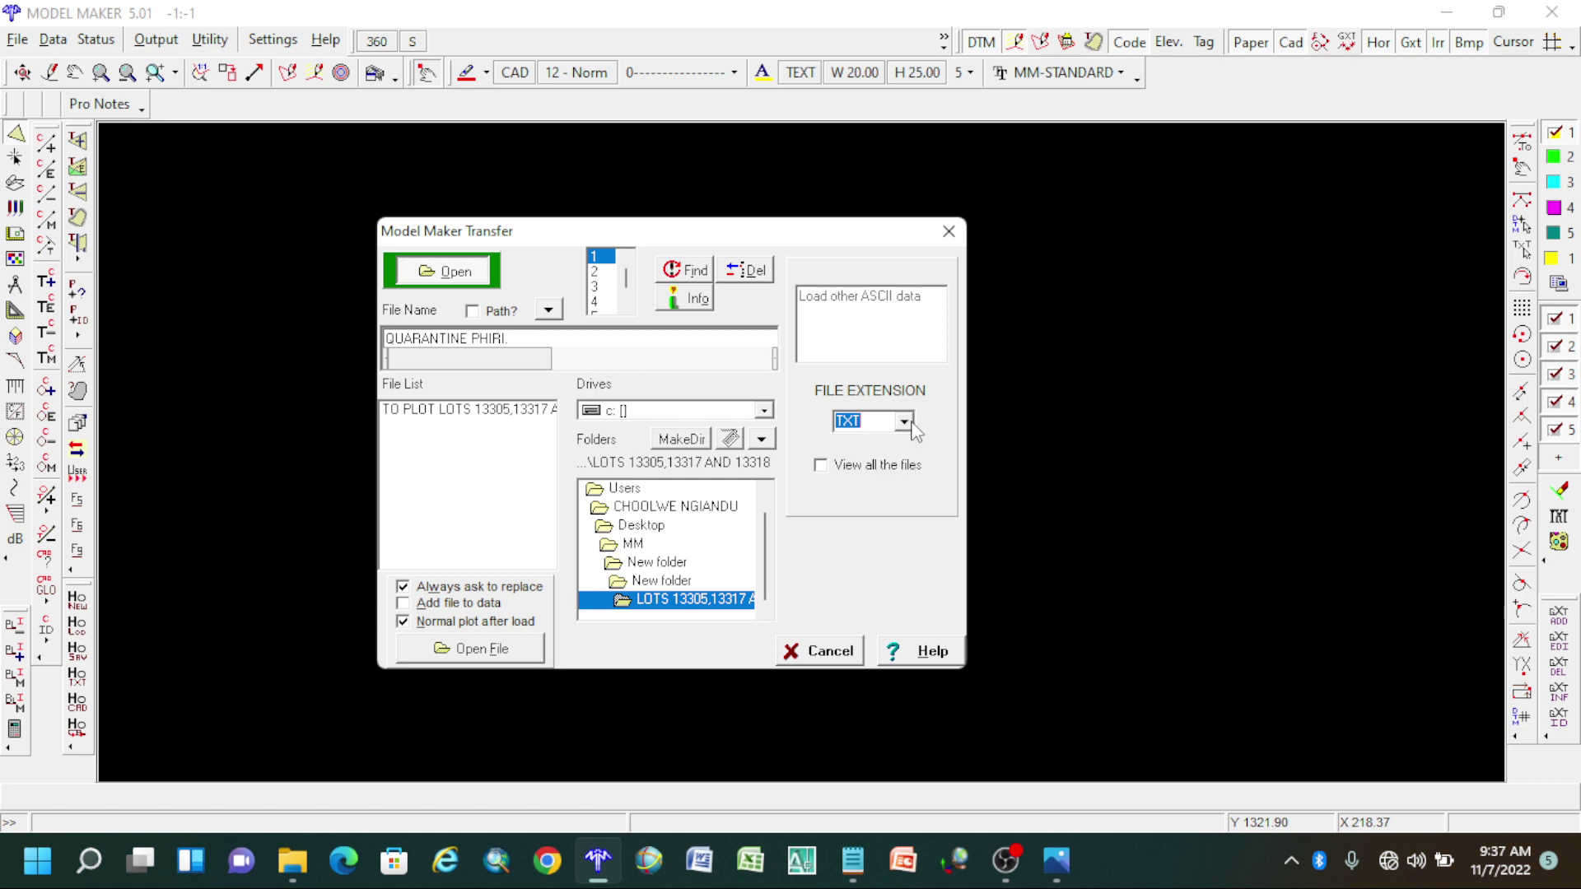
click(485, 412)
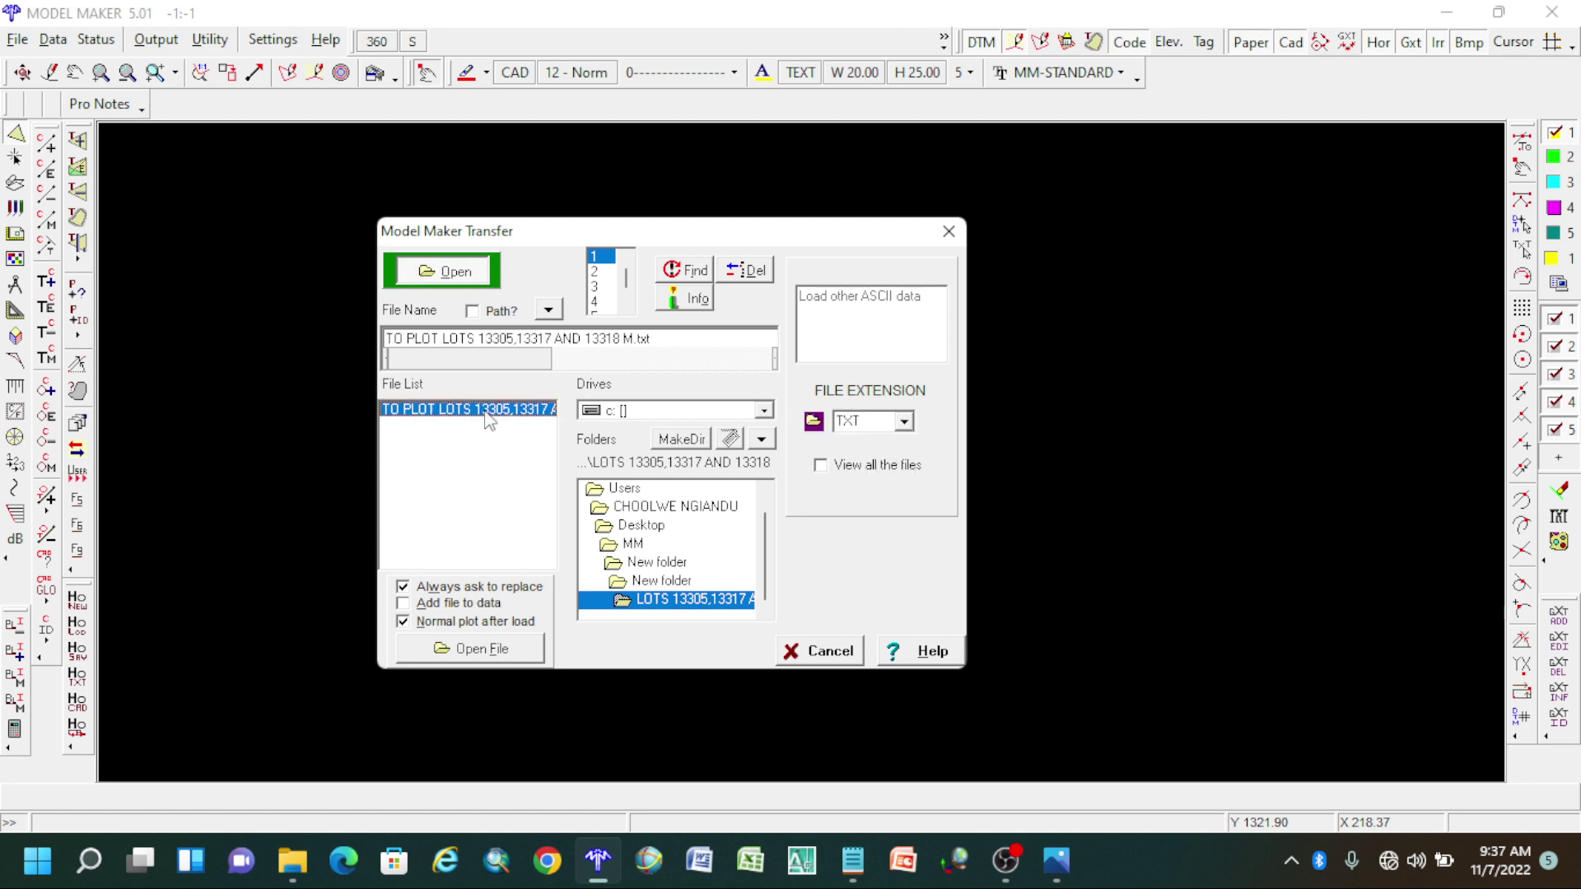
Check the SDR and CSV file listings, return to TXT, and reselect the TO PLOT LOTS file.
click(910, 426)
click(865, 497)
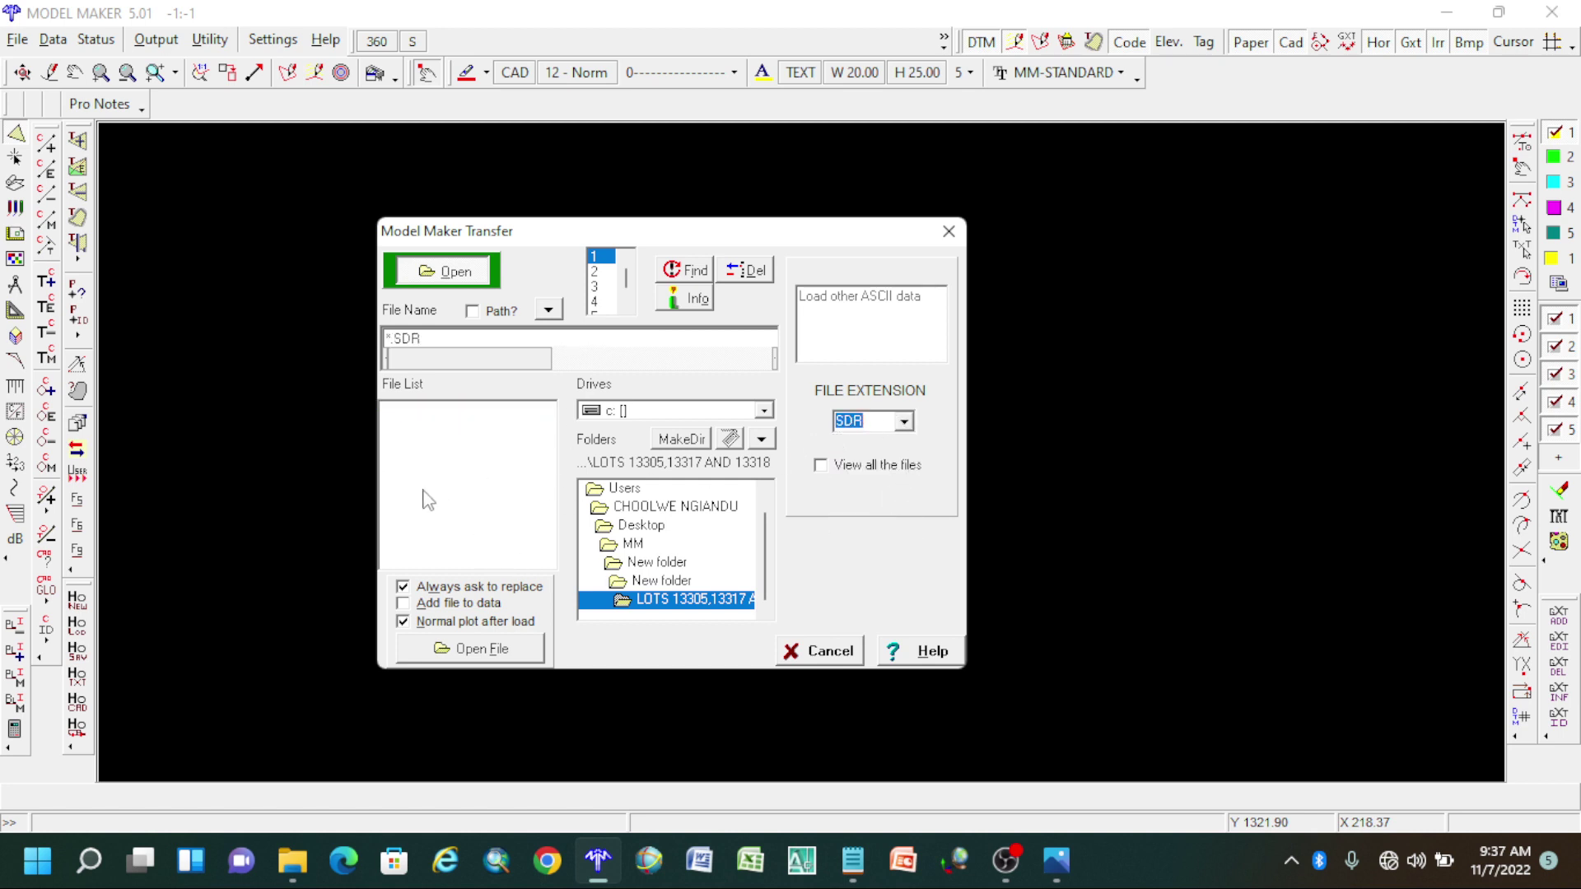
click(905, 423)
scroll(865, 478, up, 4)
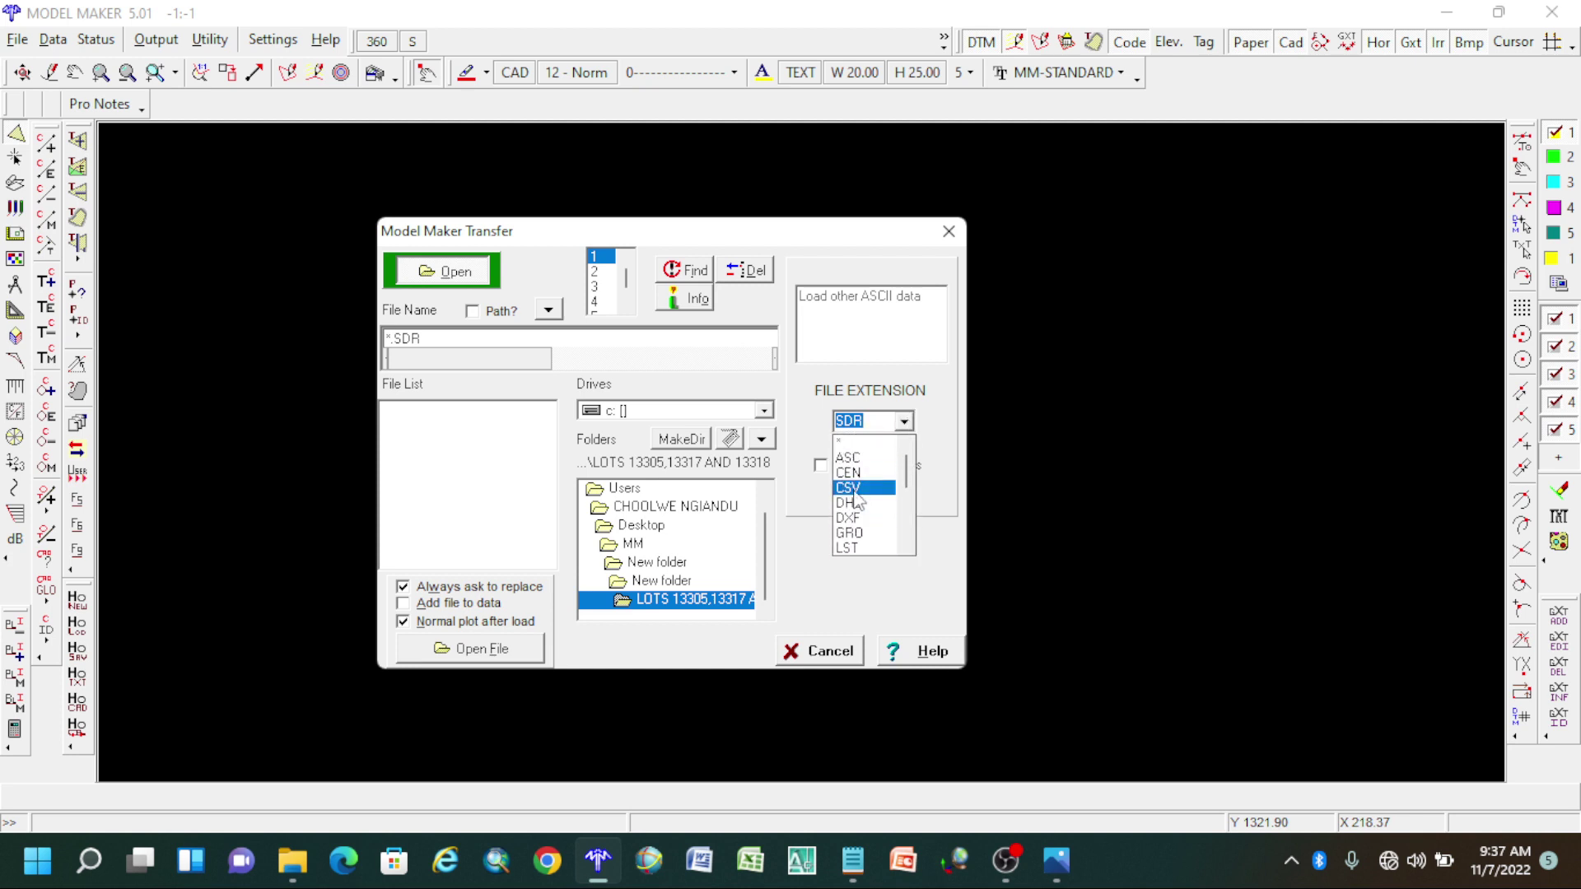
click(855, 493)
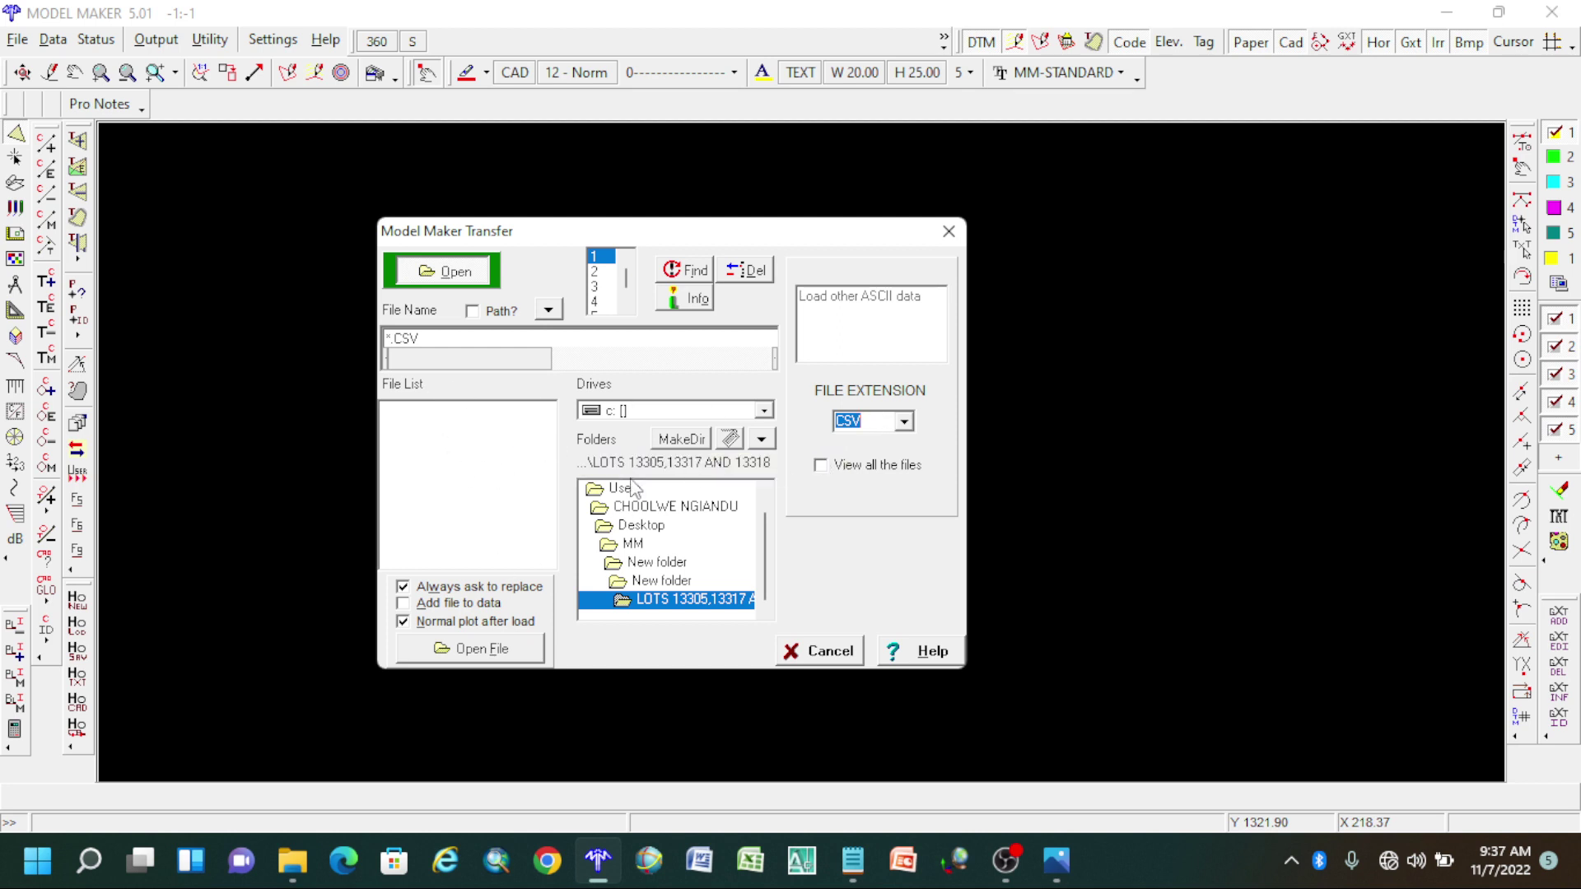
click(904, 422)
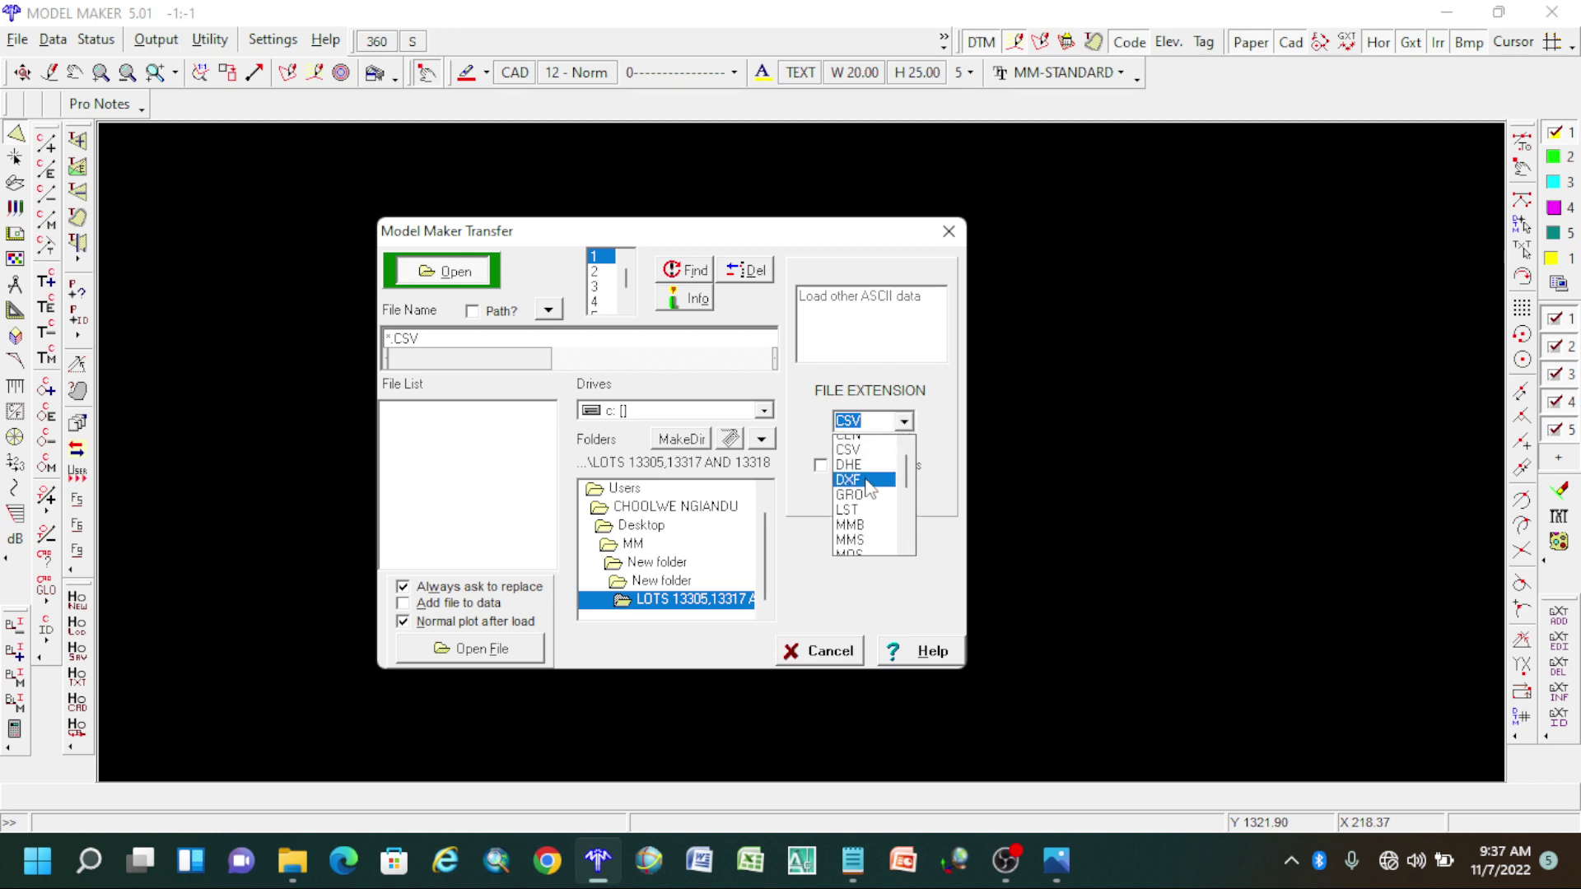
scroll(869, 502, down, 3)
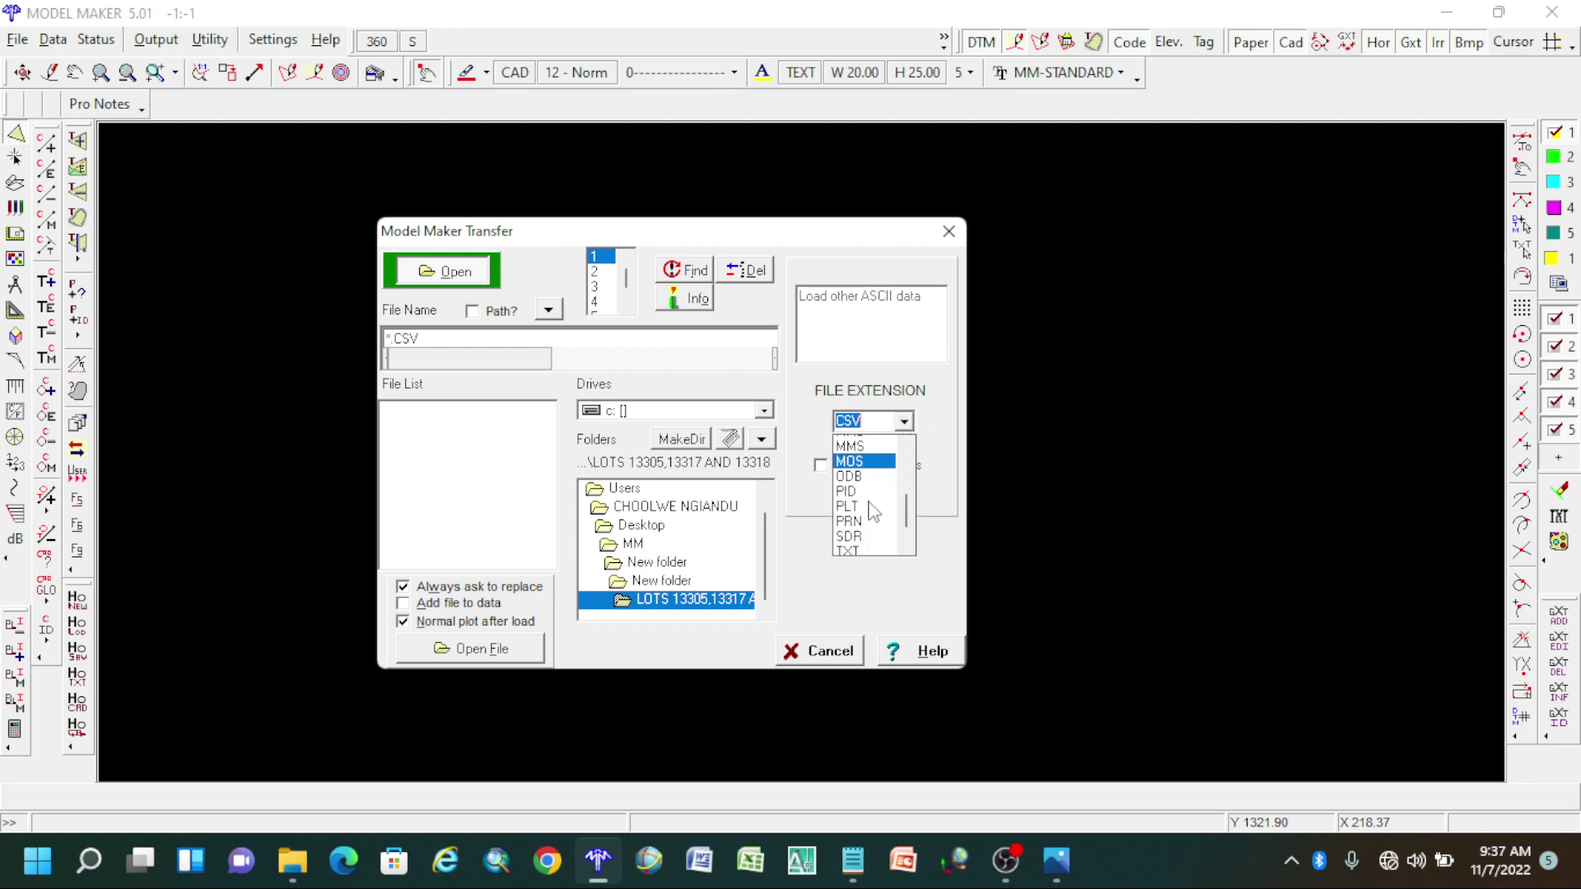
click(863, 519)
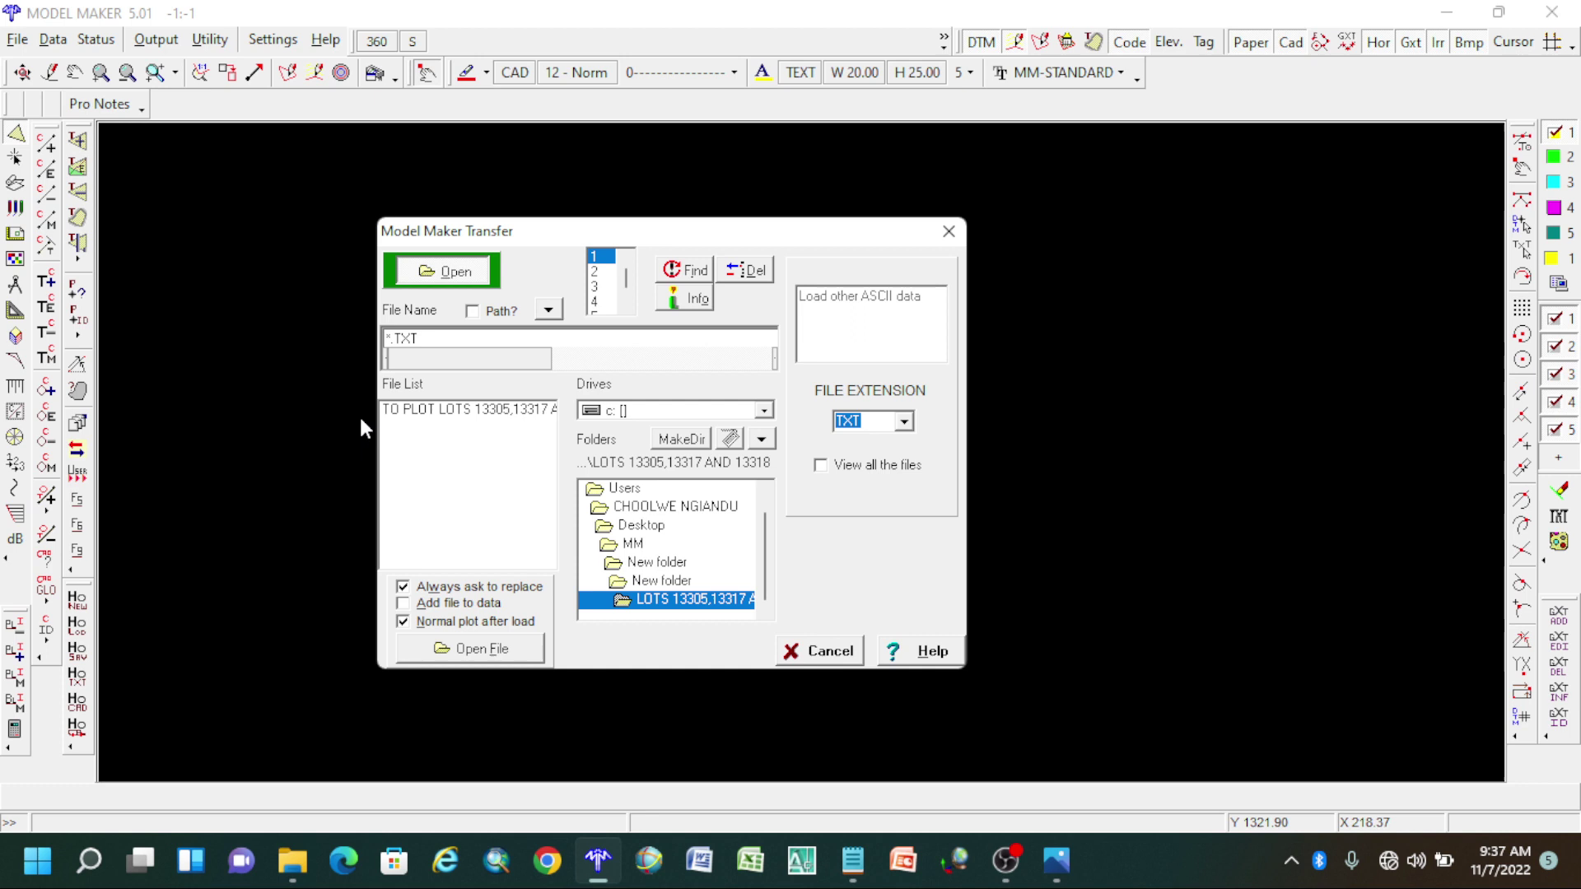
click(482, 410)
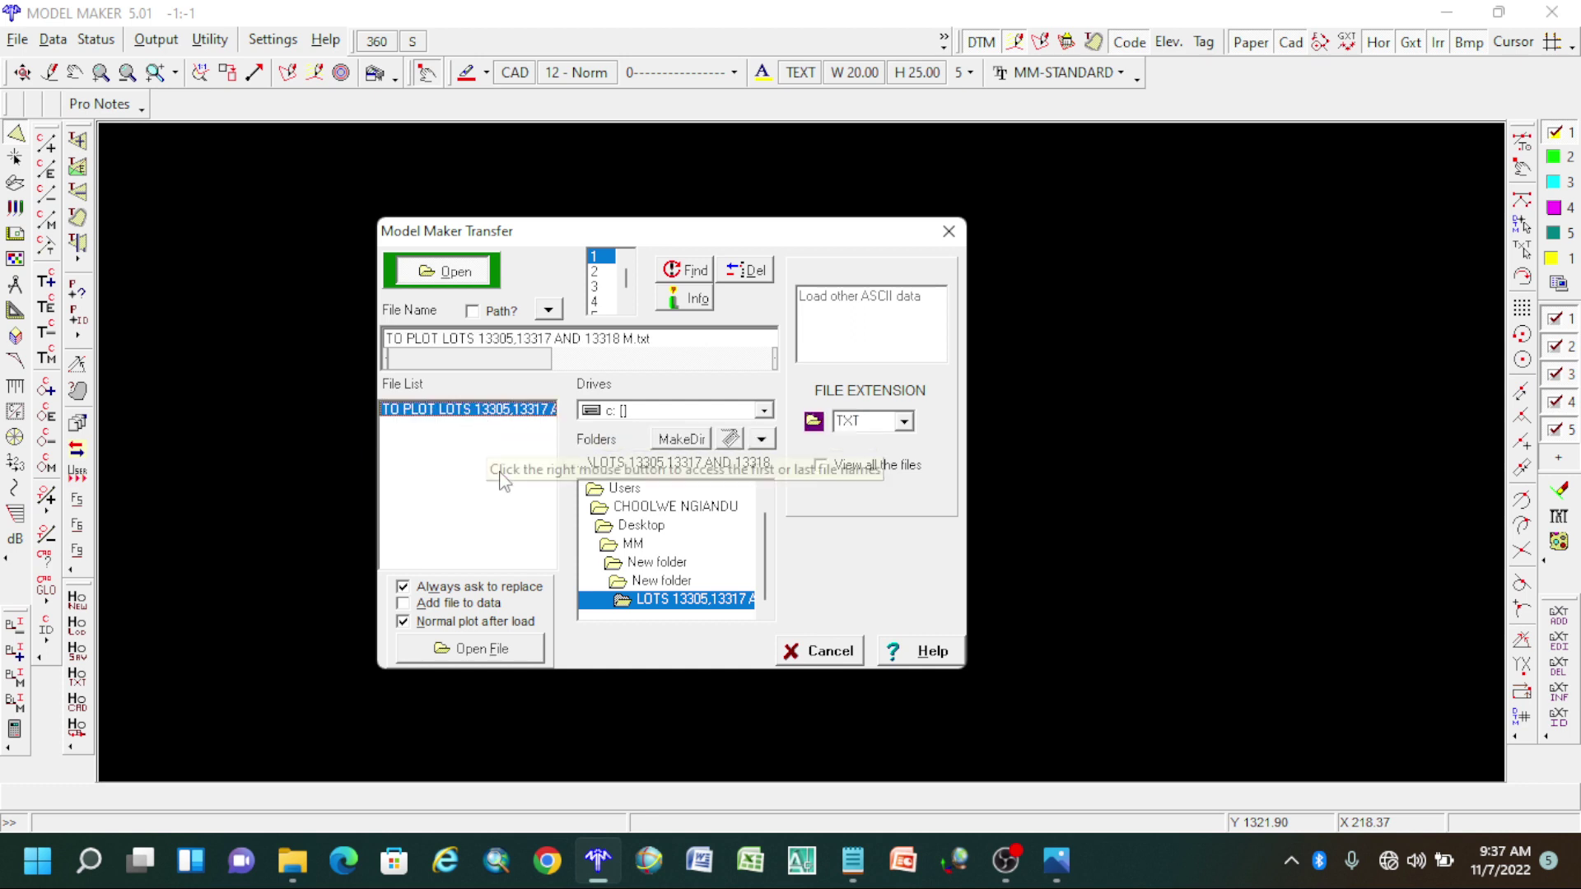
Open the file for import, try CAO then restore the CENZ sequence, and view the DEFAULTS tab.
click(481, 649)
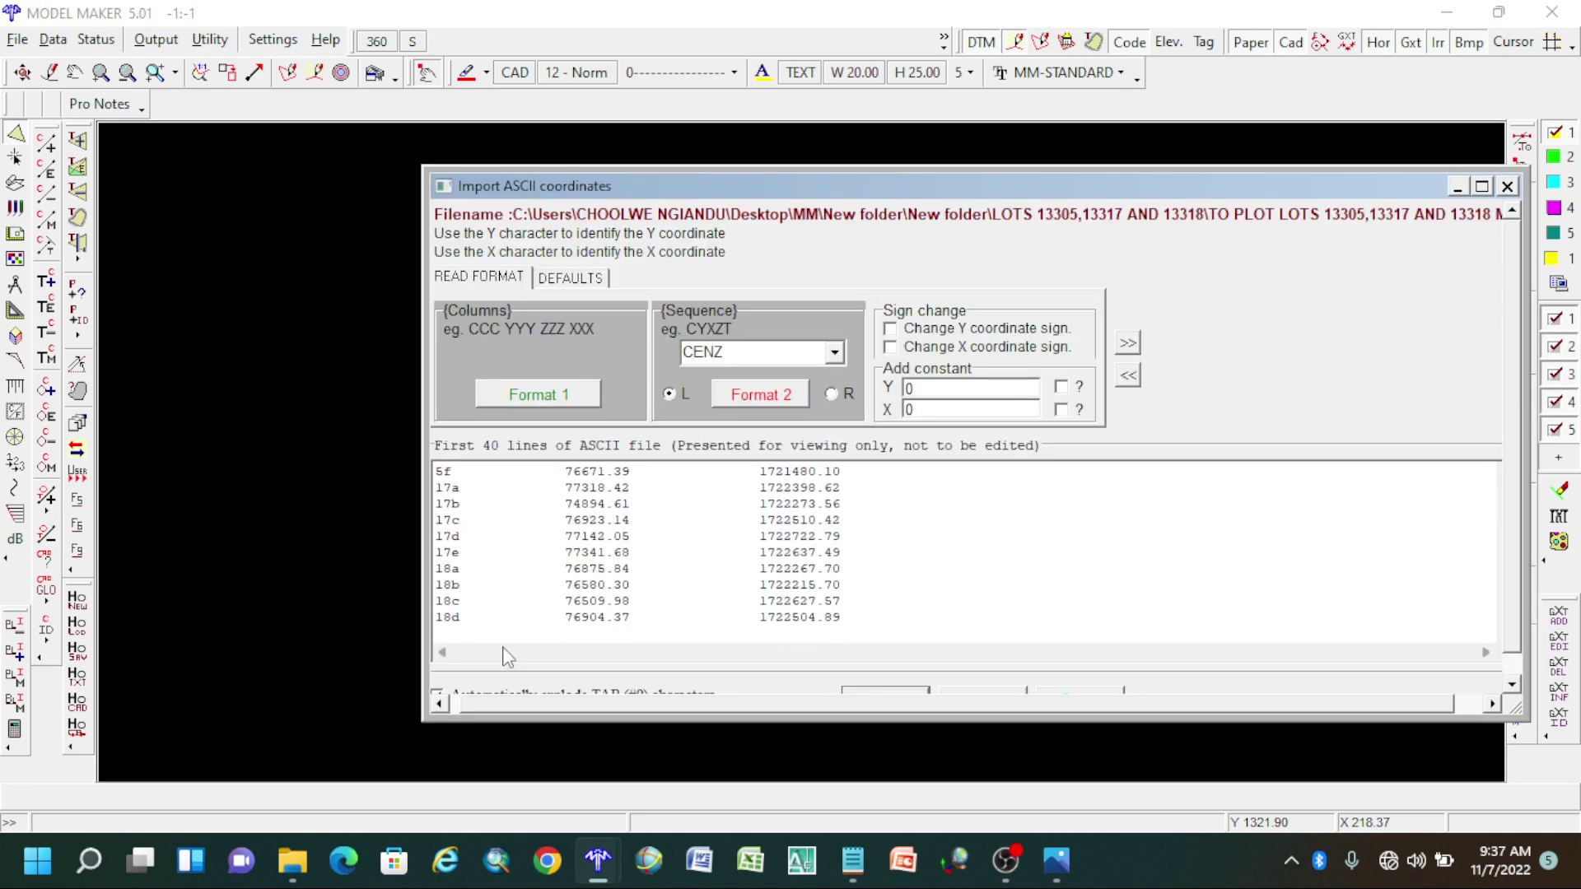
click(833, 352)
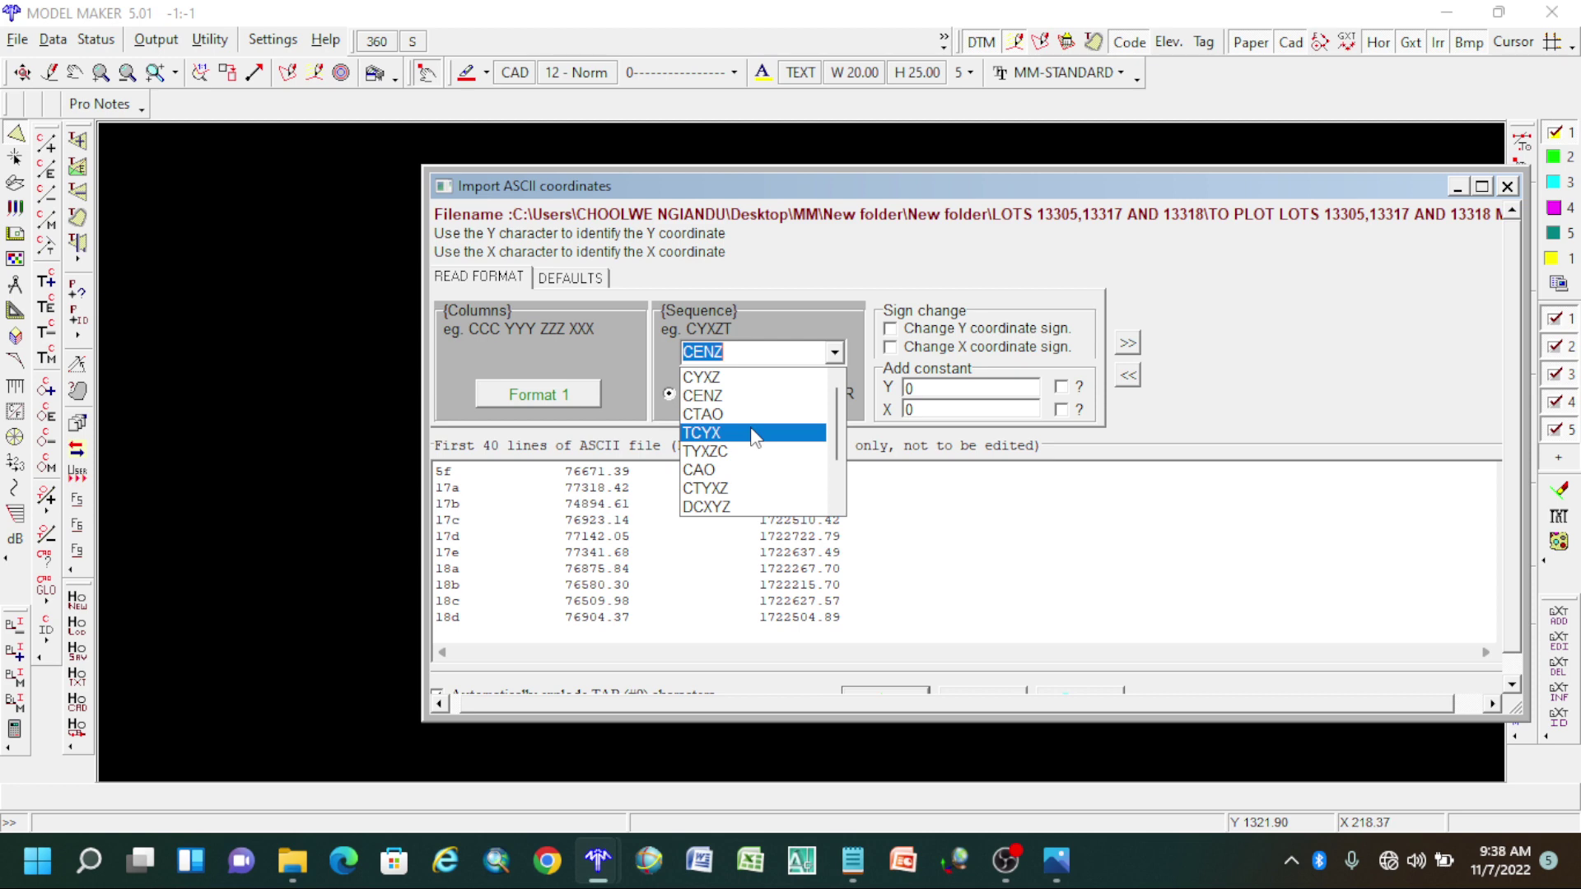
click(740, 470)
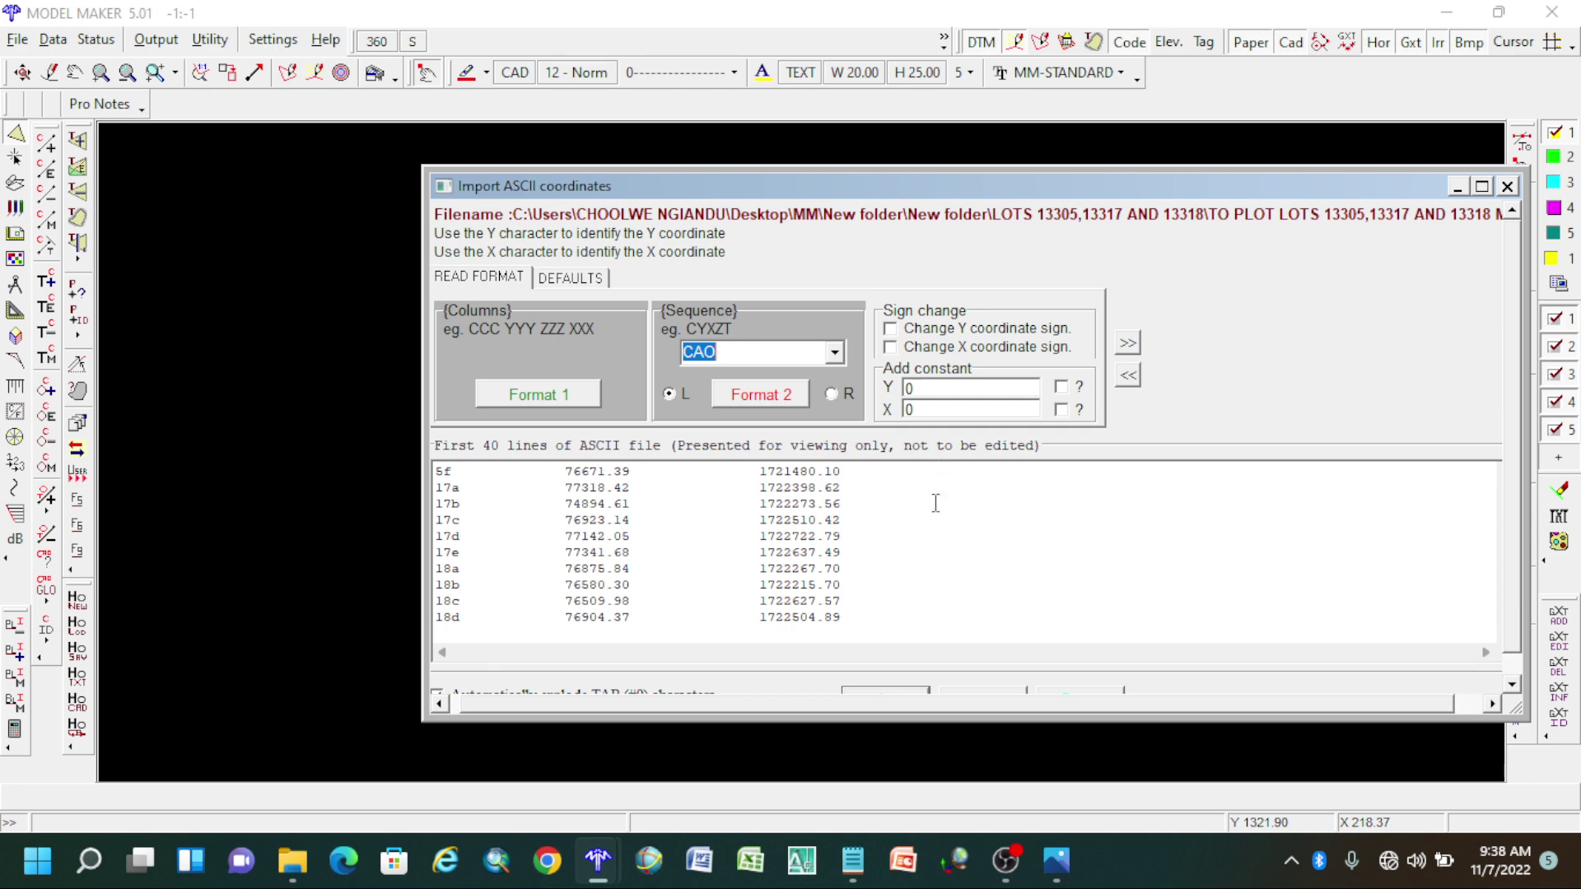
click(833, 352)
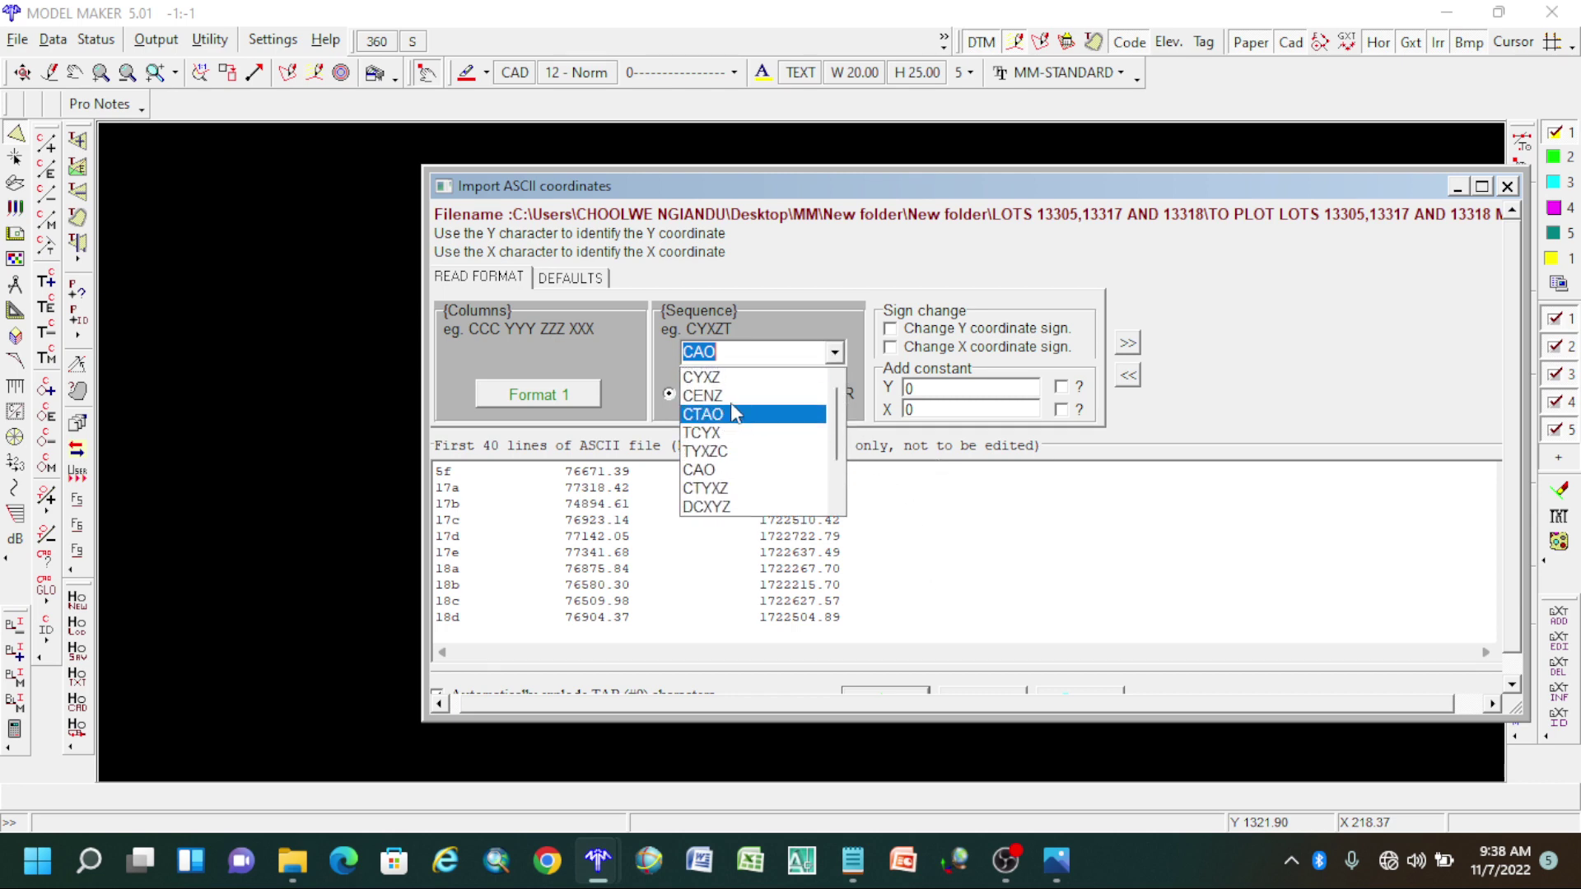
click(729, 396)
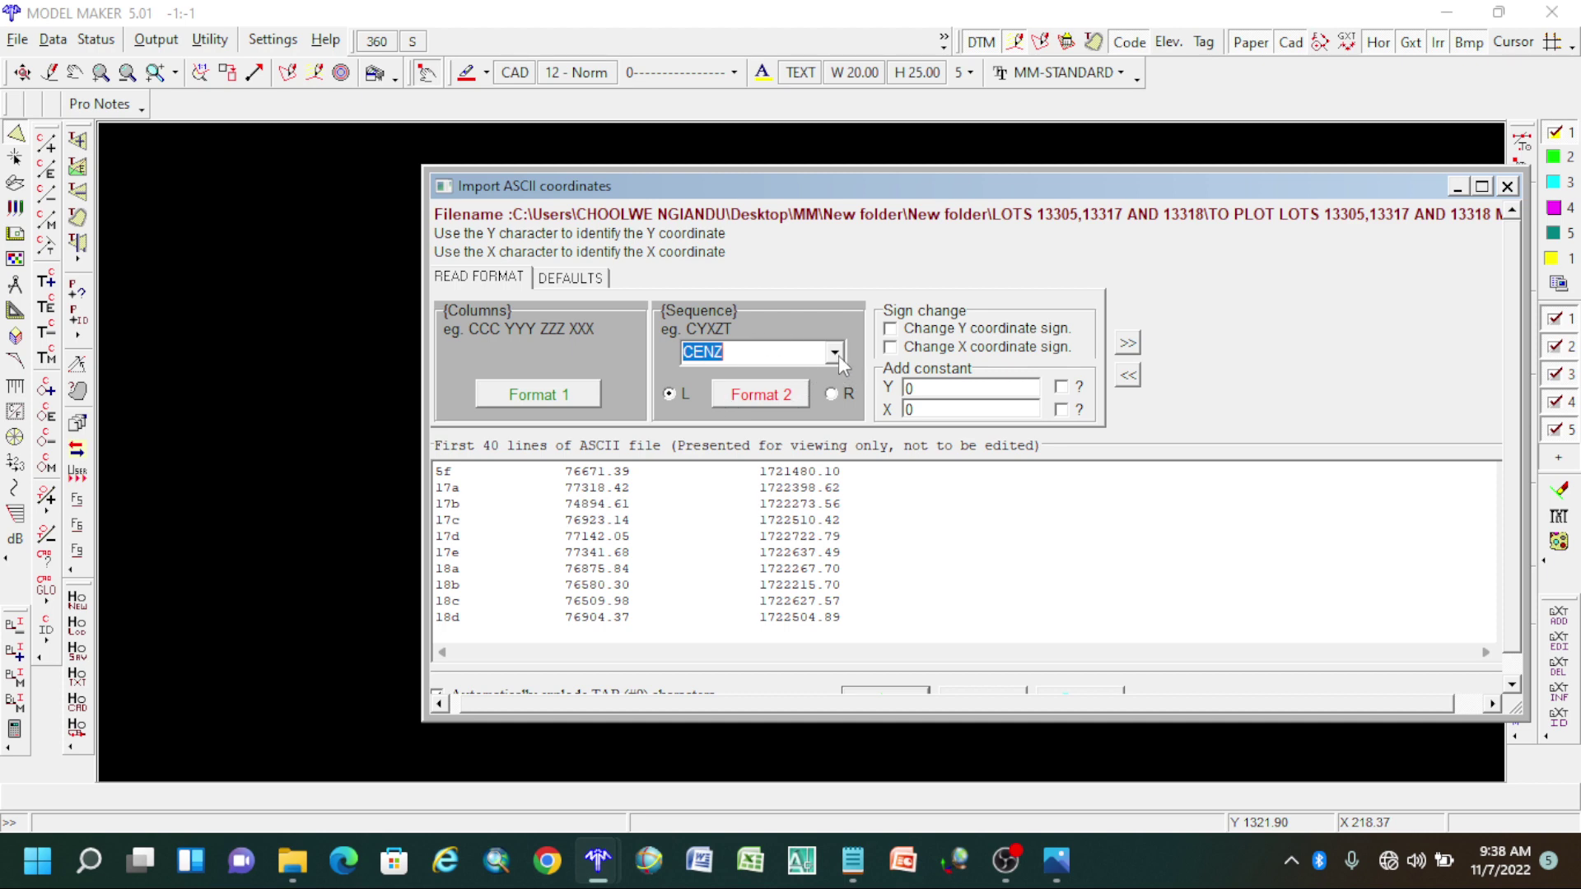
text(c)
text(CE)
text(CEN)
click(669, 395)
click(571, 279)
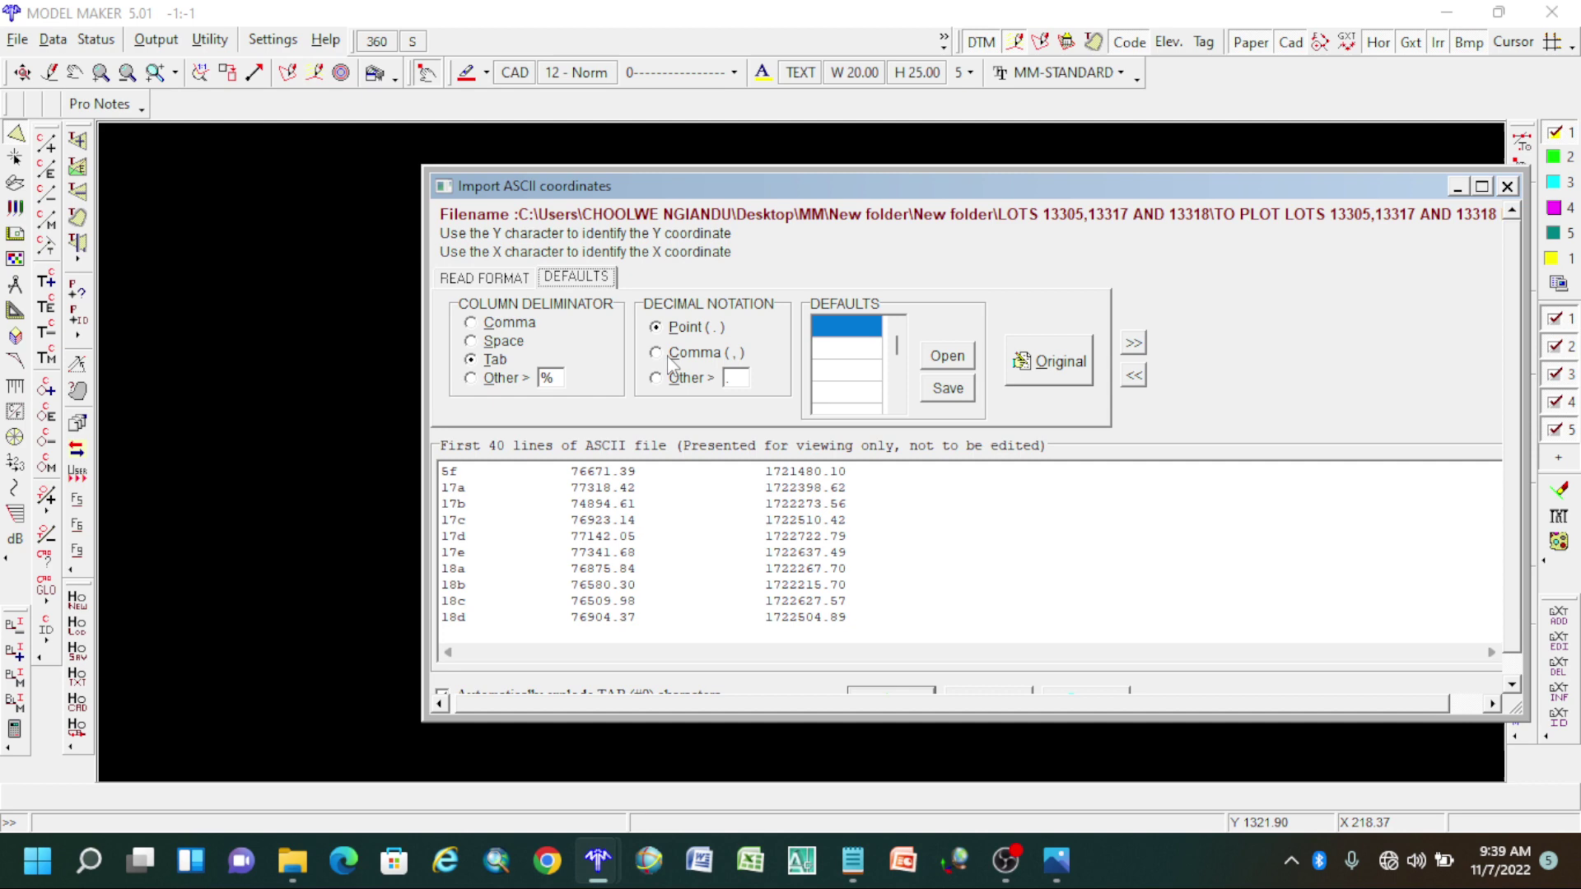
Return to READ FORMAT and confirm the import so beacons 5a, 17a–17e and 18a–18c plot as labelled points.
click(490, 278)
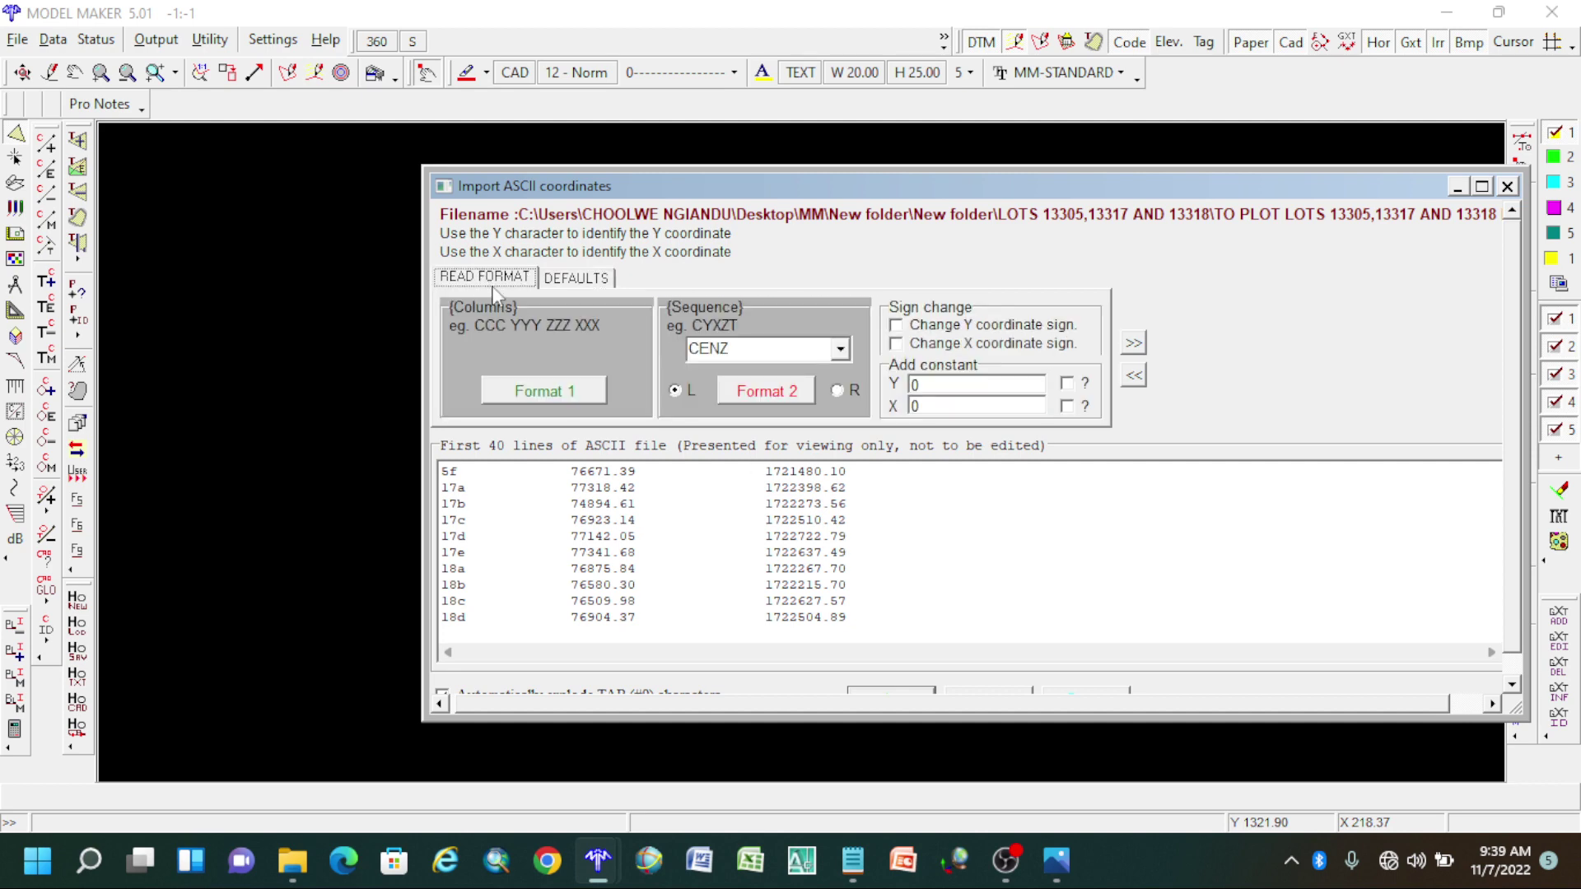
drag(946, 716, 949, 749)
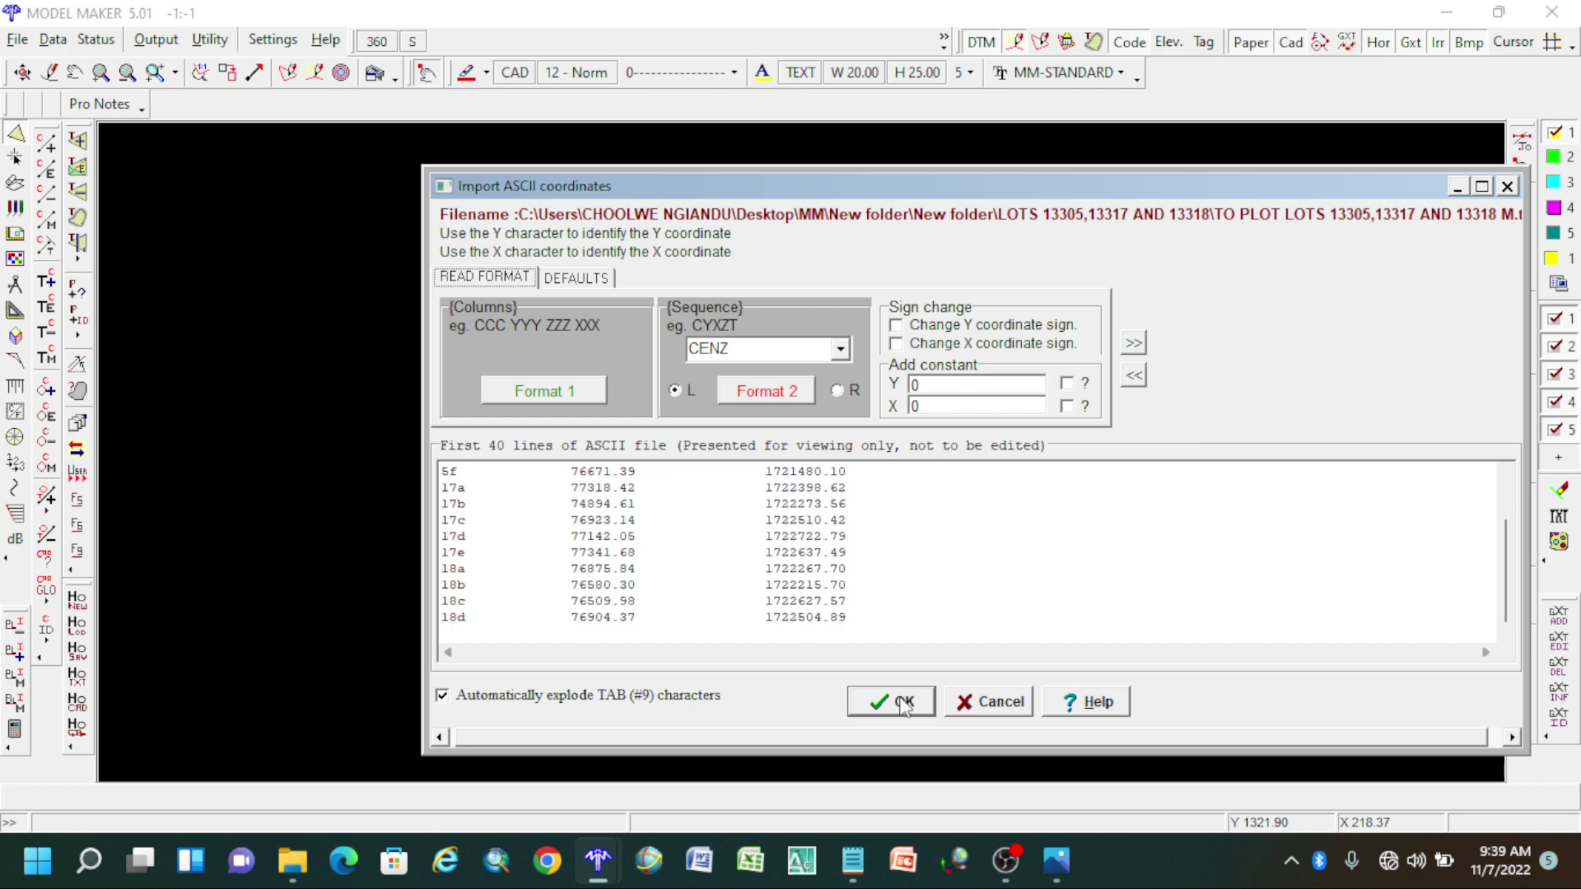
click(903, 705)
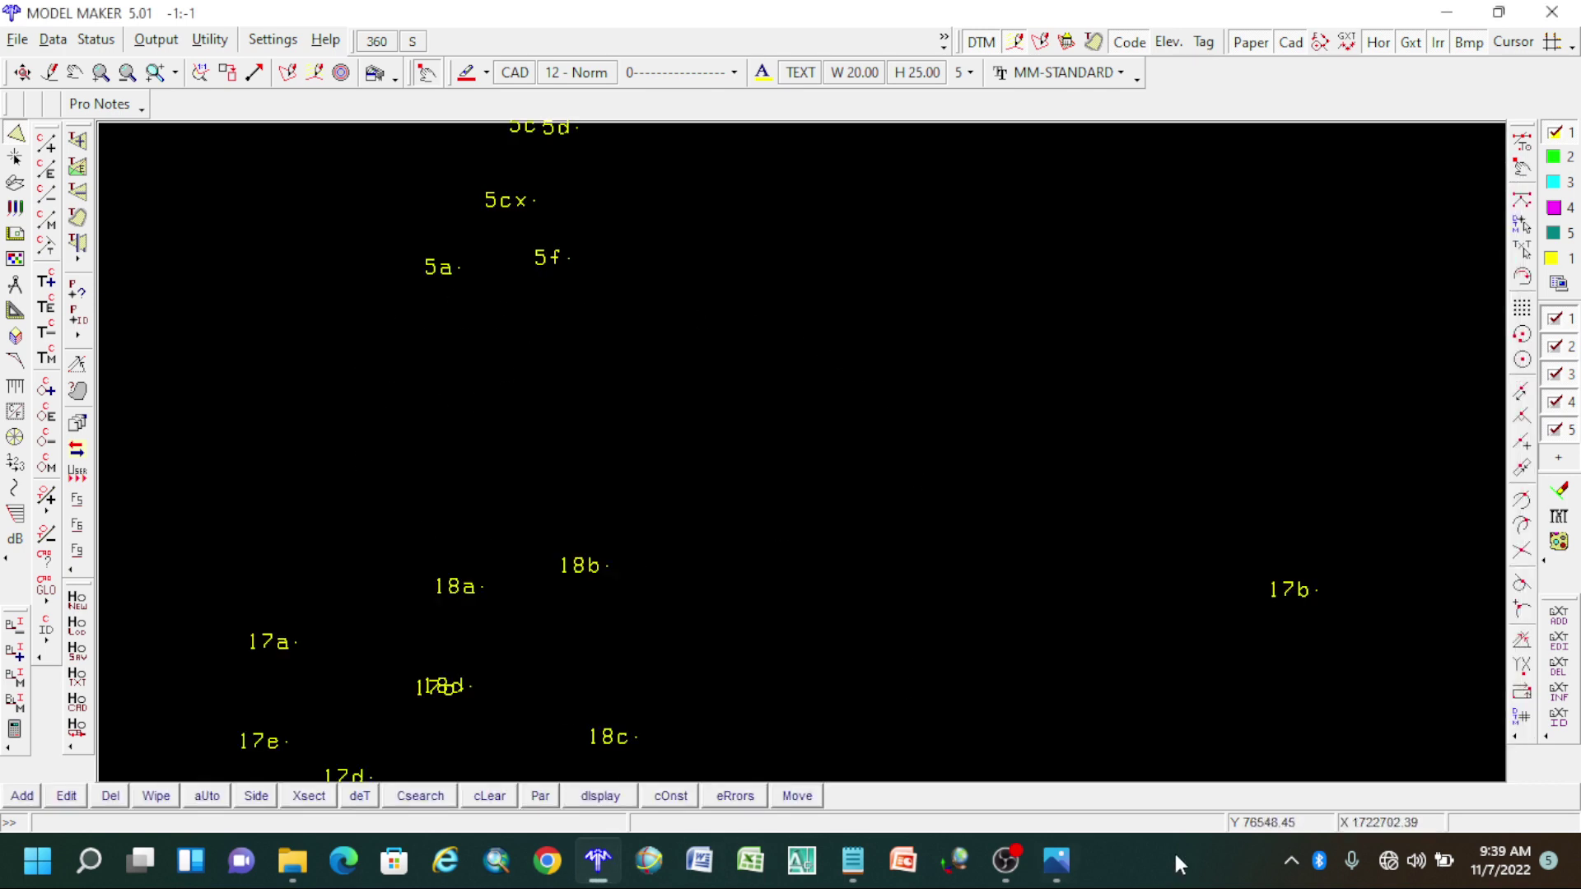
Glance over plan 602_2001.jpg in Photos, then return to the plotted beacons in Model Maker.
click(1051, 879)
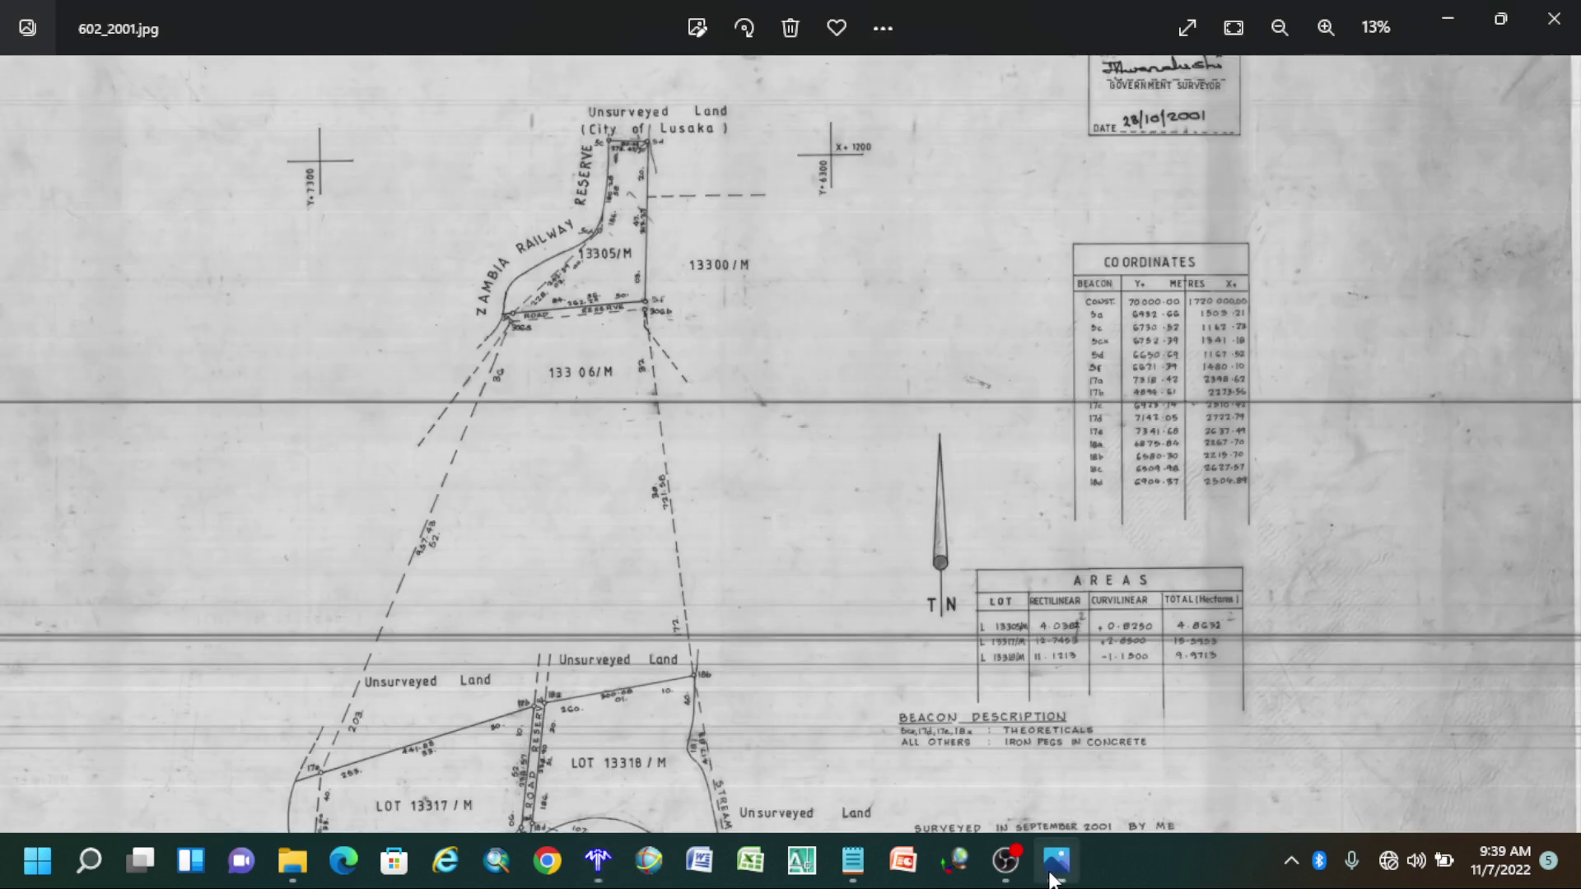
scroll(605, 136, up, 3)
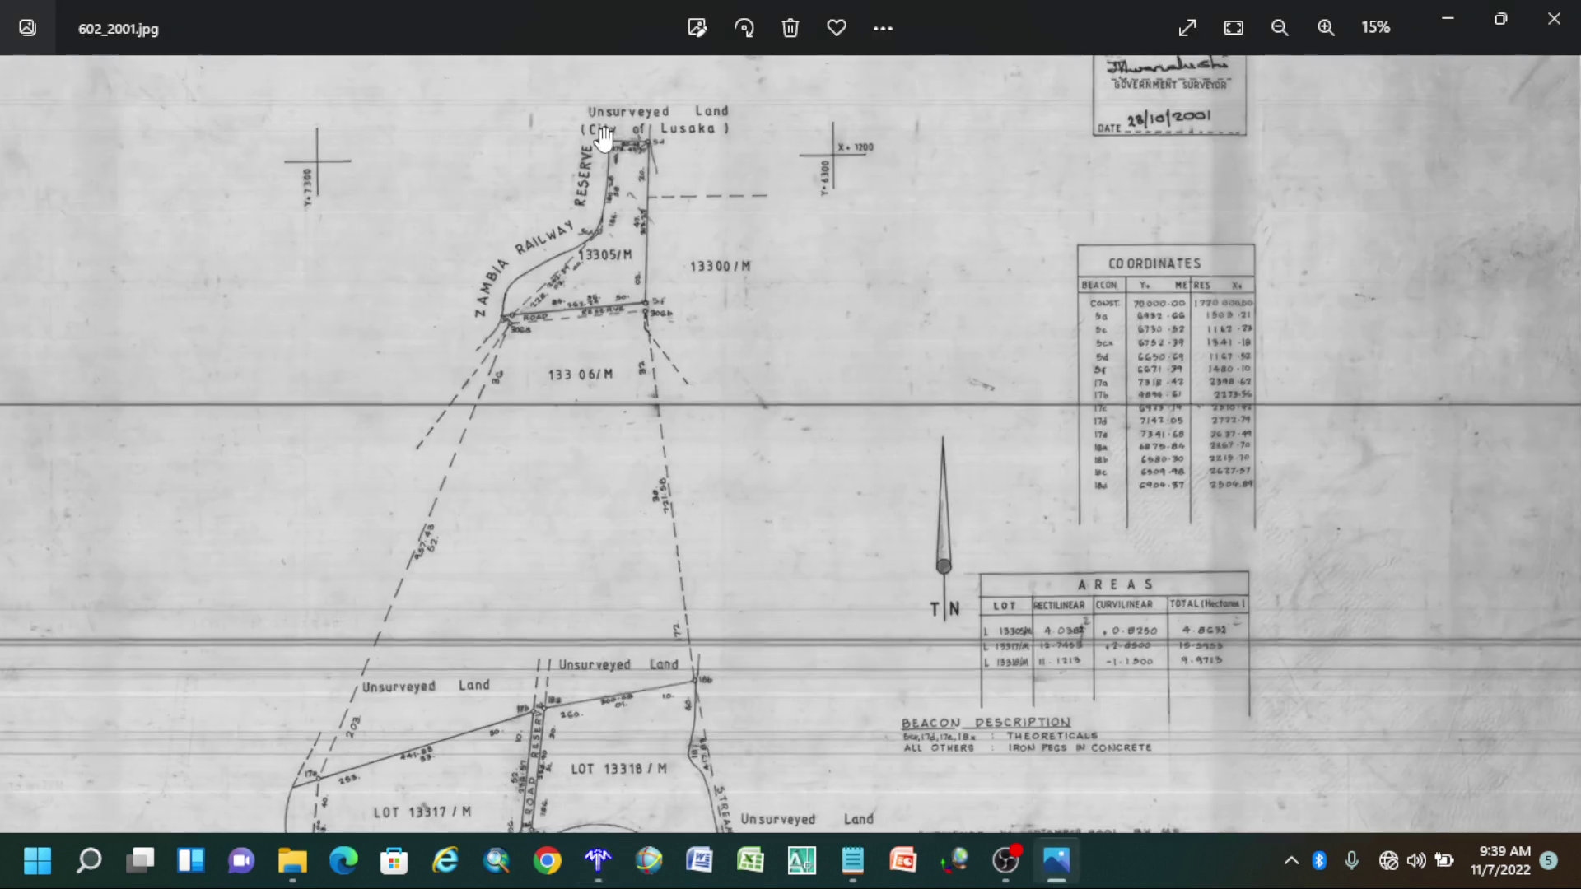
scroll(605, 136, up, 4)
scroll(641, 313, down, 2)
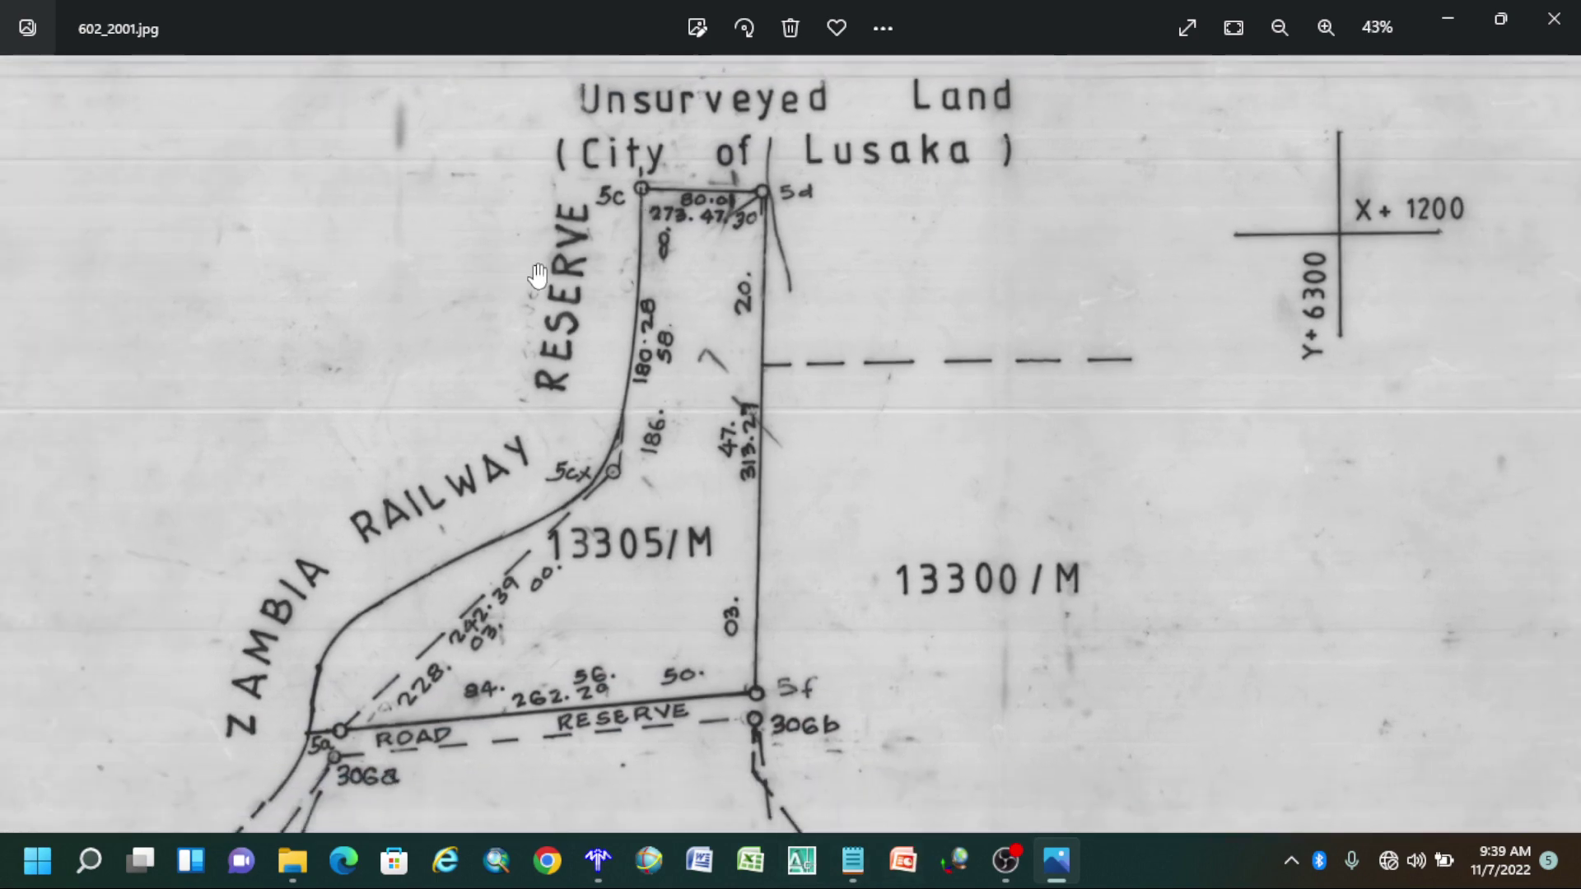
click(609, 862)
click(609, 862)
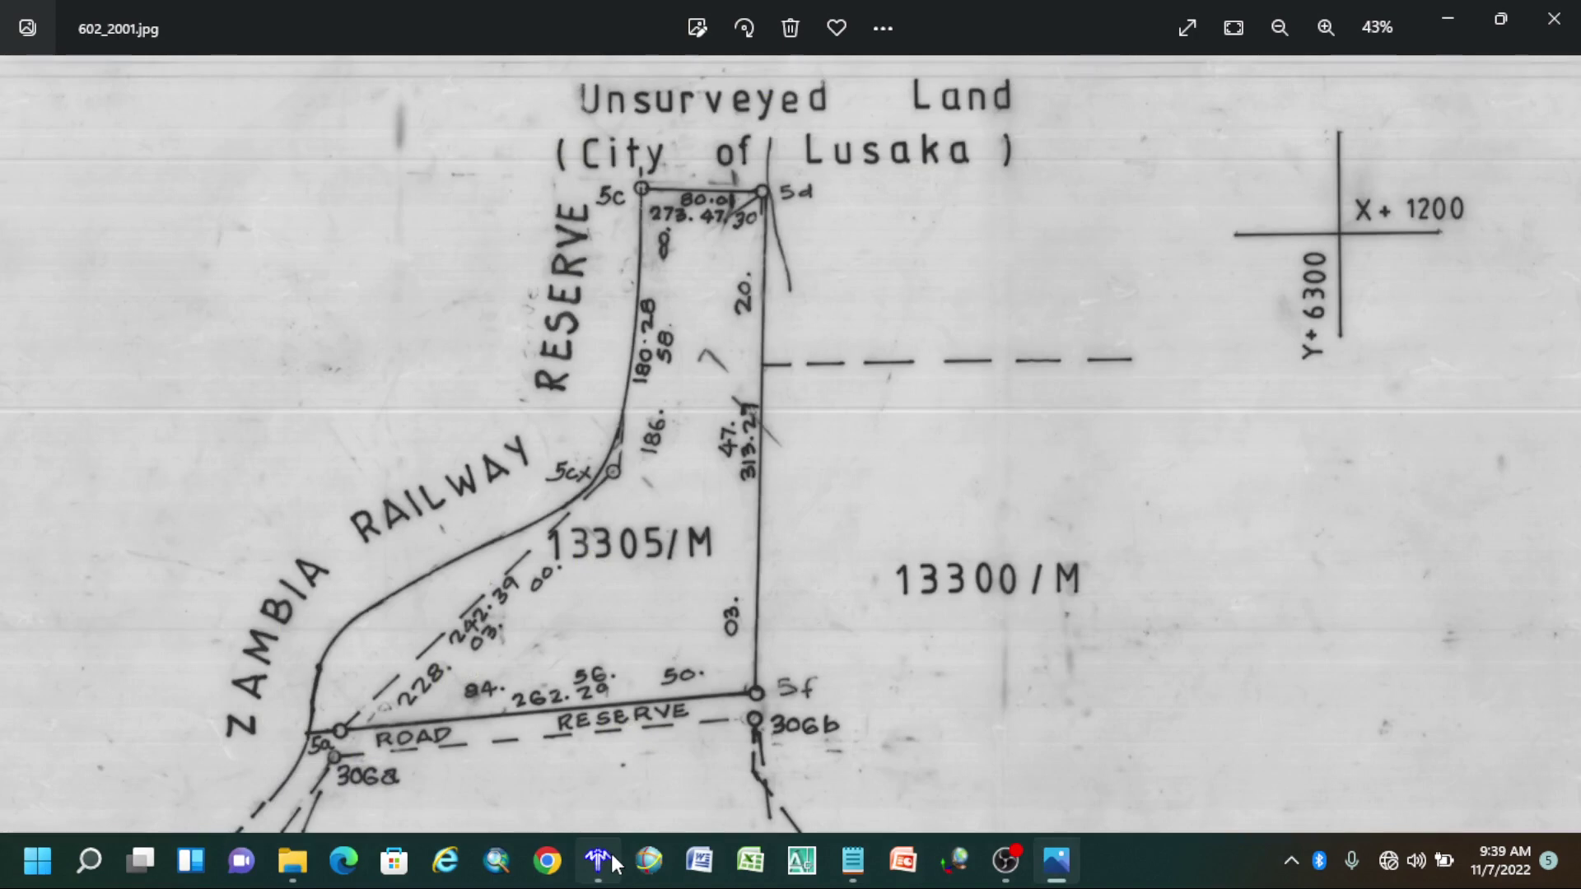
click(609, 862)
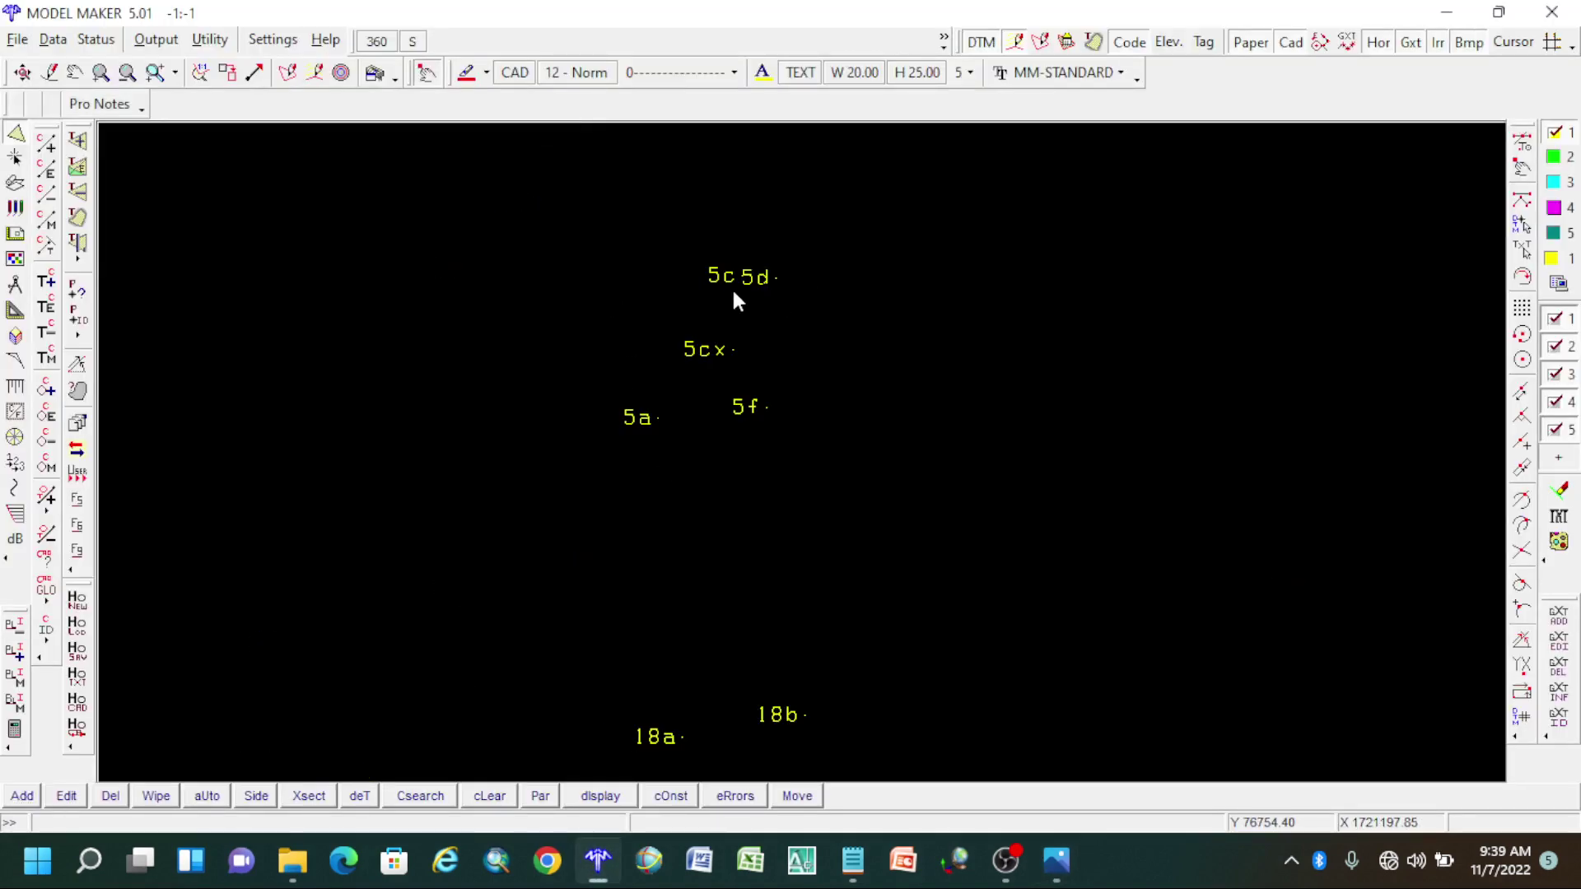
Launch AutoCAD 2007, then bring plan 602_2001.jpg back in front for comparison.
scroll(731, 286, up, 1)
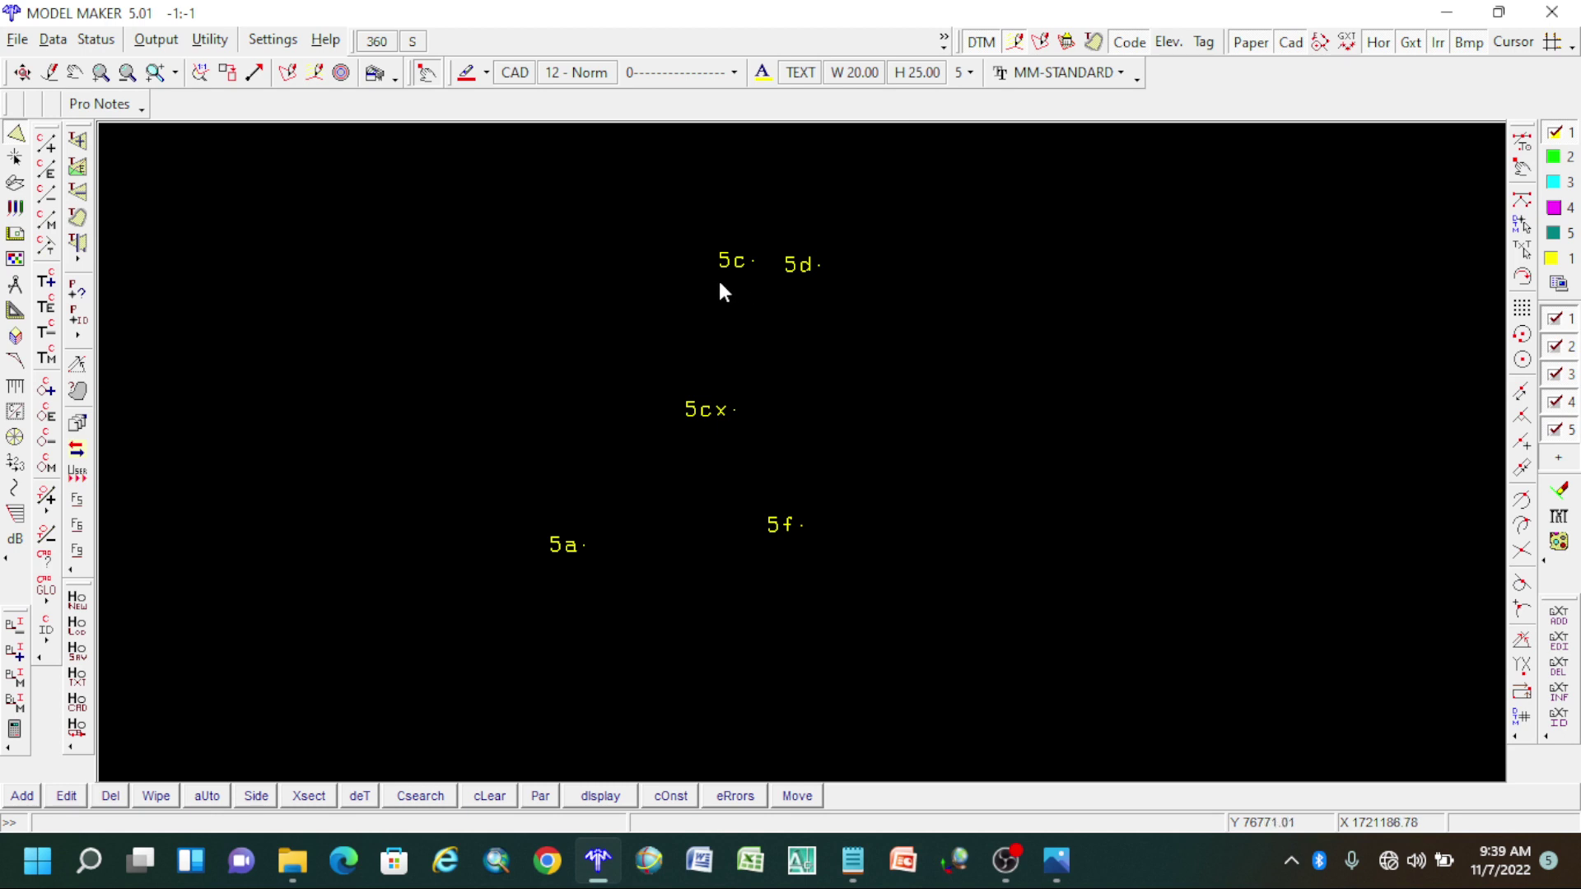
scroll(947, 280, down, 2)
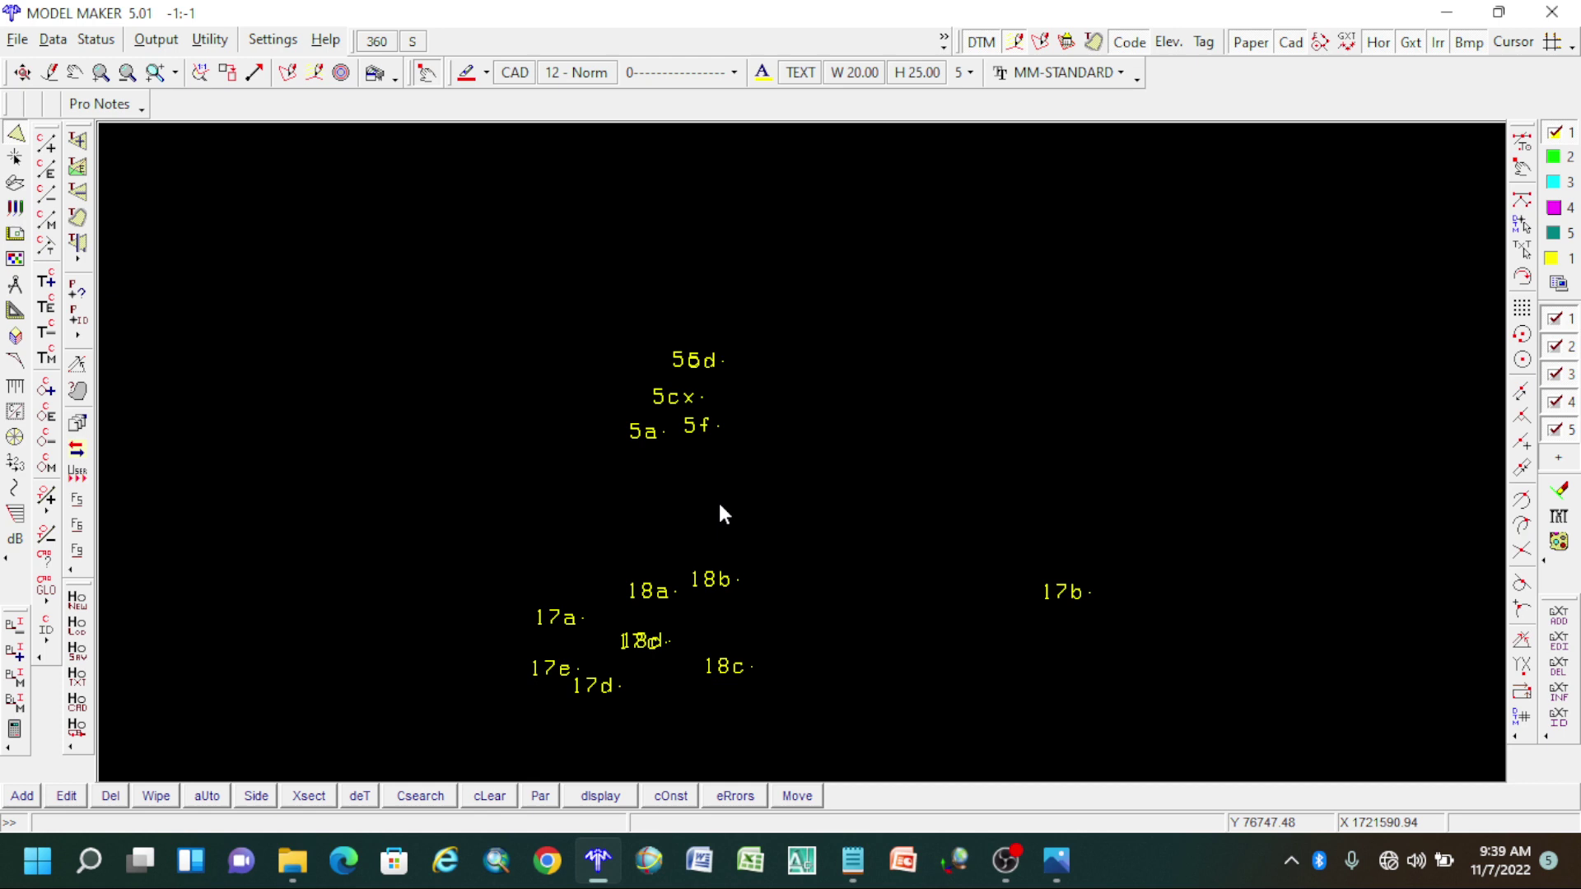
click(801, 860)
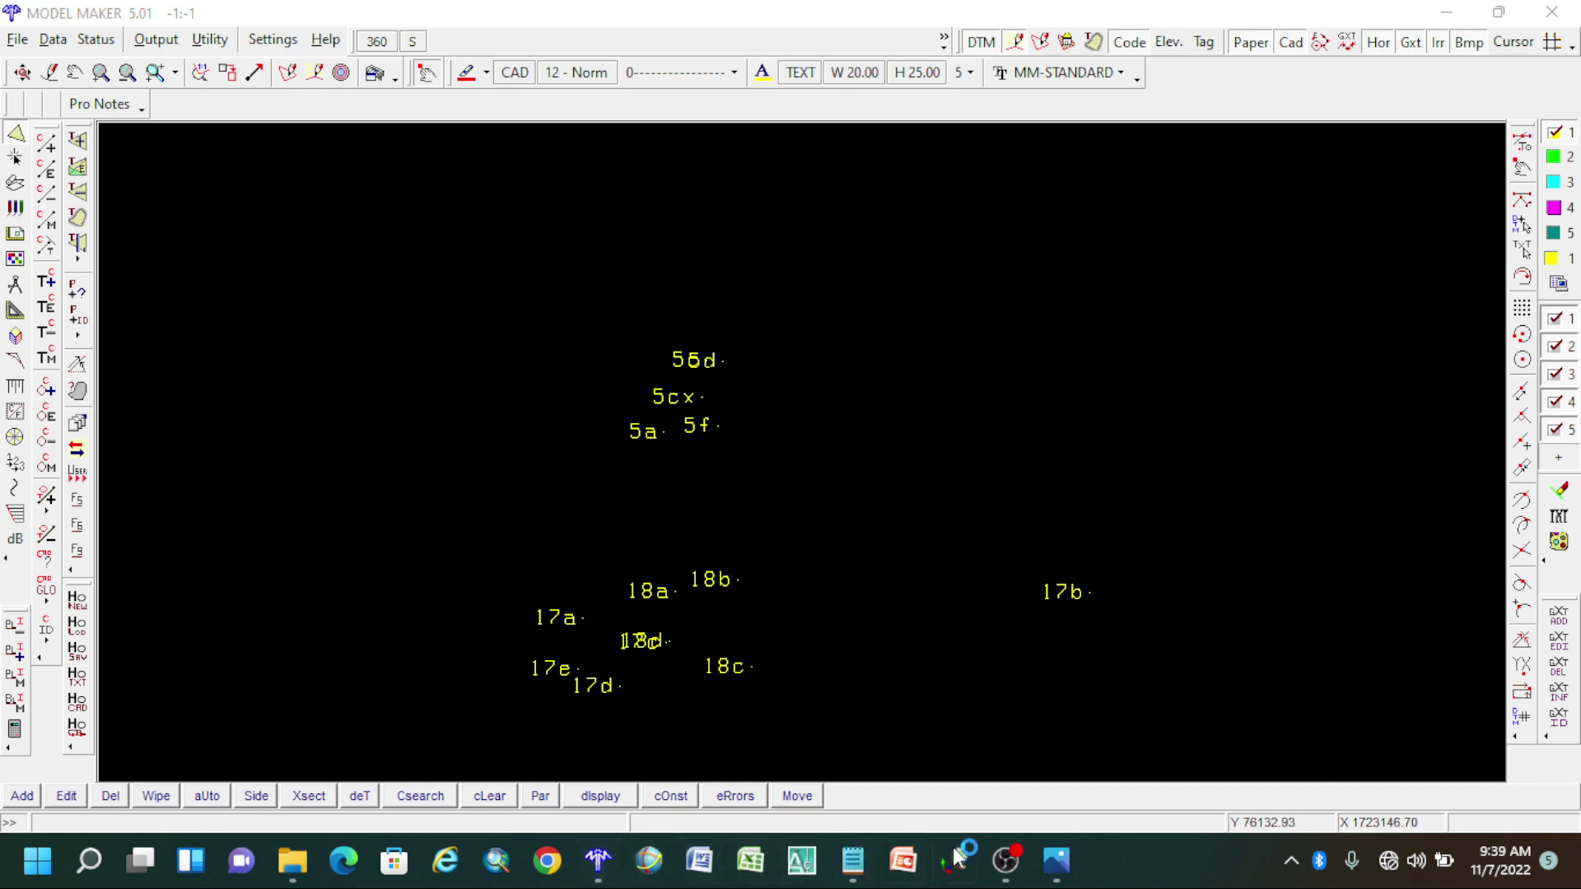
click(1058, 862)
Zoom out on the survey plan image in Photos while AutoCAD 2007 finishes loading.
scroll(626, 451, down, 5)
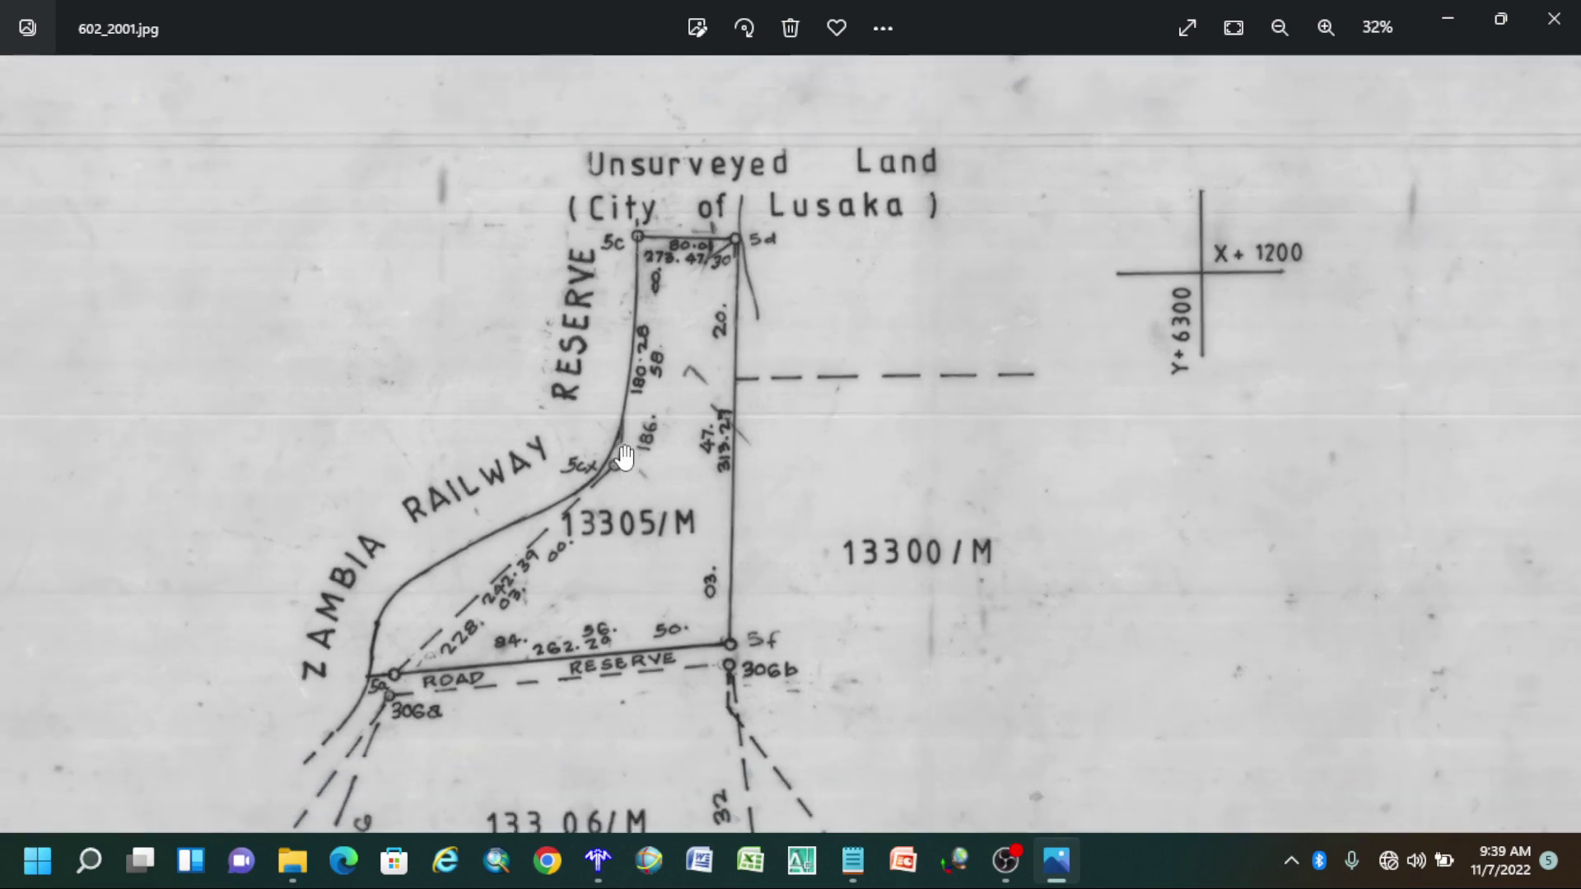
scroll(621, 497, down, 2)
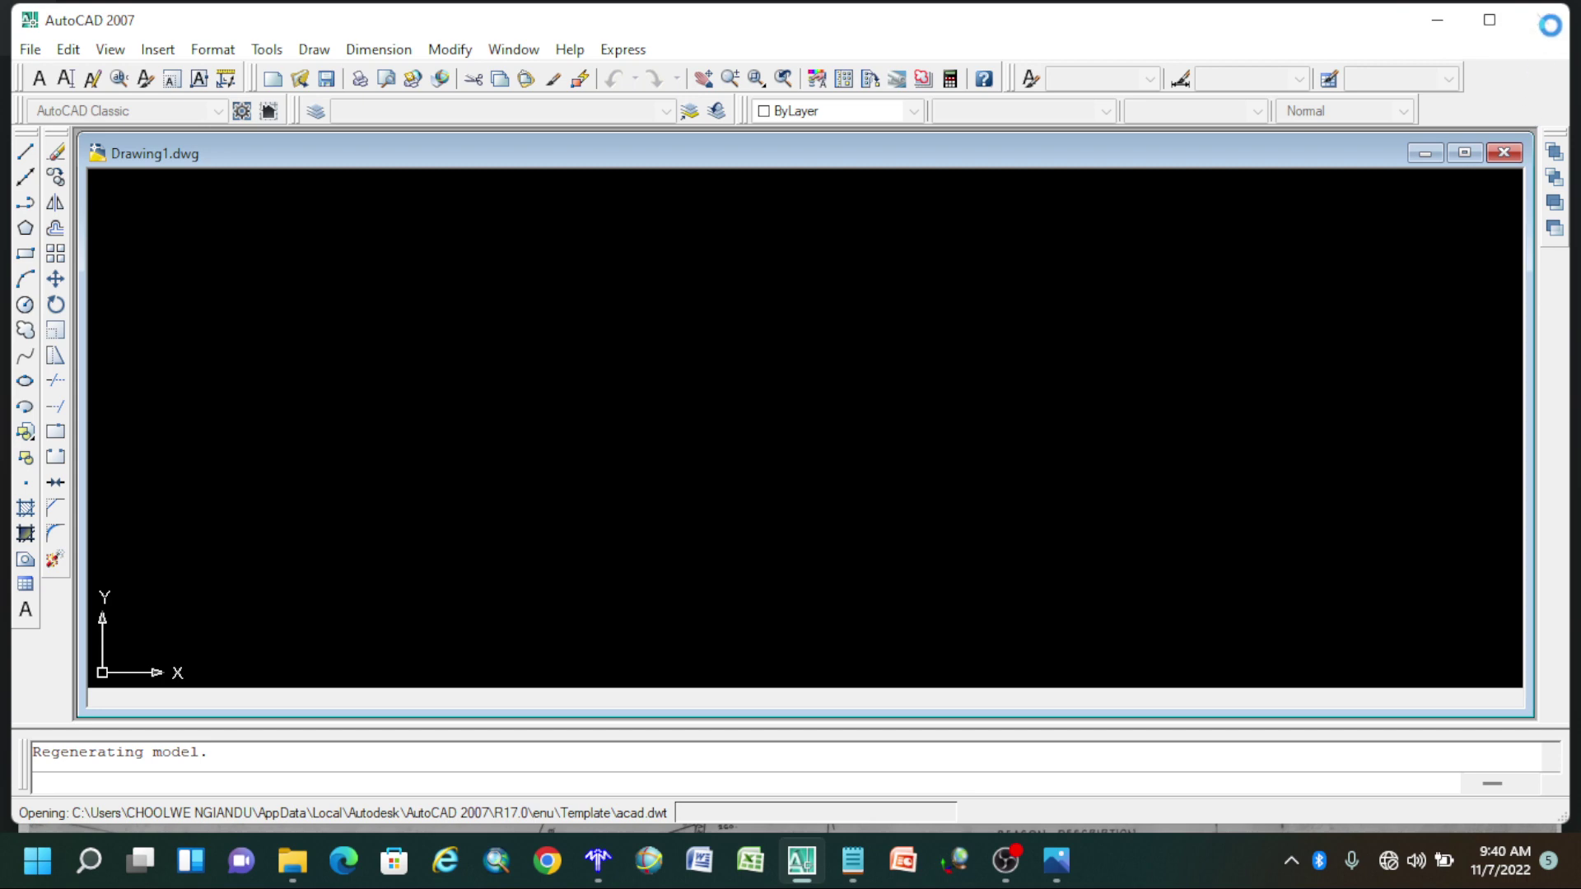
Bring up the survey plan image, then return to the Model Maker beacon drawing.
click(1057, 861)
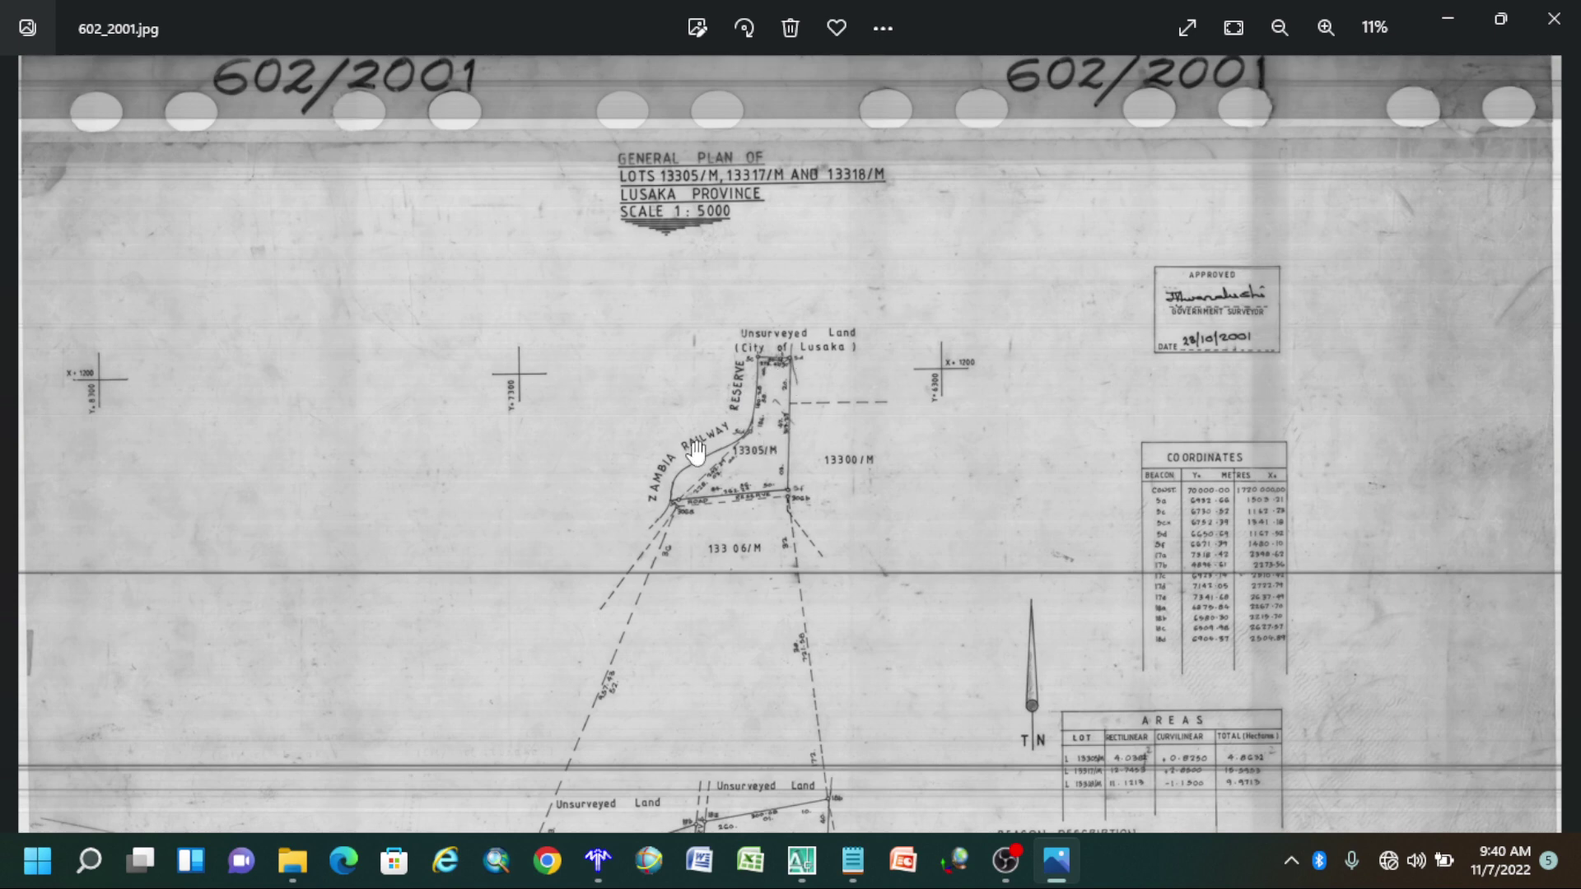
click(601, 865)
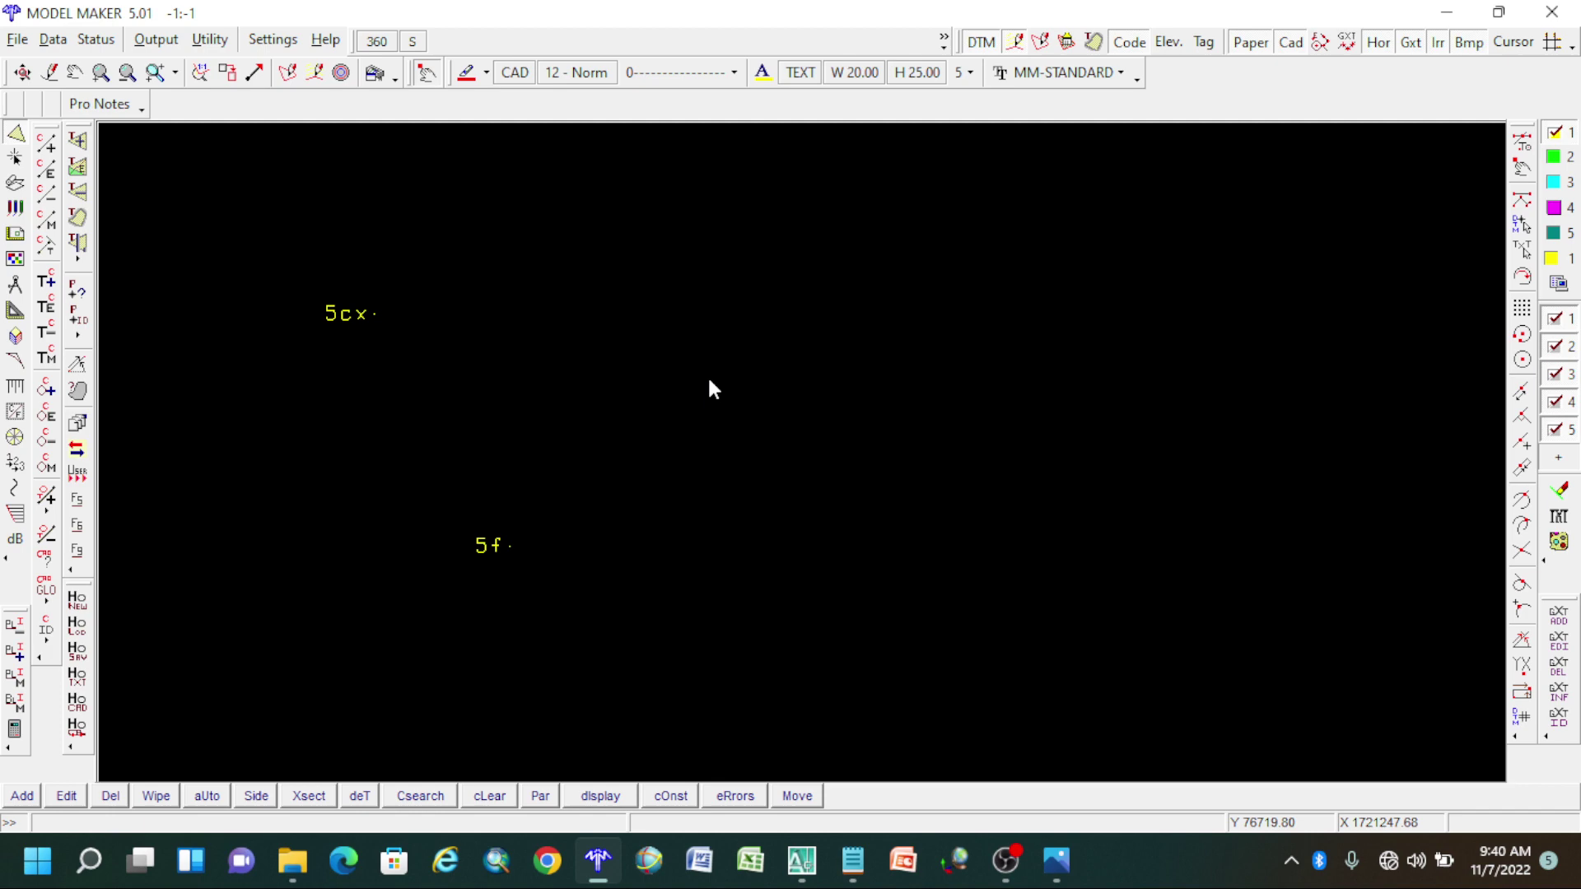
Restore both windows and snap the survey plan viewer into the top-right quarter.
scroll(576, 434, down, 2)
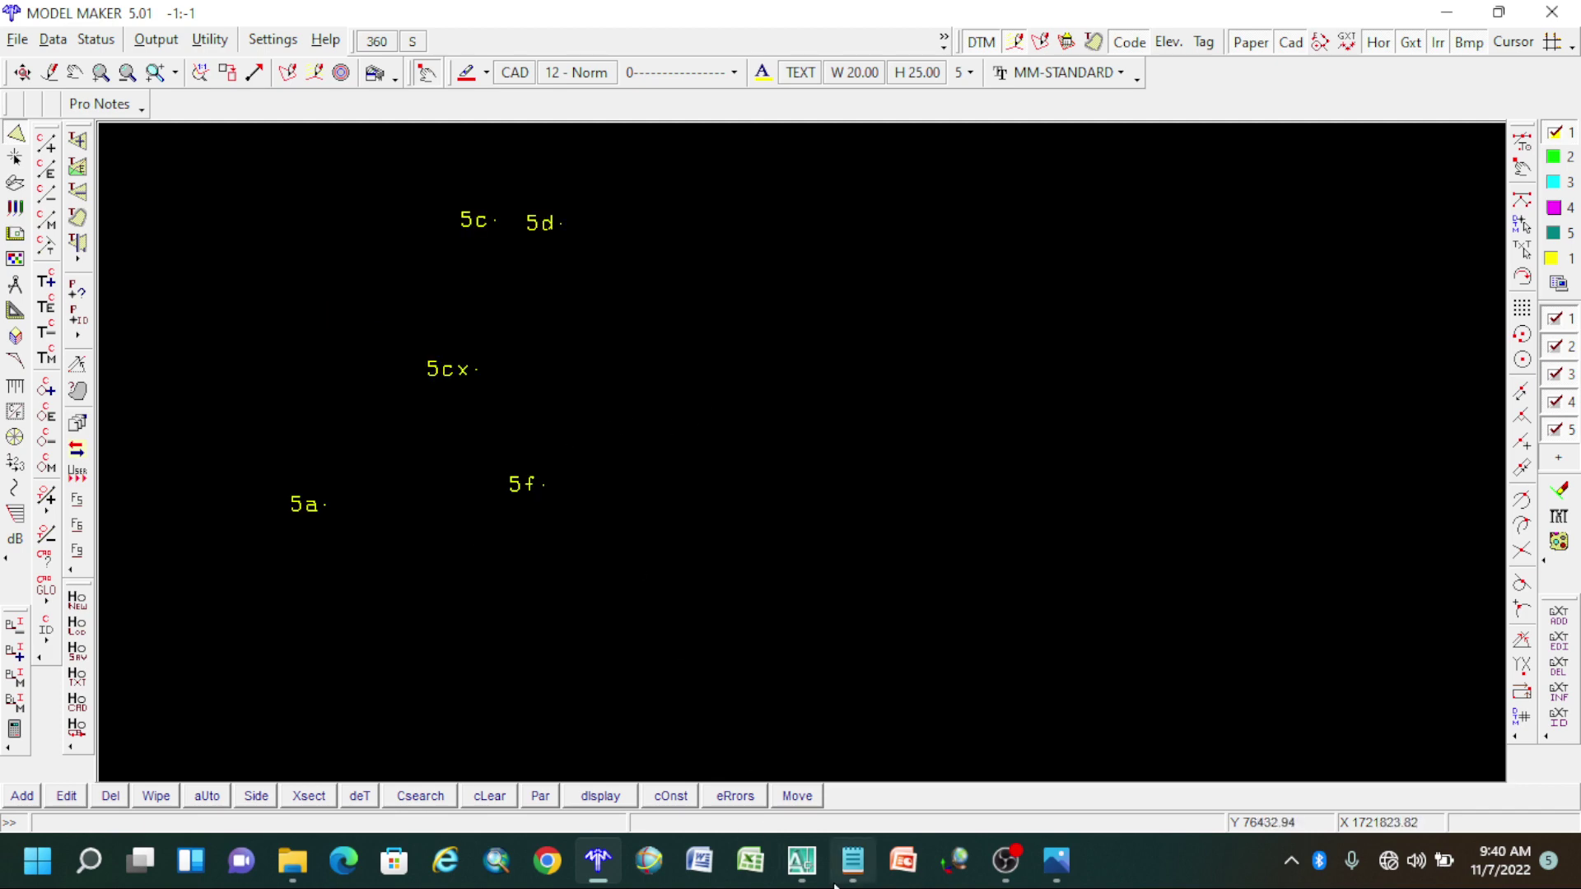
click(1057, 861)
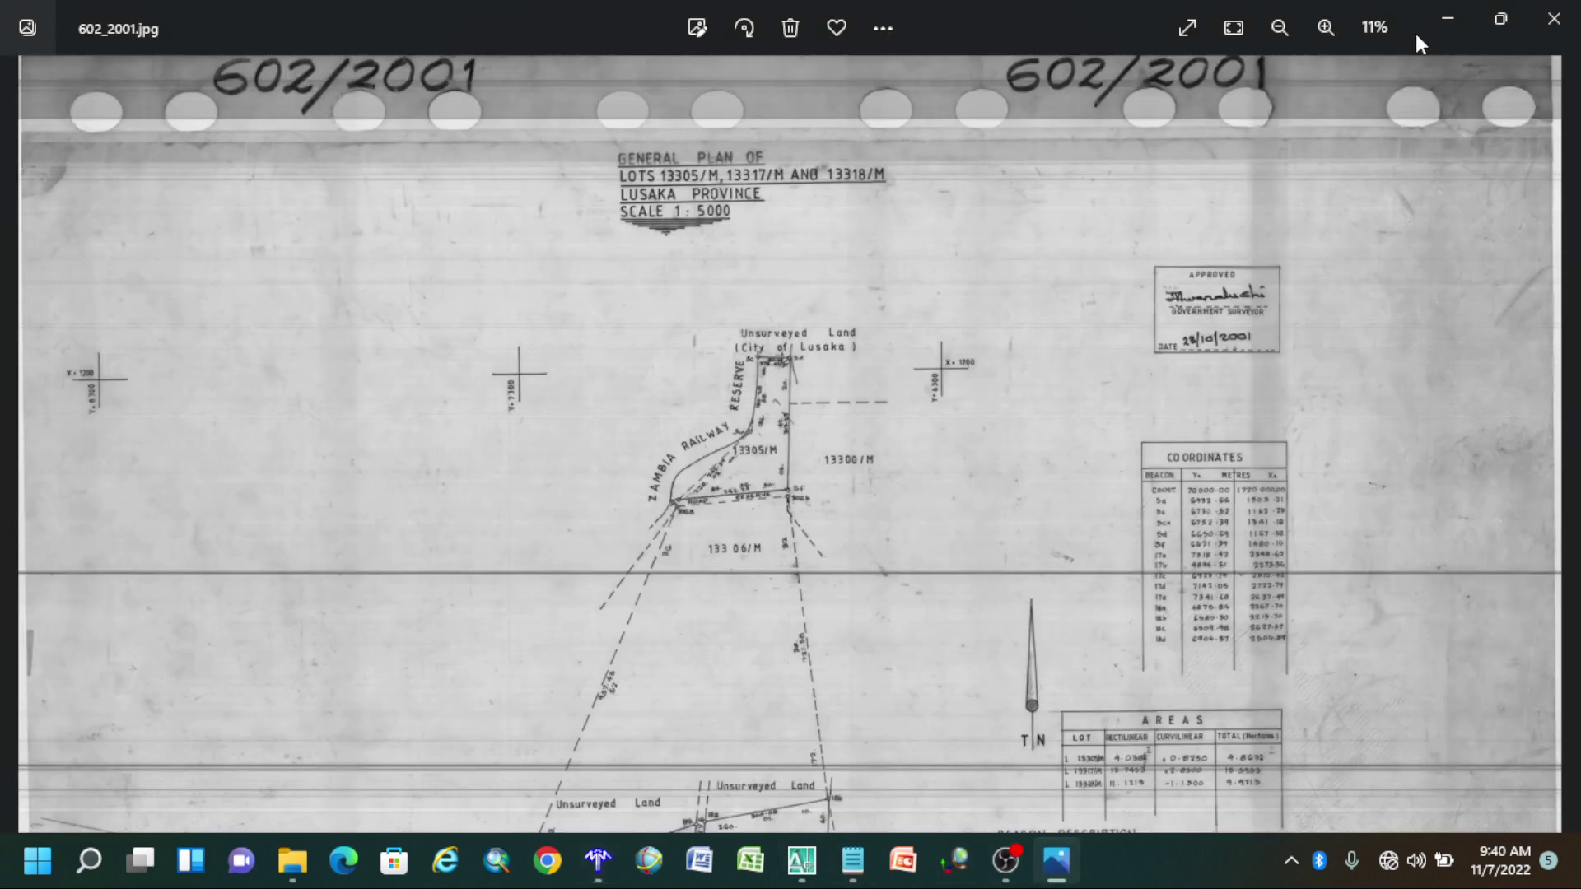
click(1499, 20)
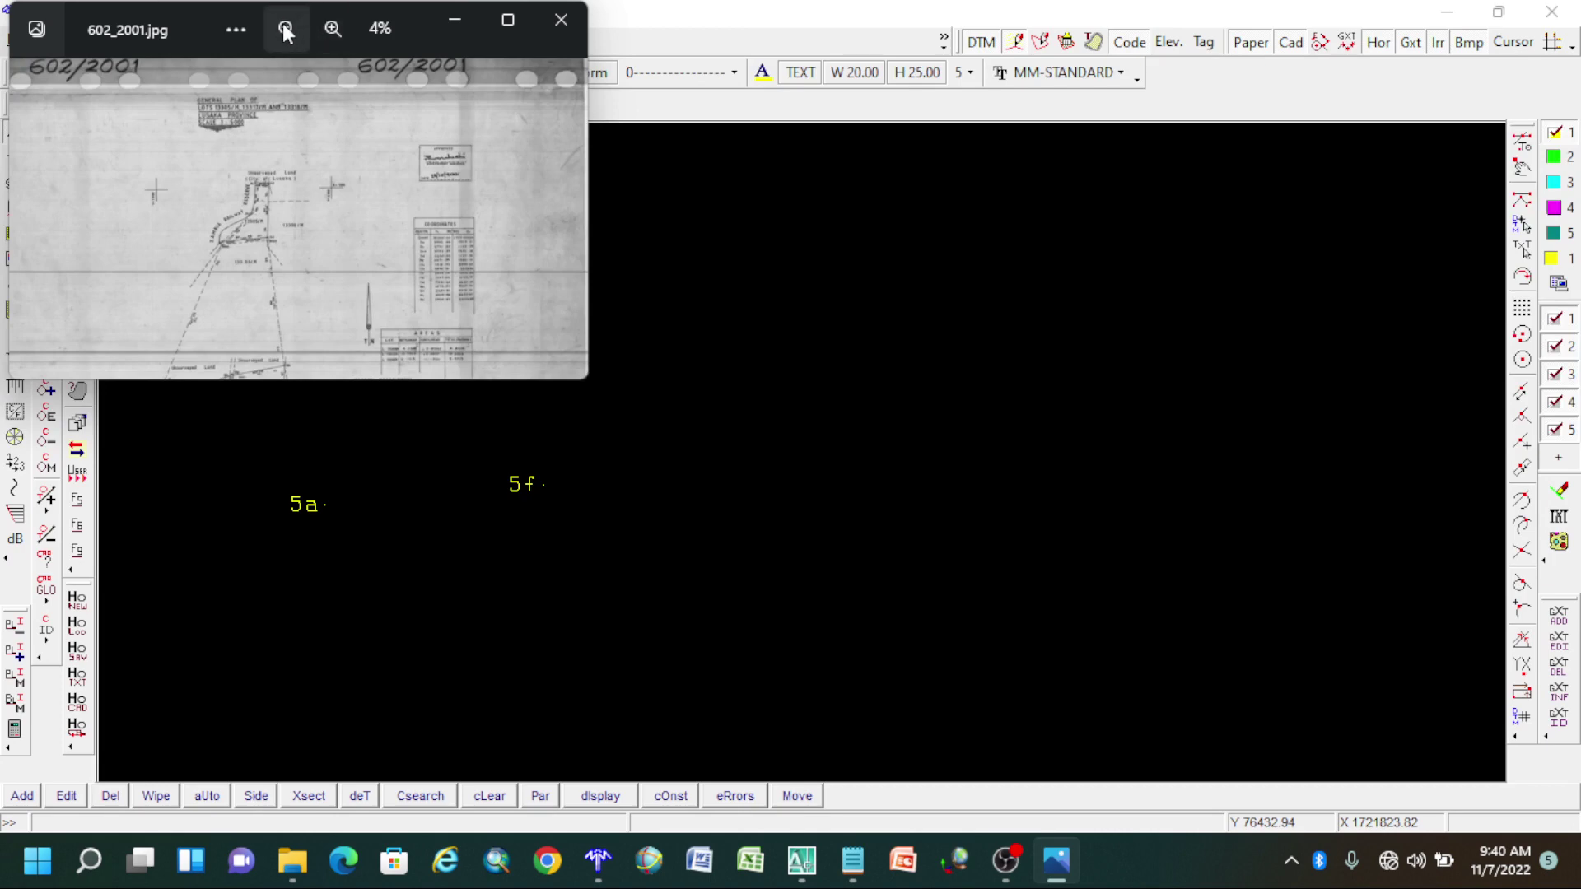
drag(190, 21, 1018, 142)
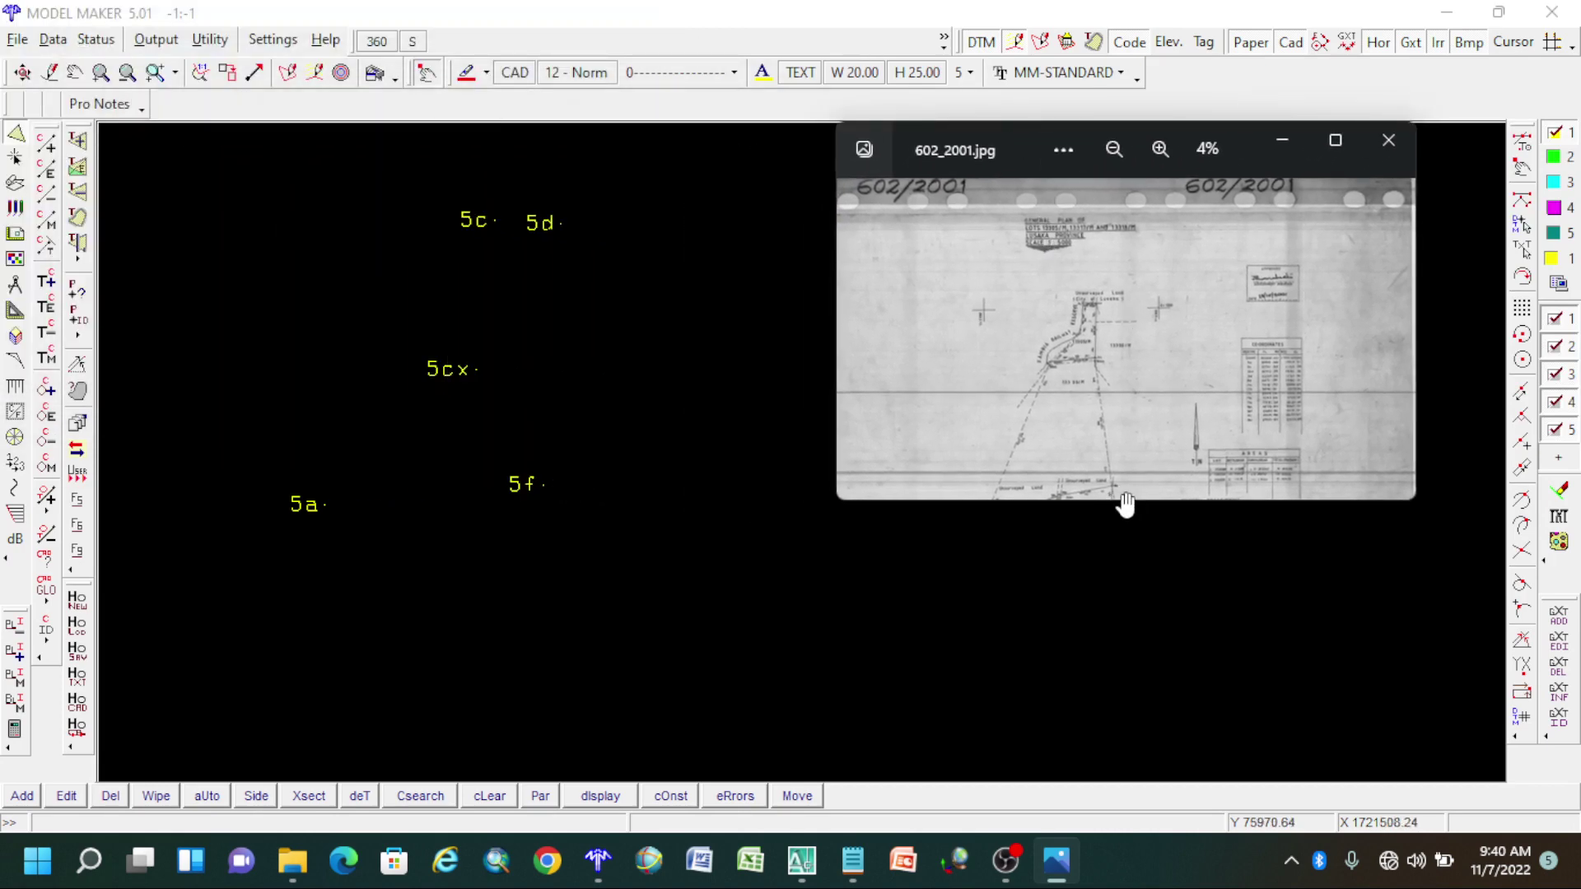
click(1512, 18)
click(1503, 14)
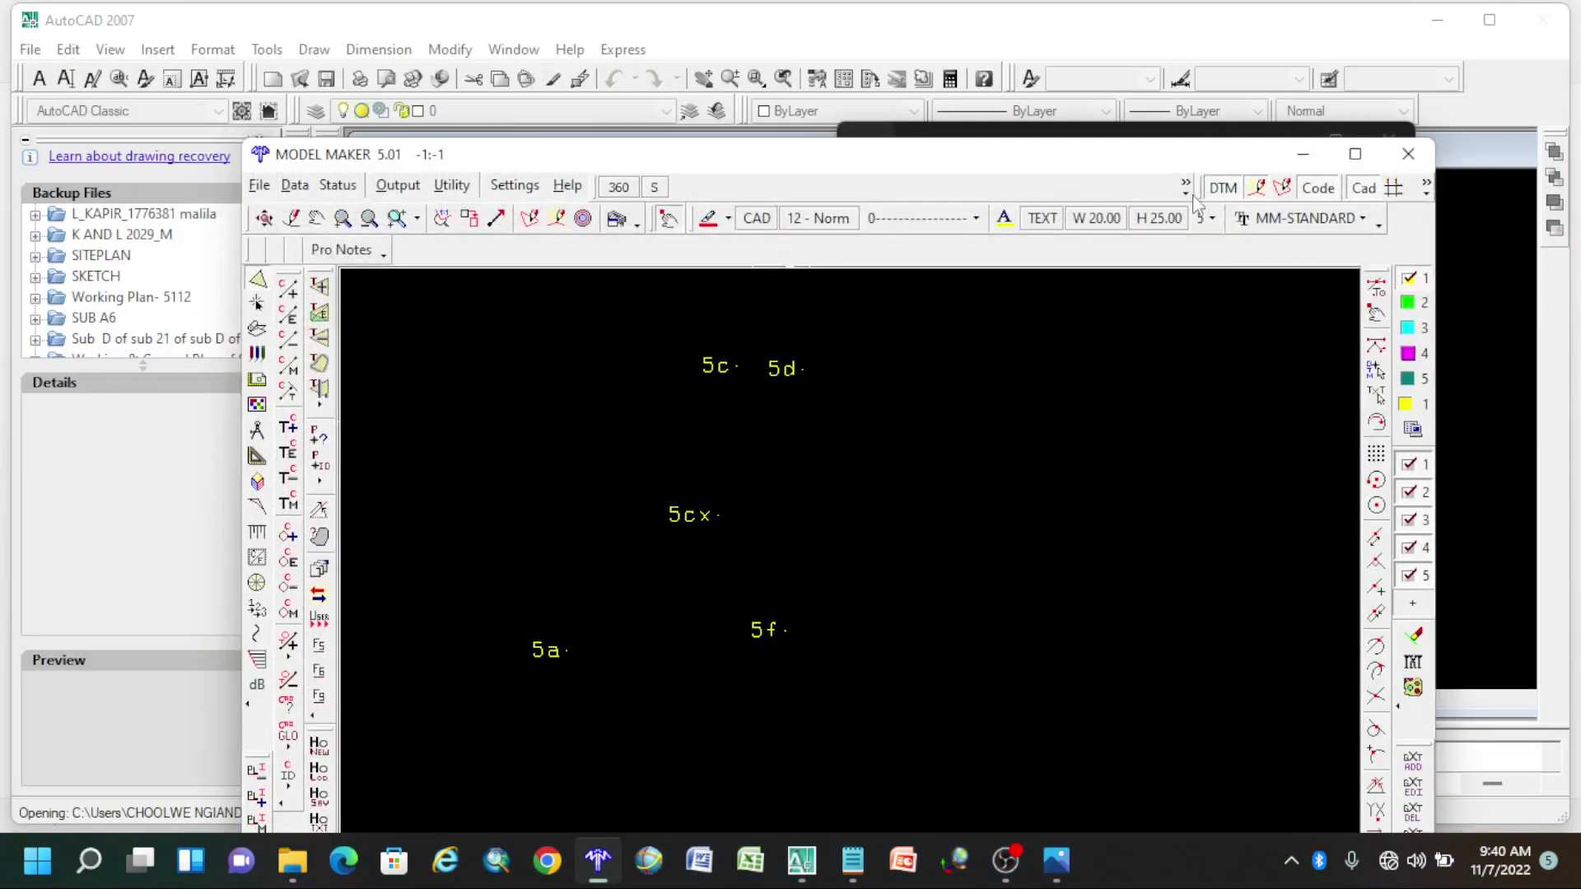
drag(1136, 164, 782, 71)
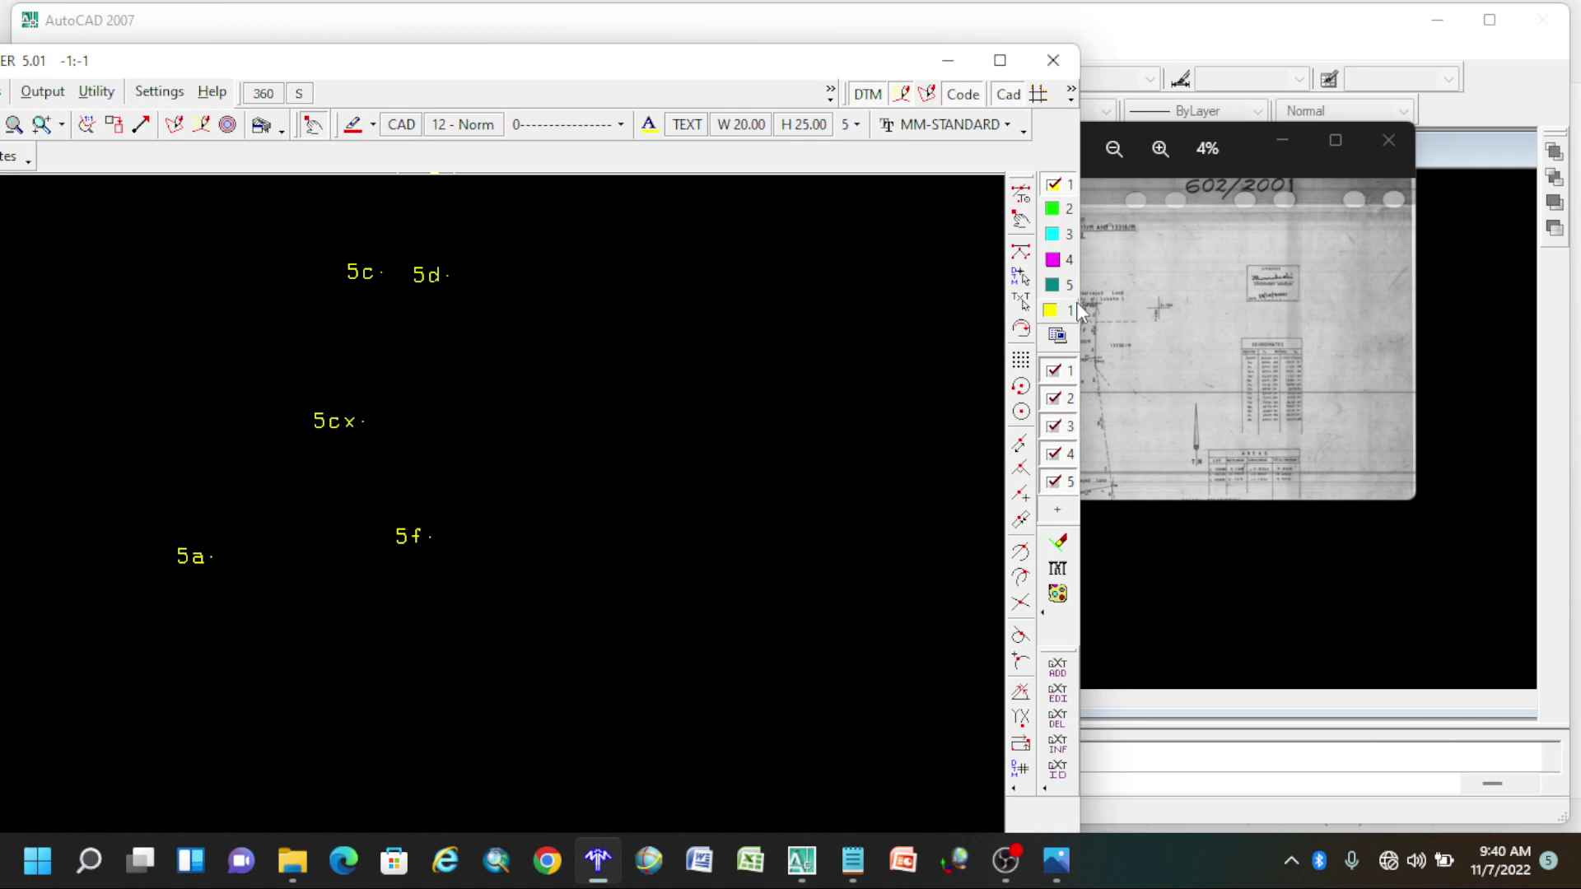
drag(1081, 300, 867, 297)
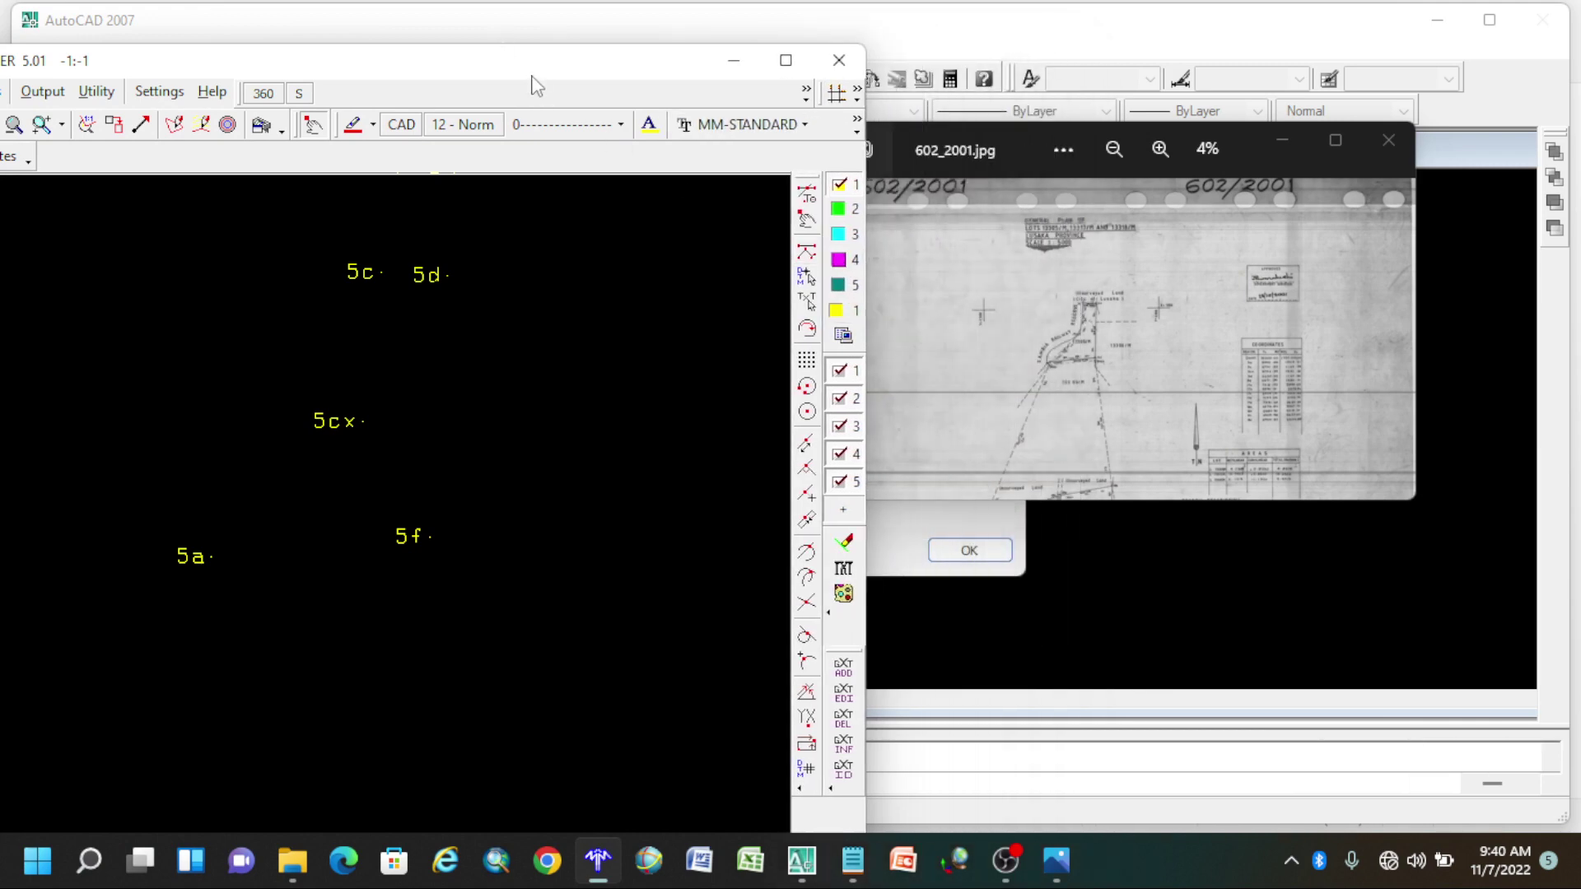
drag(537, 85, 689, 98)
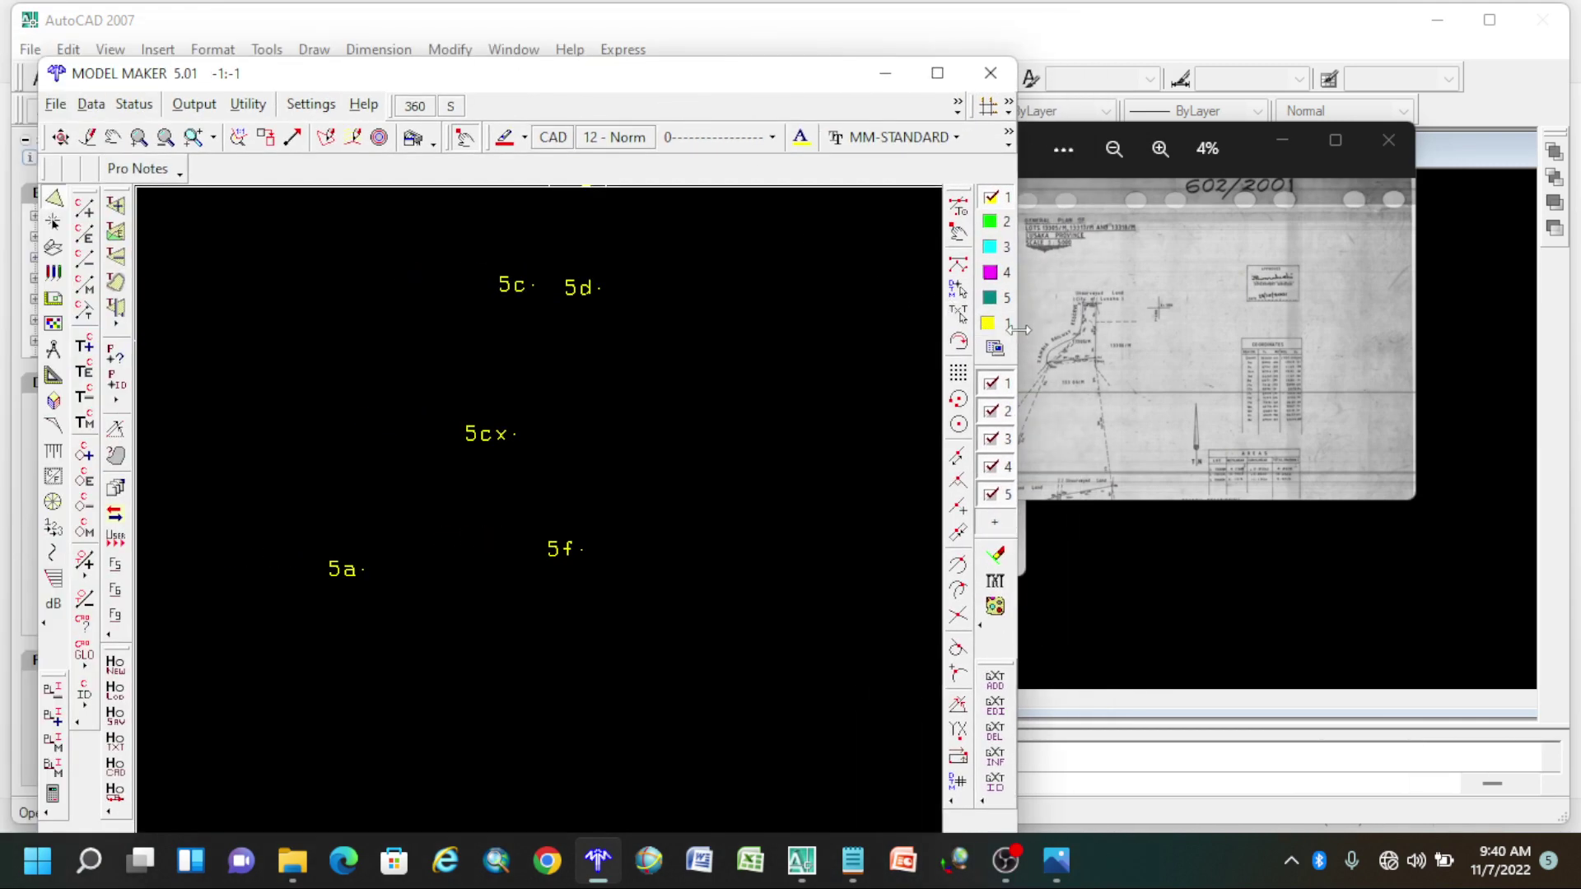
drag(1229, 134, 1576, 3)
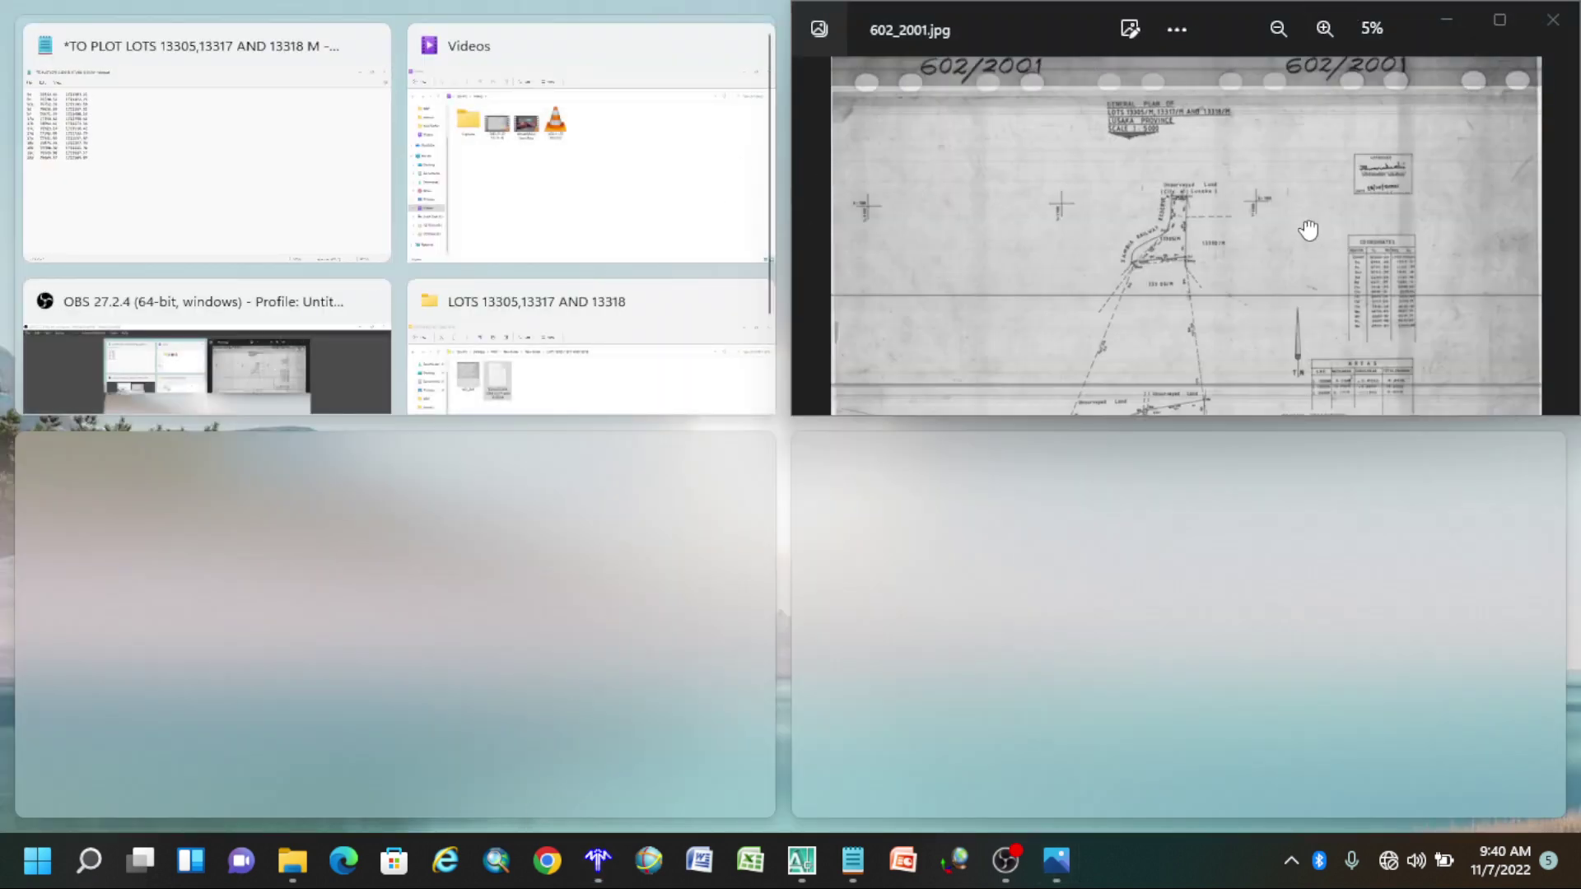
click(1285, 252)
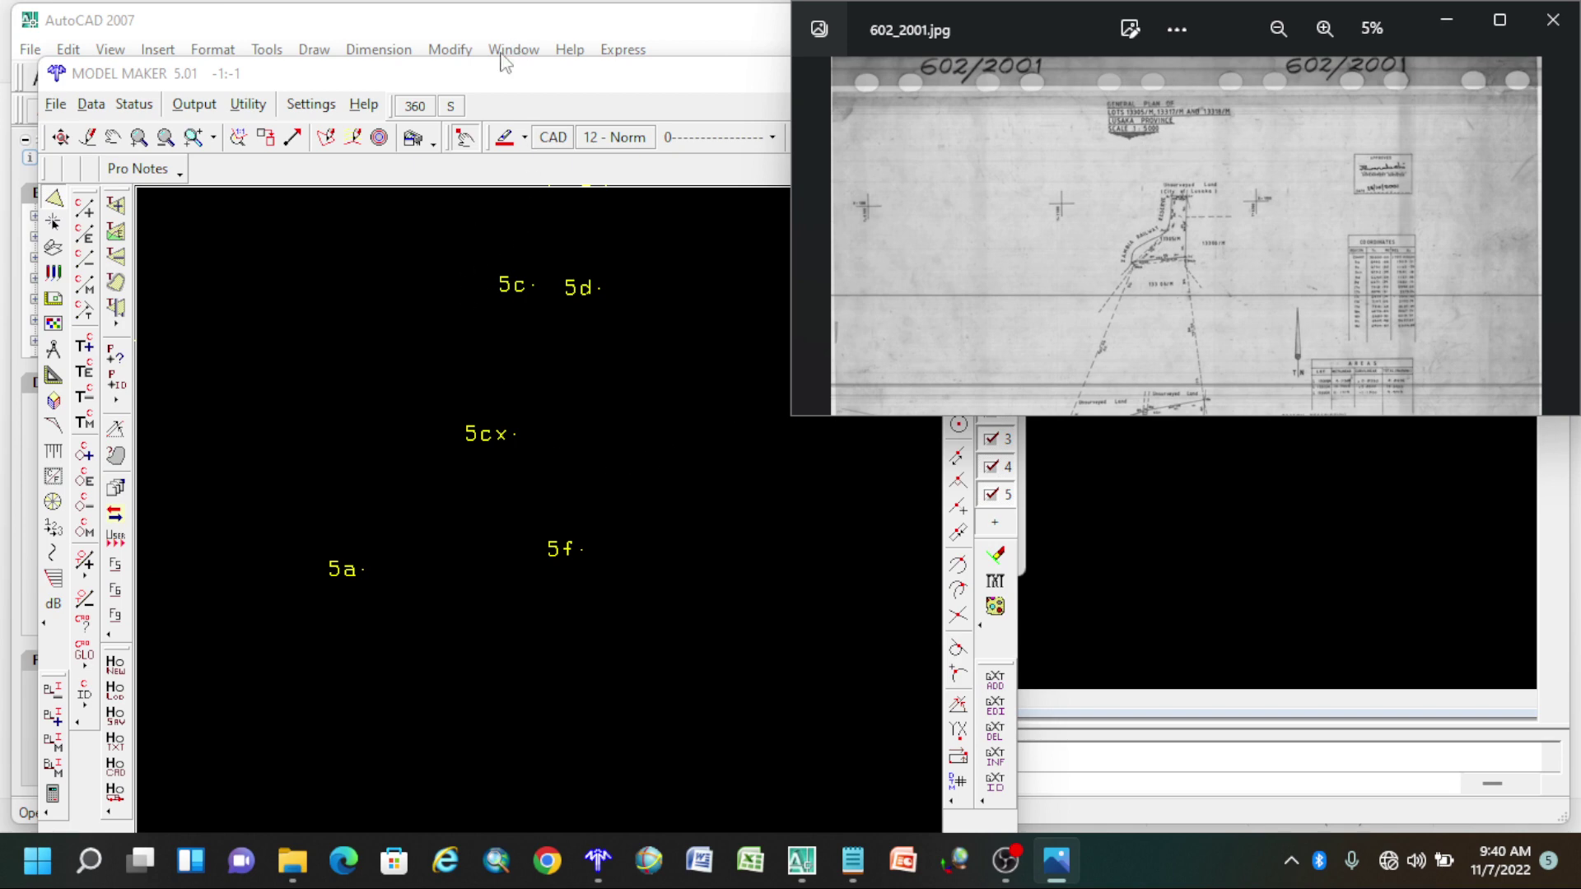
Move Model Maker to the top-left, zoom the plan to 20%, and stretch Model Maker full height.
drag(499, 80, 5, 8)
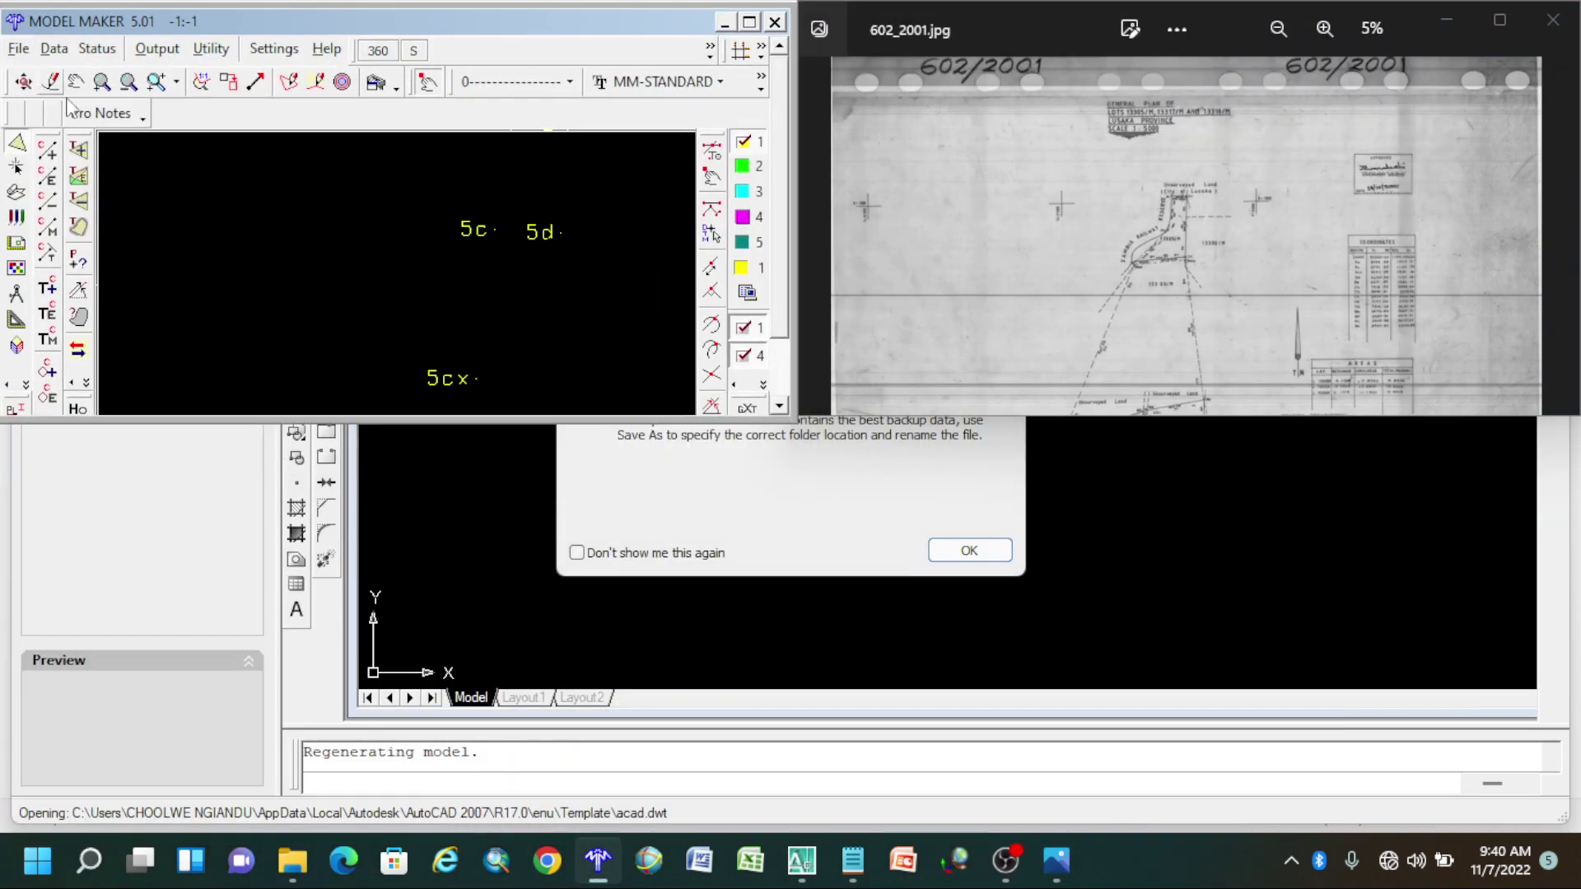
click(1204, 218)
scroll(1202, 215, up, 5)
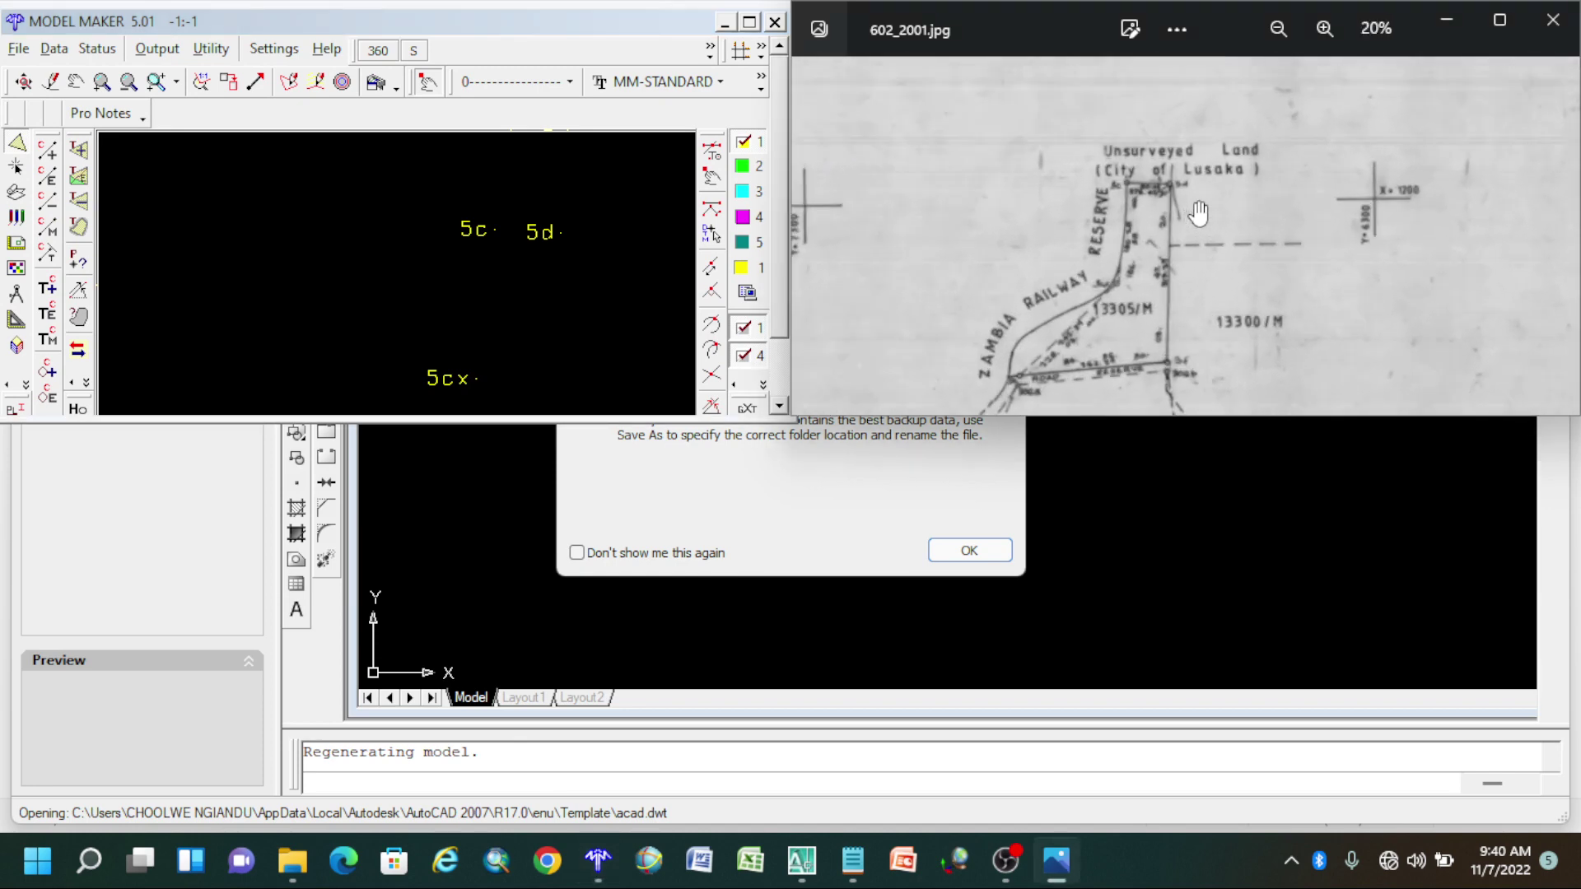
click(354, 272)
drag(431, 423, 429, 486)
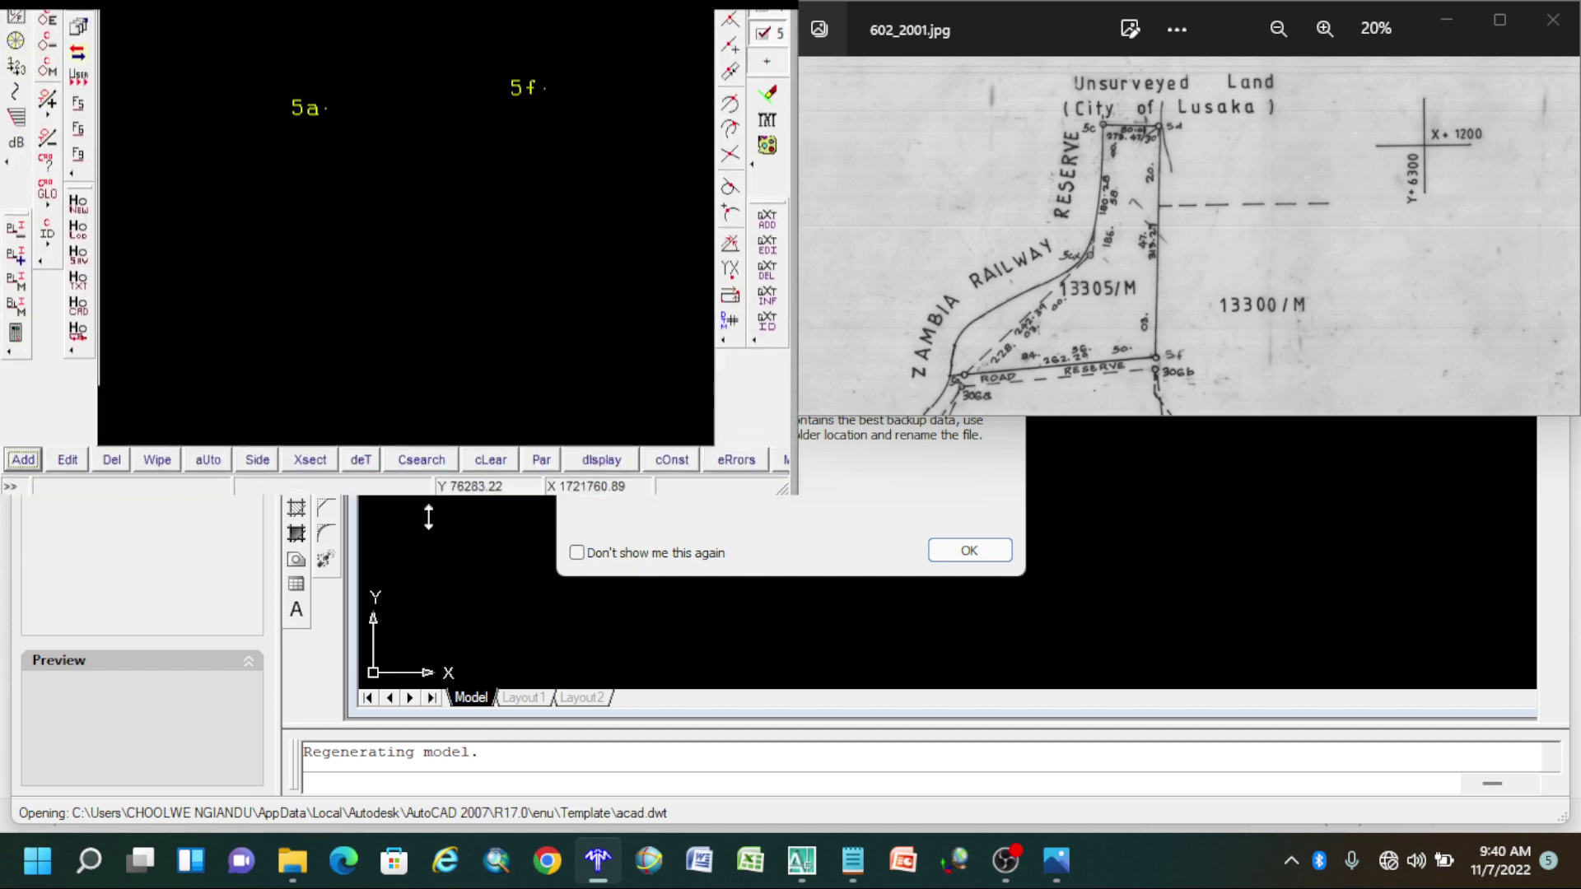
double_click(435, 486)
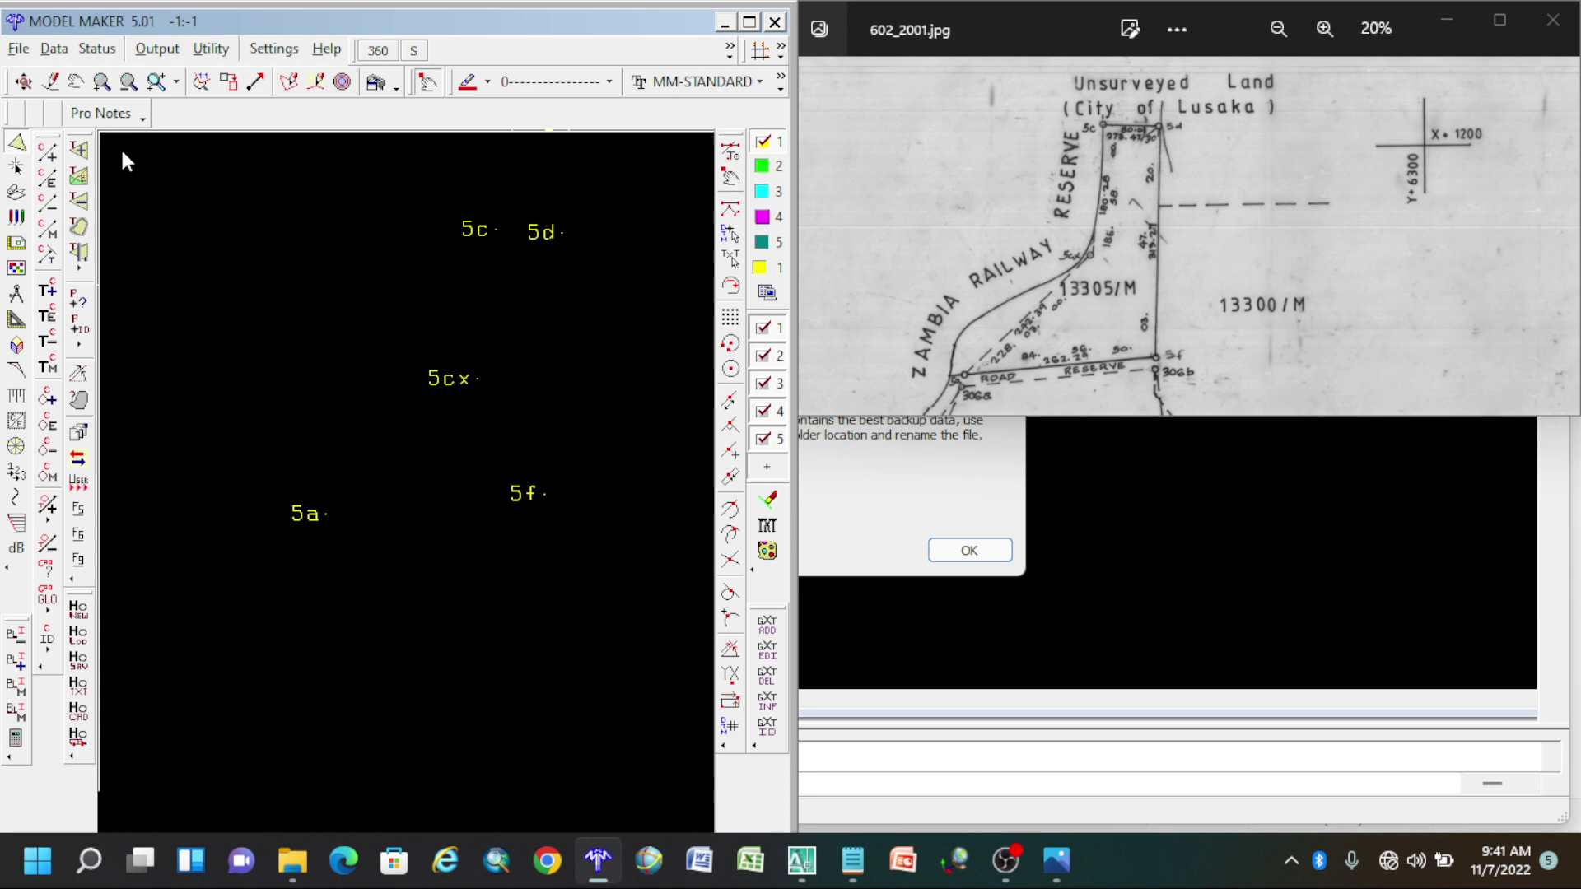
Choose the 2 Point line method in LINES - ADD and recenter the view on the beacons.
click(50, 154)
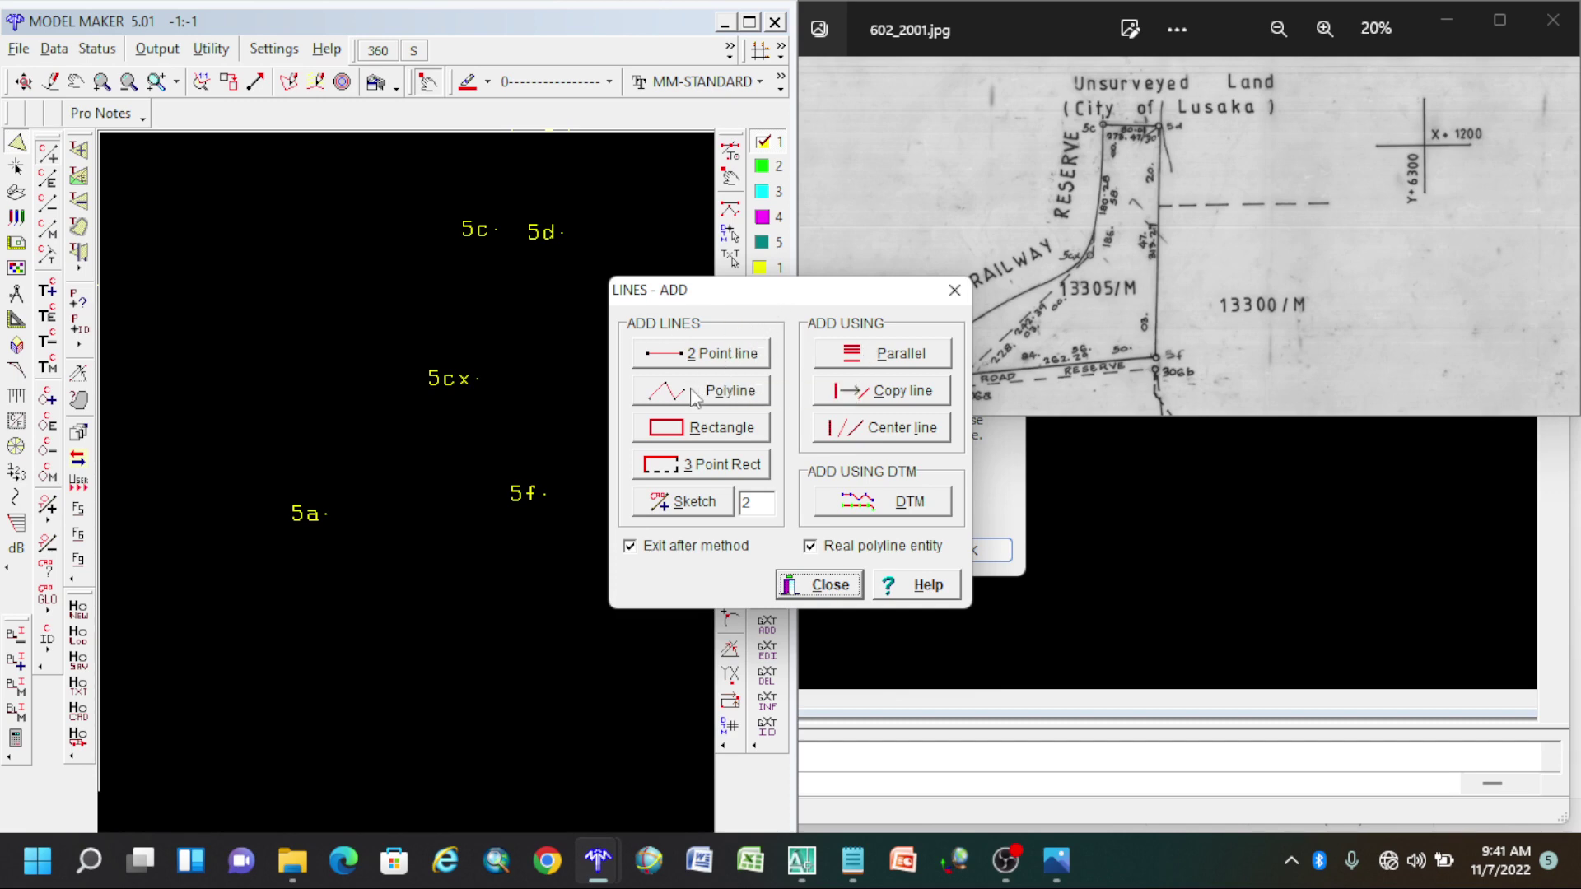
click(719, 359)
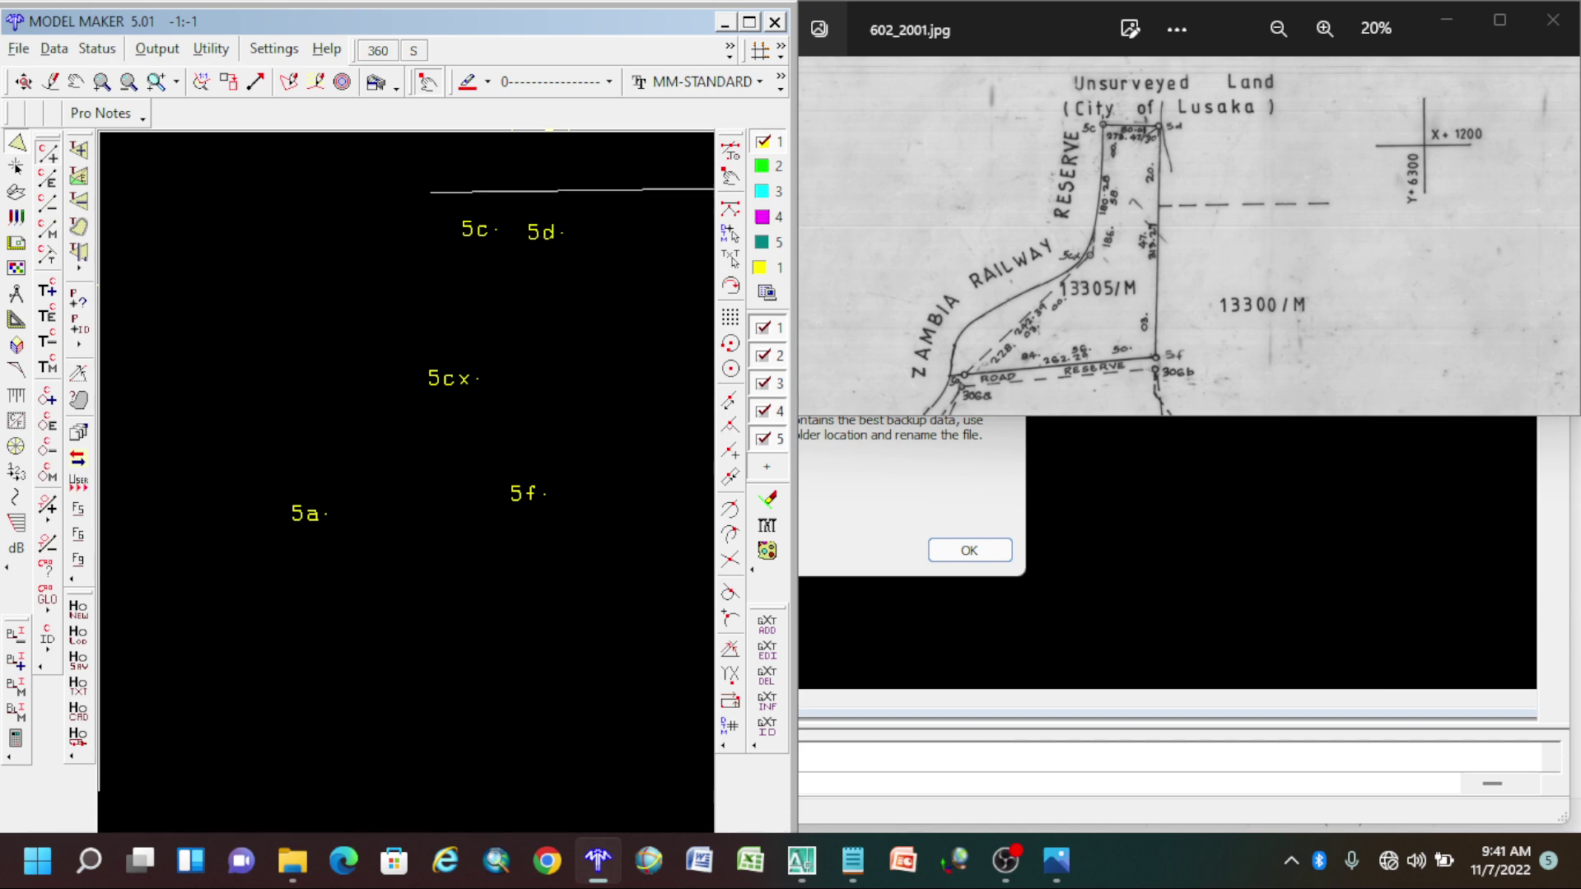
scroll(545, 221, down, 3)
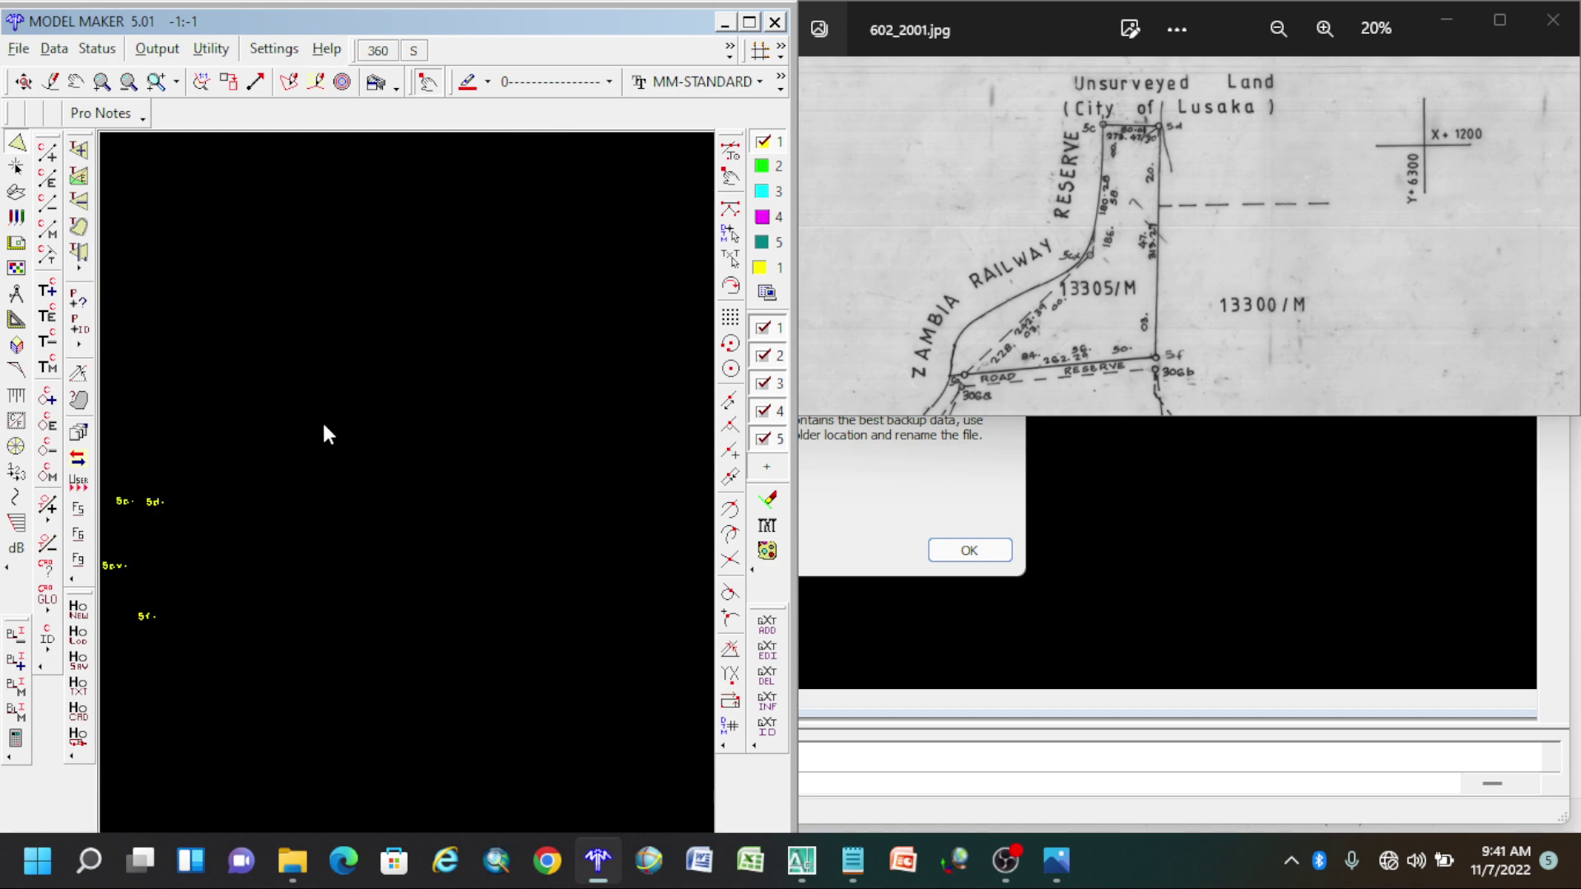
middle_drag(324, 639, 377, 459)
scroll(373, 441, up, 2)
scroll(378, 536, up, 2)
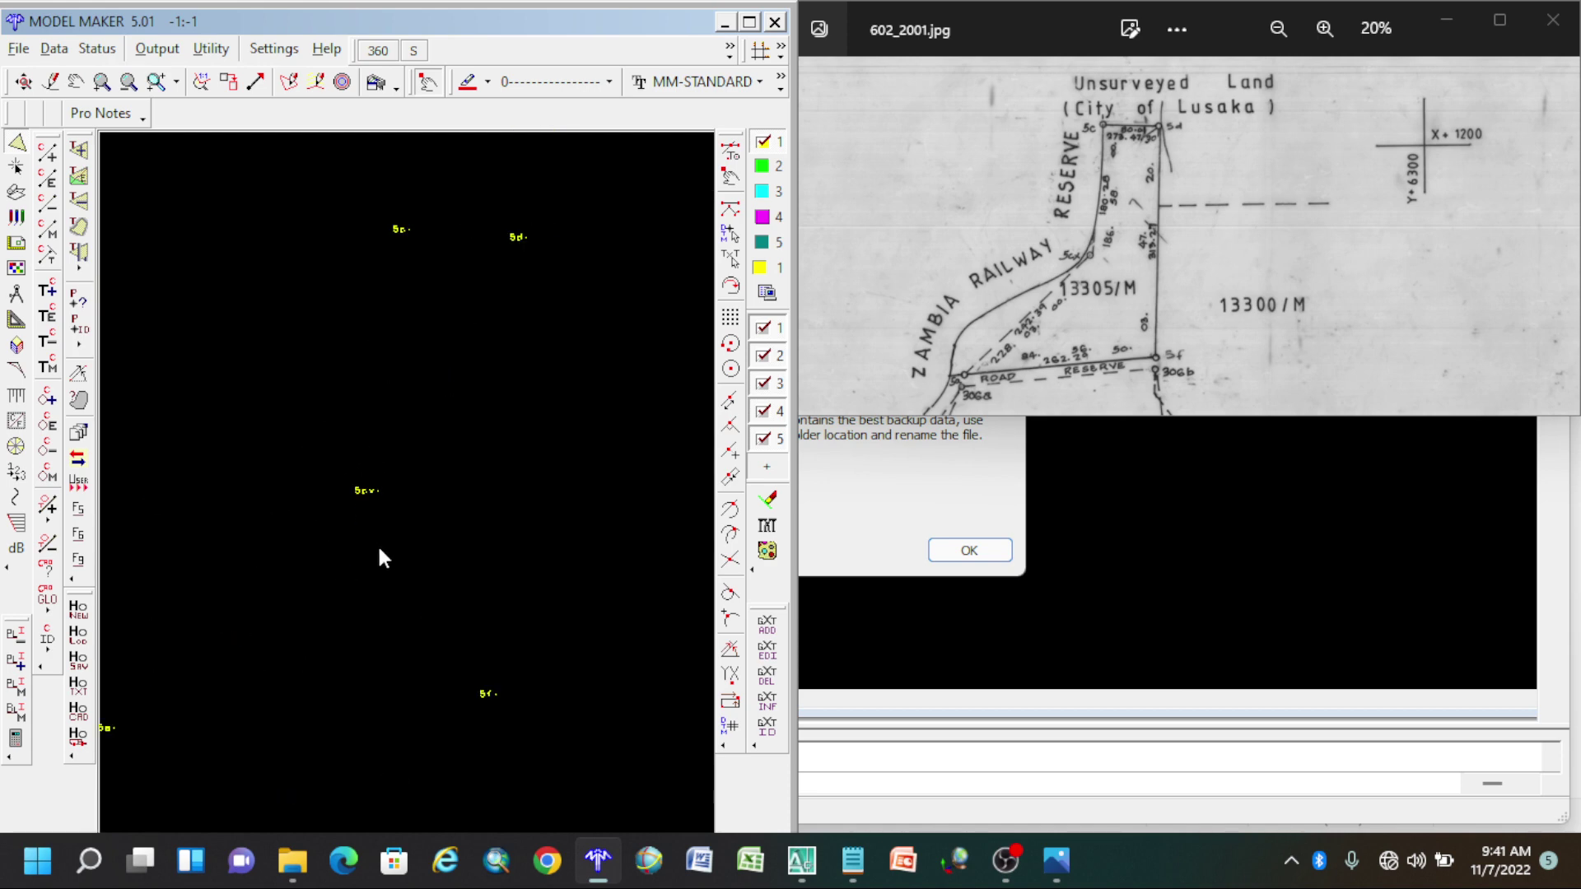
Reselect the 2 Point line method and draw the boundary line from 5d to 5f.
click(47, 153)
click(672, 358)
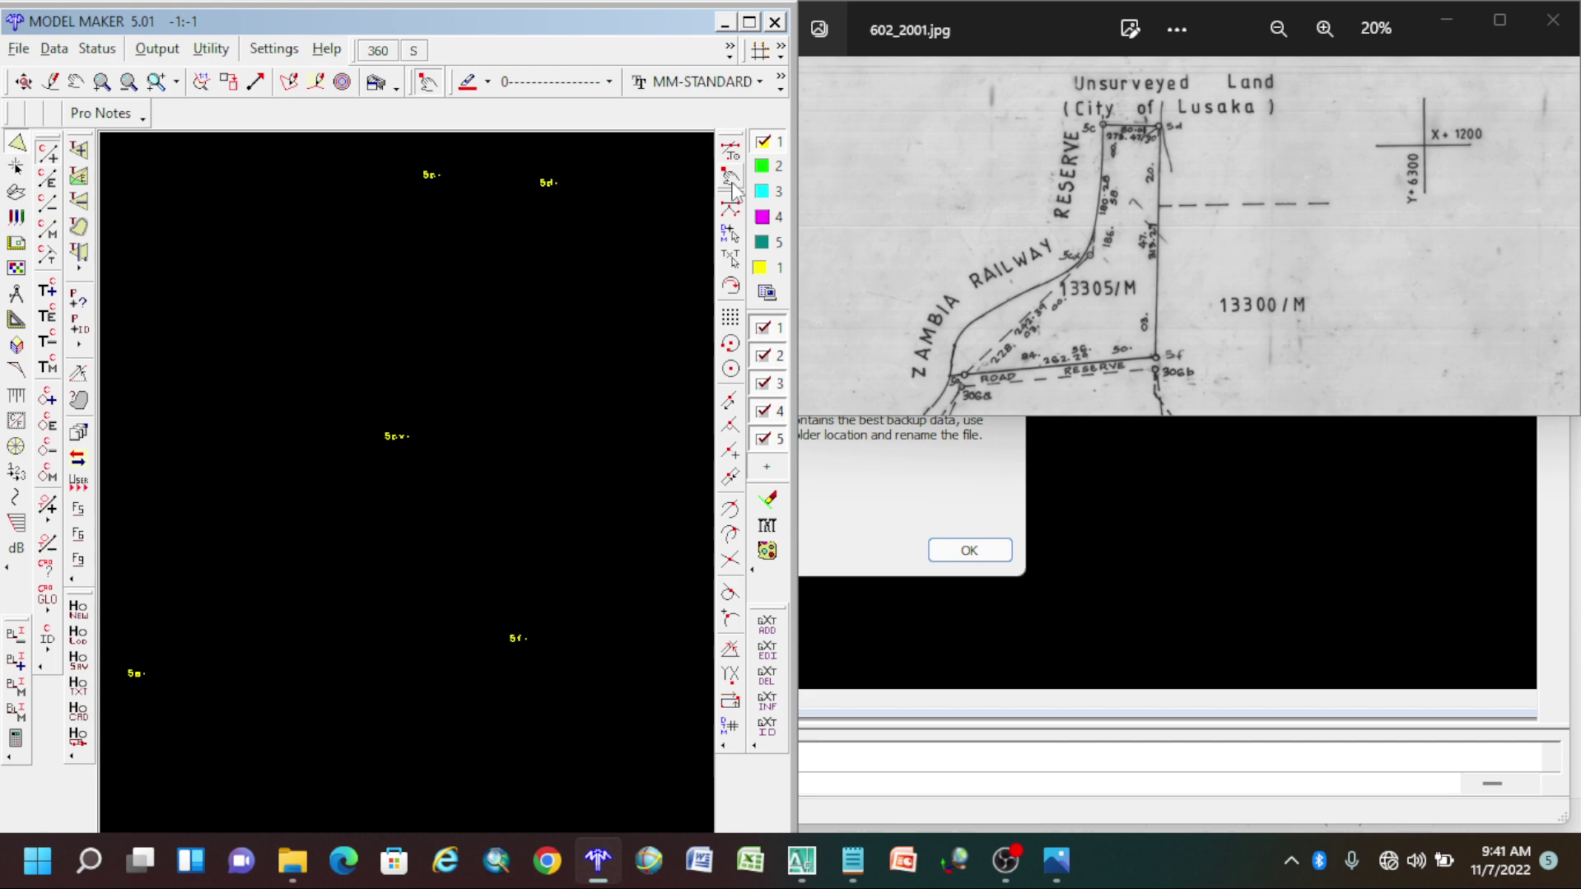
click(732, 237)
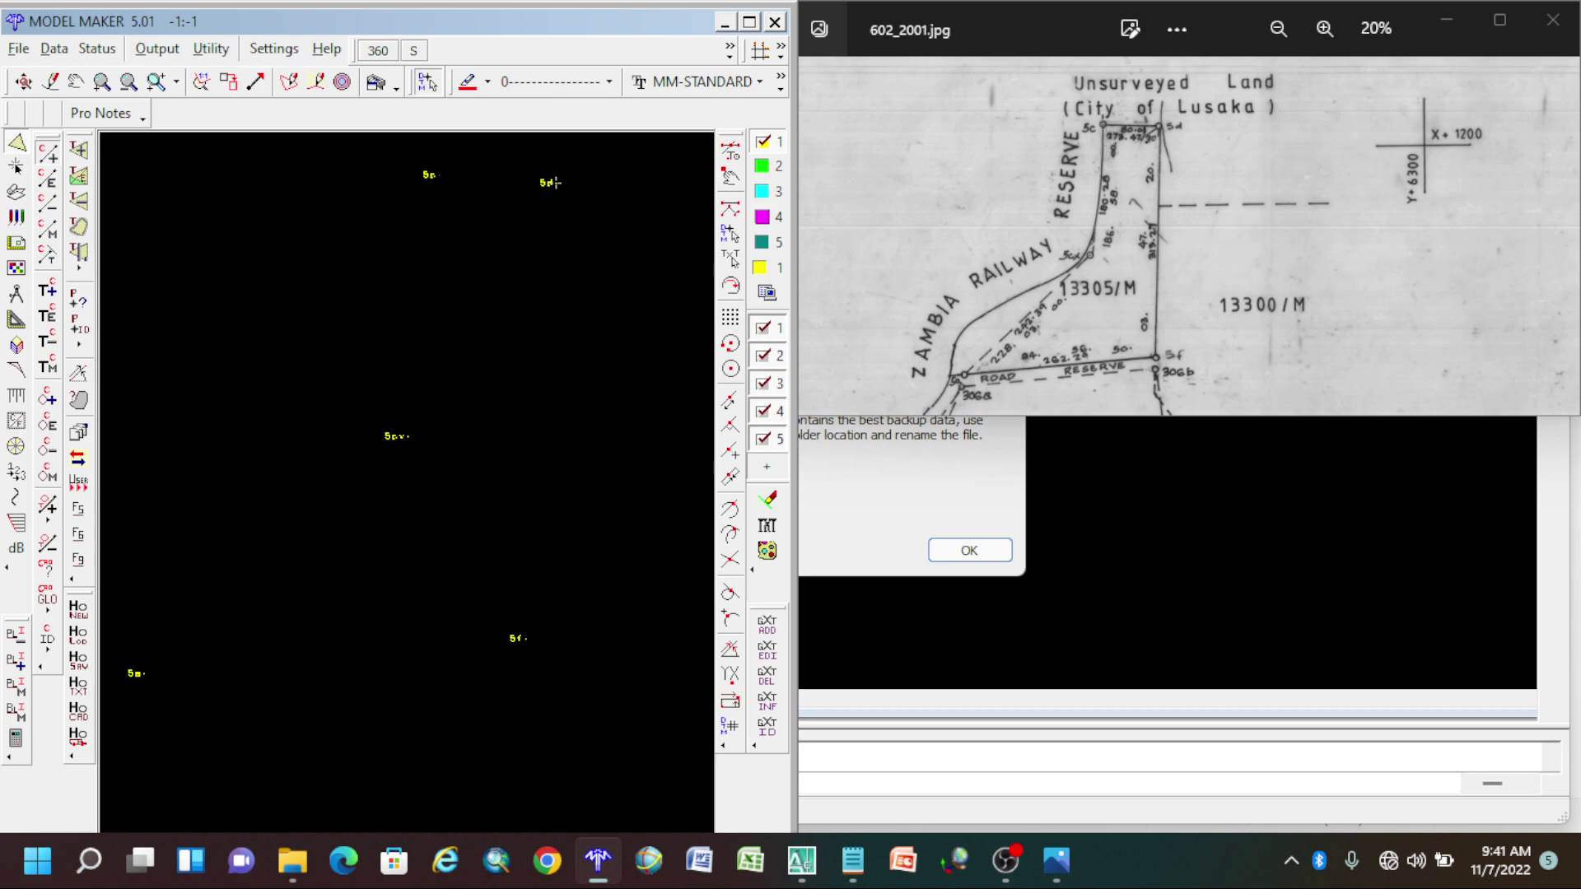
scroll(486, 163, up, 1)
scroll(467, 261, down, 1)
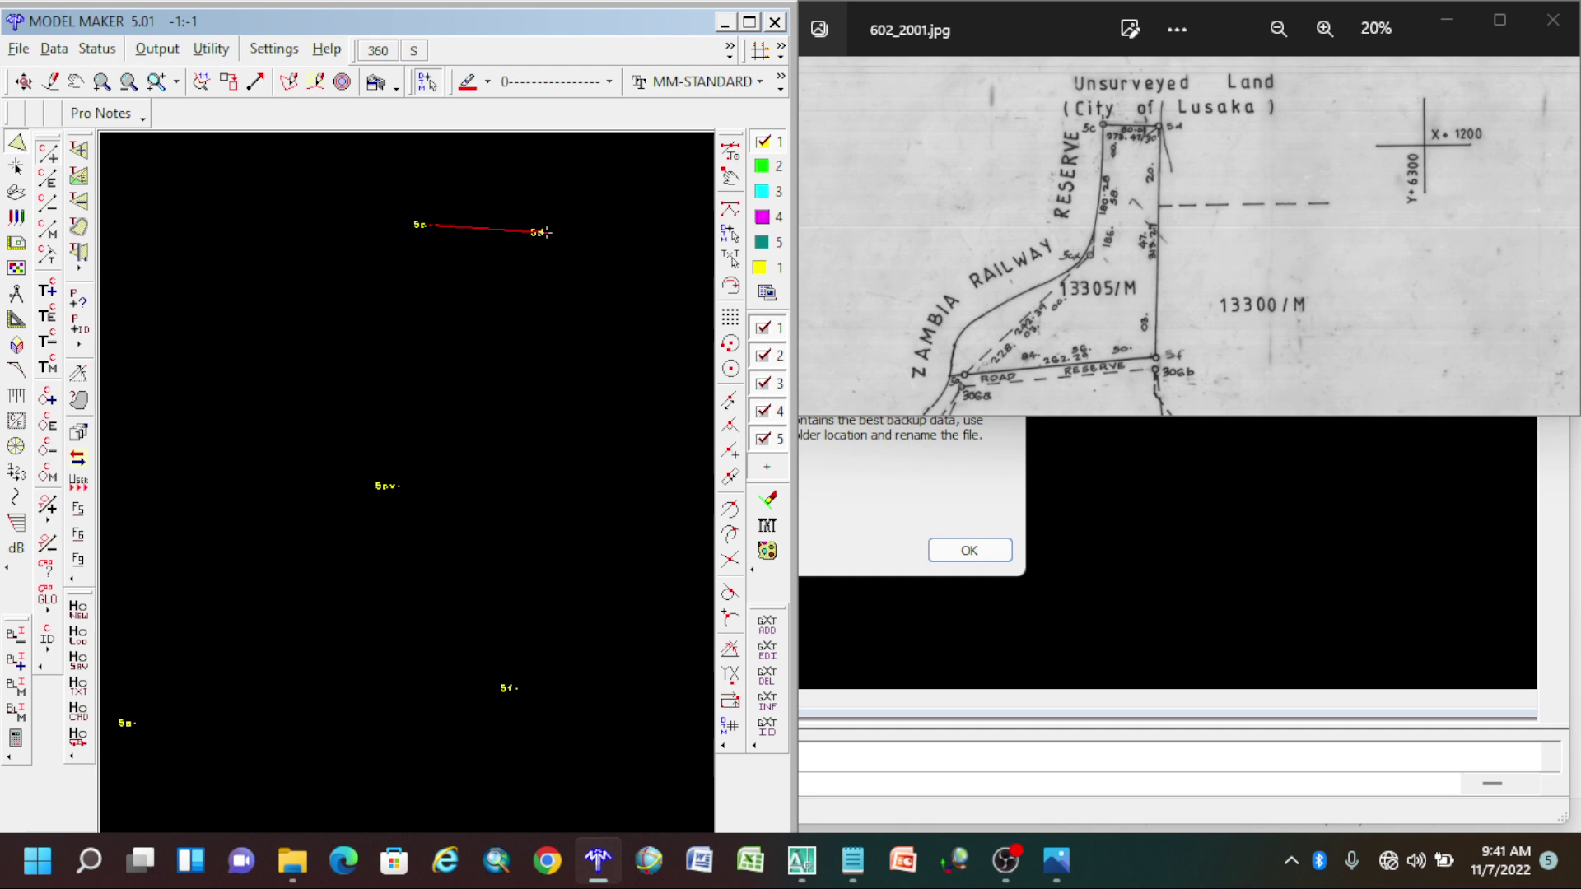
click(512, 688)
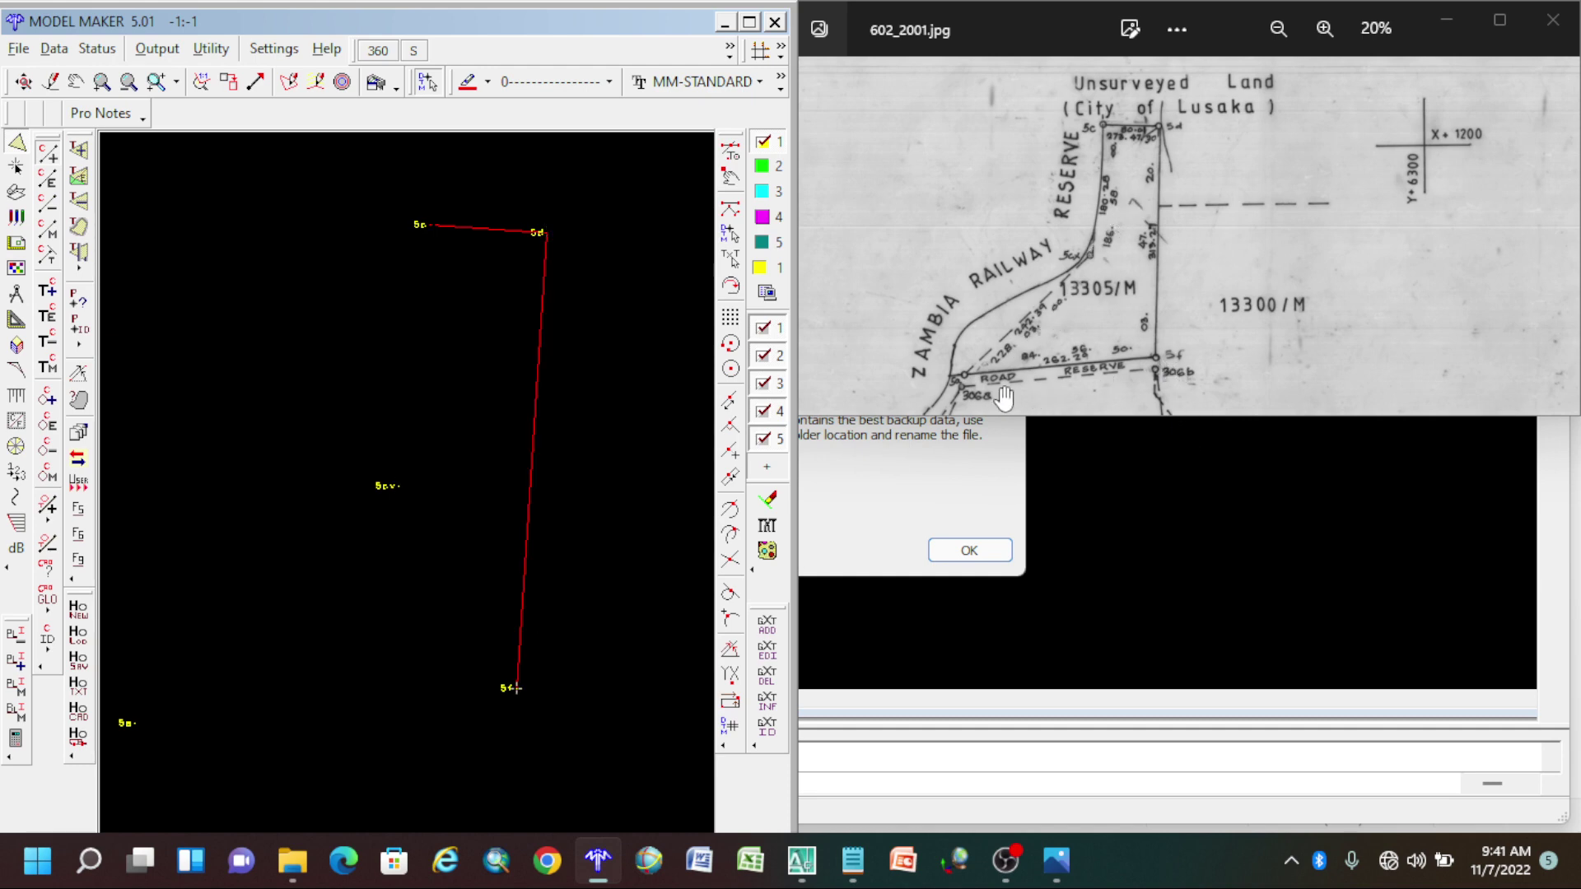
scroll(965, 391, up, 5)
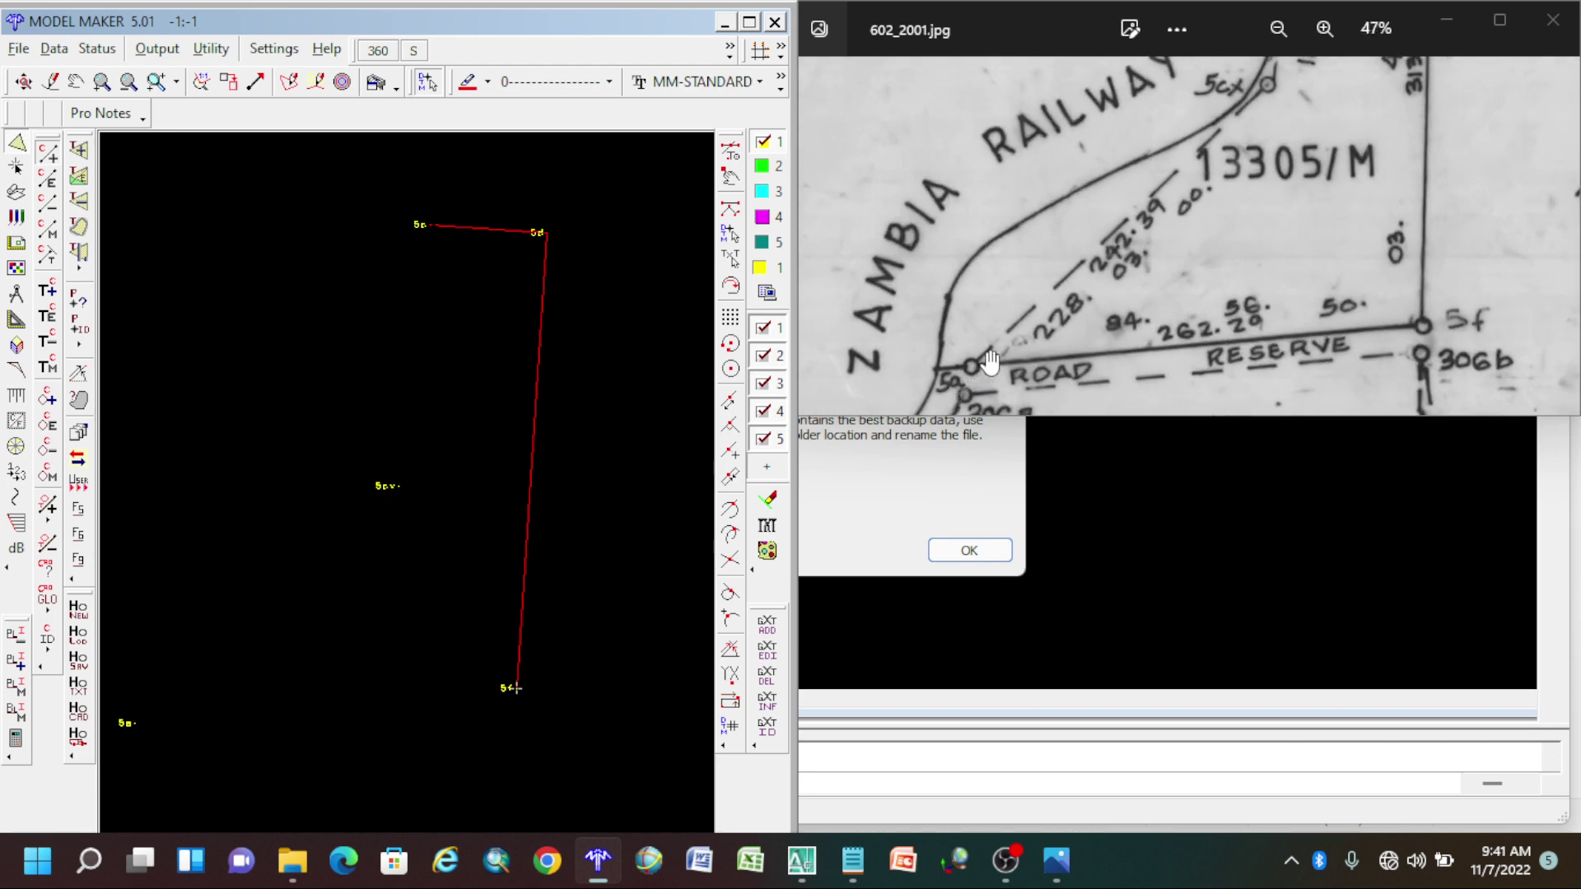
drag(965, 391, 973, 311)
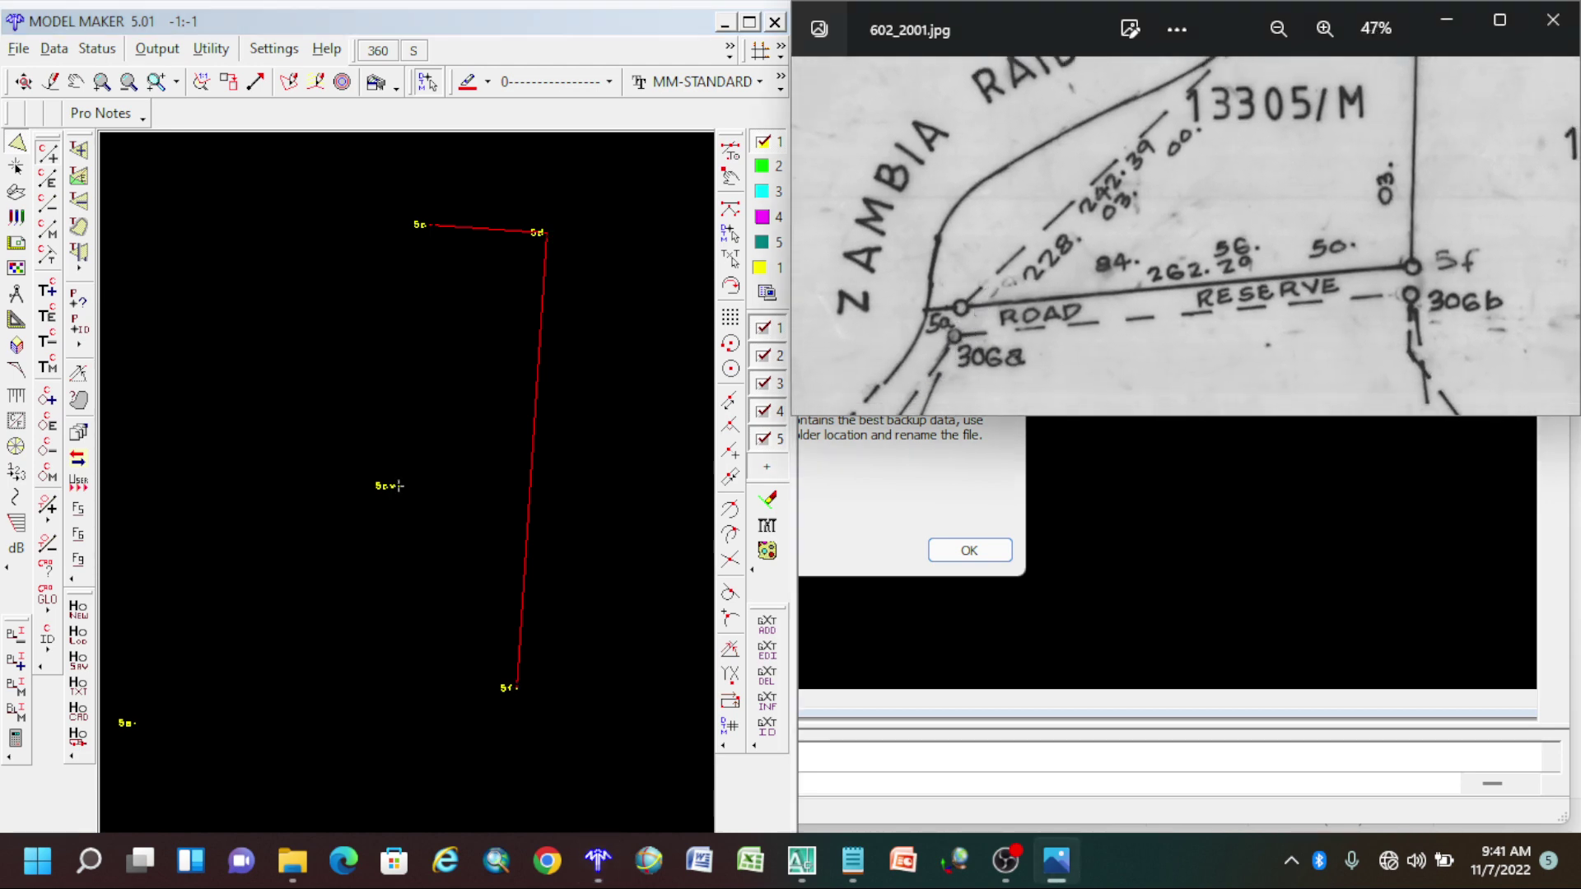
click(516, 688)
Draw boundary lines 5f–5a, 5a–5ev and 5ev back to 5c, closing the lot.
click(132, 723)
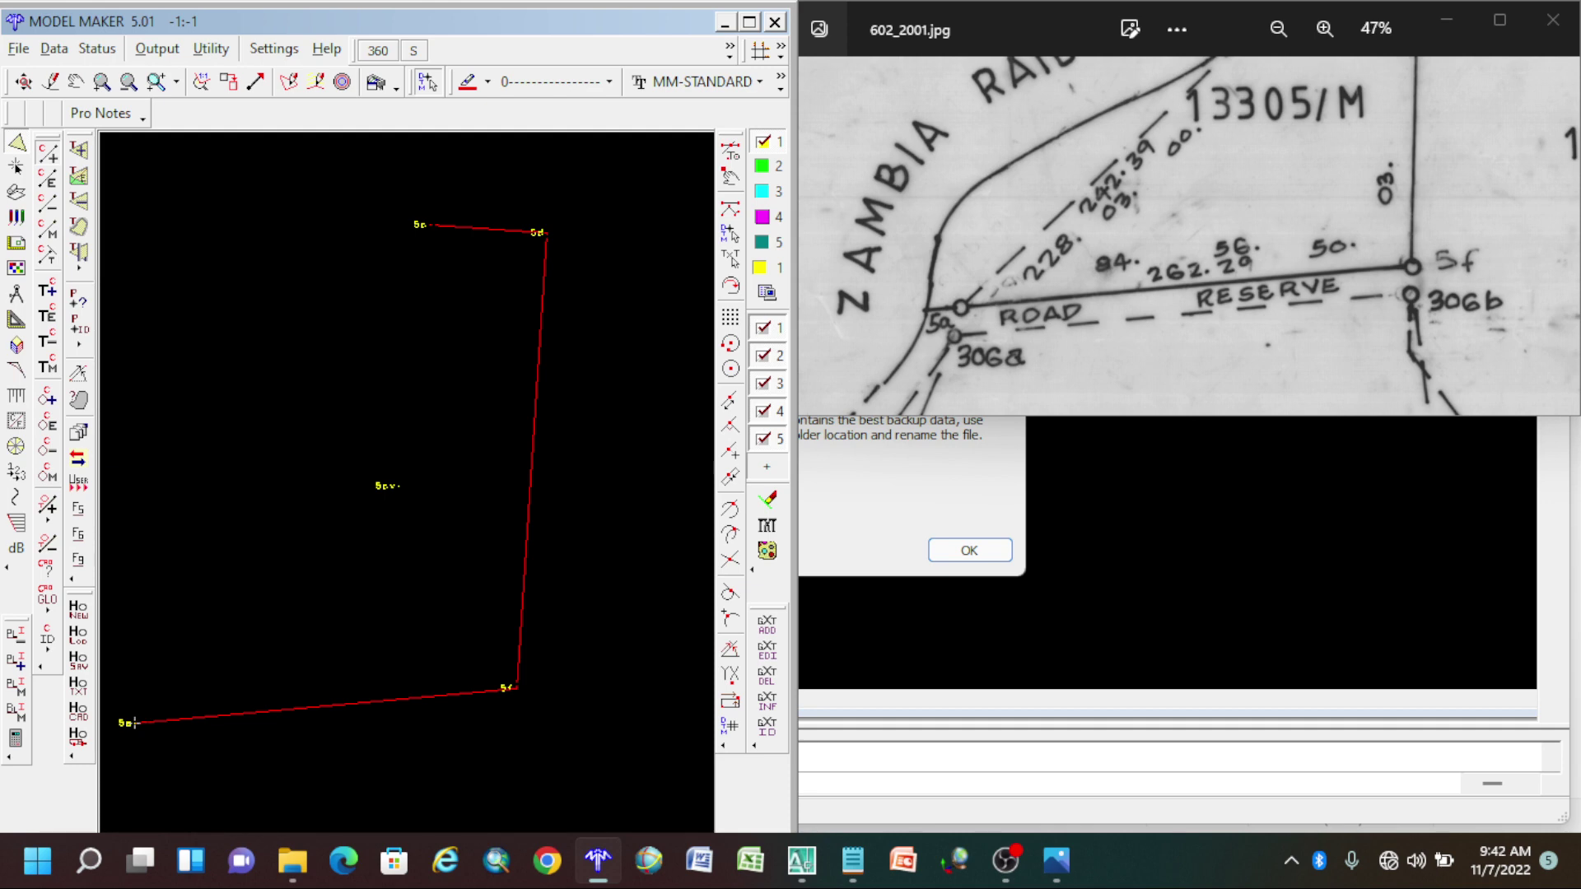
click(397, 486)
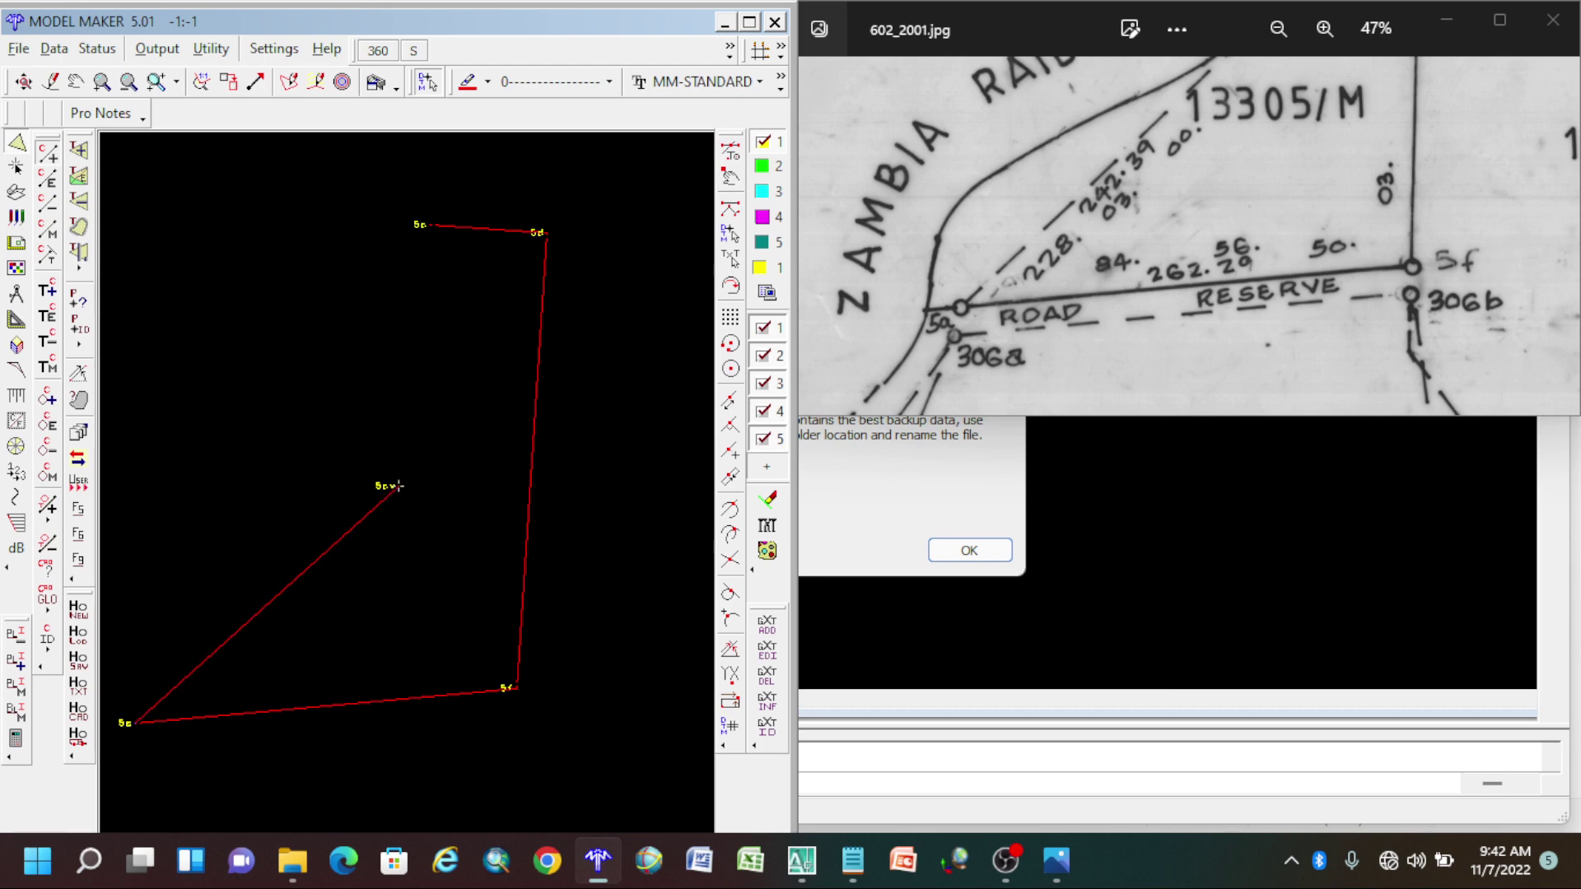
click(428, 224)
scroll(422, 459, down, 2)
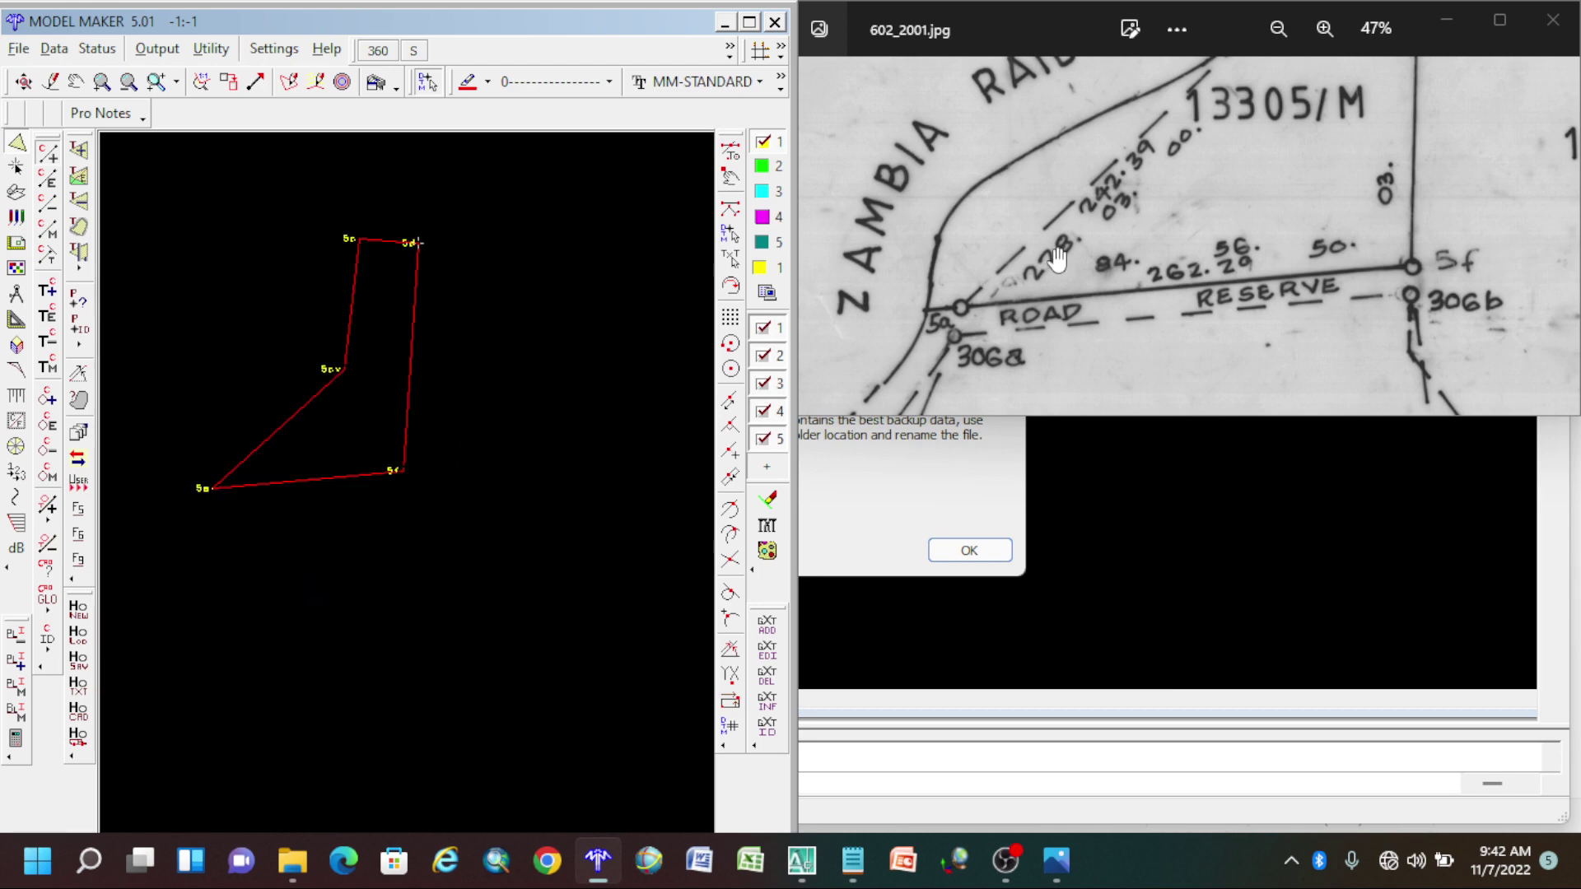
Pan the plan south past lot 13306/M and zoom to 15% showing lots 13317/M and 13318/M.
scroll(1148, 272, up, 2)
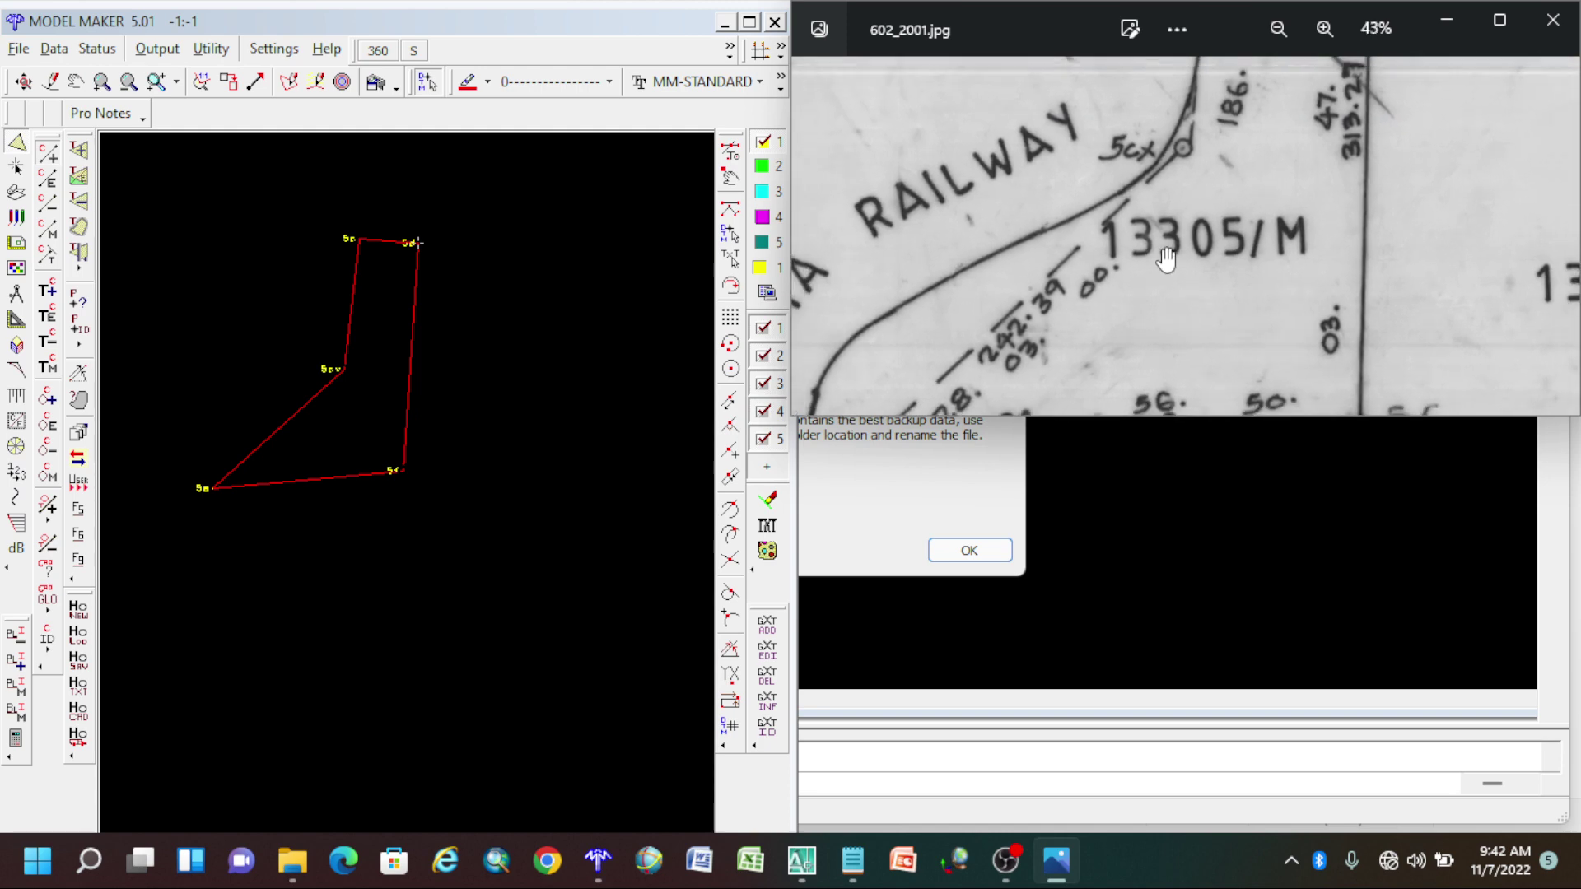
scroll(1166, 258, down, 4)
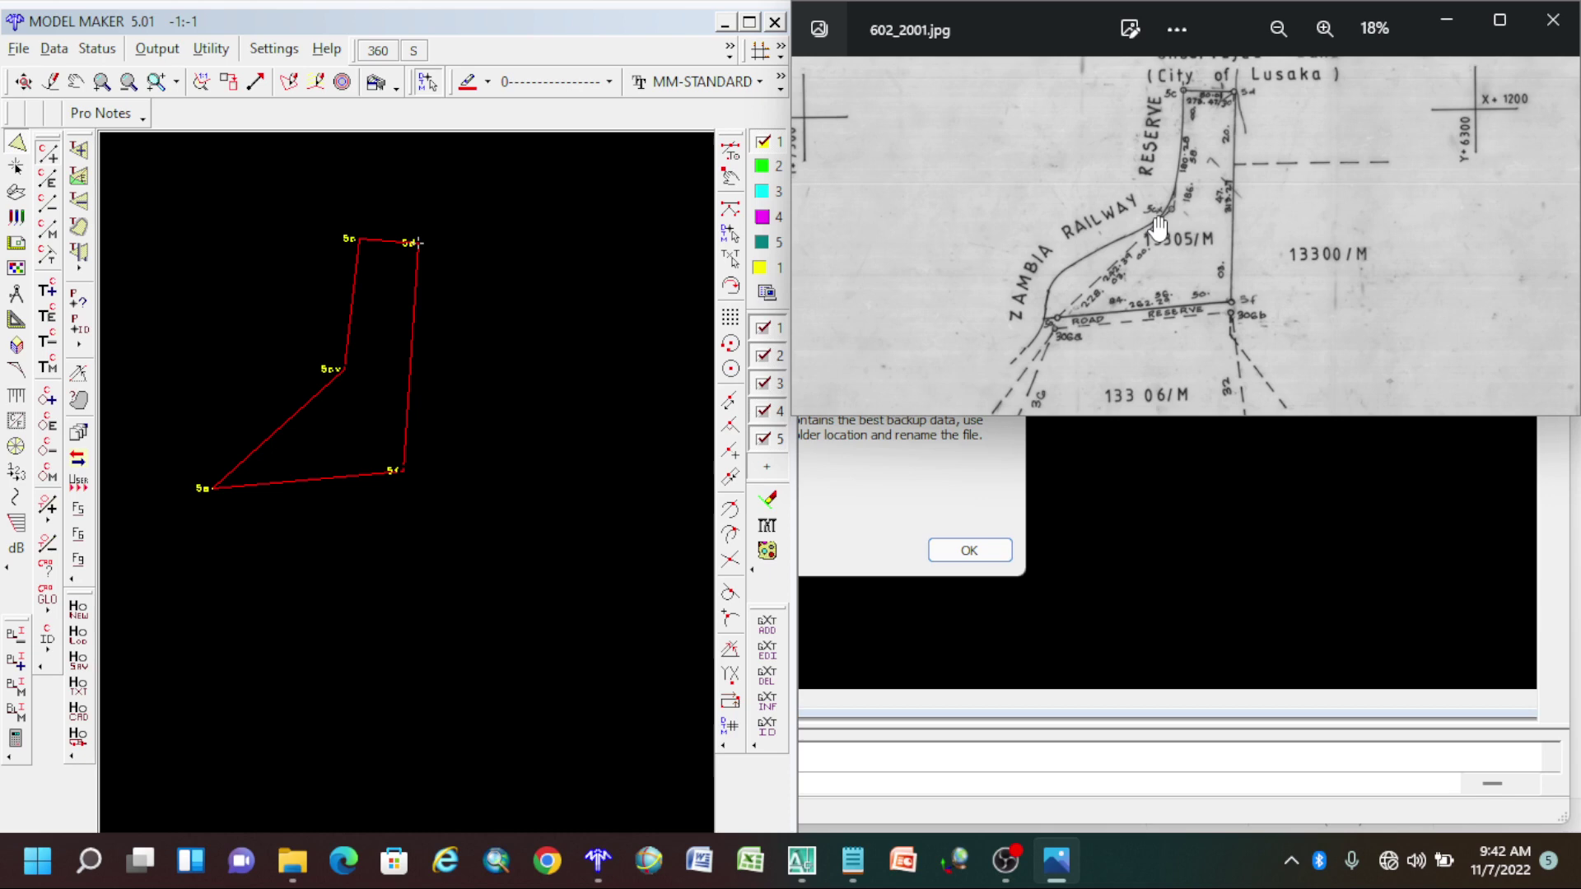
drag(1159, 229, 1226, 182)
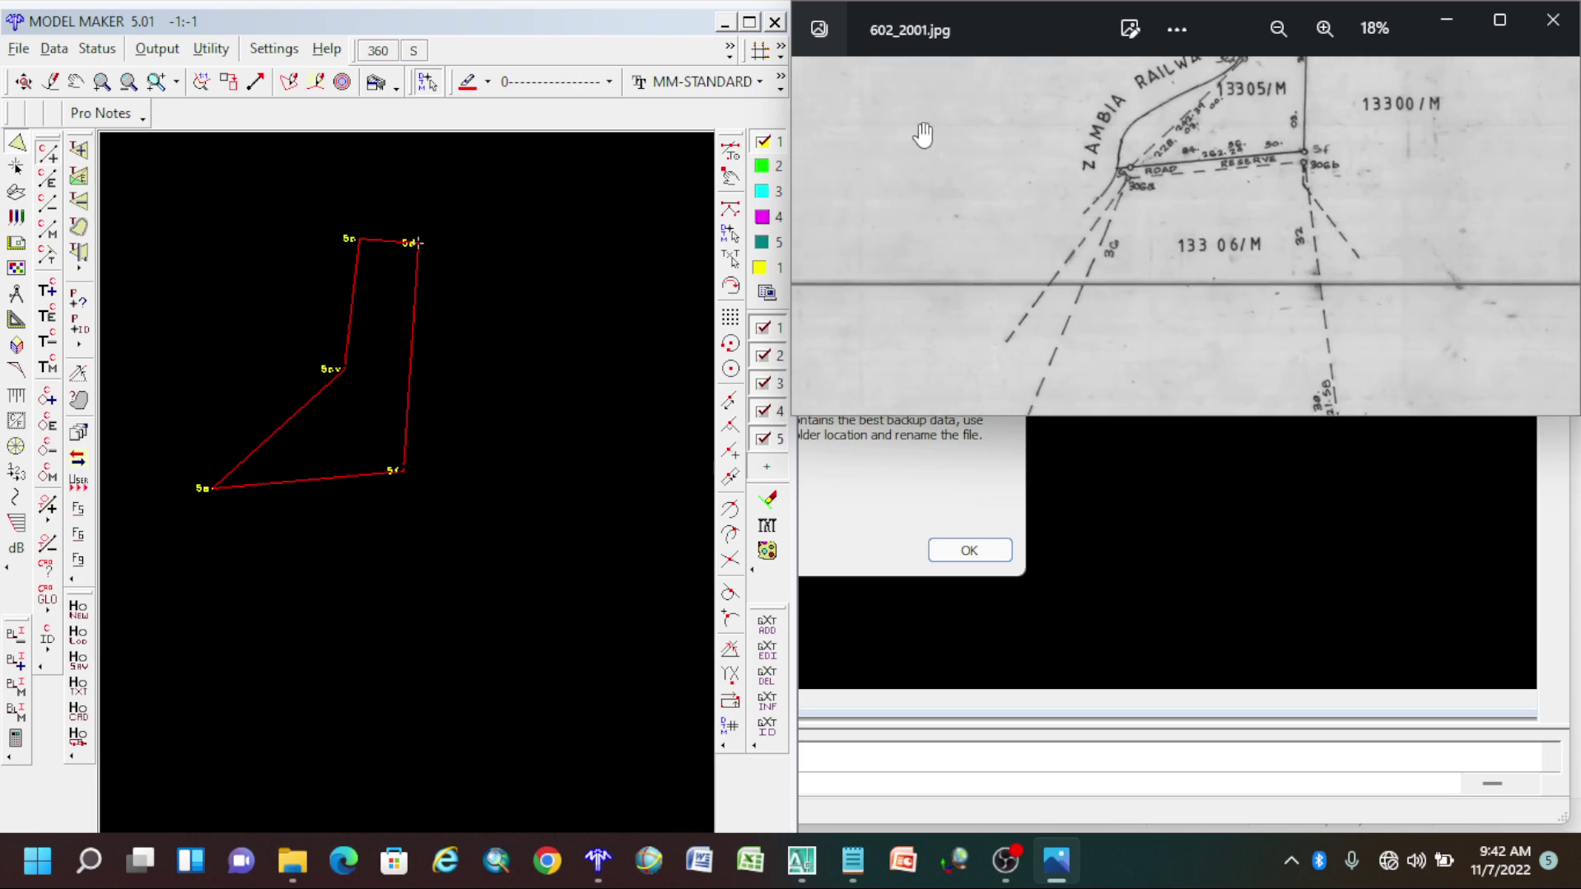
drag(1190, 343, 1245, 235)
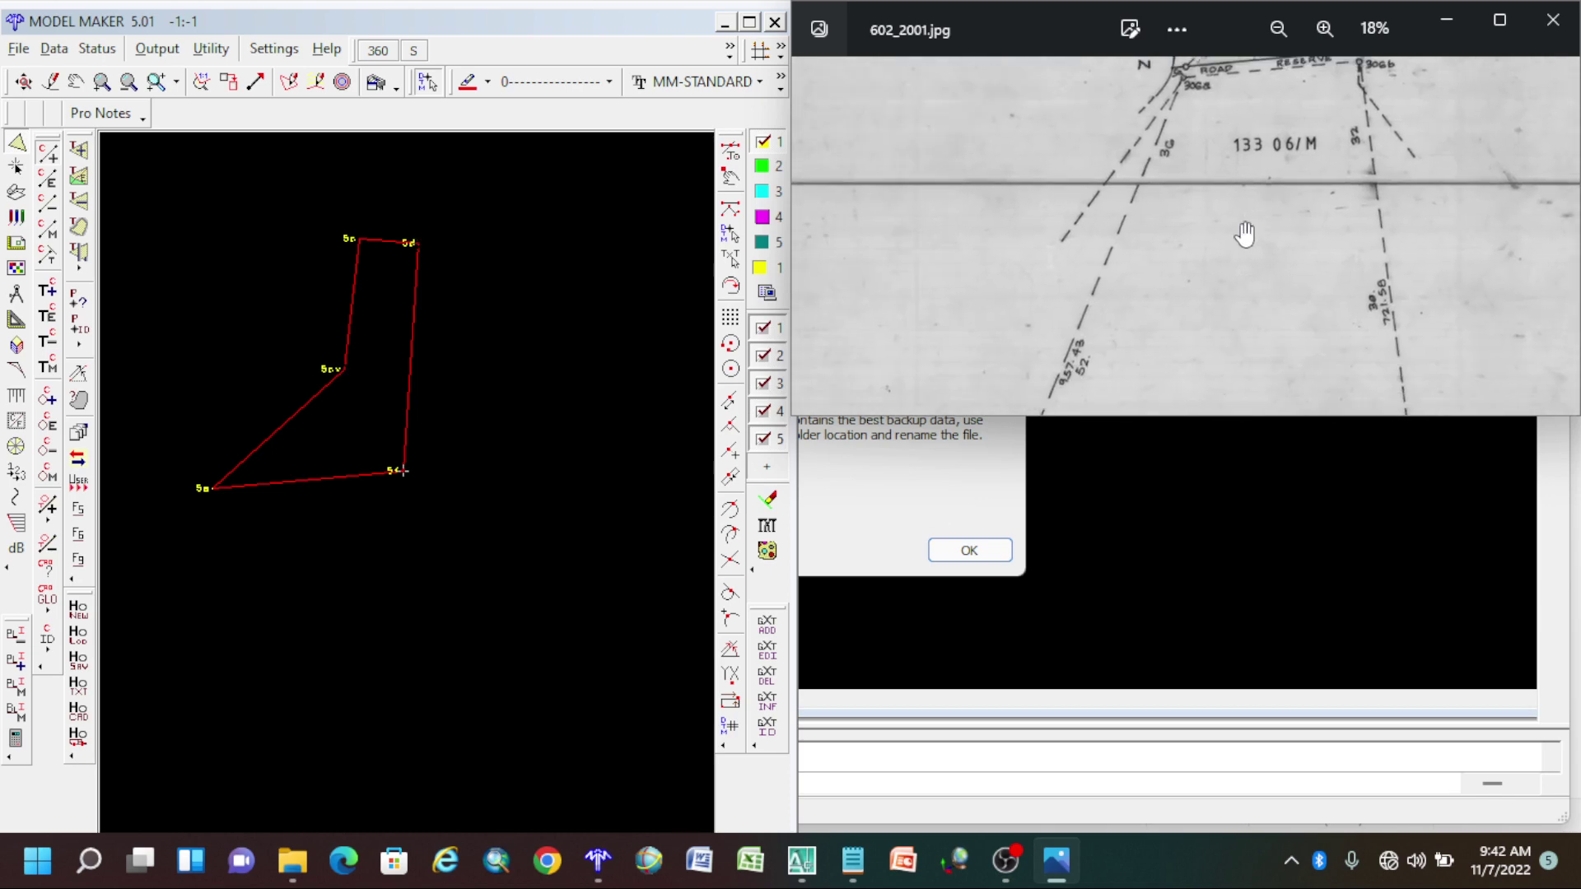
scroll(1162, 275, down, 4)
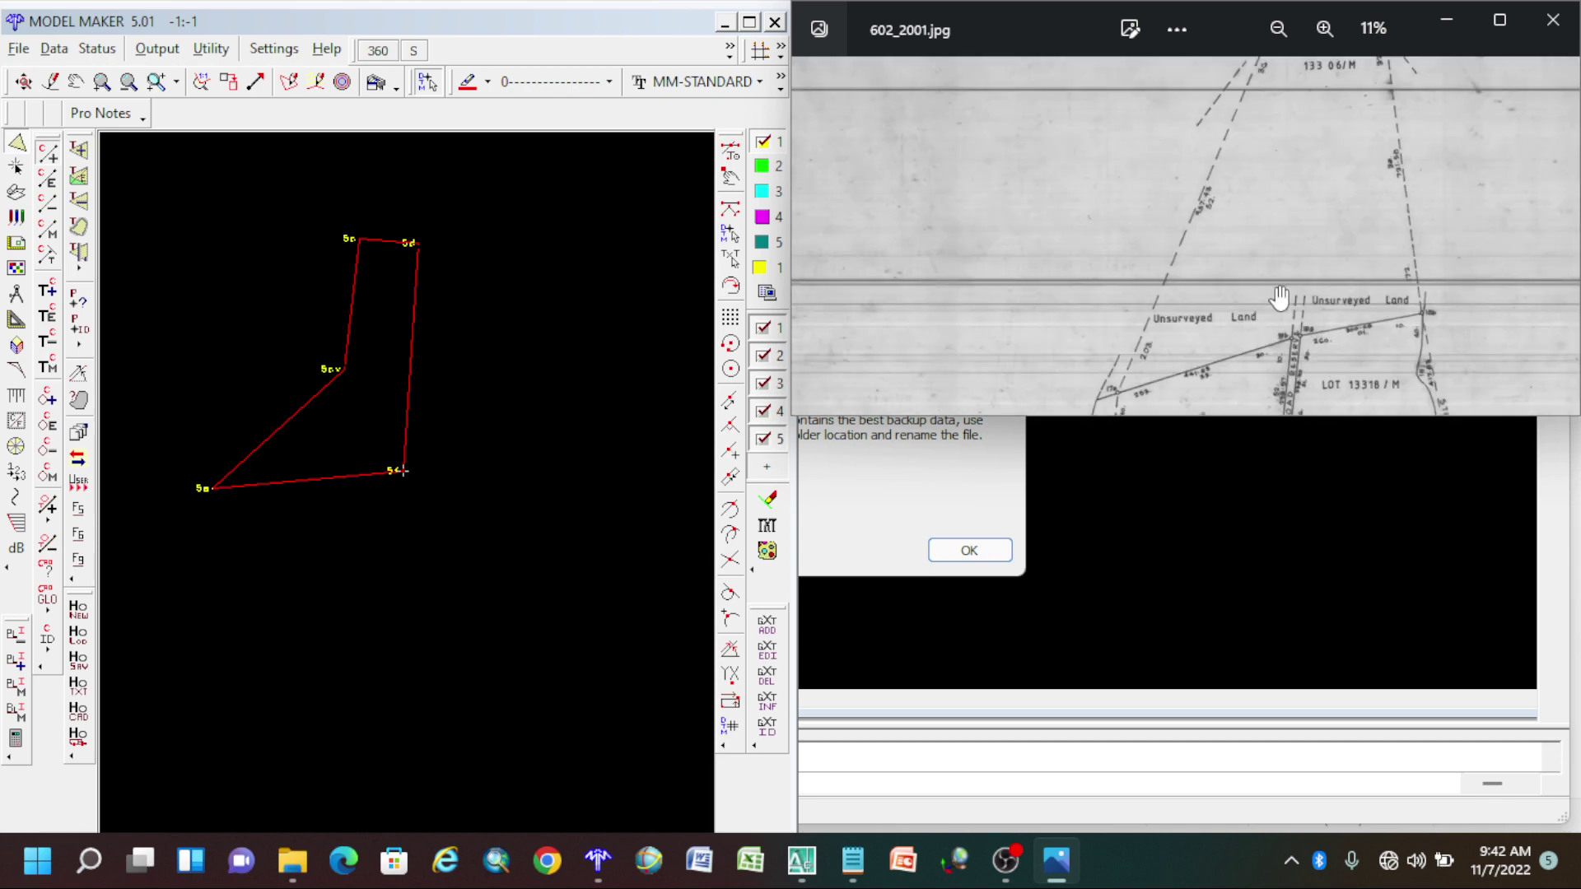
drag(1279, 298, 1256, 129)
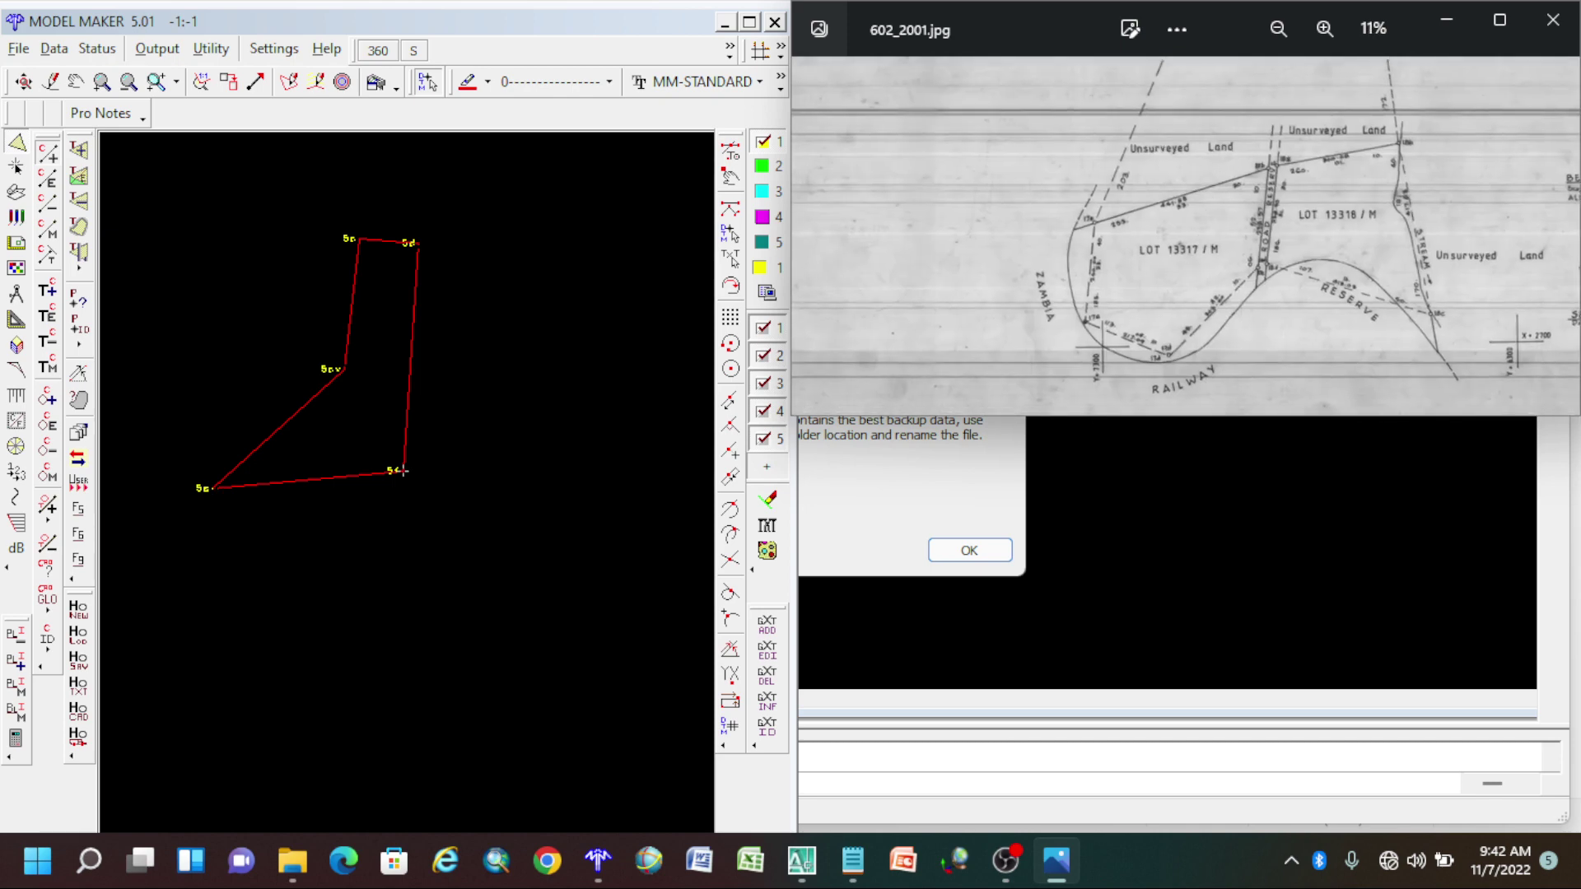
scroll(1103, 237, up, 2)
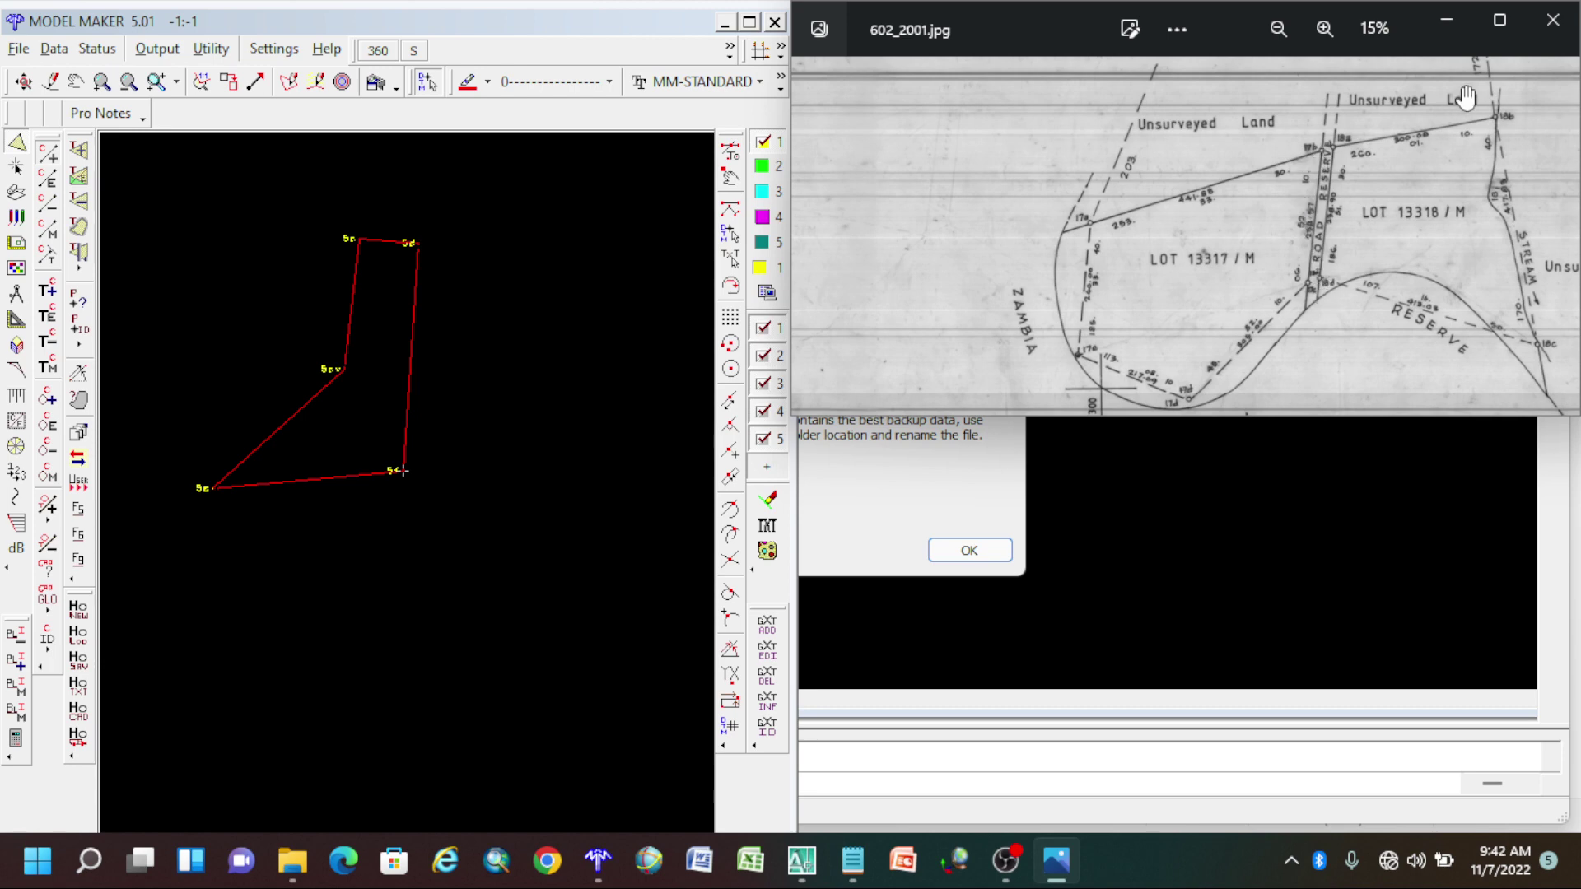
Zoom to the 17/18 points and draw boundary lines 18a–18b and 18b–18c.
click(402, 471)
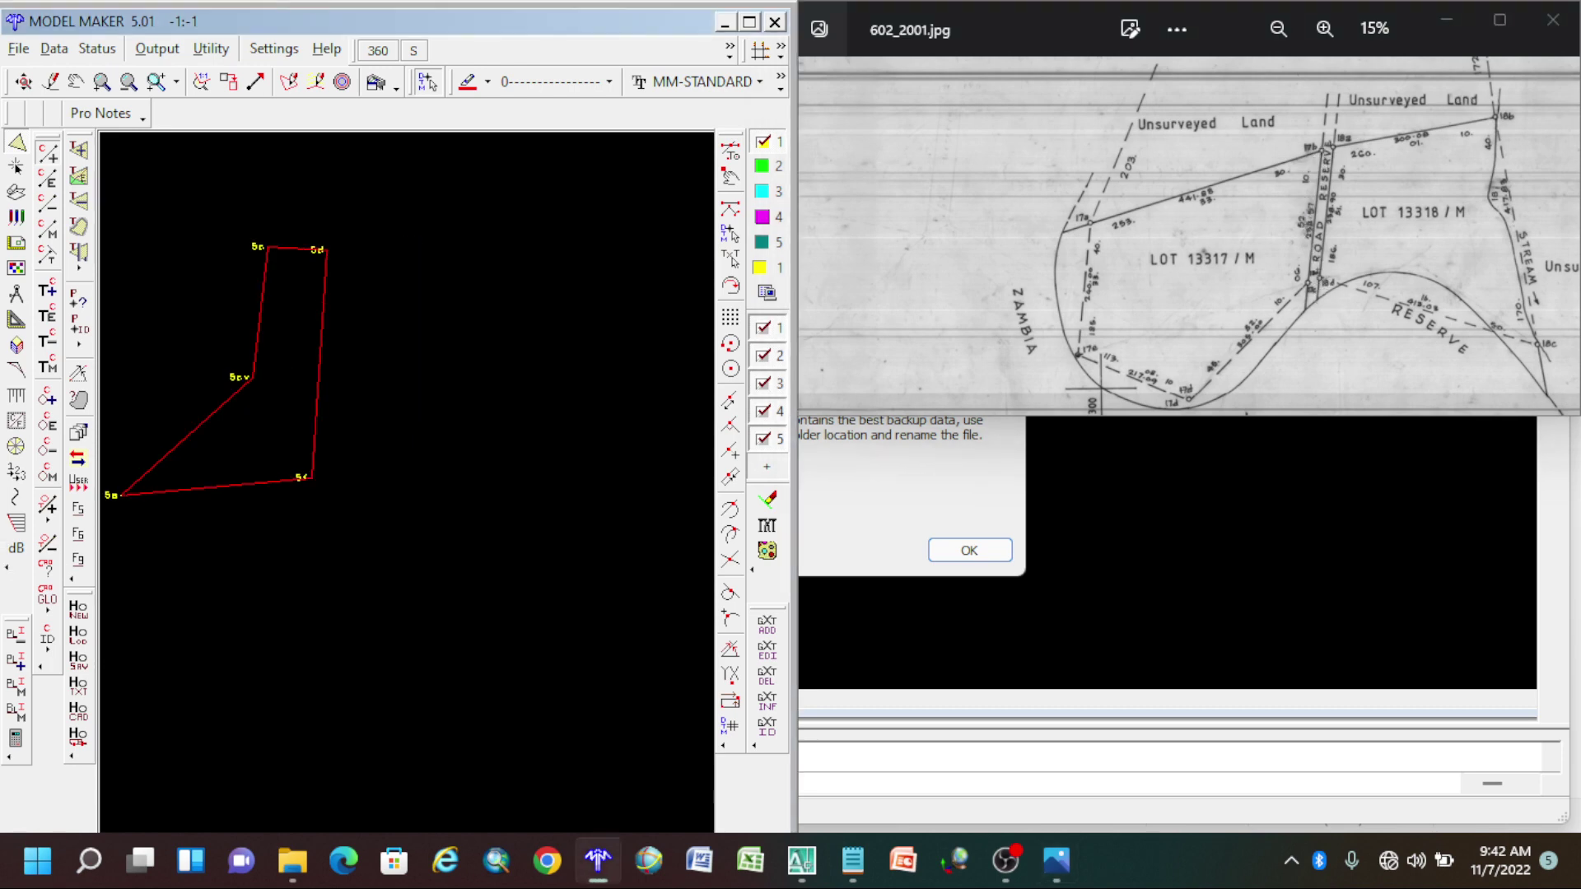
scroll(284, 634, down, 2)
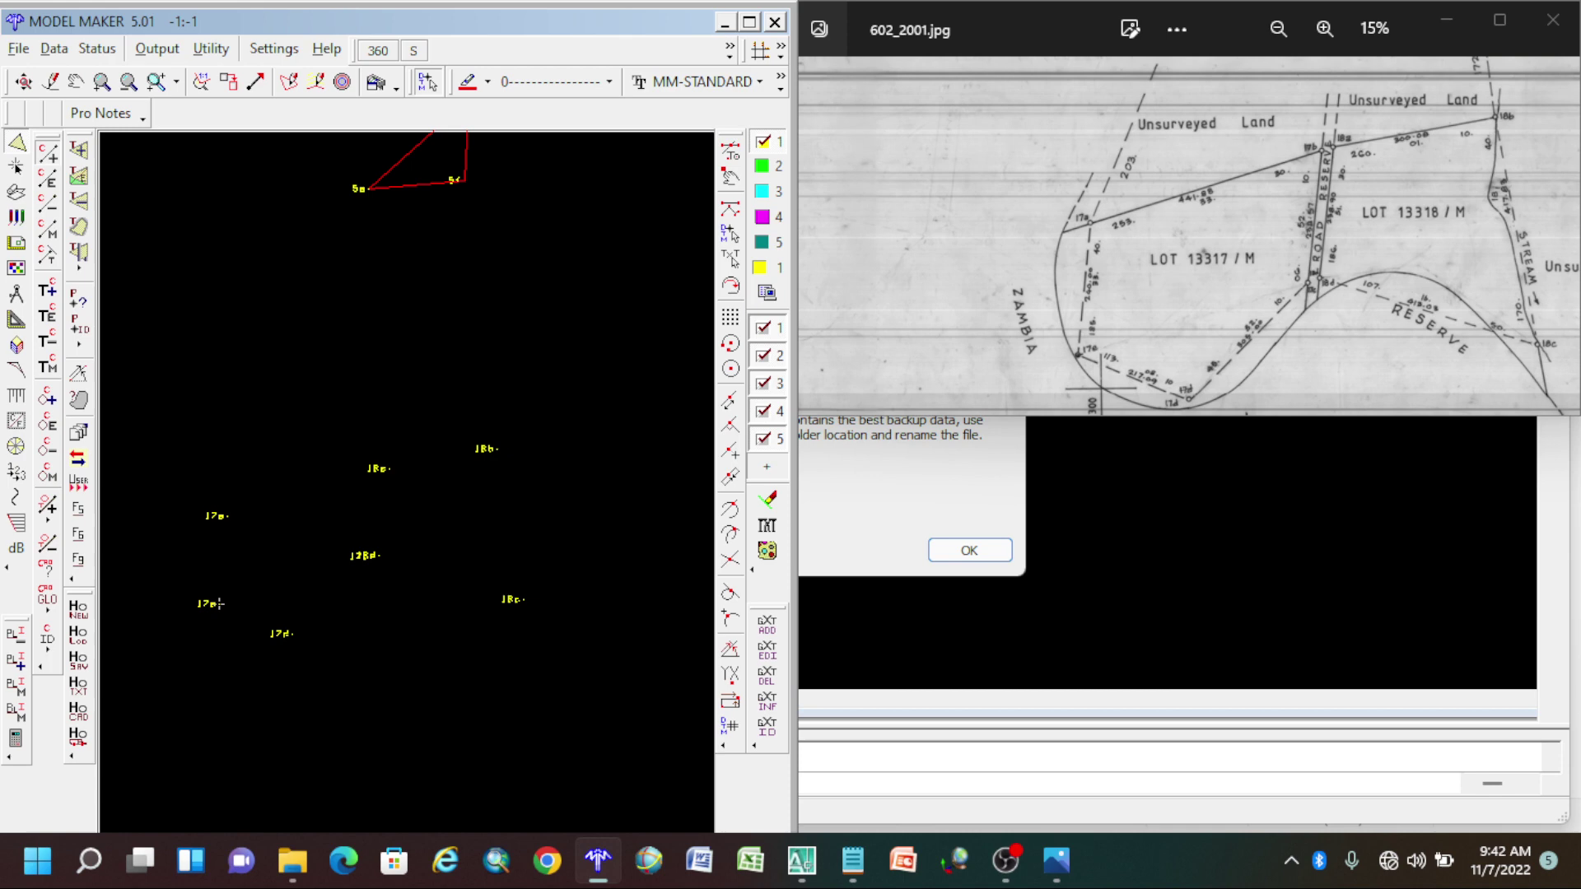
scroll(220, 603, up, 2)
scroll(524, 491, down, 2)
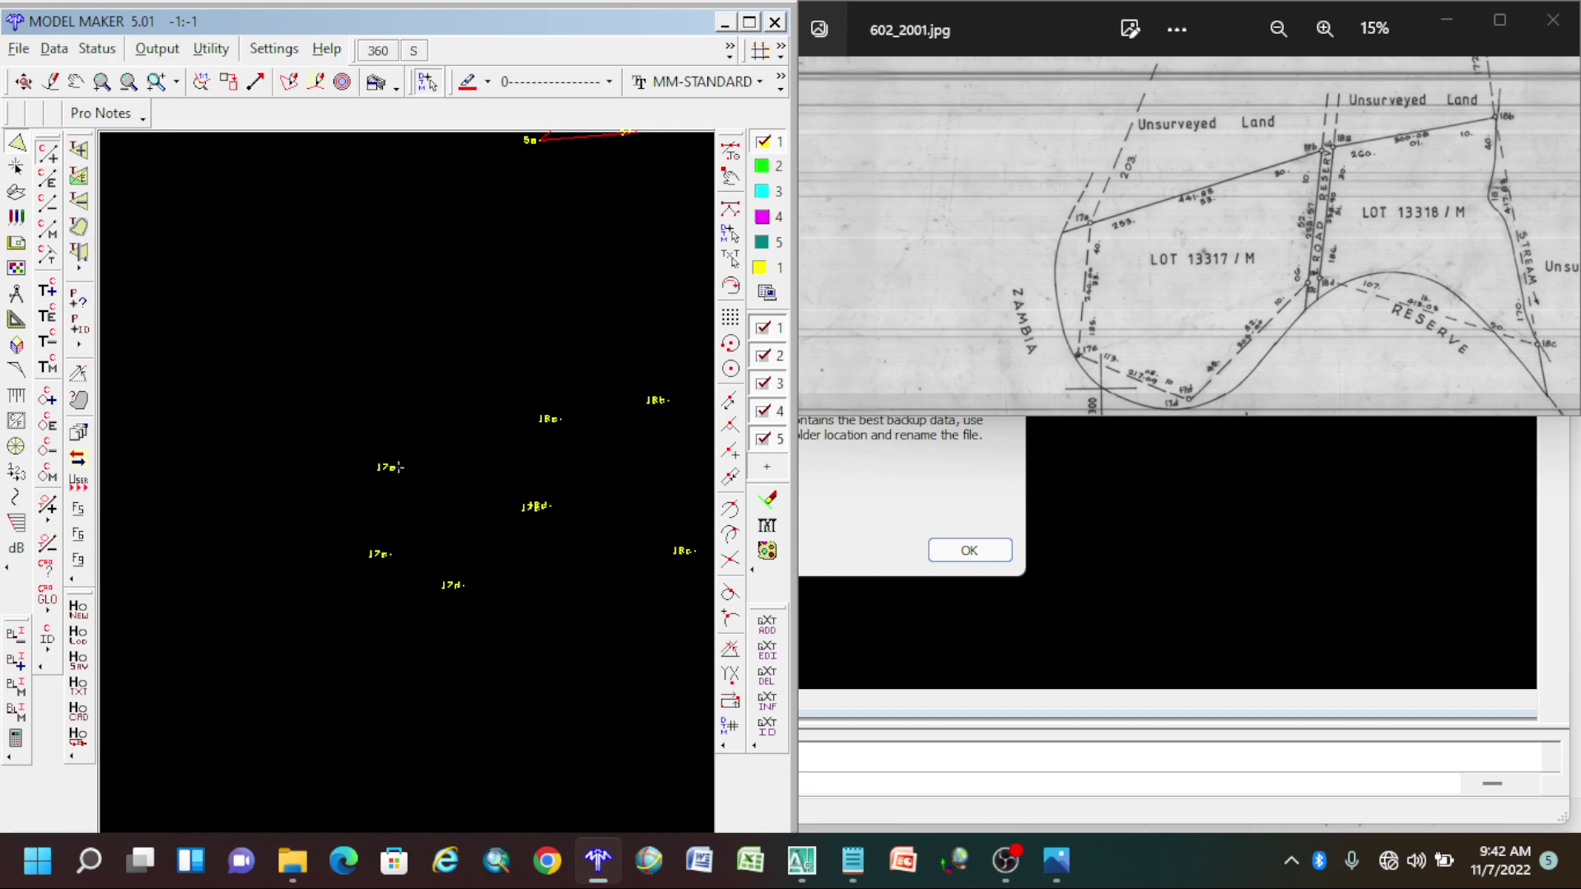
scroll(560, 419, up, 4)
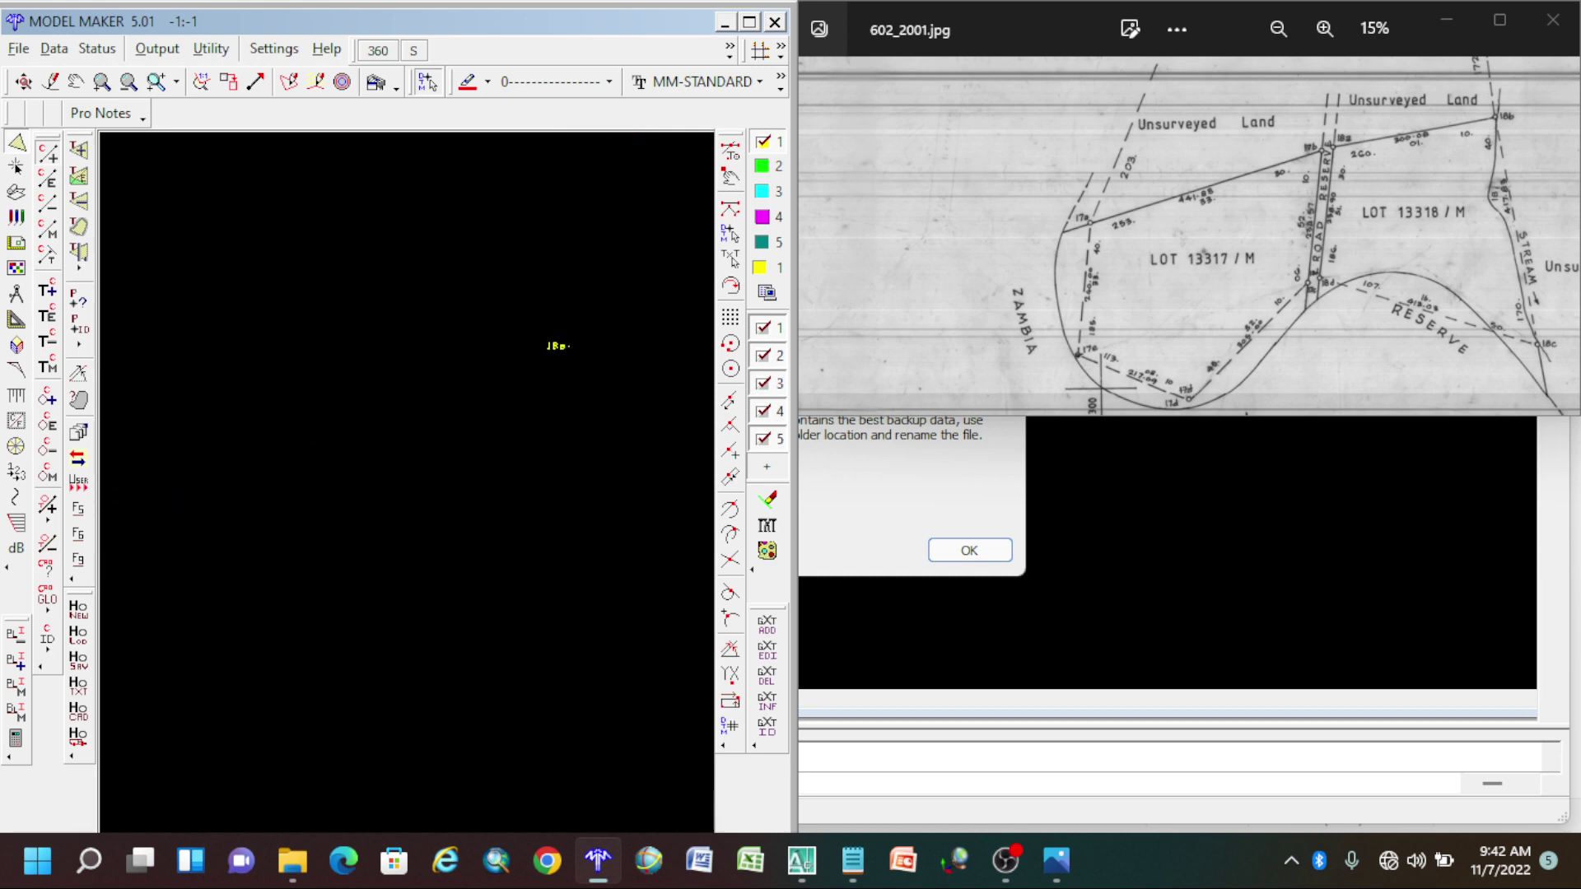
scroll(407, 482, down, 2)
scroll(404, 529, down, 2)
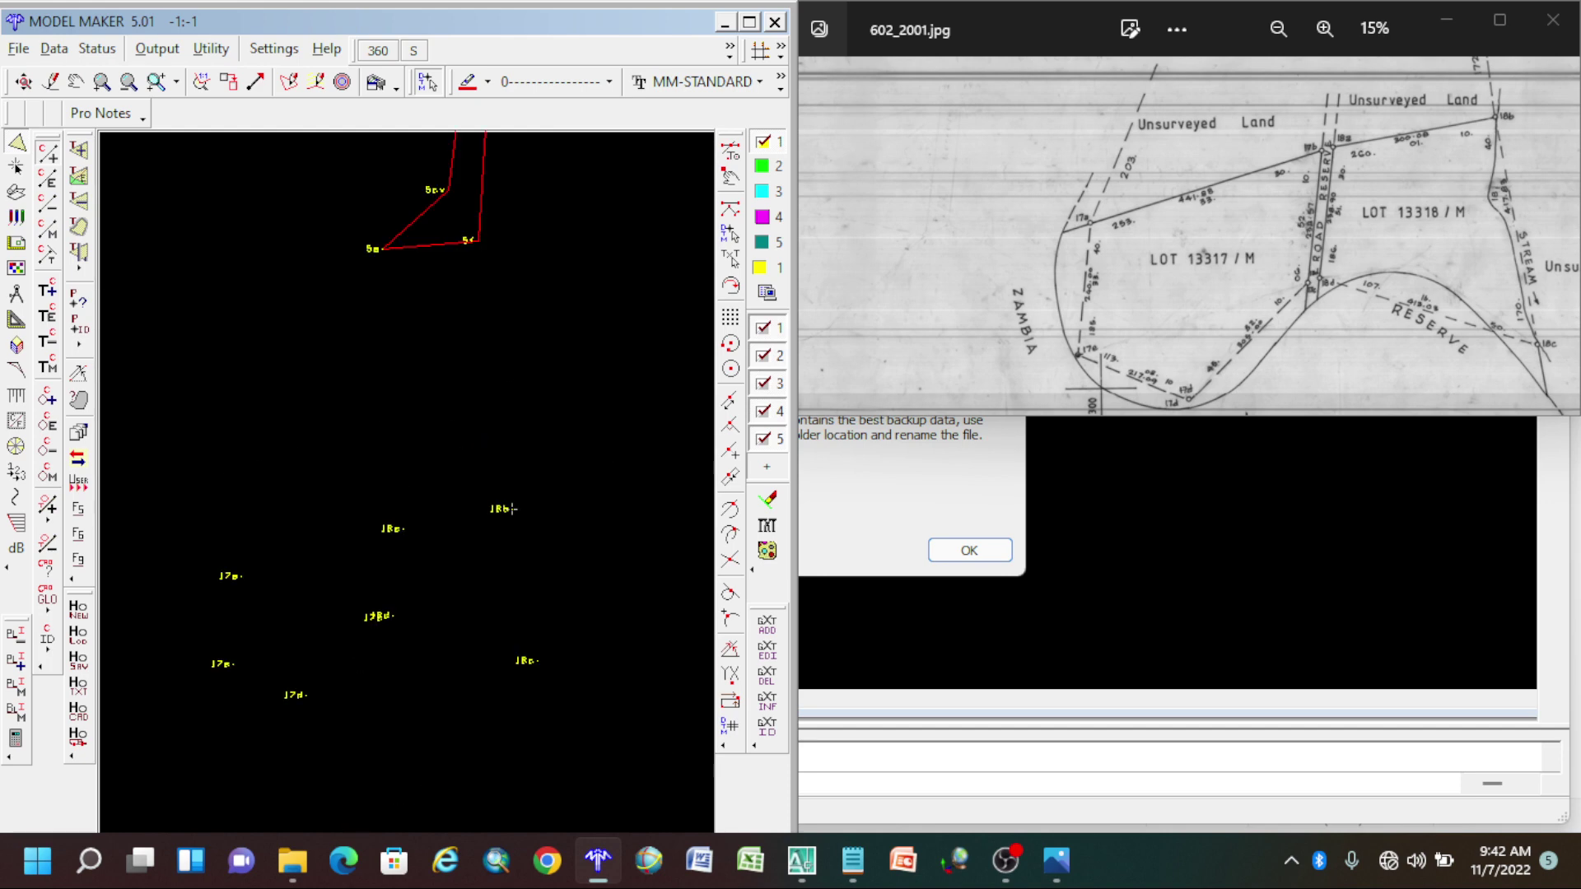
scroll(394, 528, up, 1)
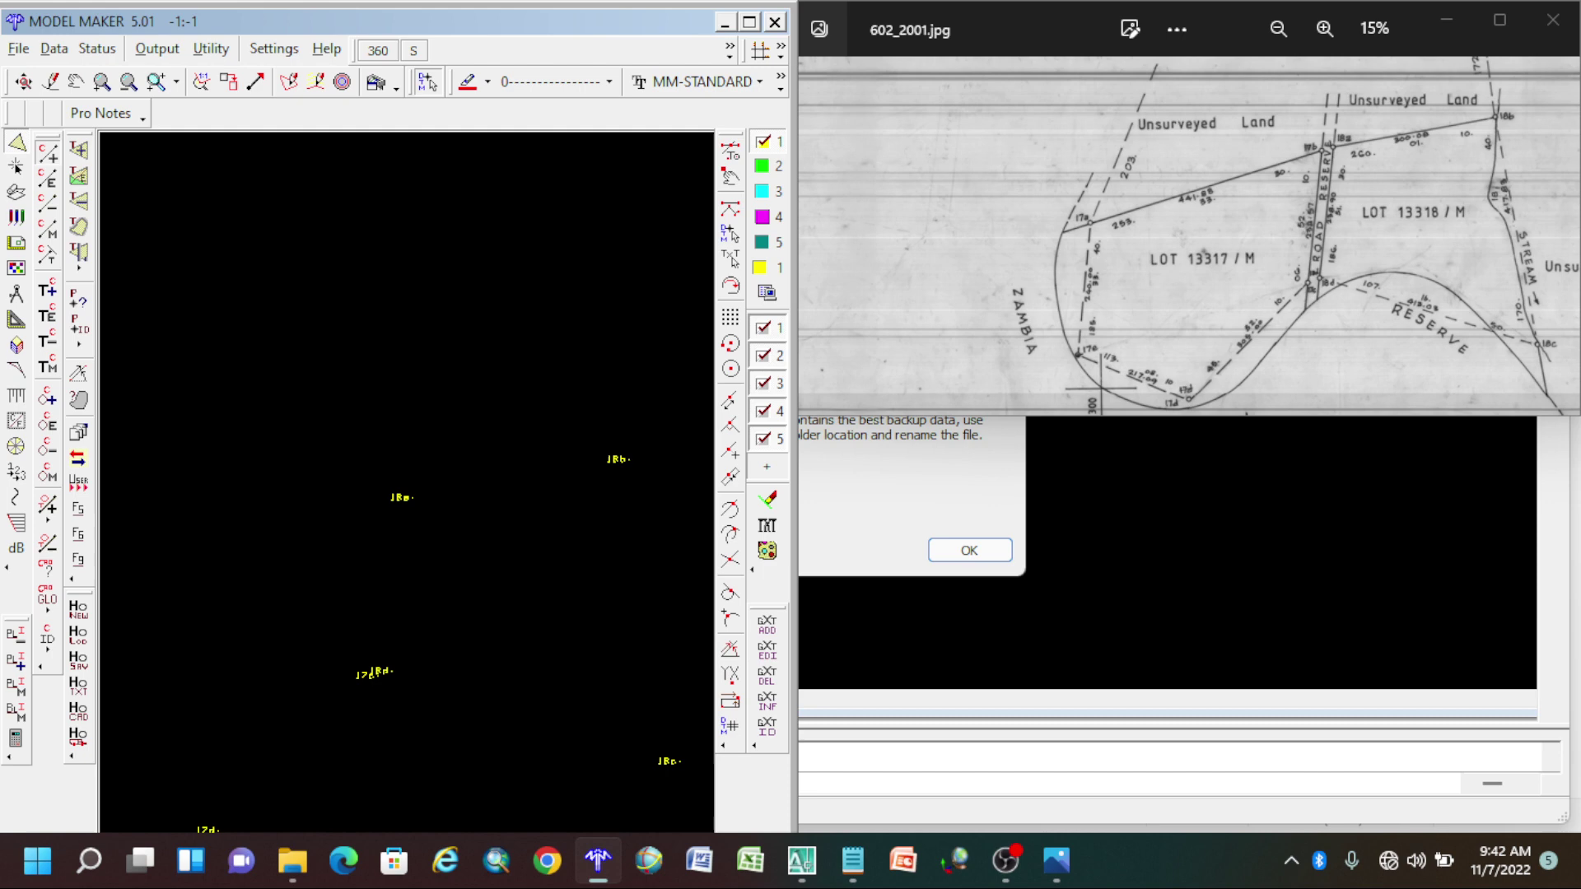
click(630, 458)
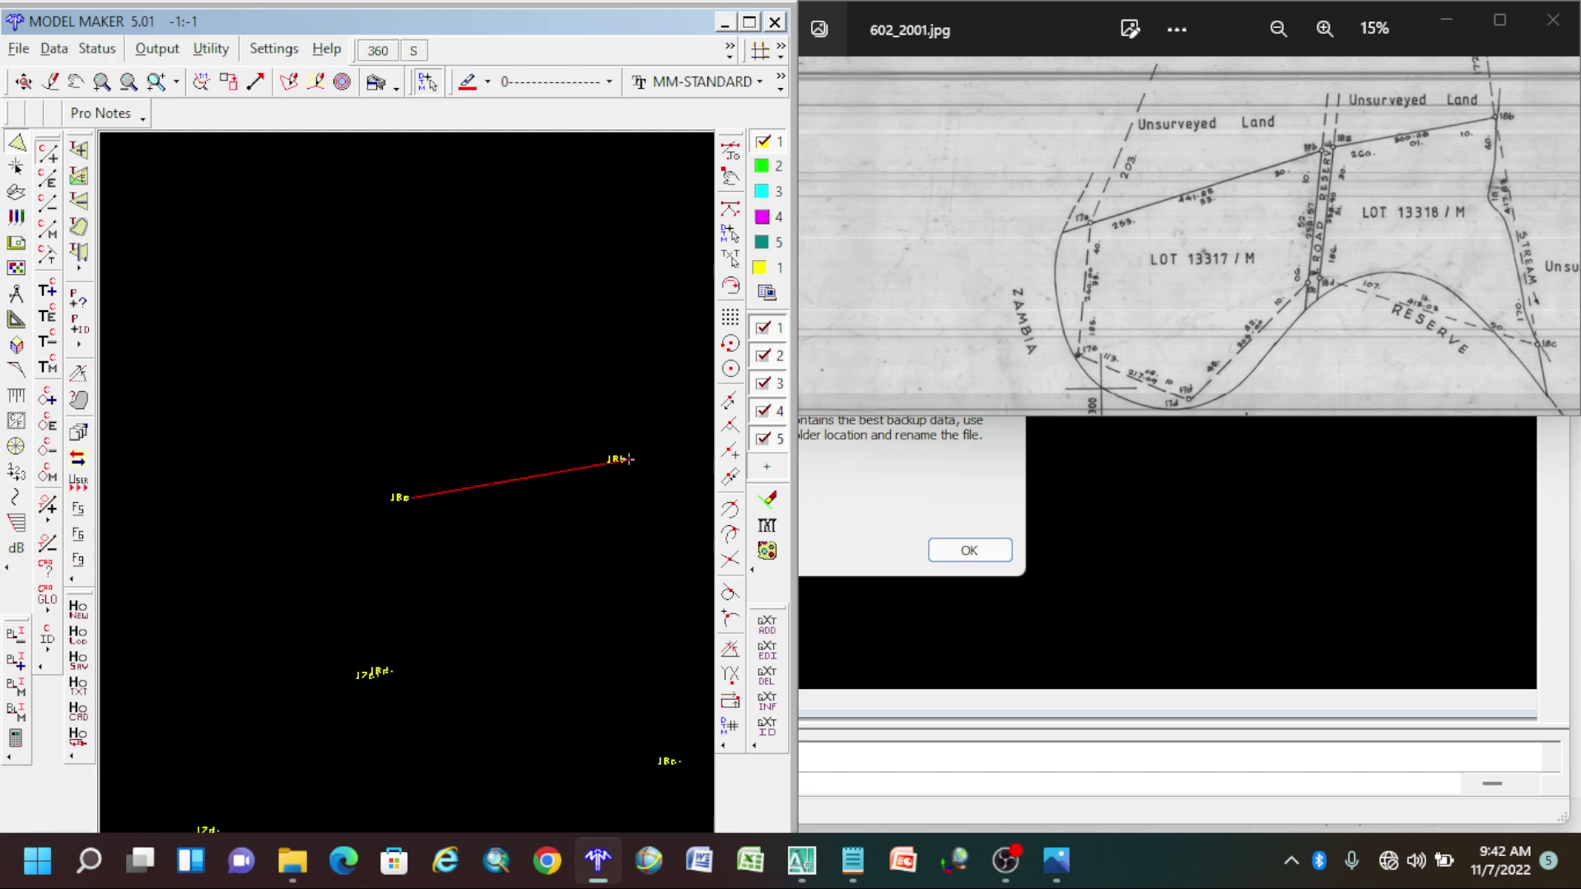
click(680, 762)
Continue the boundary with lines 18c–18d, 18d–17c and 17c–17d.
scroll(392, 672, up, 1)
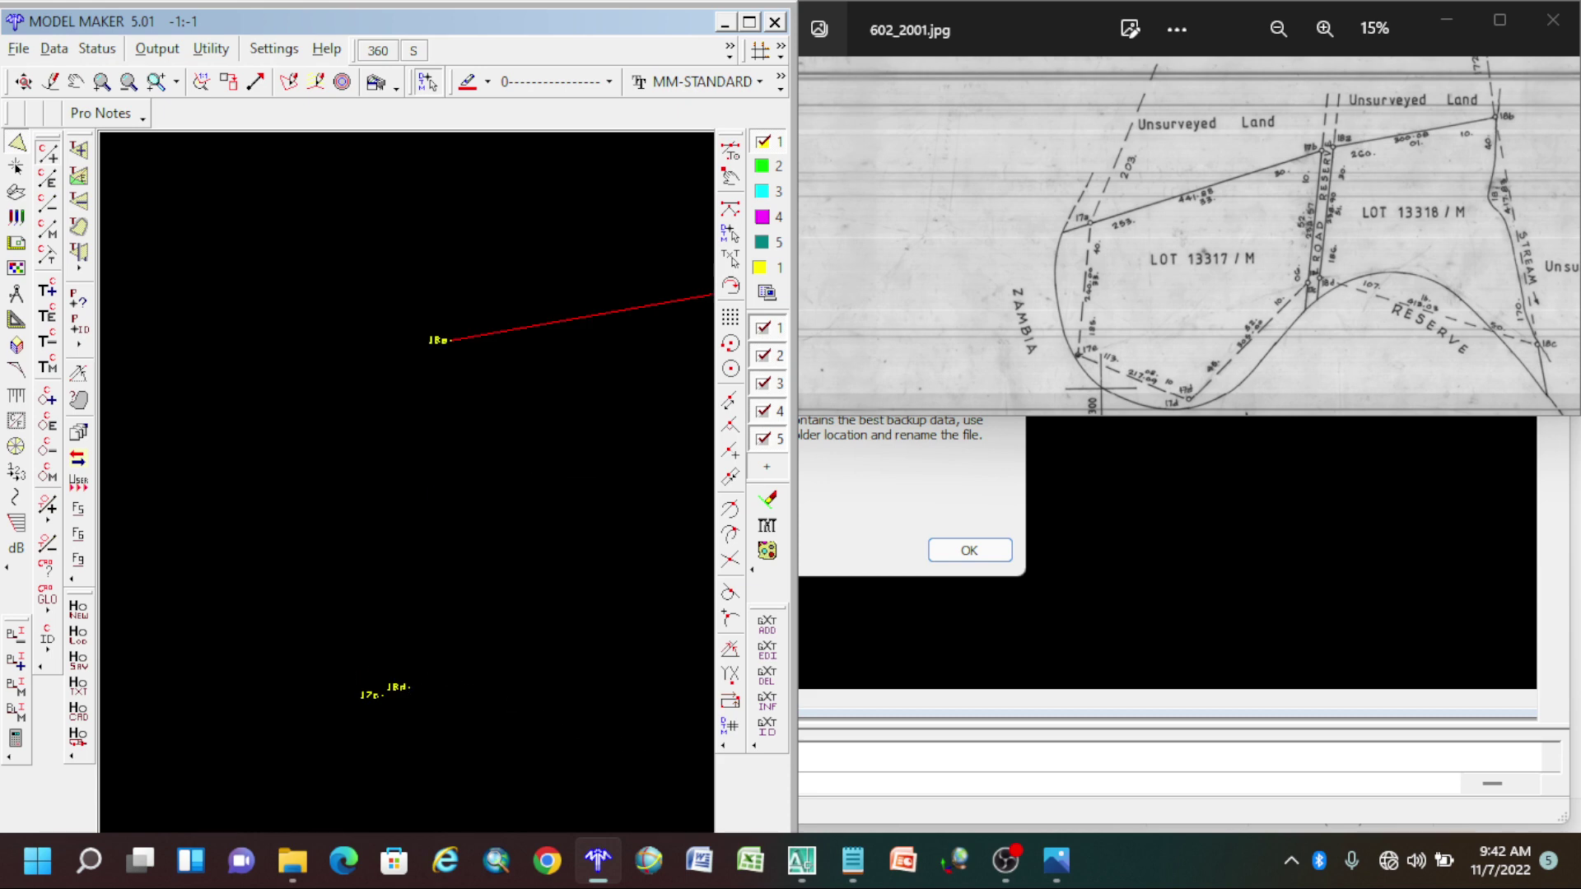
click(410, 687)
click(452, 339)
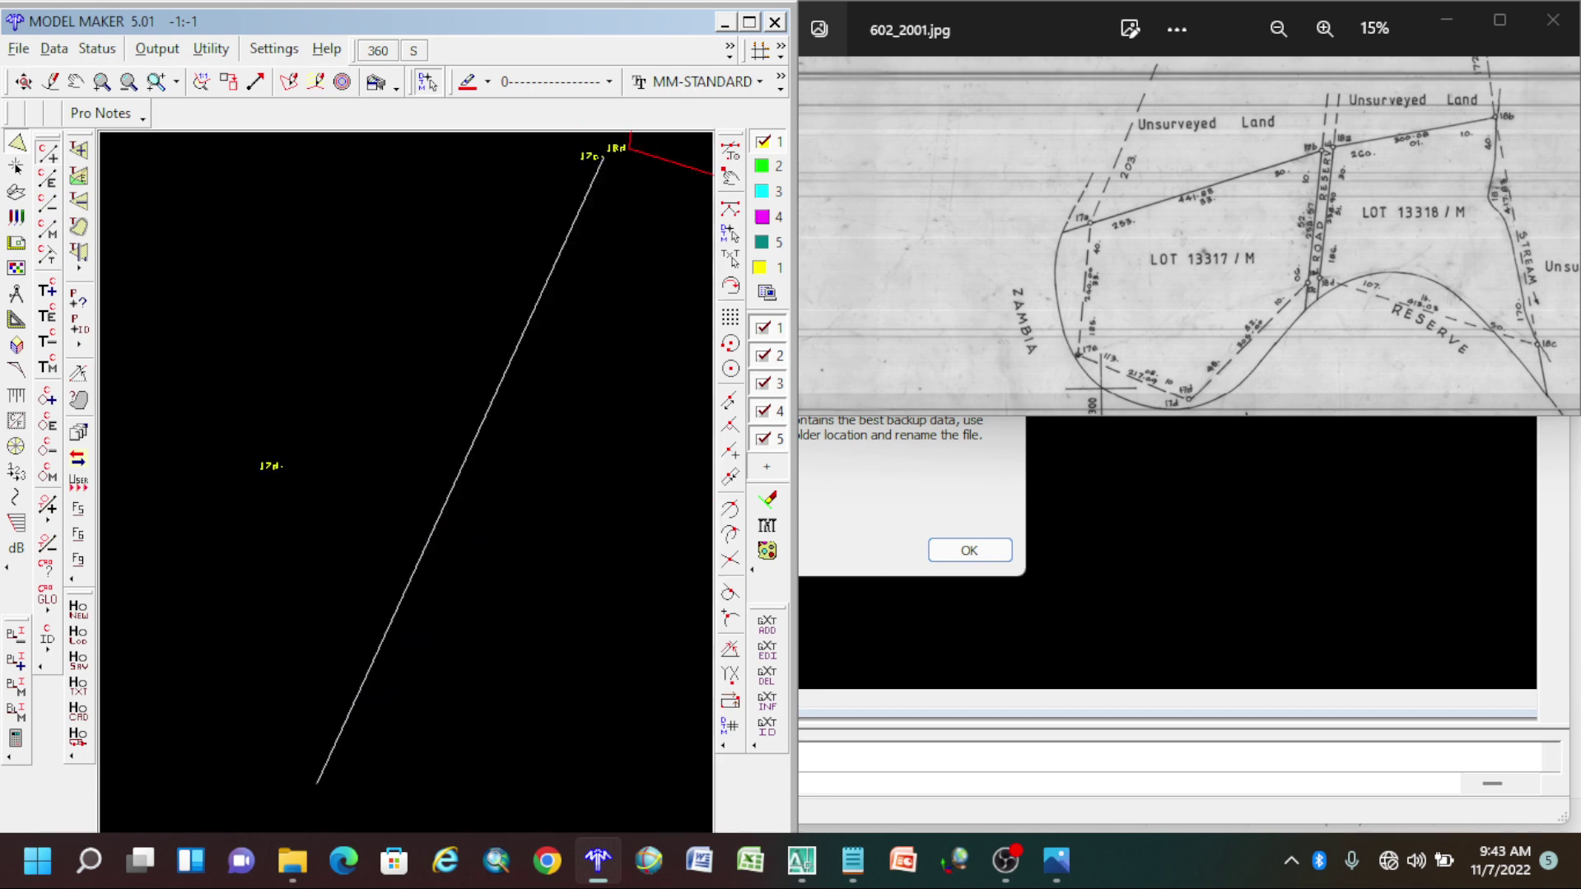
click(281, 467)
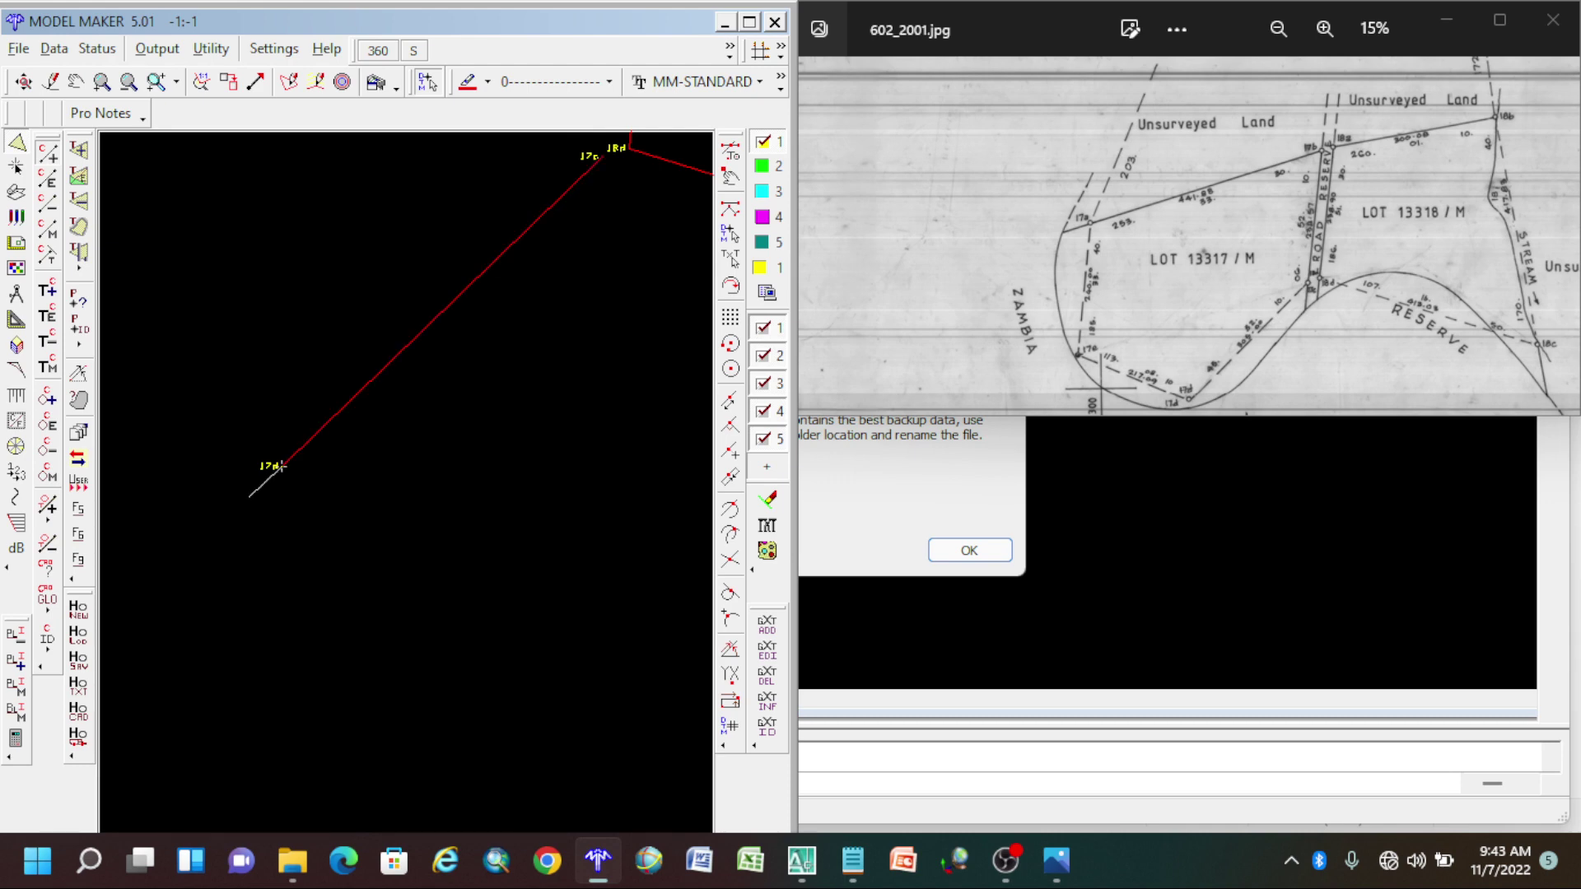
Restore the Model Maker window and move it to the left of the screen.
scroll(248, 497, down, 2)
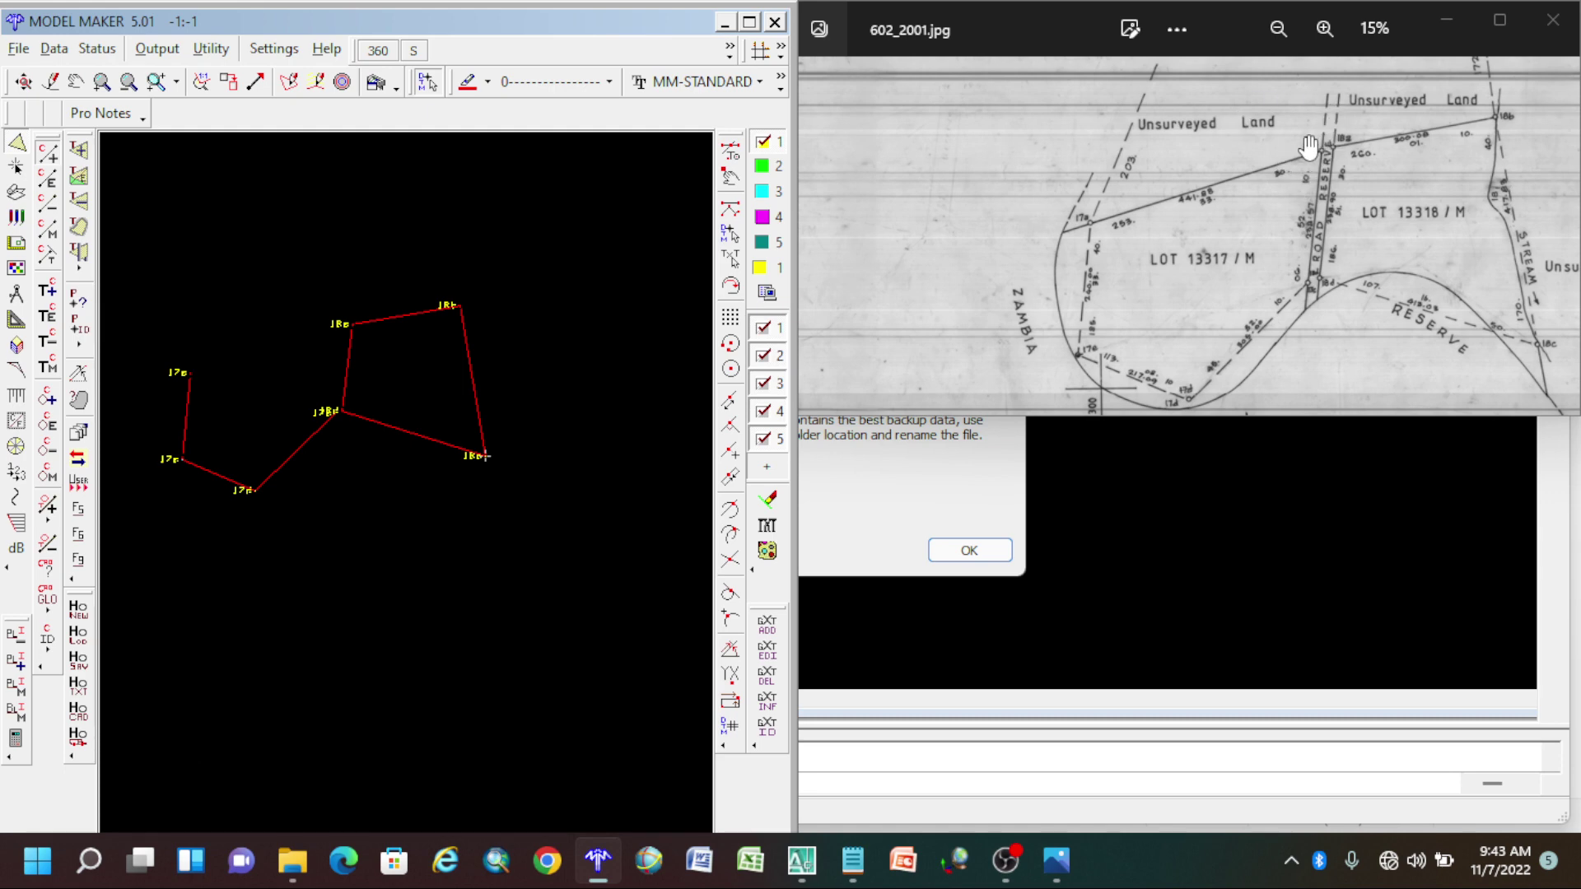
scroll(1323, 140, up, 3)
scroll(1325, 152, up, 1)
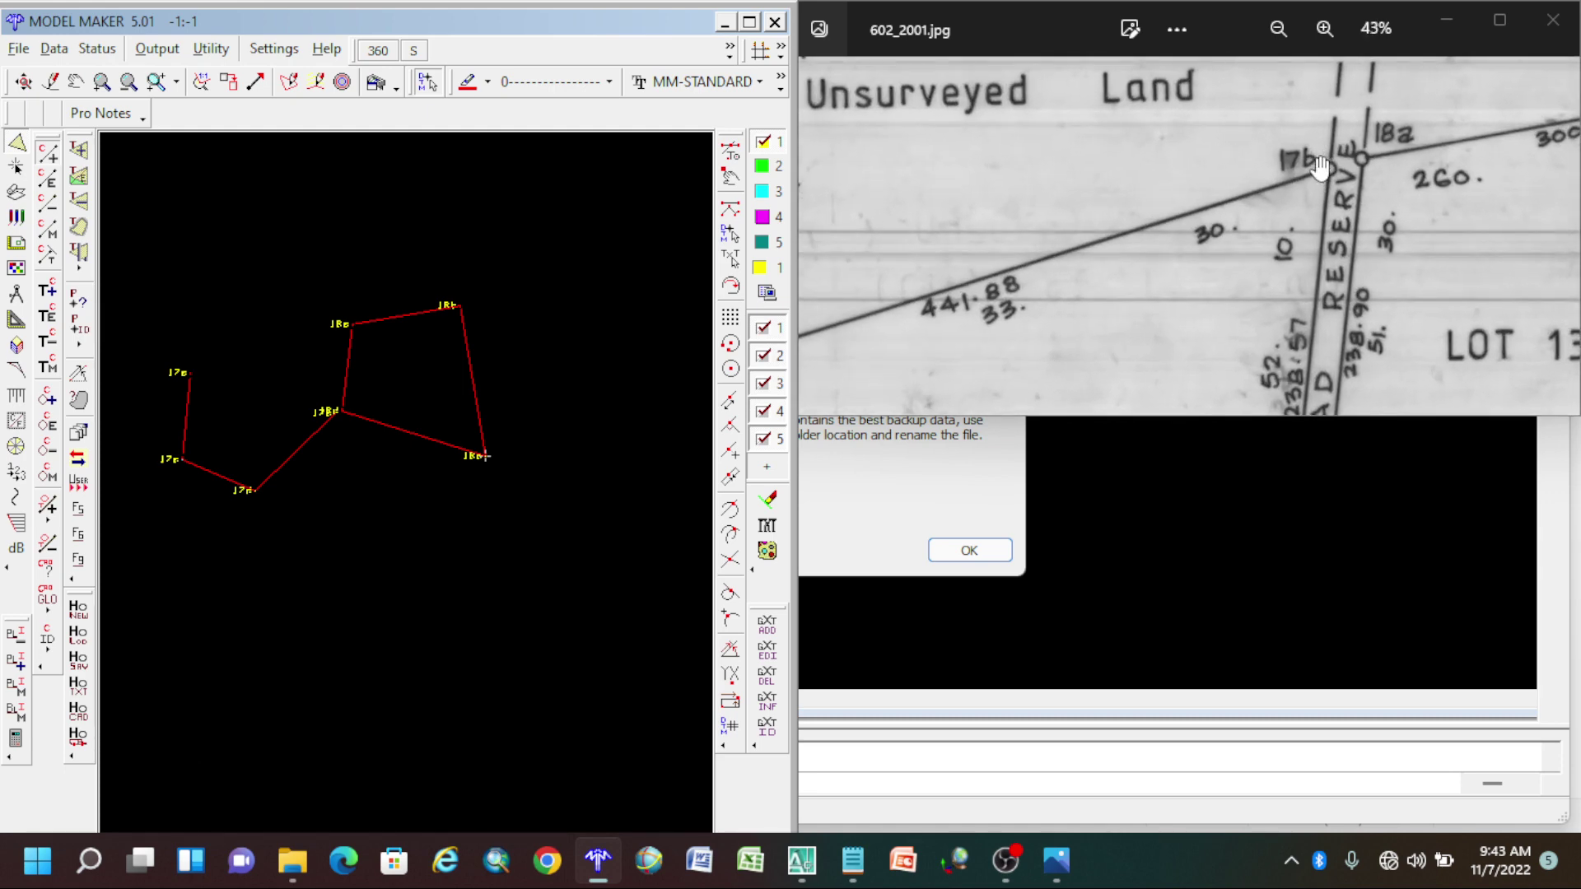
click(750, 22)
drag(956, 12, 3, 140)
Snap the plan to the right half, Model Maker to the left, and zoom the plan to 24%.
drag(1244, 32, 1577, 124)
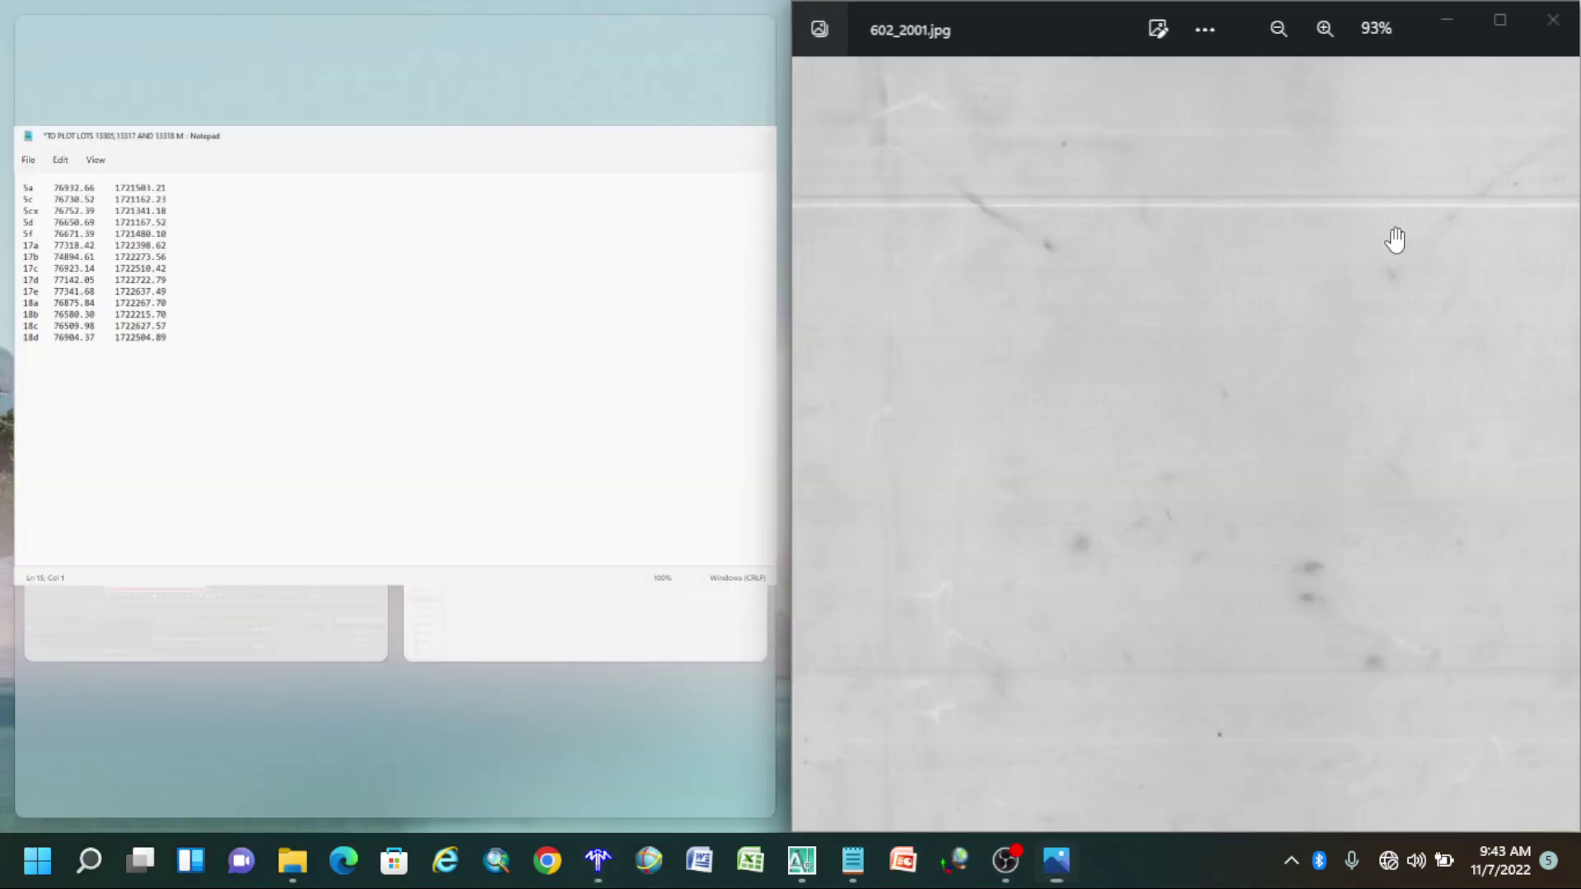
click(1338, 230)
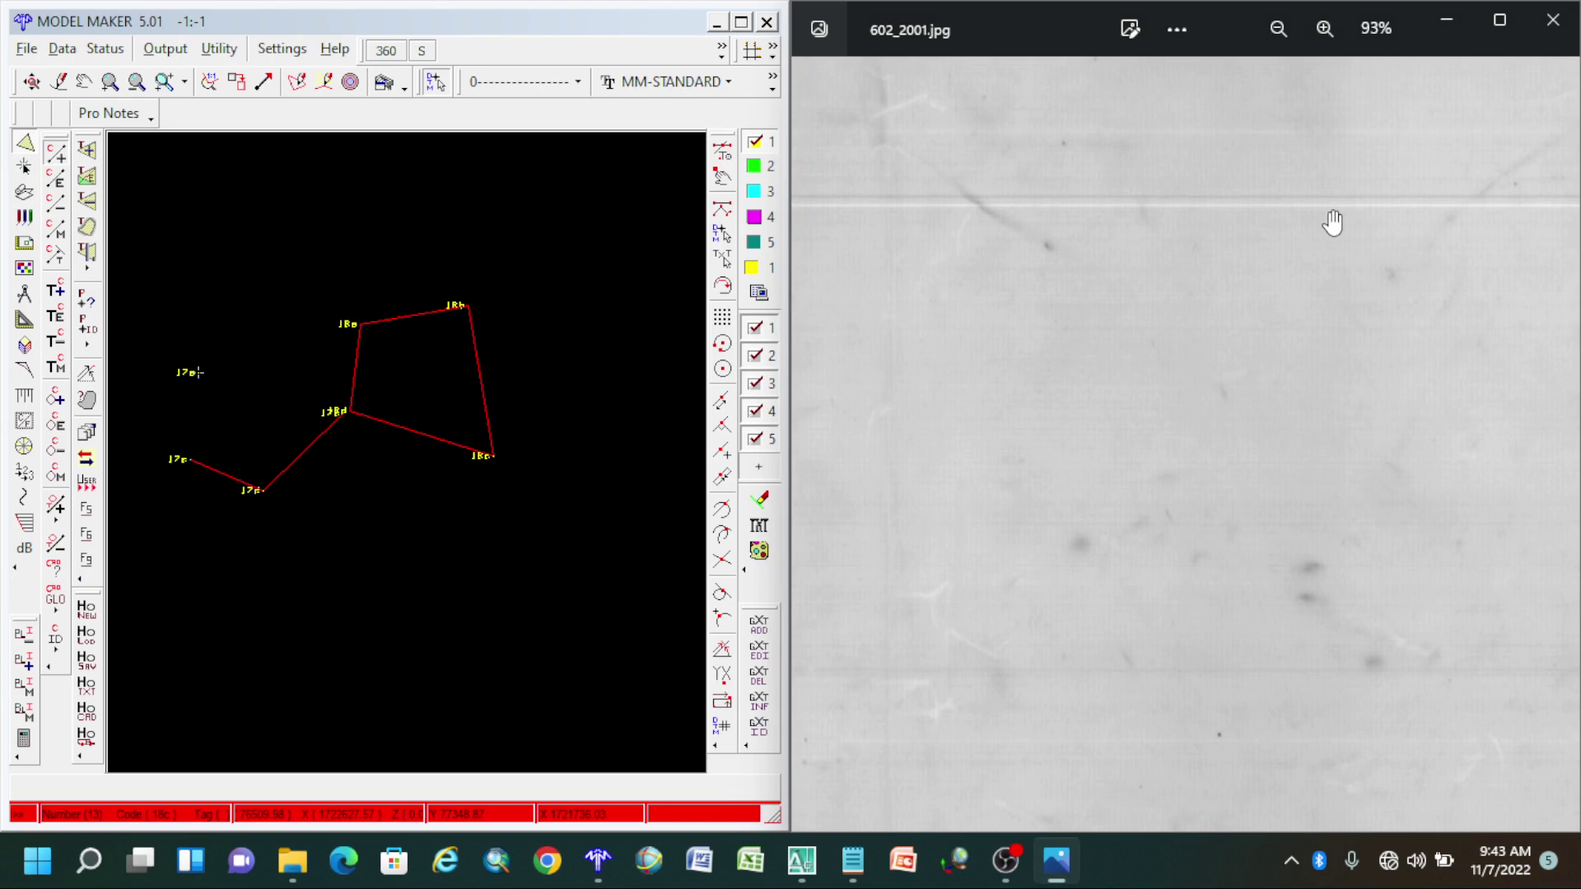
scroll(1069, 414, down, 5)
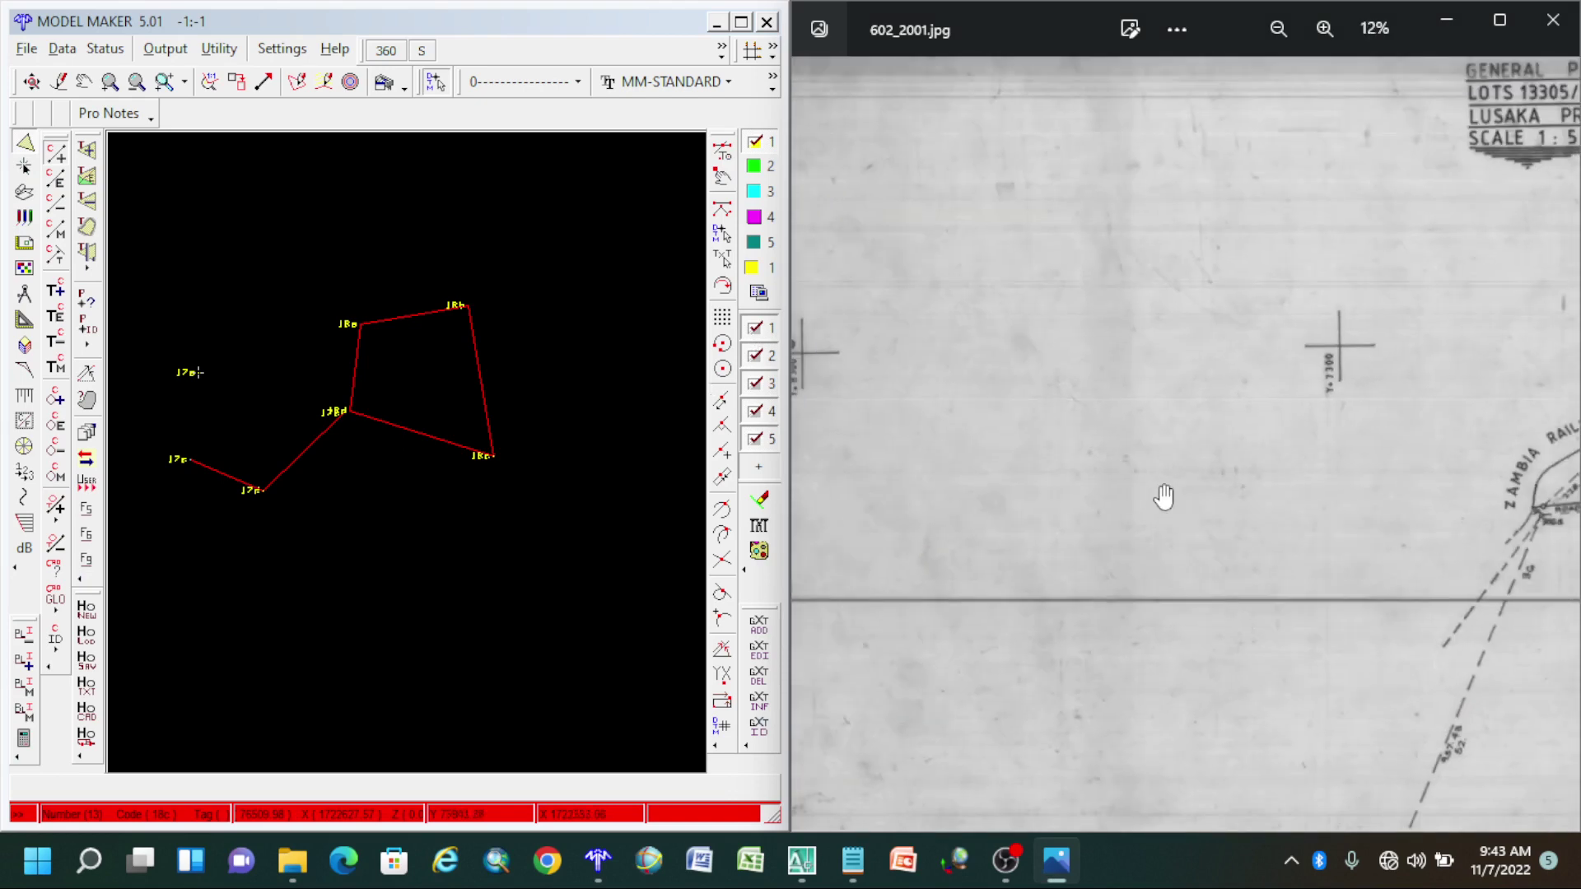
scroll(1164, 497, down, 2)
scroll(1171, 521, up, 1)
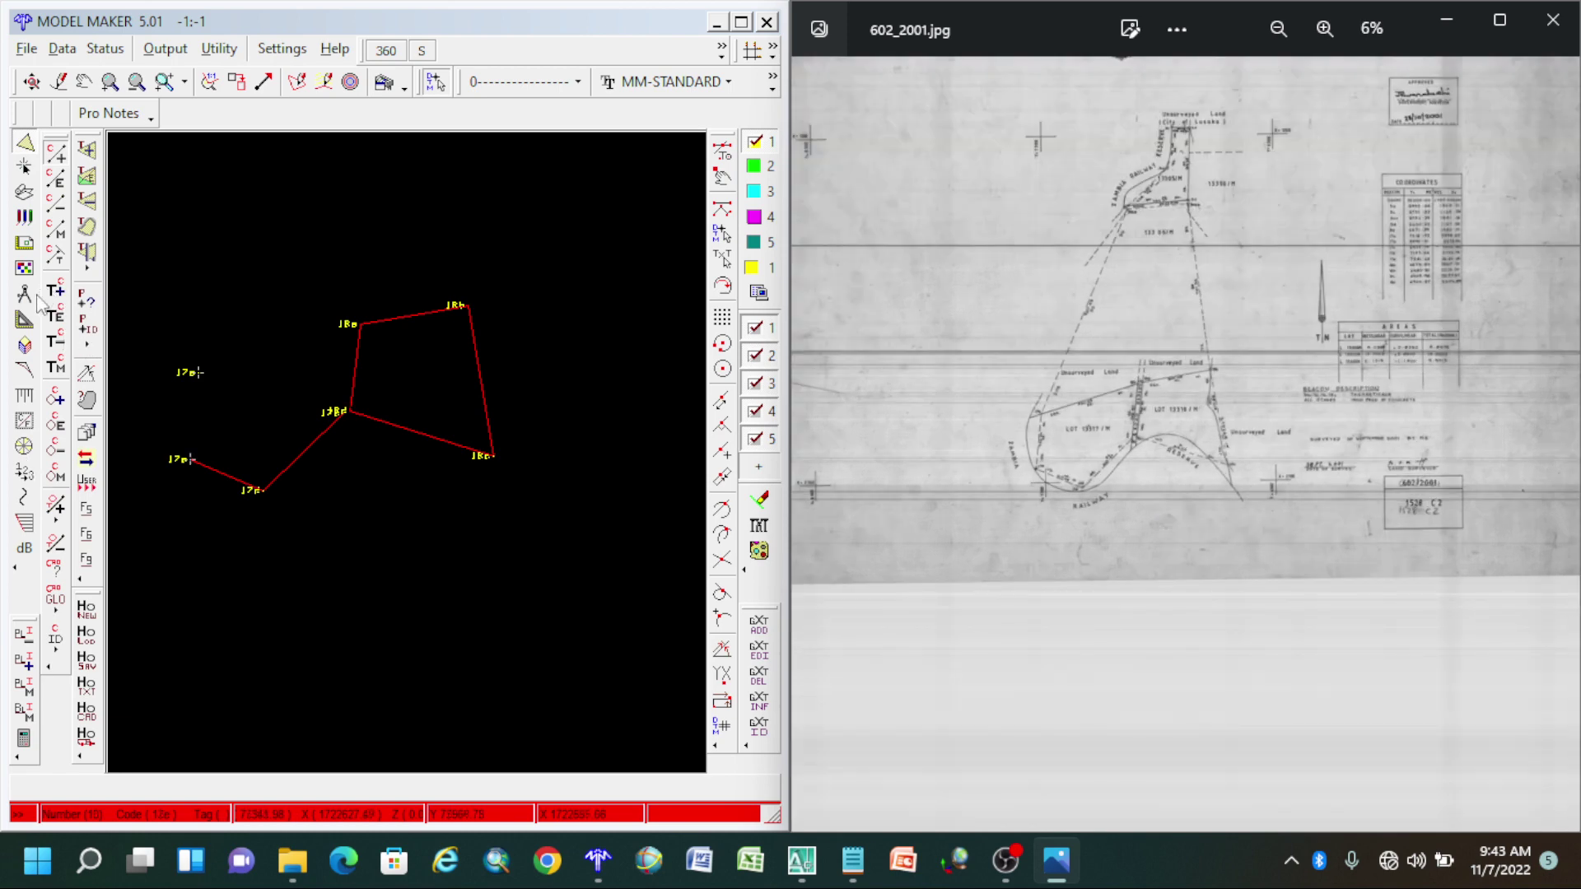
click(37, 303)
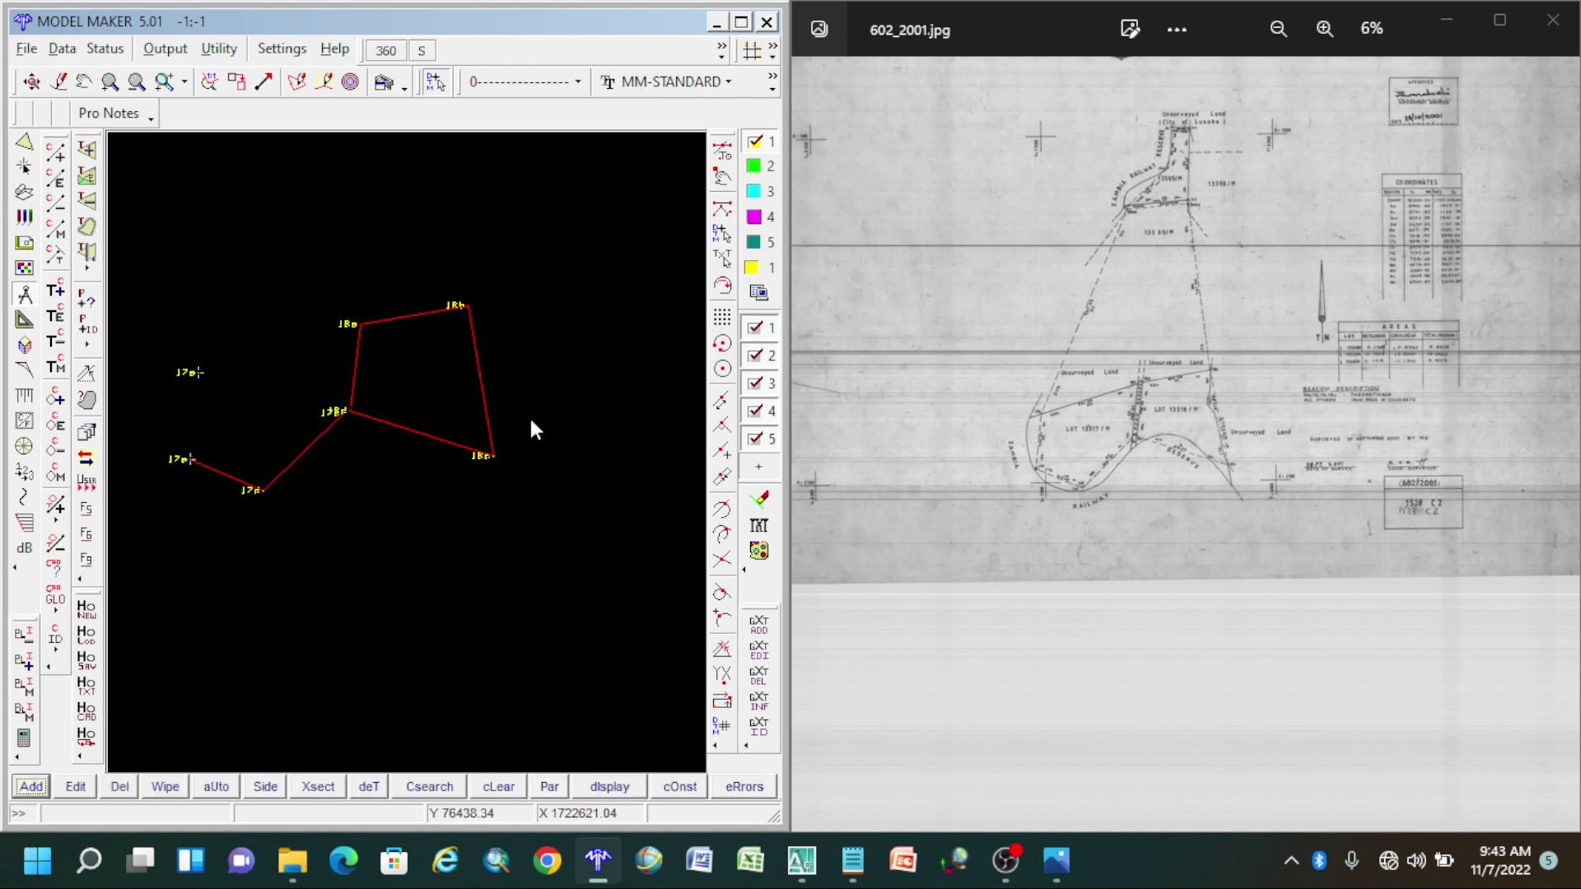
click(1191, 429)
scroll(1112, 407, up, 5)
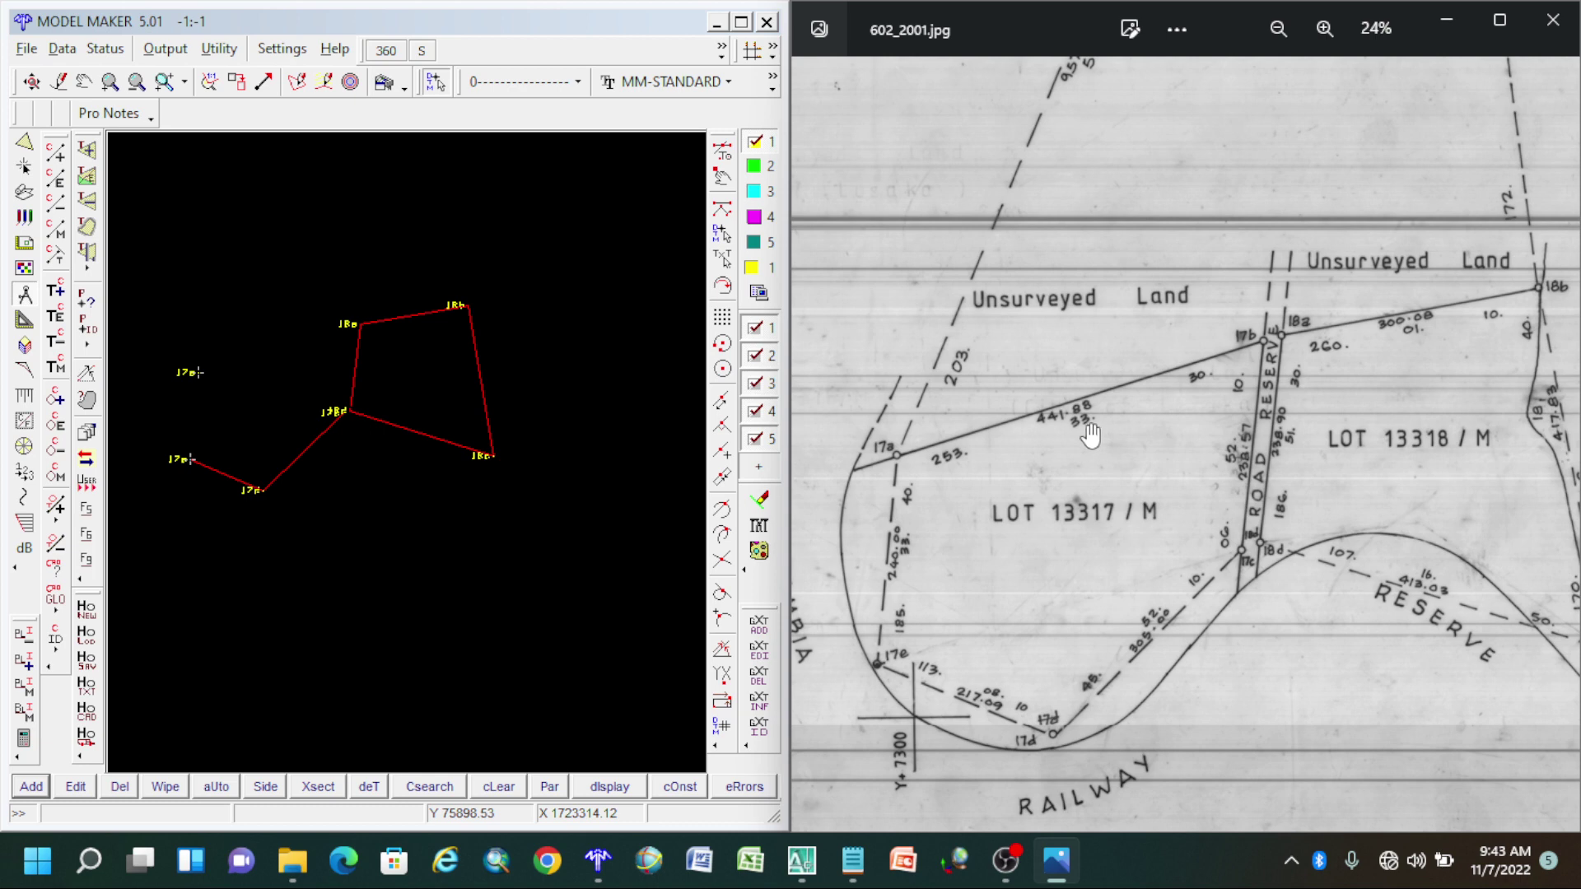
Open Survey functions, dismiss the HASP error, run in demo mode, and cancel a trial Join.
click(632, 348)
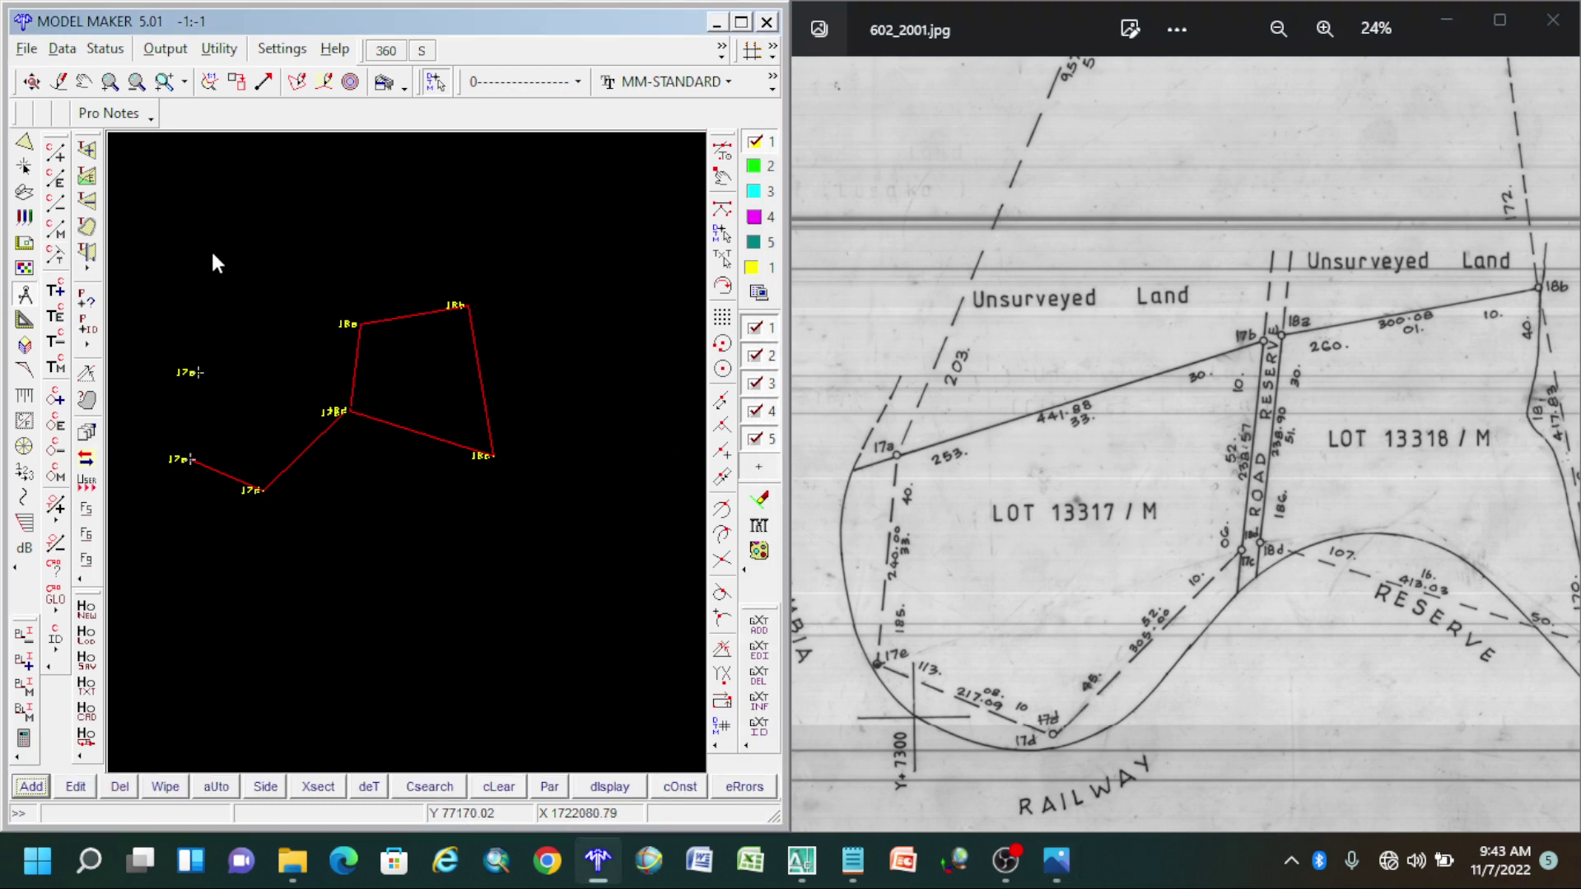
click(27, 298)
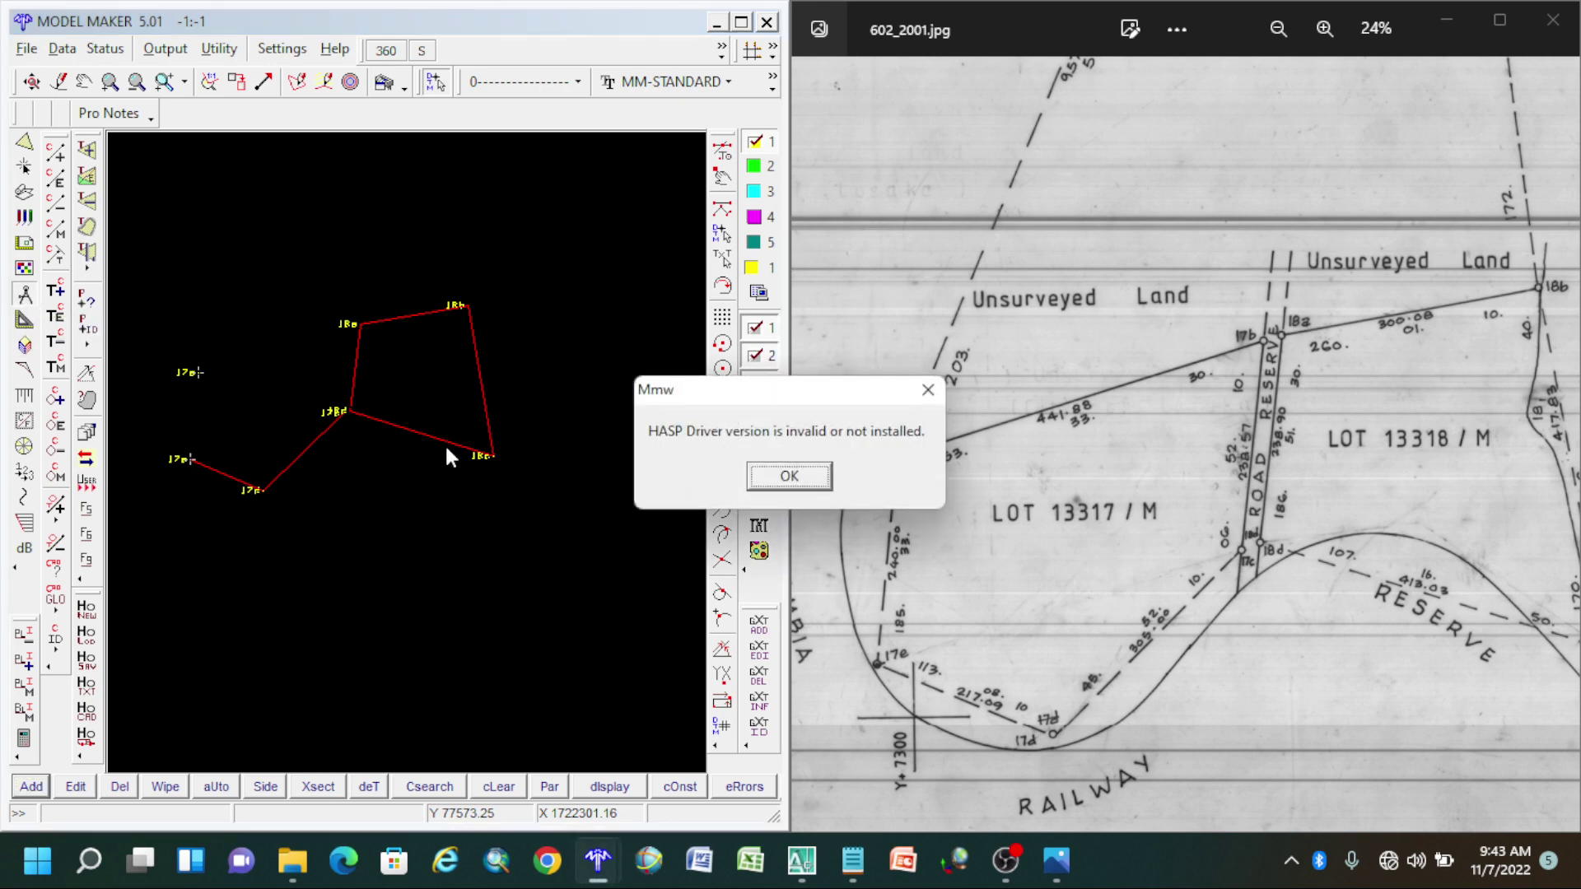
click(794, 477)
click(898, 544)
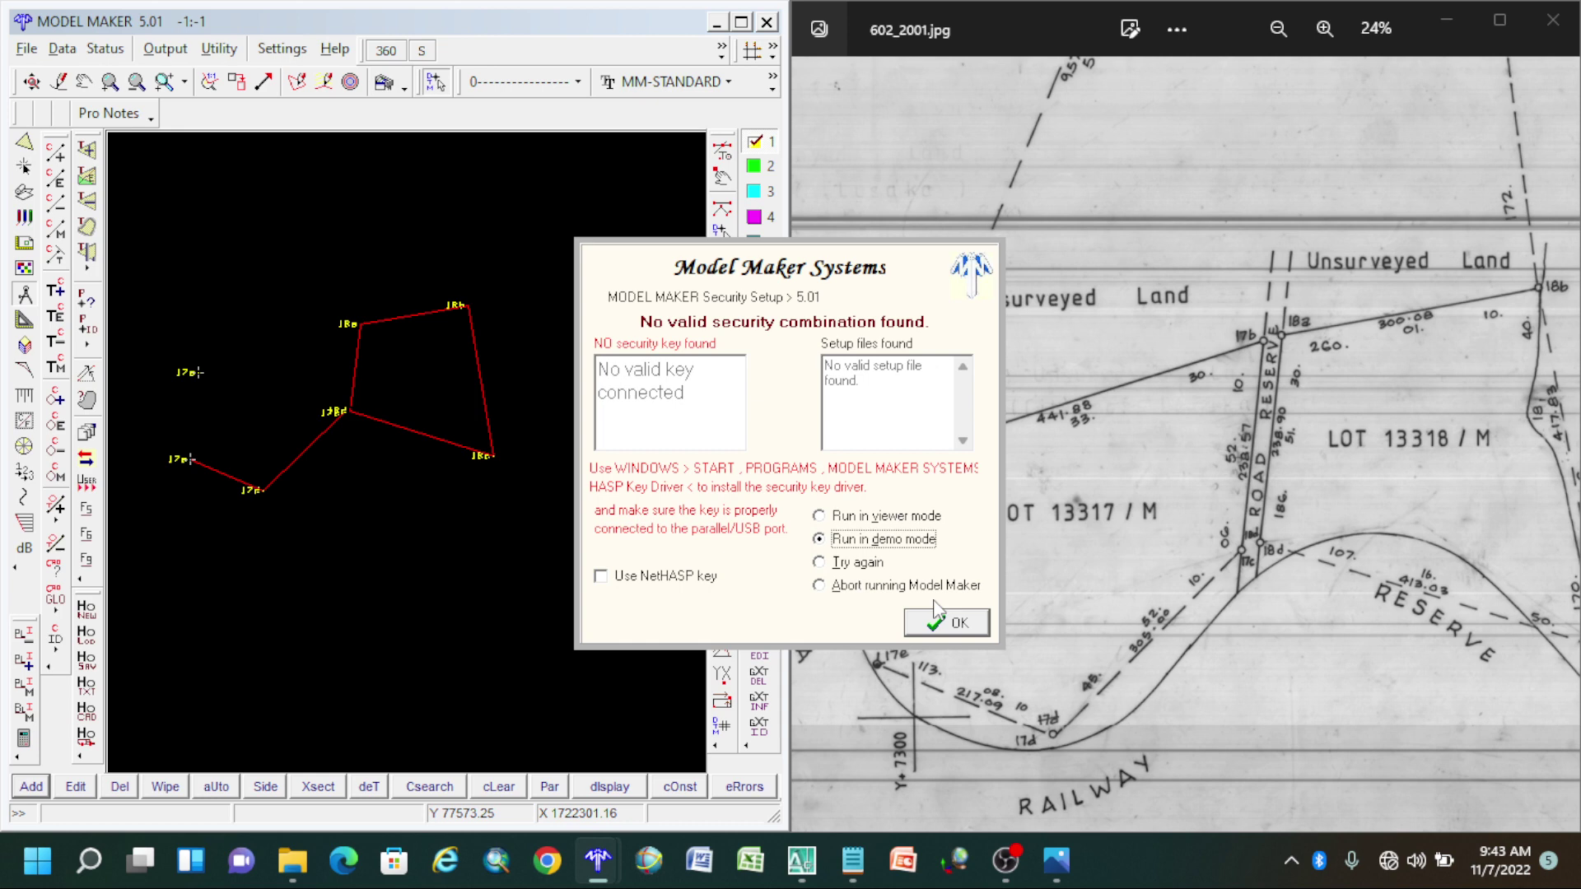
click(943, 619)
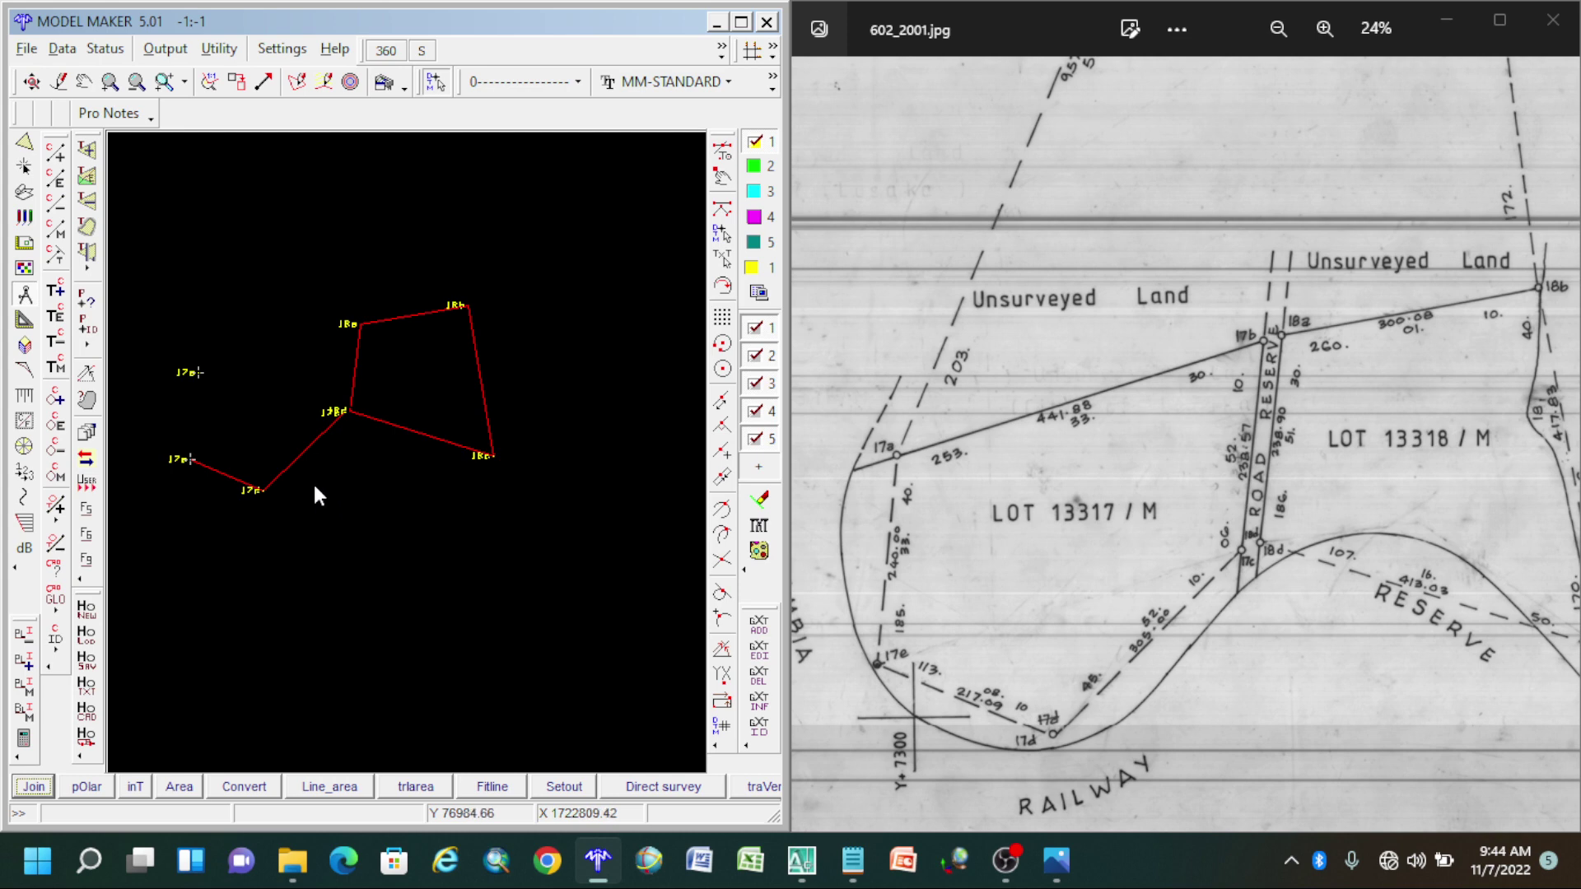
click(43, 786)
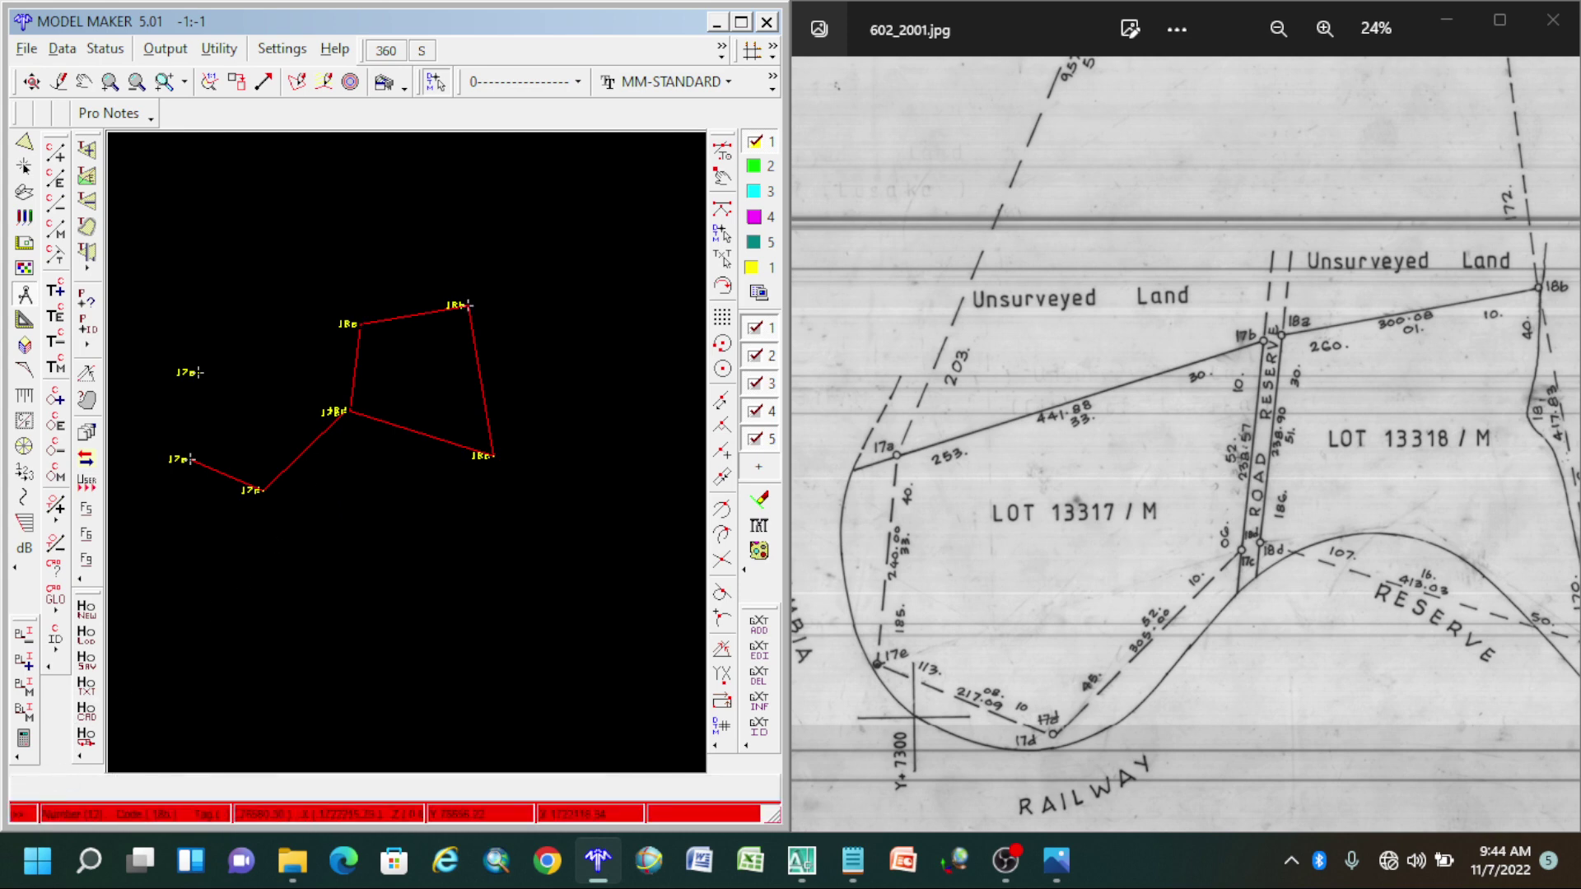
key(Escape)
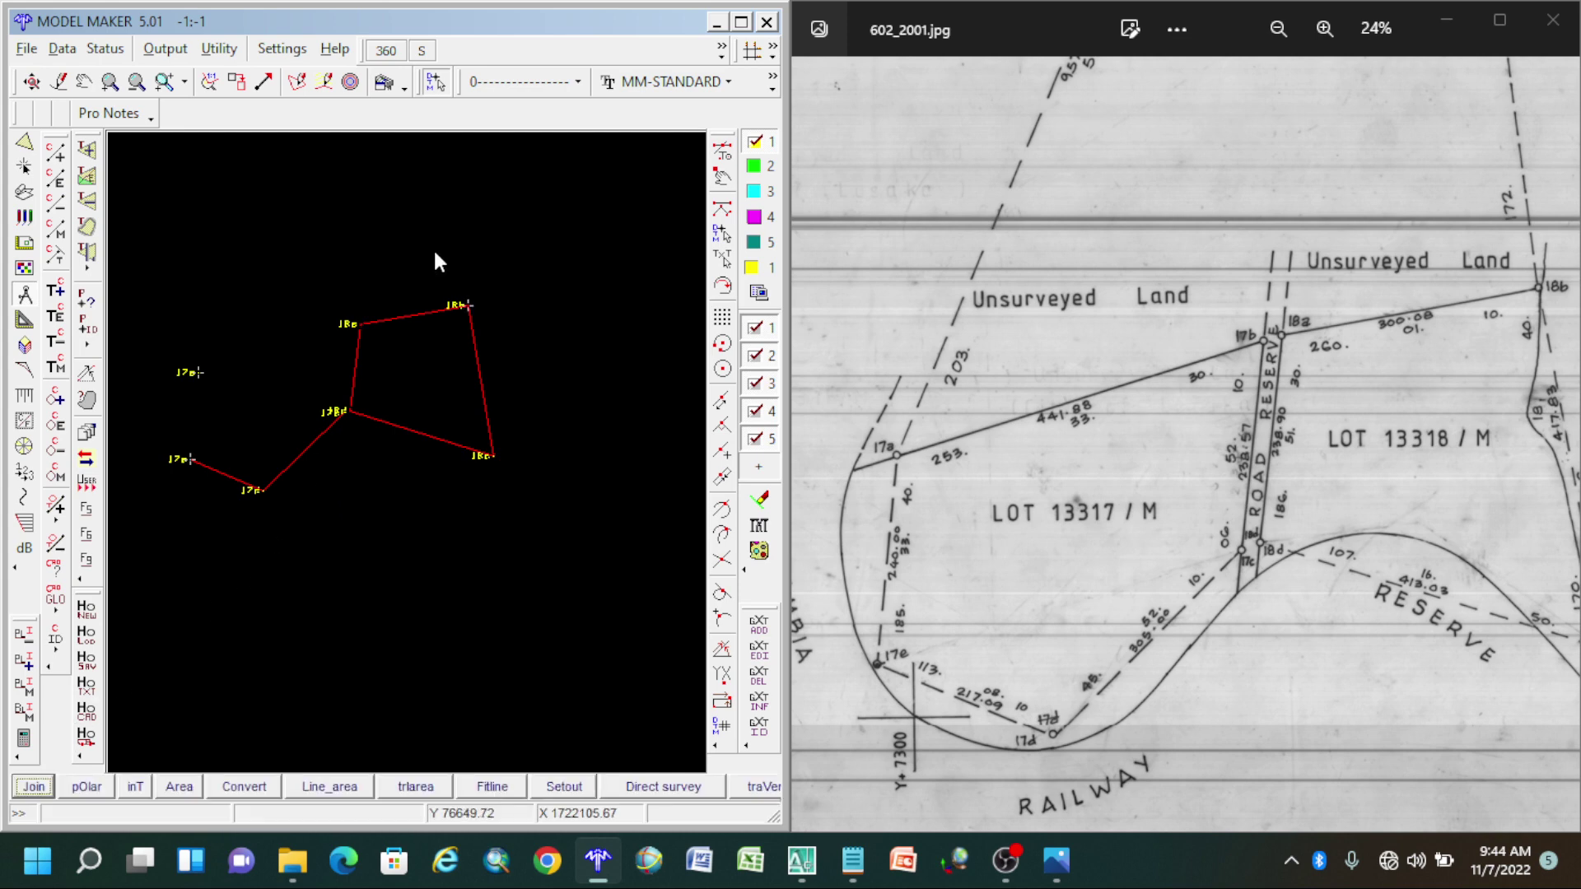
Compute a polar point from 17a at distance 441.88 with the plan's bearing.
click(85, 787)
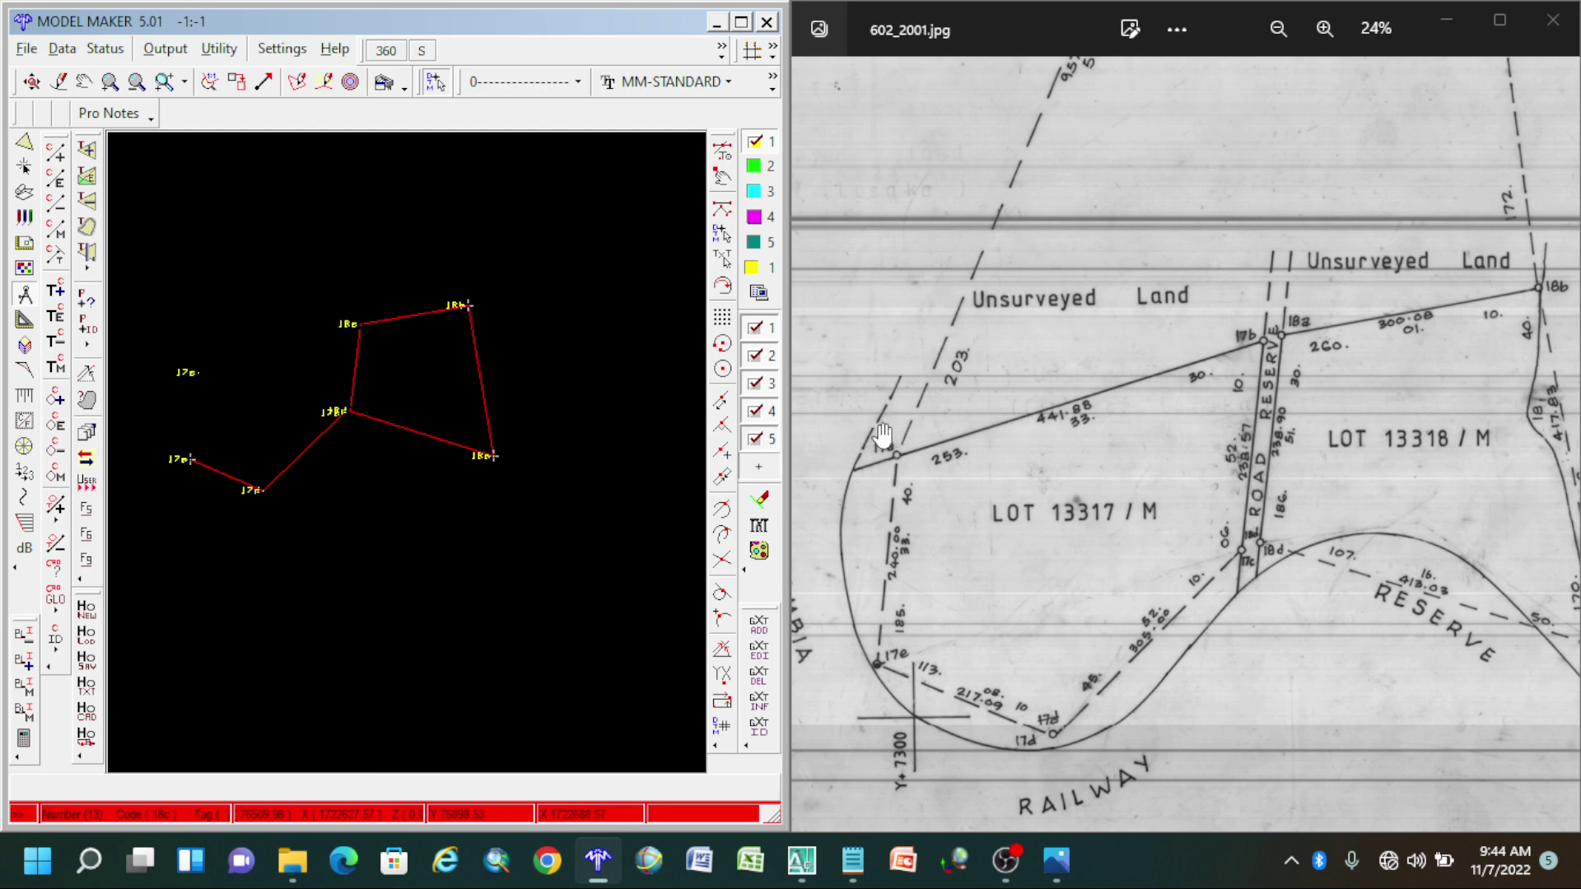
click(191, 373)
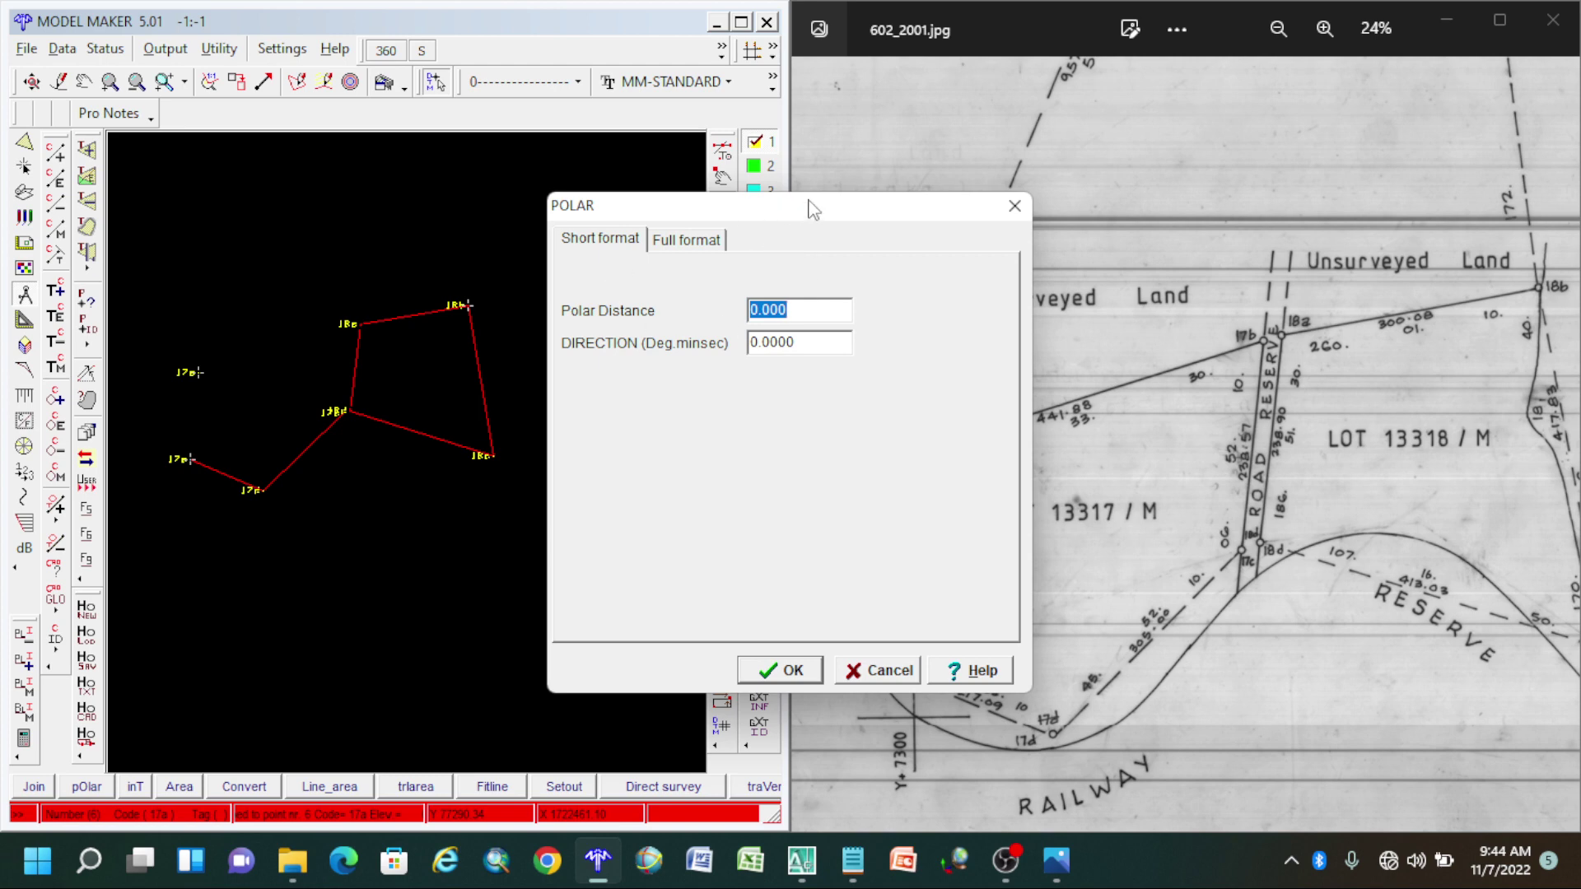
drag(810, 208, 543, 101)
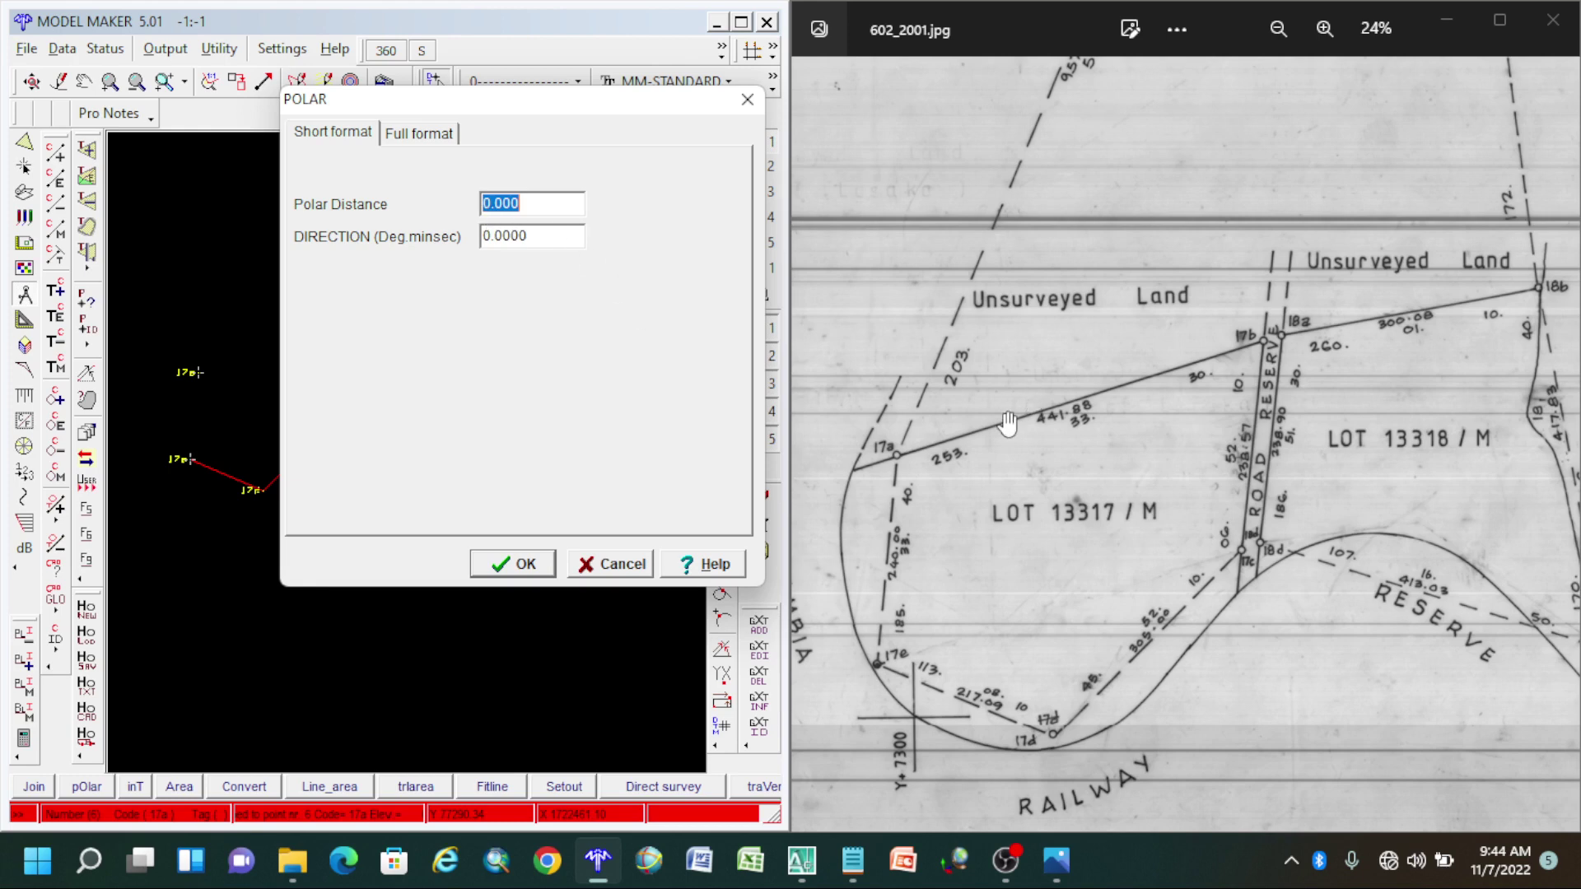
text(441.88)
key(Tab)
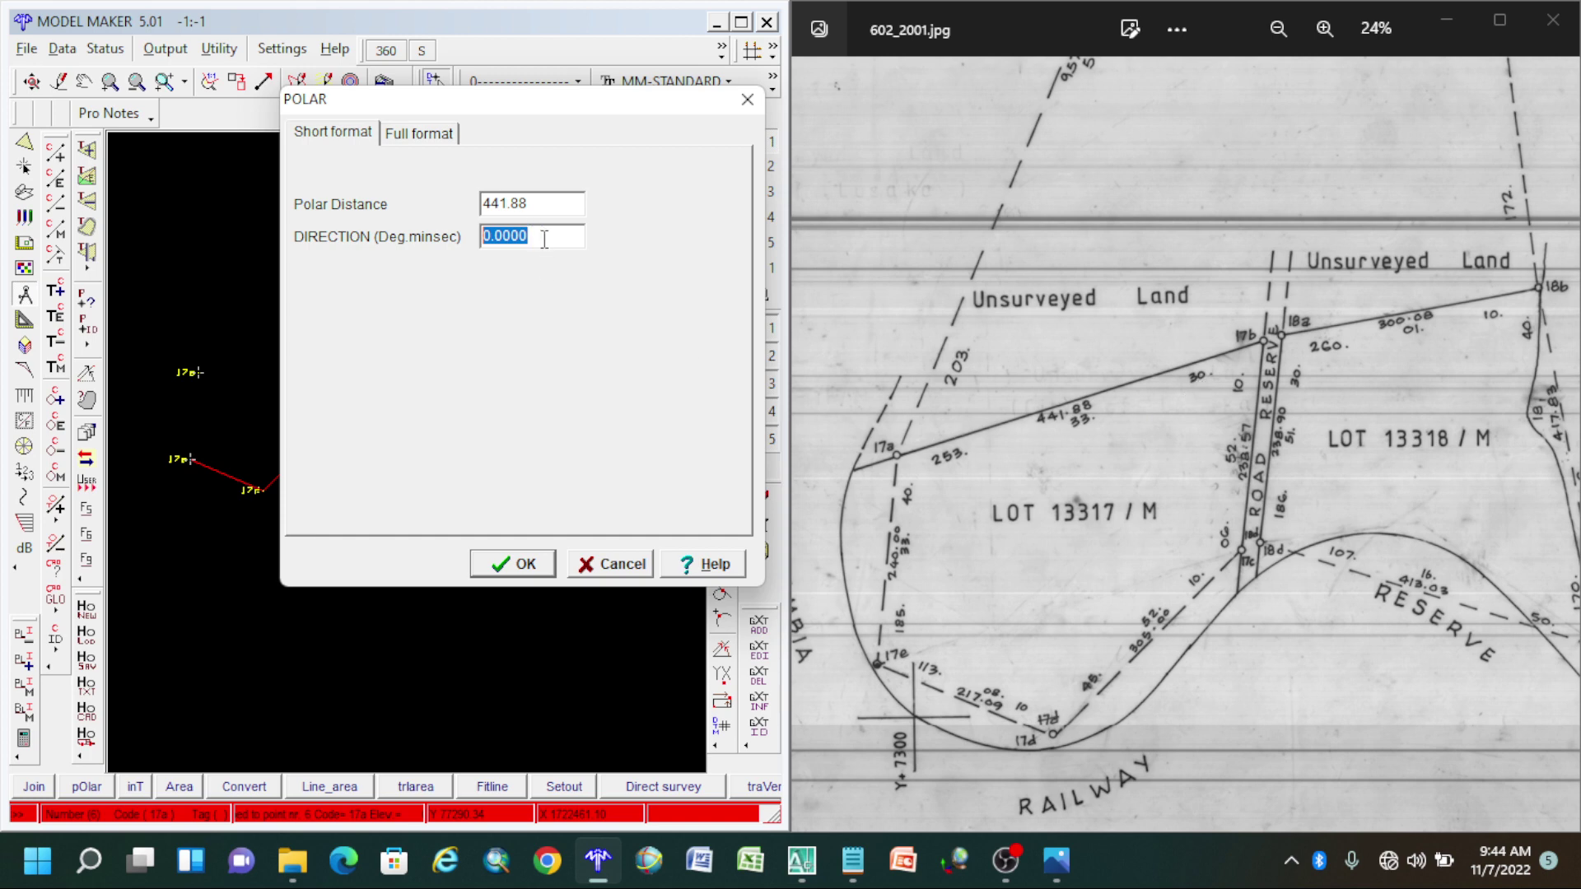
text(253.3330)
click(512, 564)
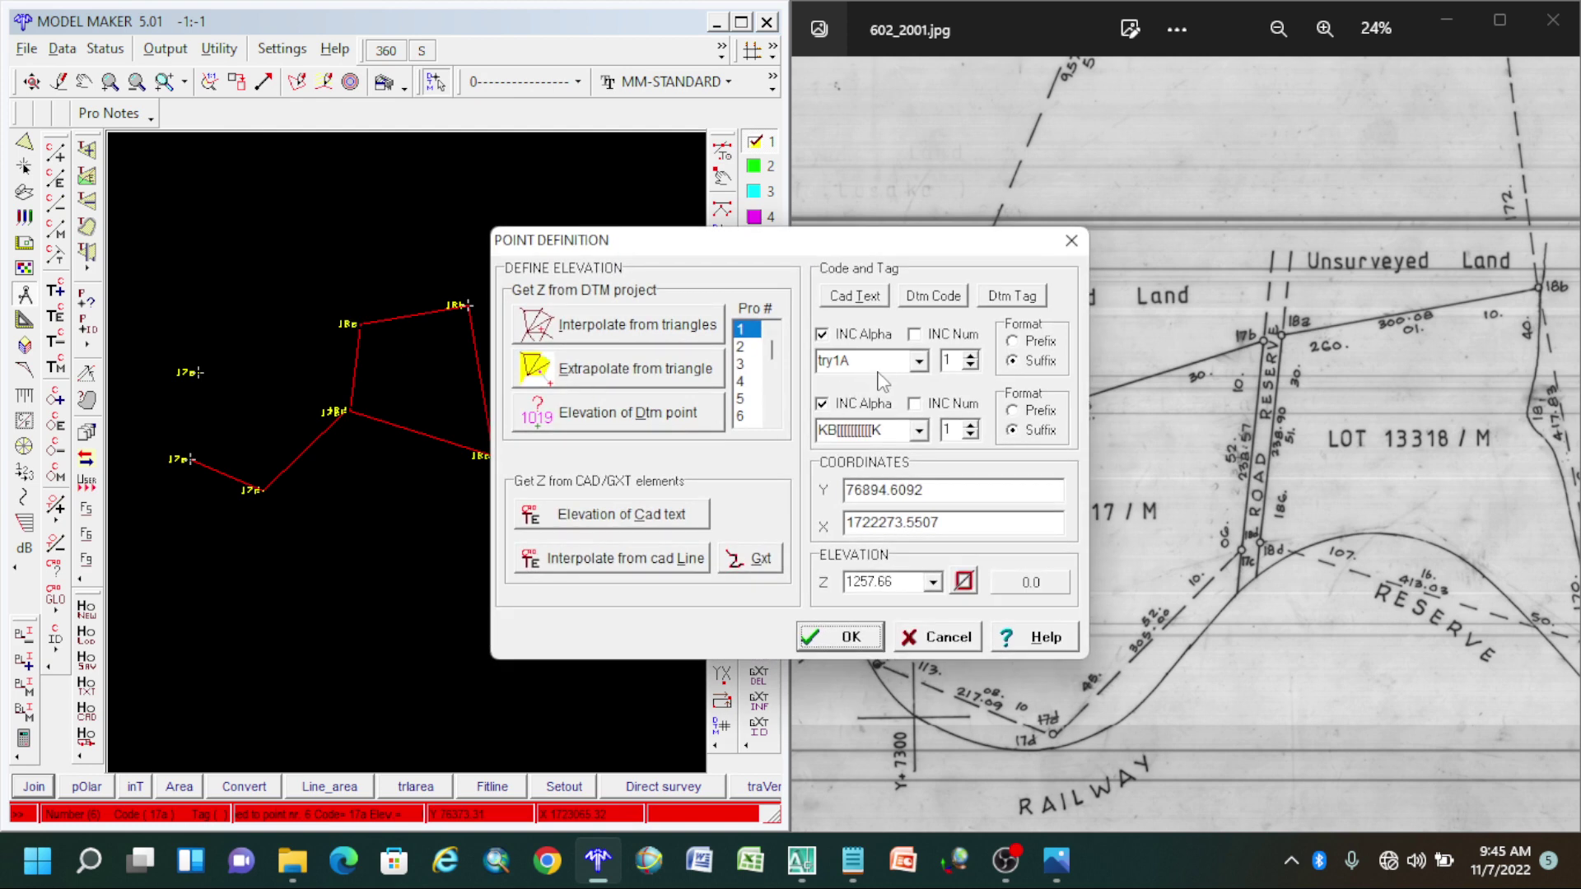
Code the new point 17b and dismiss the polar result information.
double_click(883, 361)
text(17b)
click(853, 642)
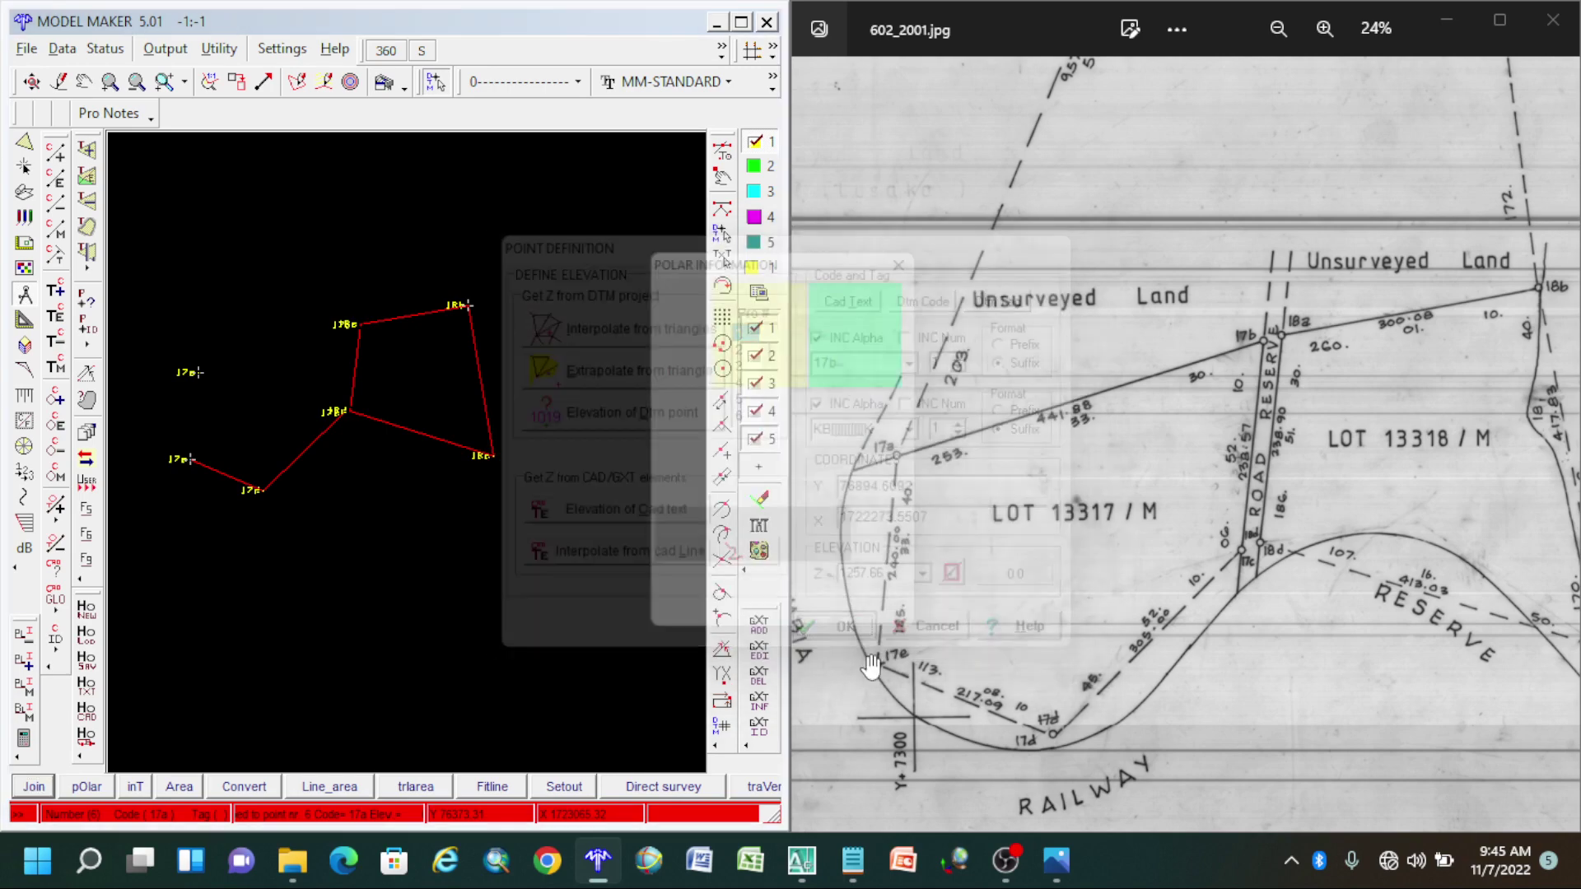
key(Return)
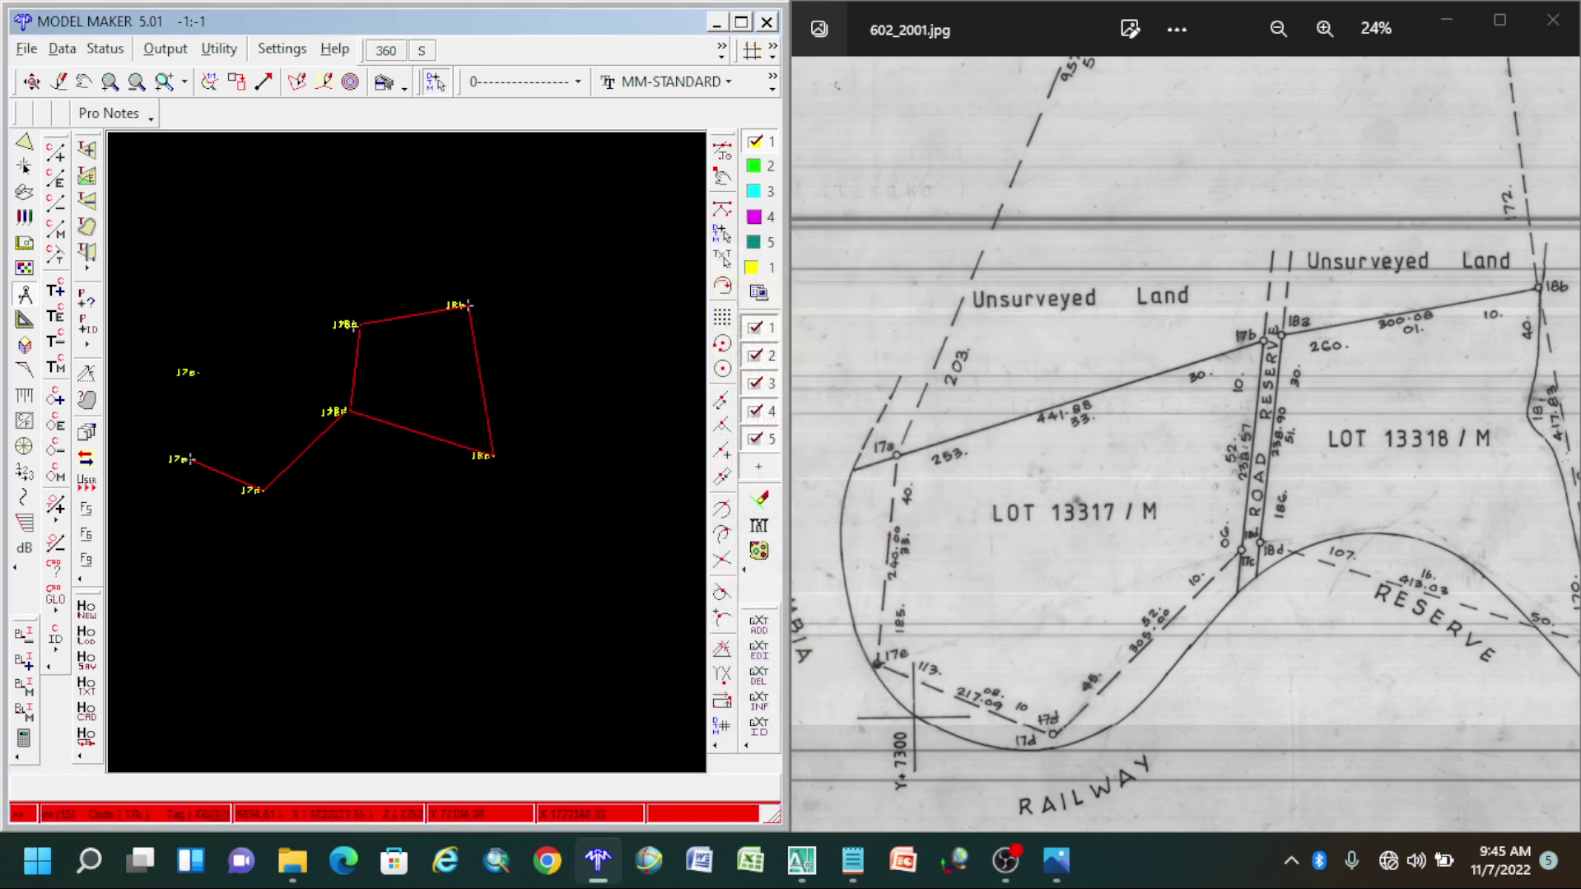
Draw two-point boundary lines from 17a to 17b and from 17b to 17c.
click(742, 22)
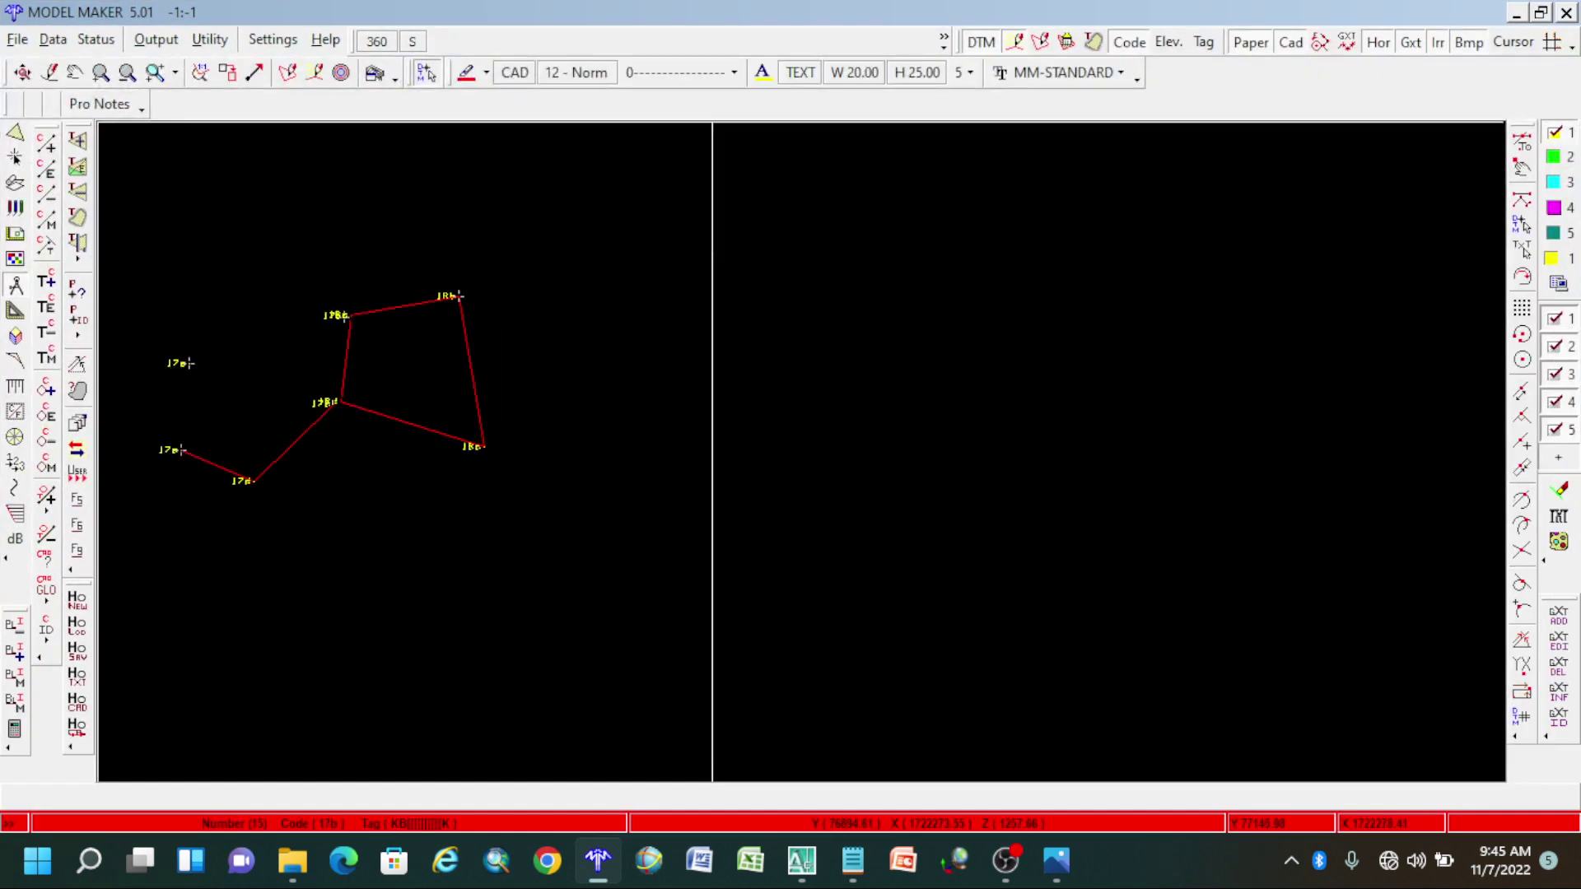
scroll(1316, 370, up, 1)
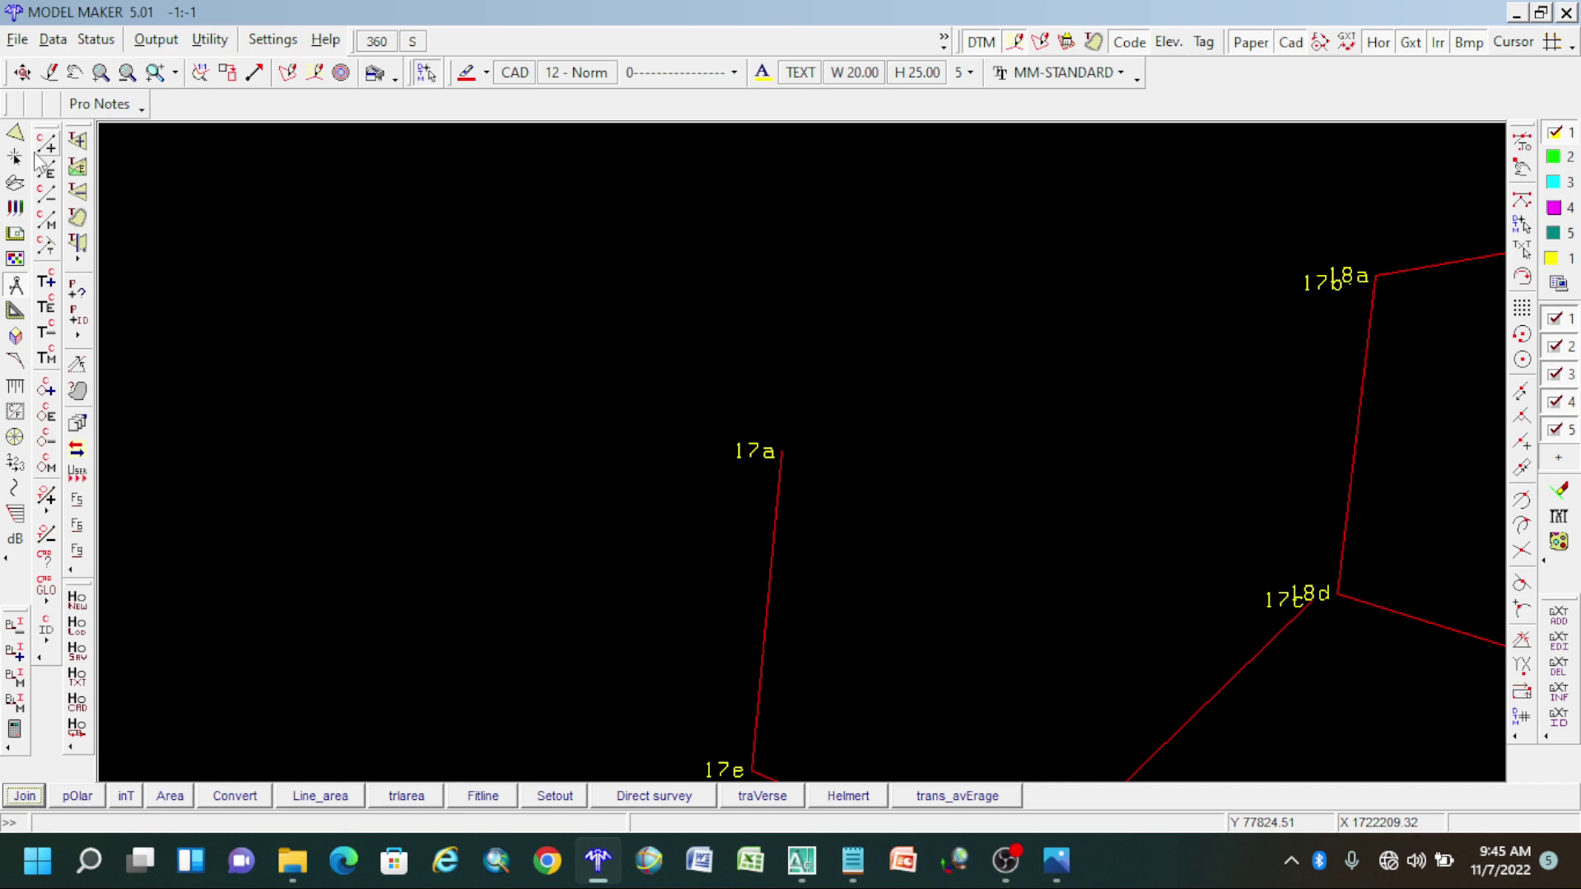
click(700, 355)
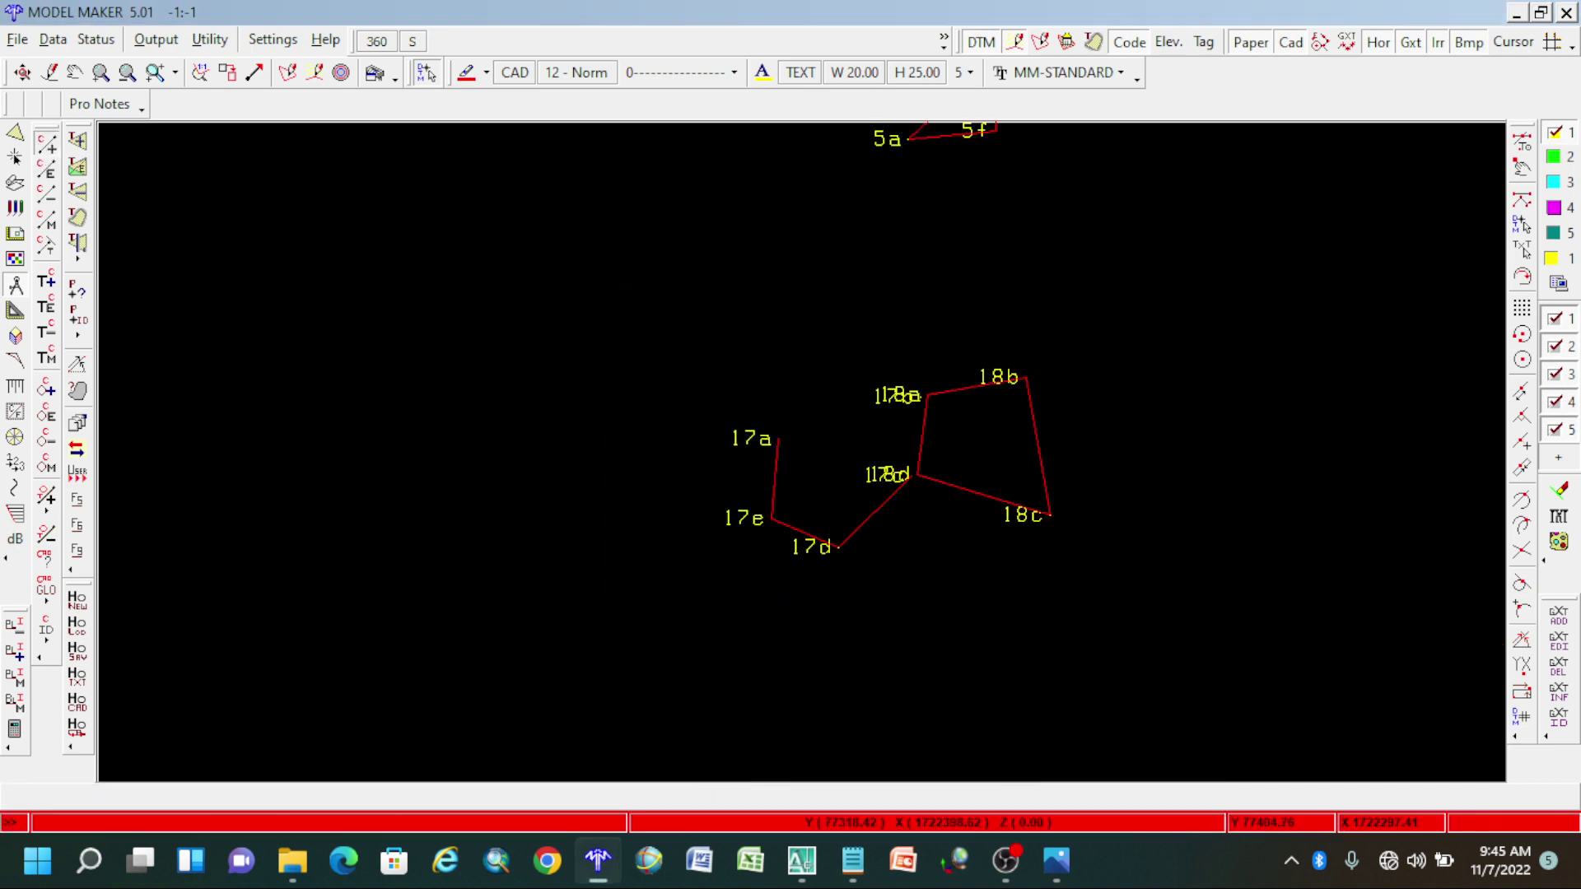
click(777, 439)
scroll(891, 392, up, 2)
click(1000, 414)
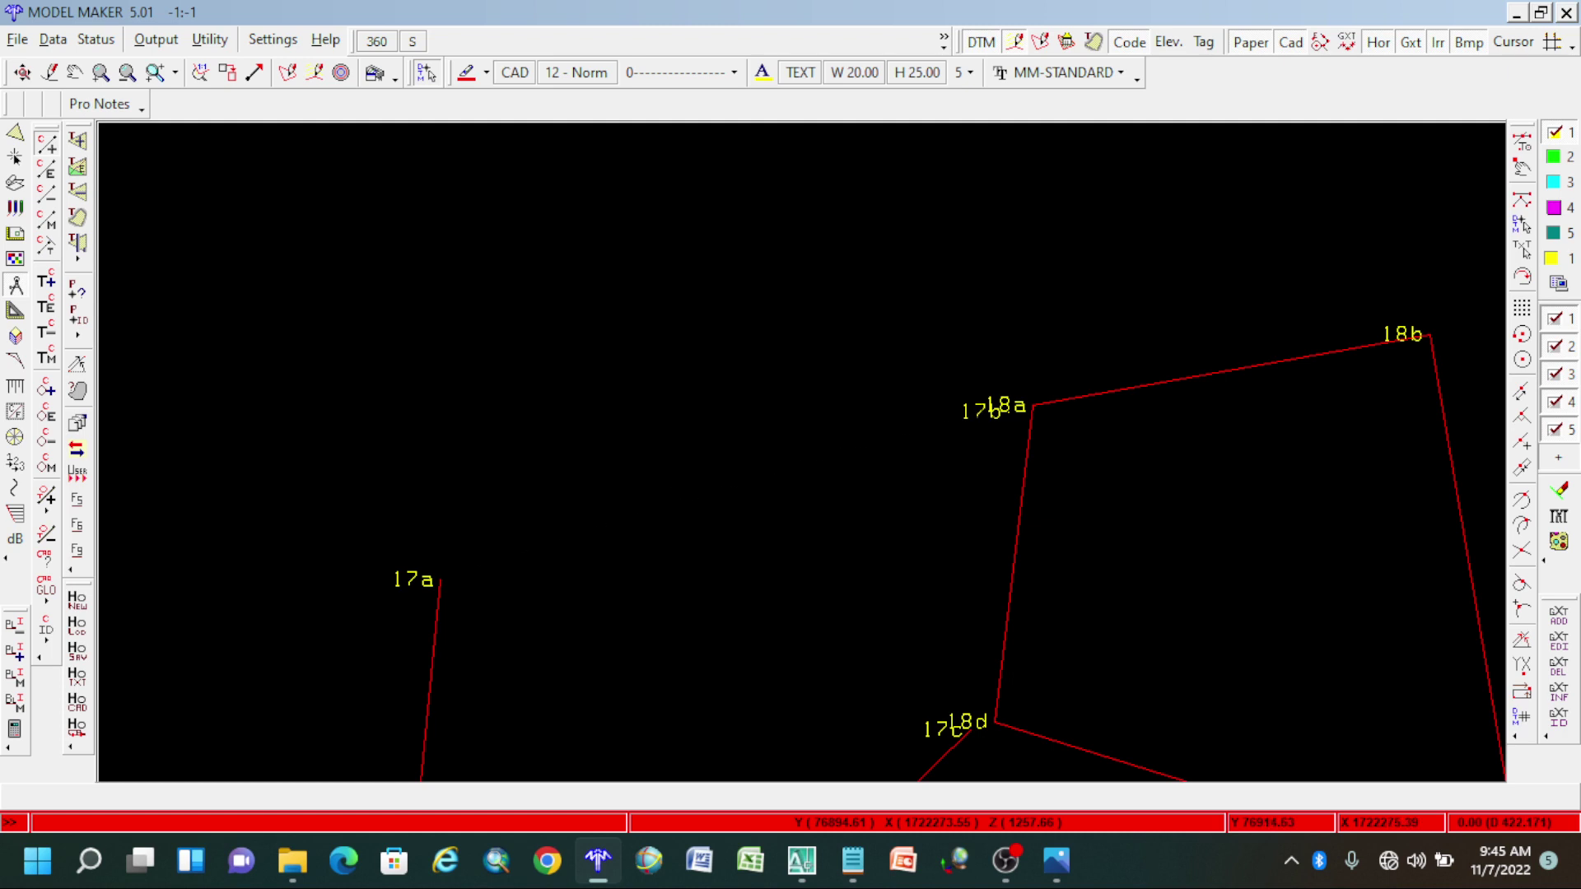
click(971, 729)
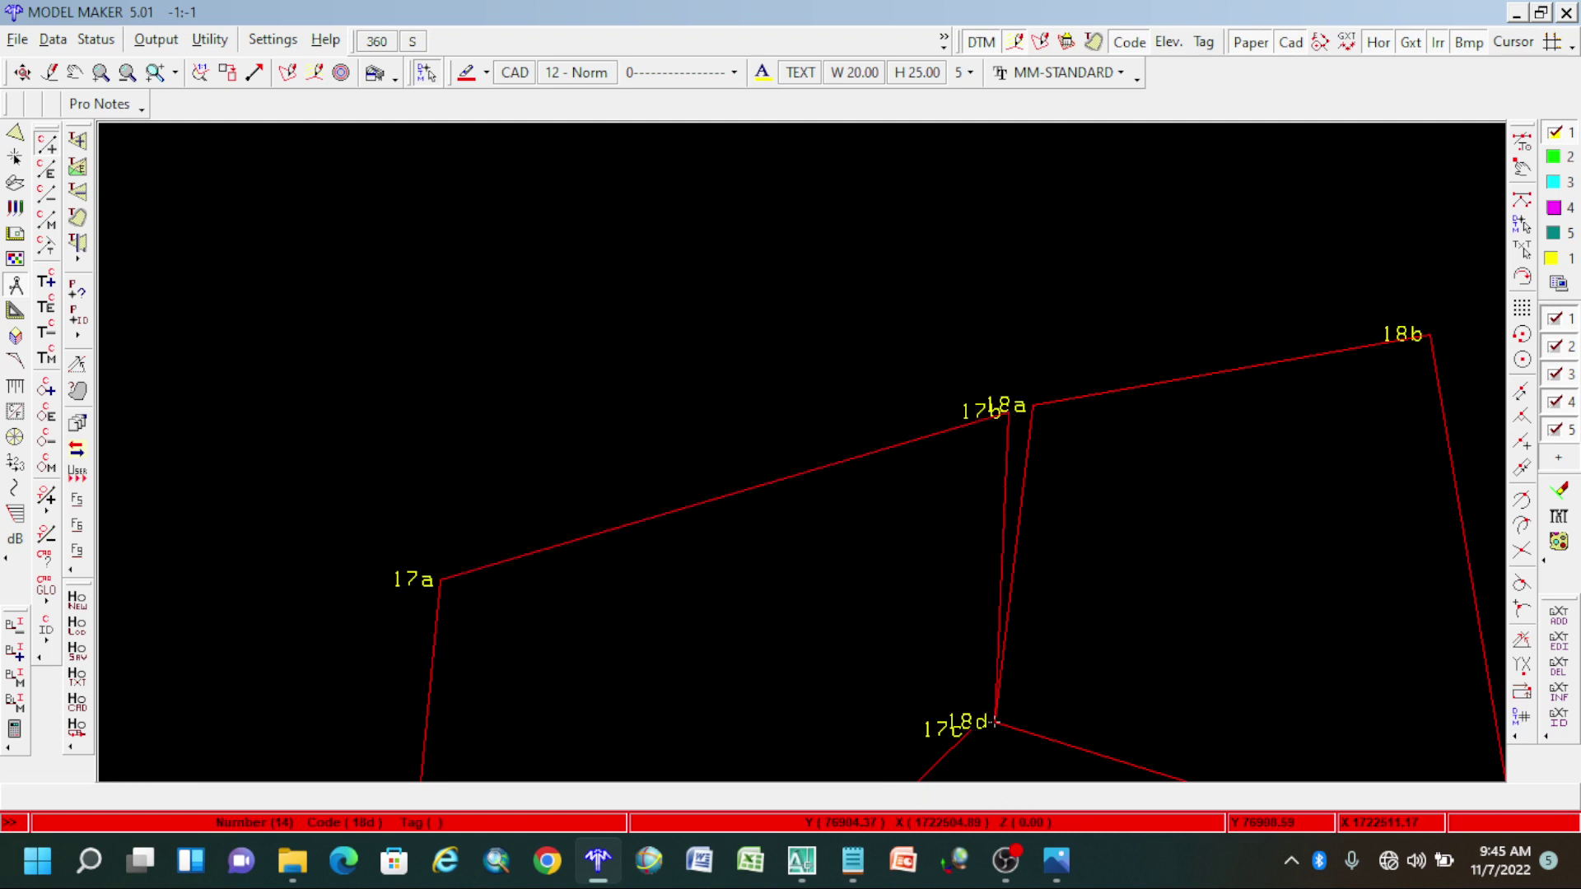
click(1008, 416)
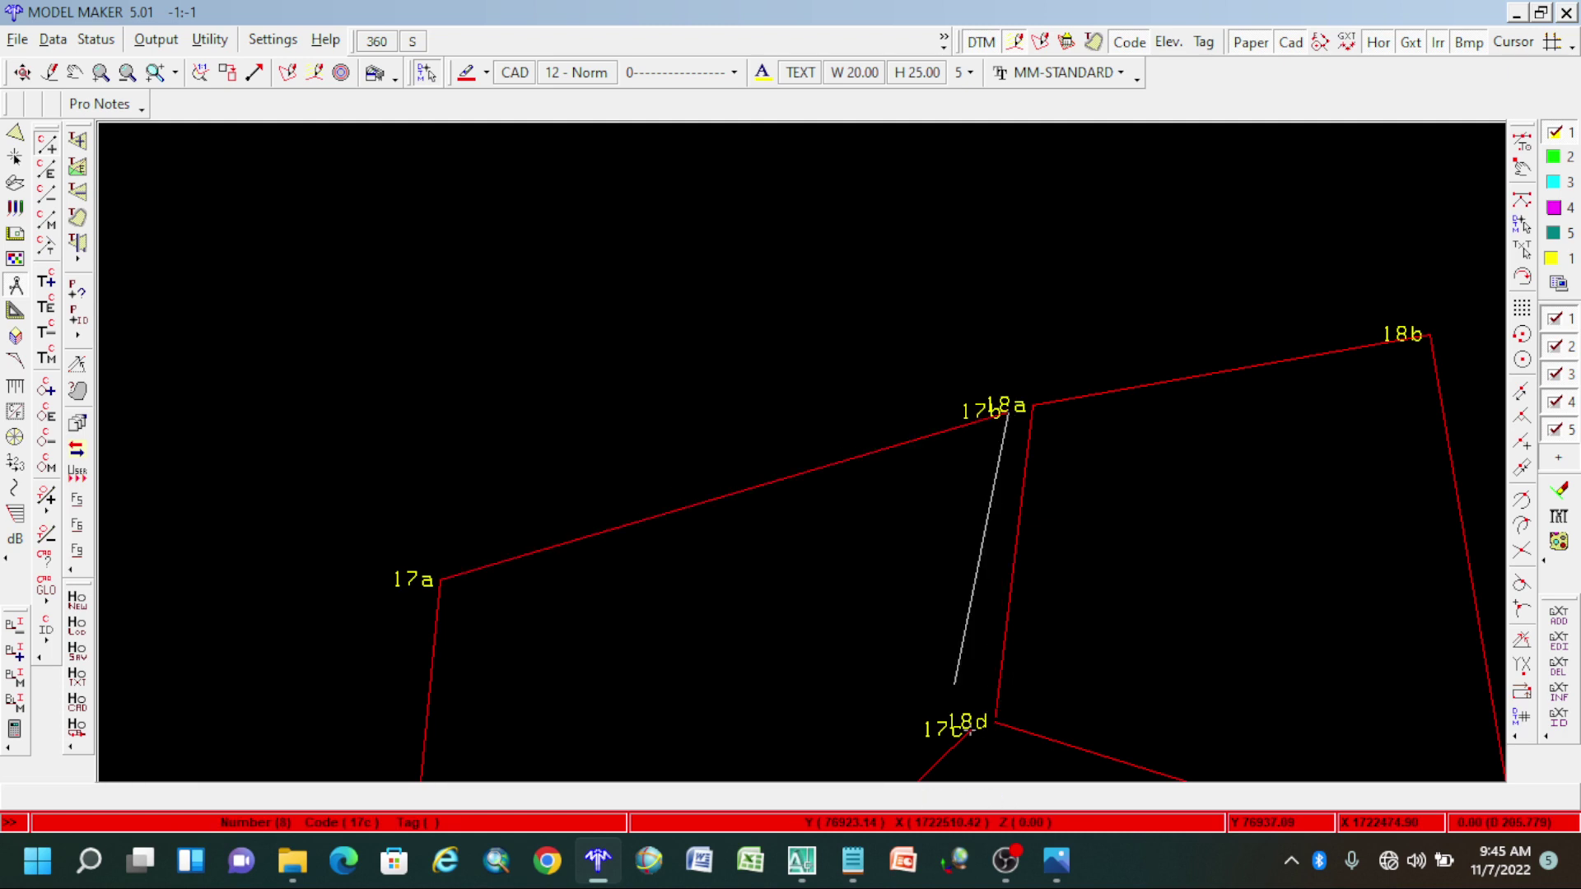
After checking the survey plan, draw boundary lines joining 17a to 5a and 5f to 18b.
scroll(854, 531, down, 2)
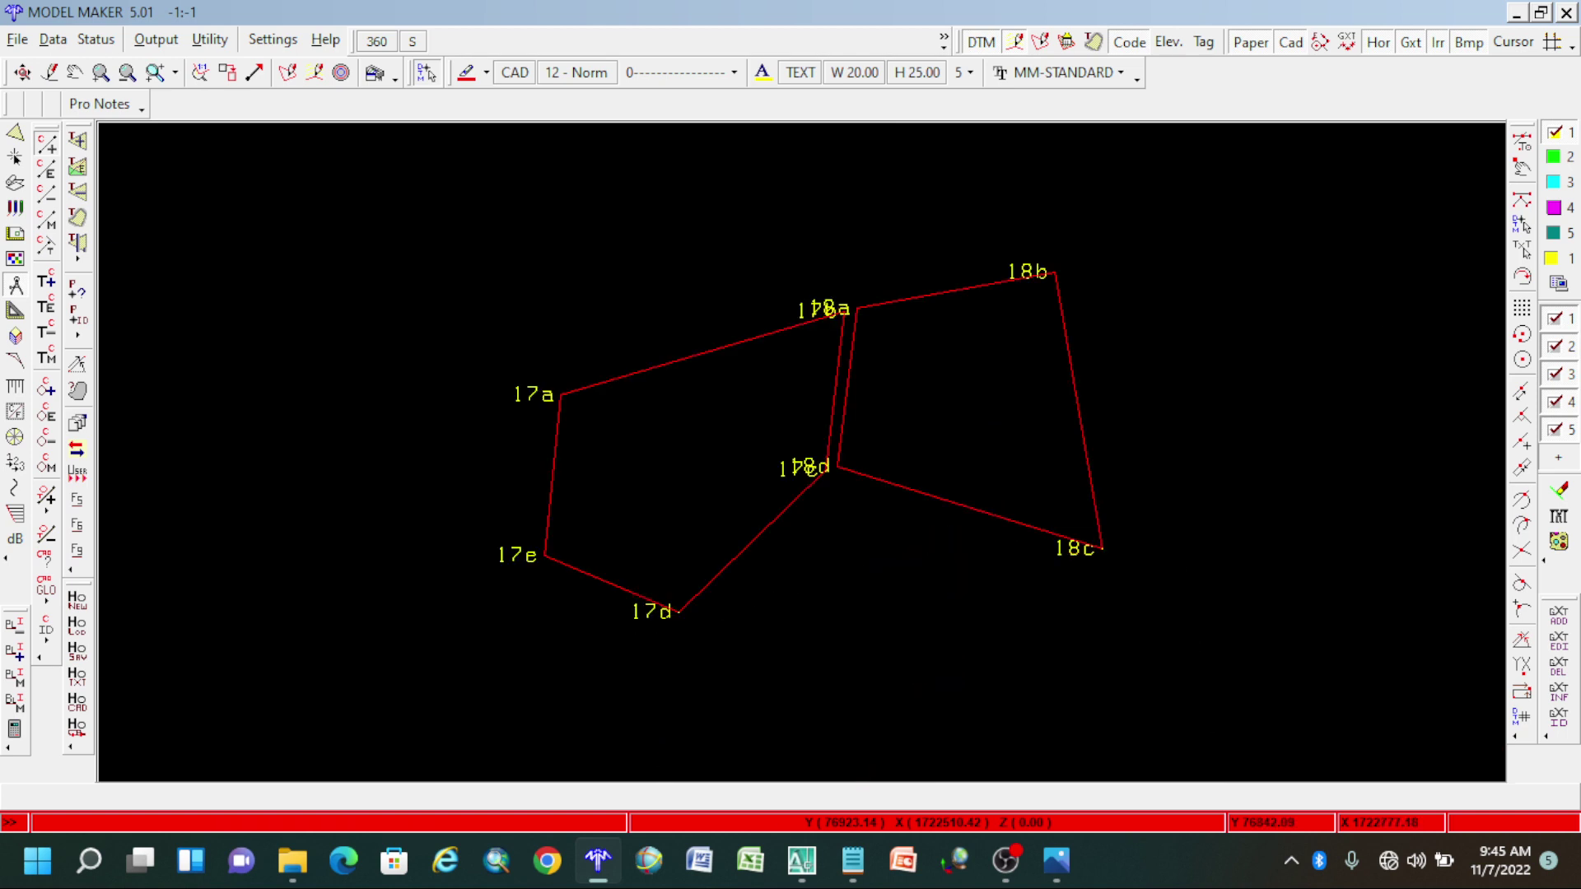
middle_drag(906, 494, 784, 559)
click(842, 604)
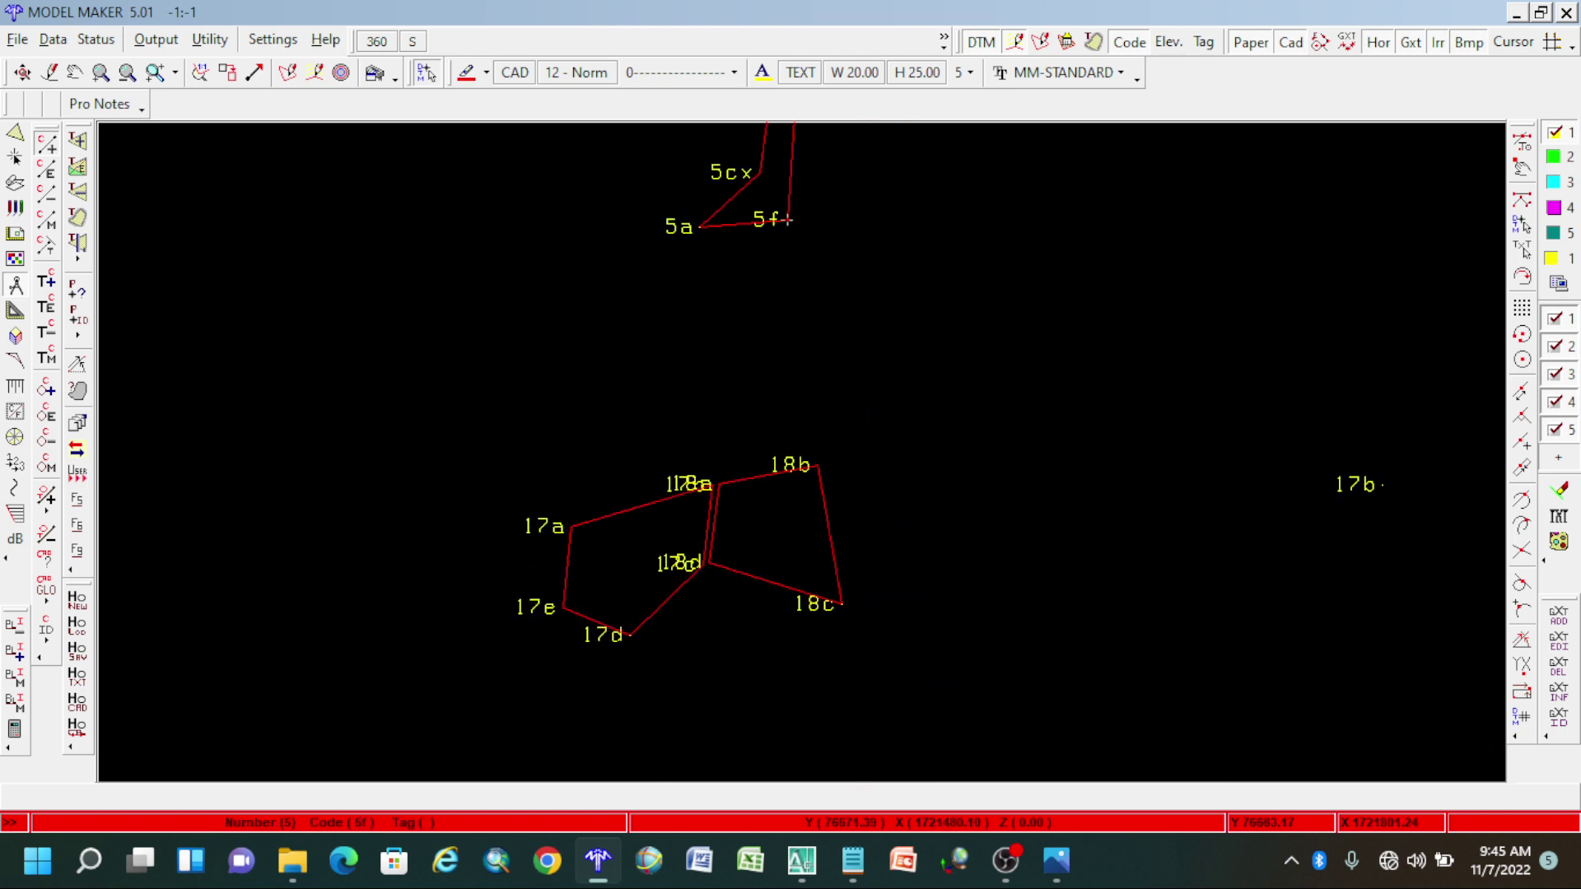
click(1057, 860)
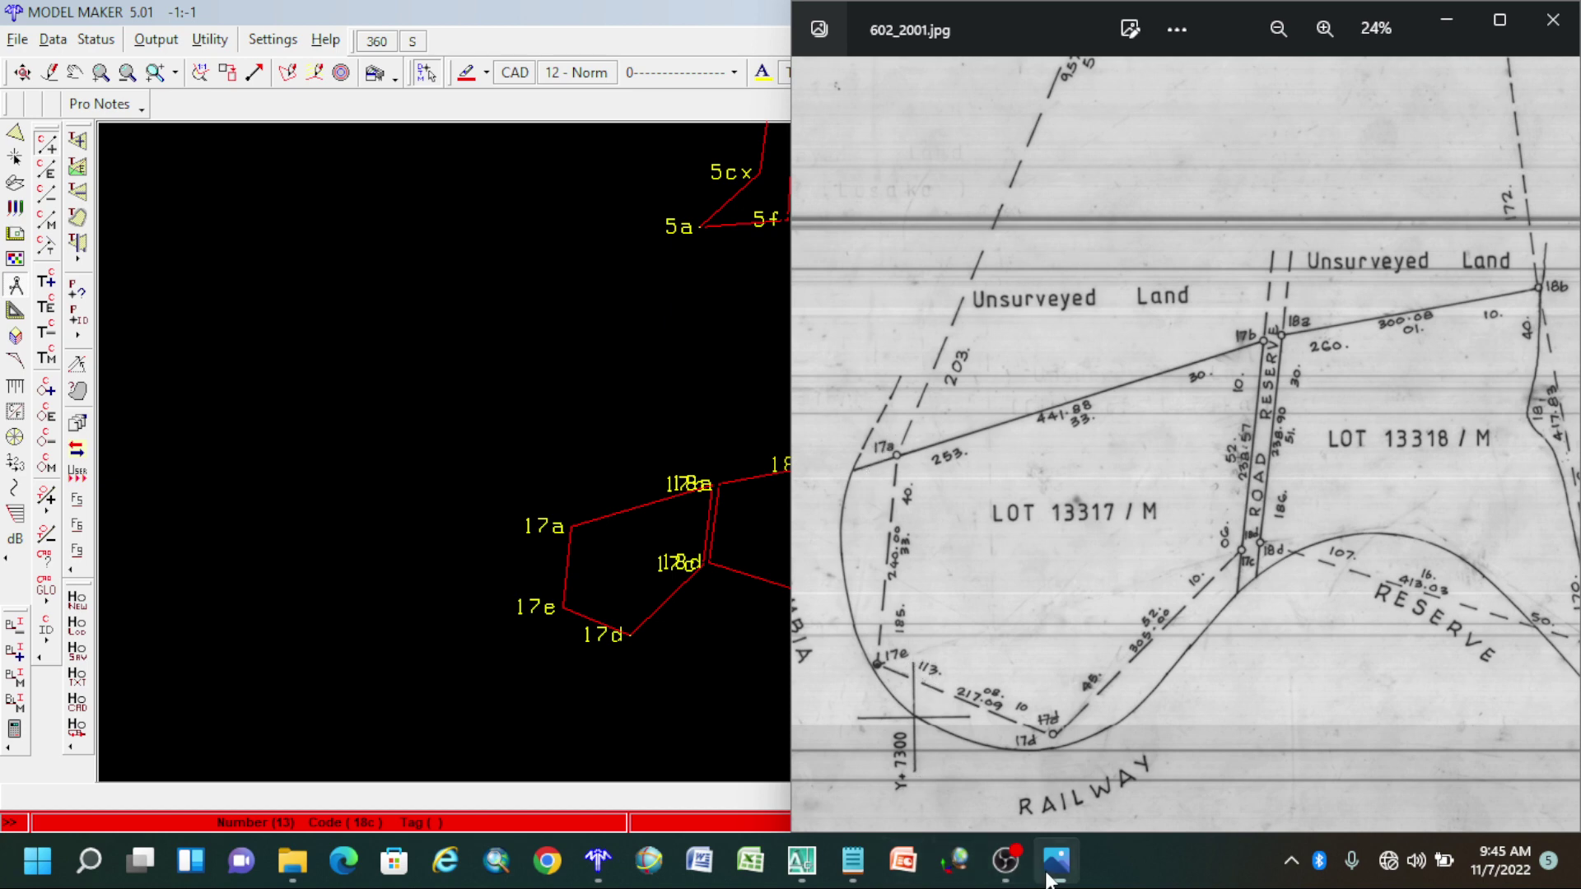
click(630, 634)
click(570, 525)
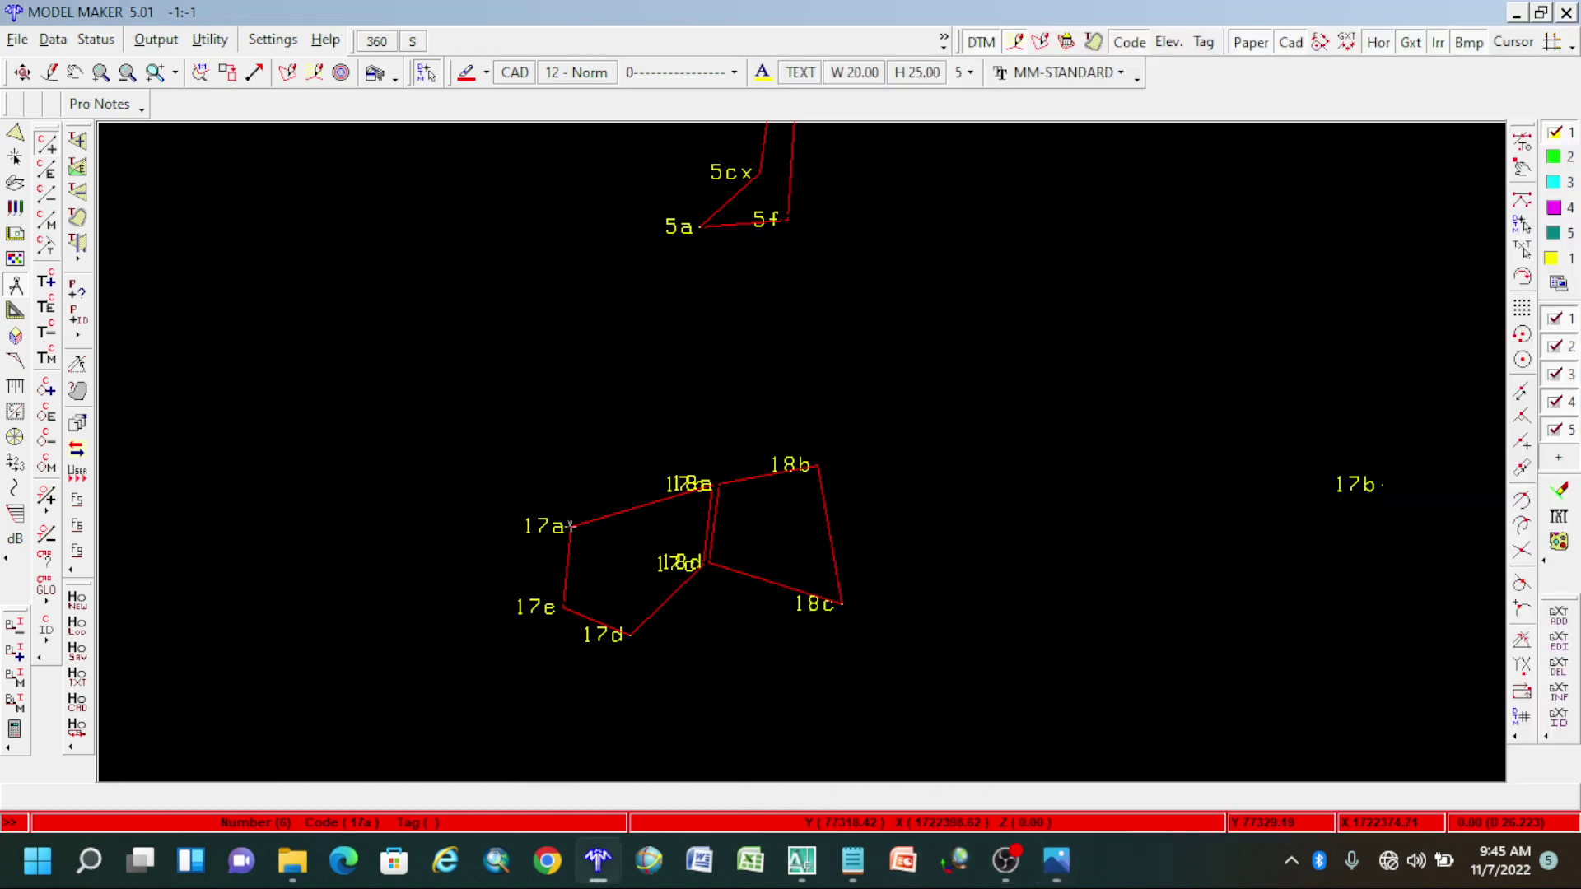
click(698, 226)
click(786, 219)
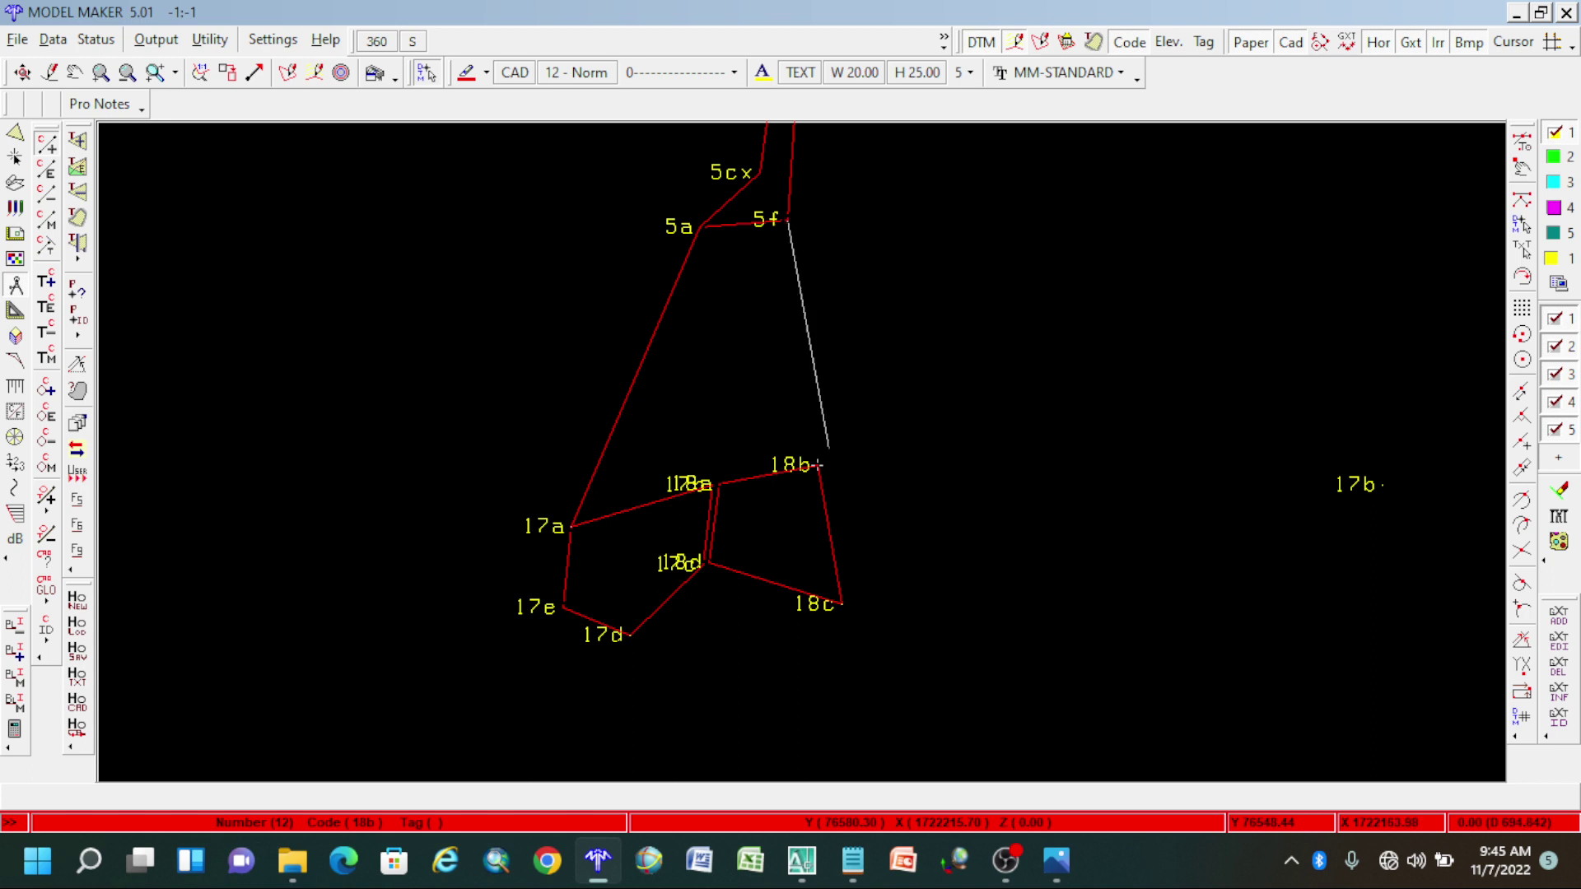
click(816, 466)
scroll(832, 445, down, 1)
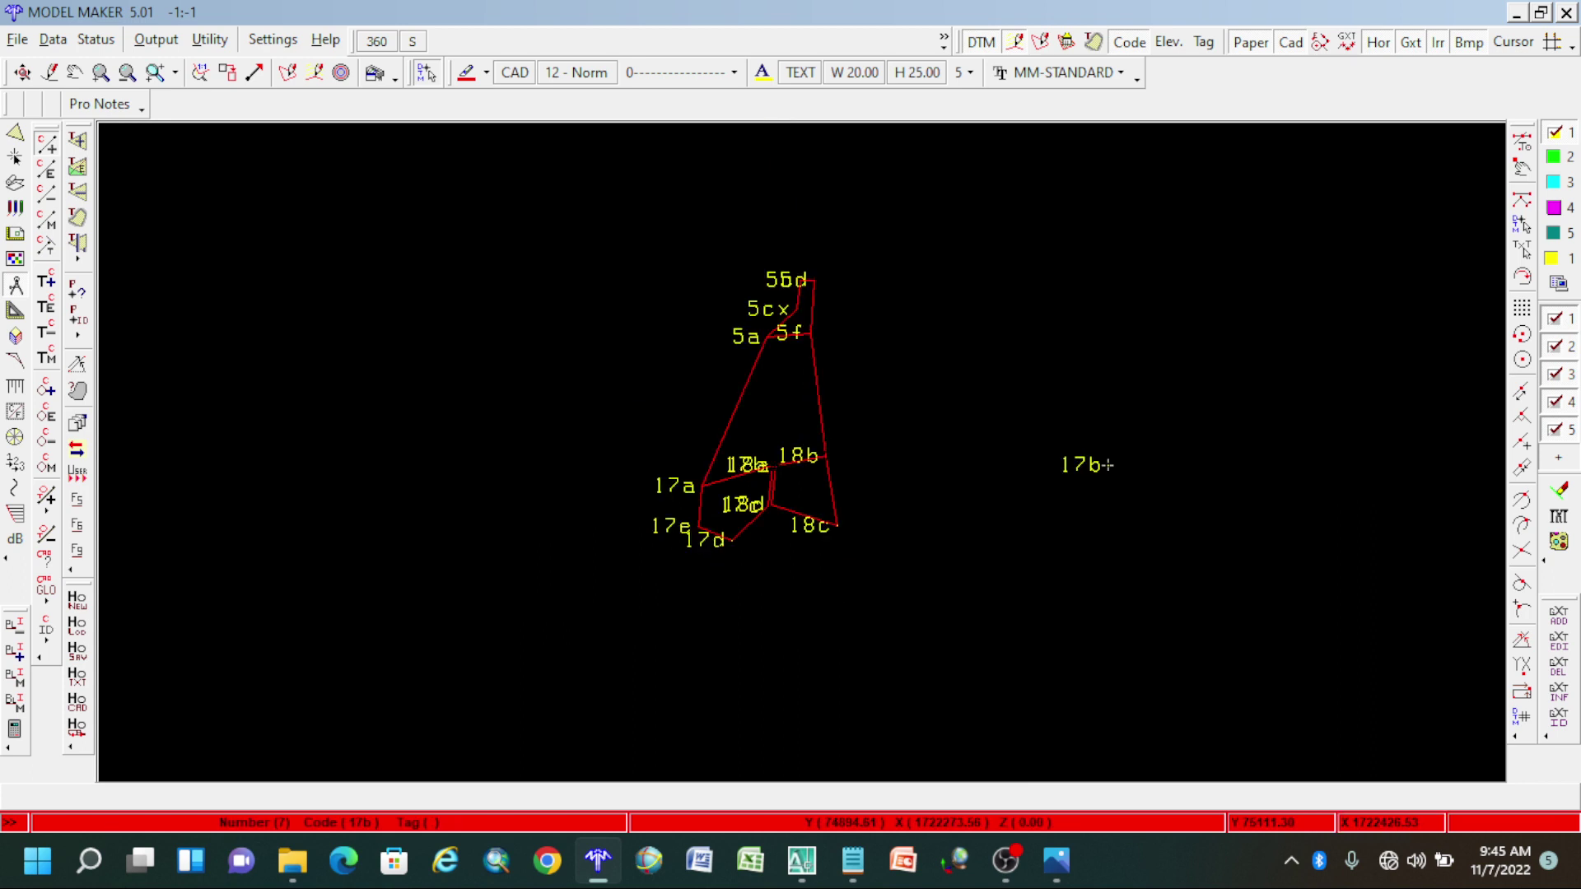
right_click(1109, 466)
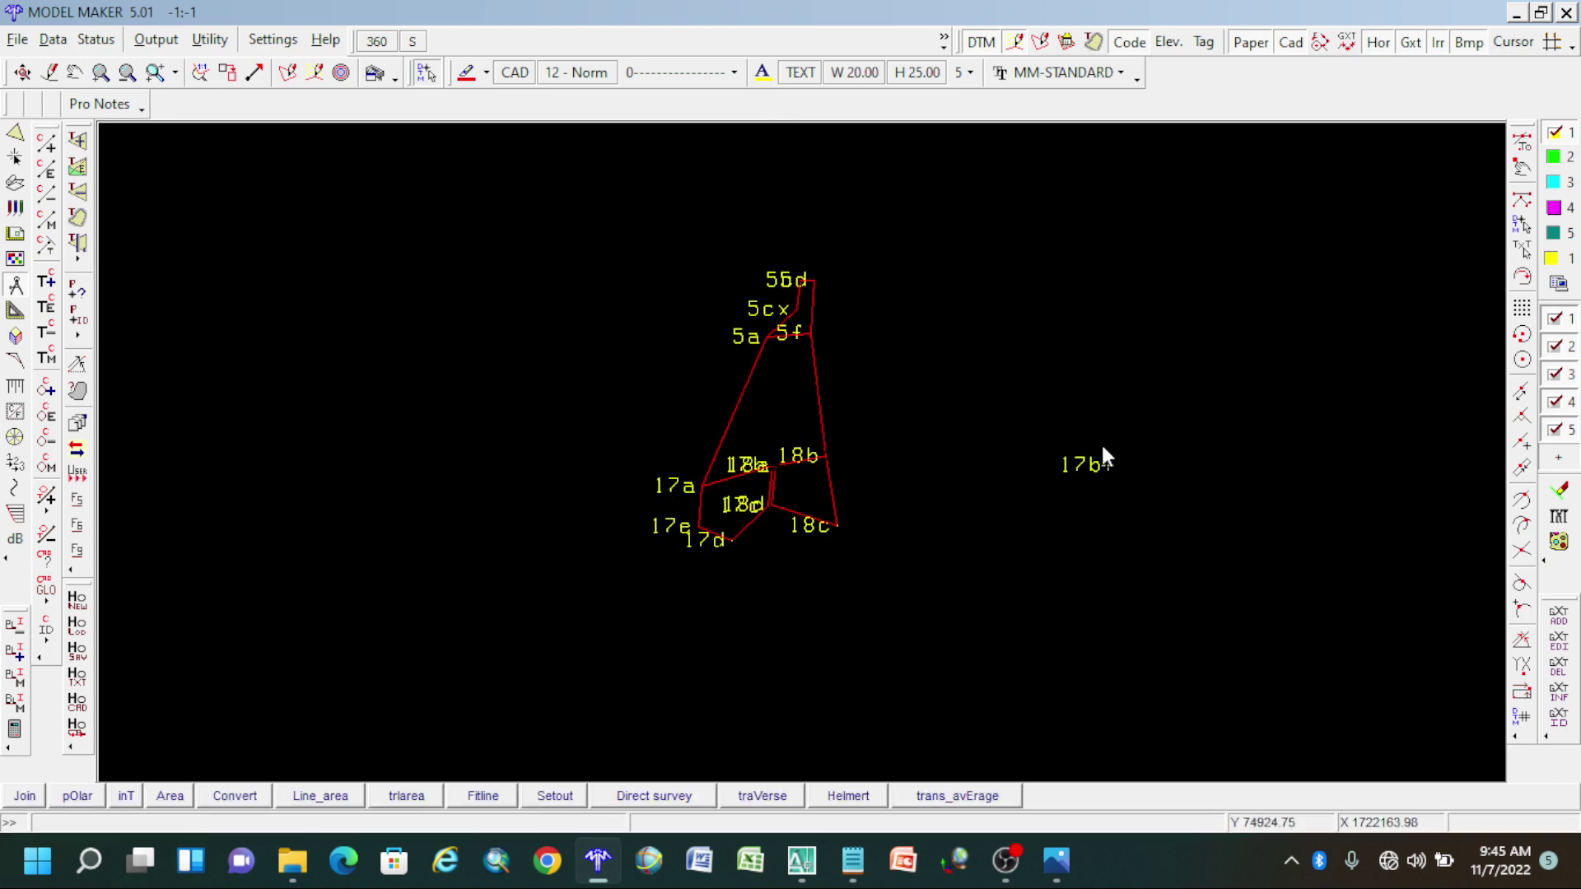
Delete the stray point 17b east of the lots and recentre the survey drawing.
click(15, 156)
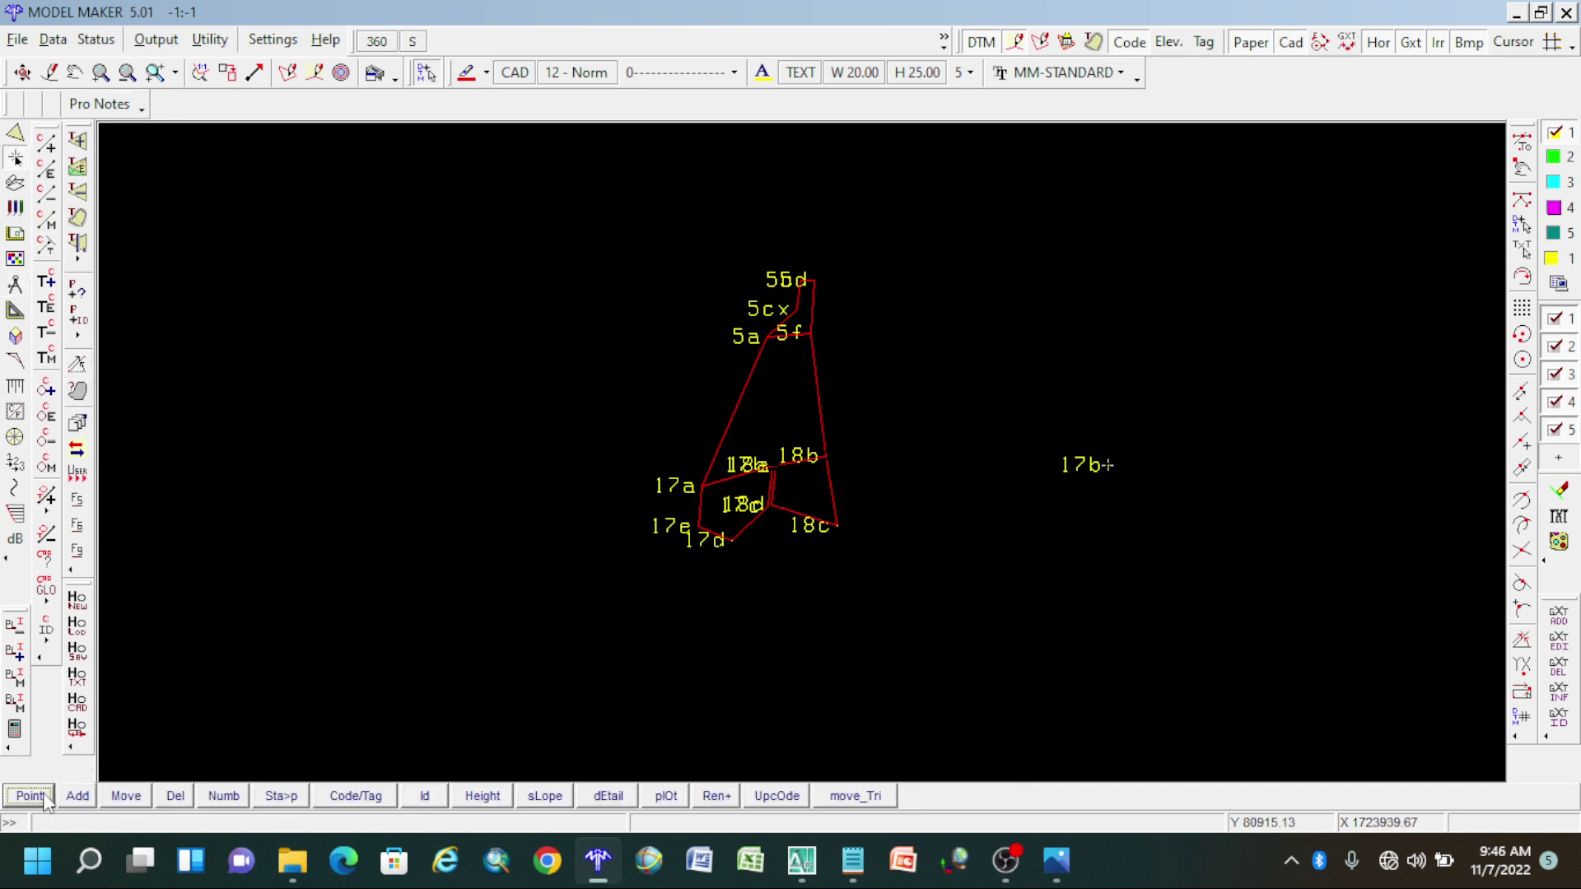
click(30, 795)
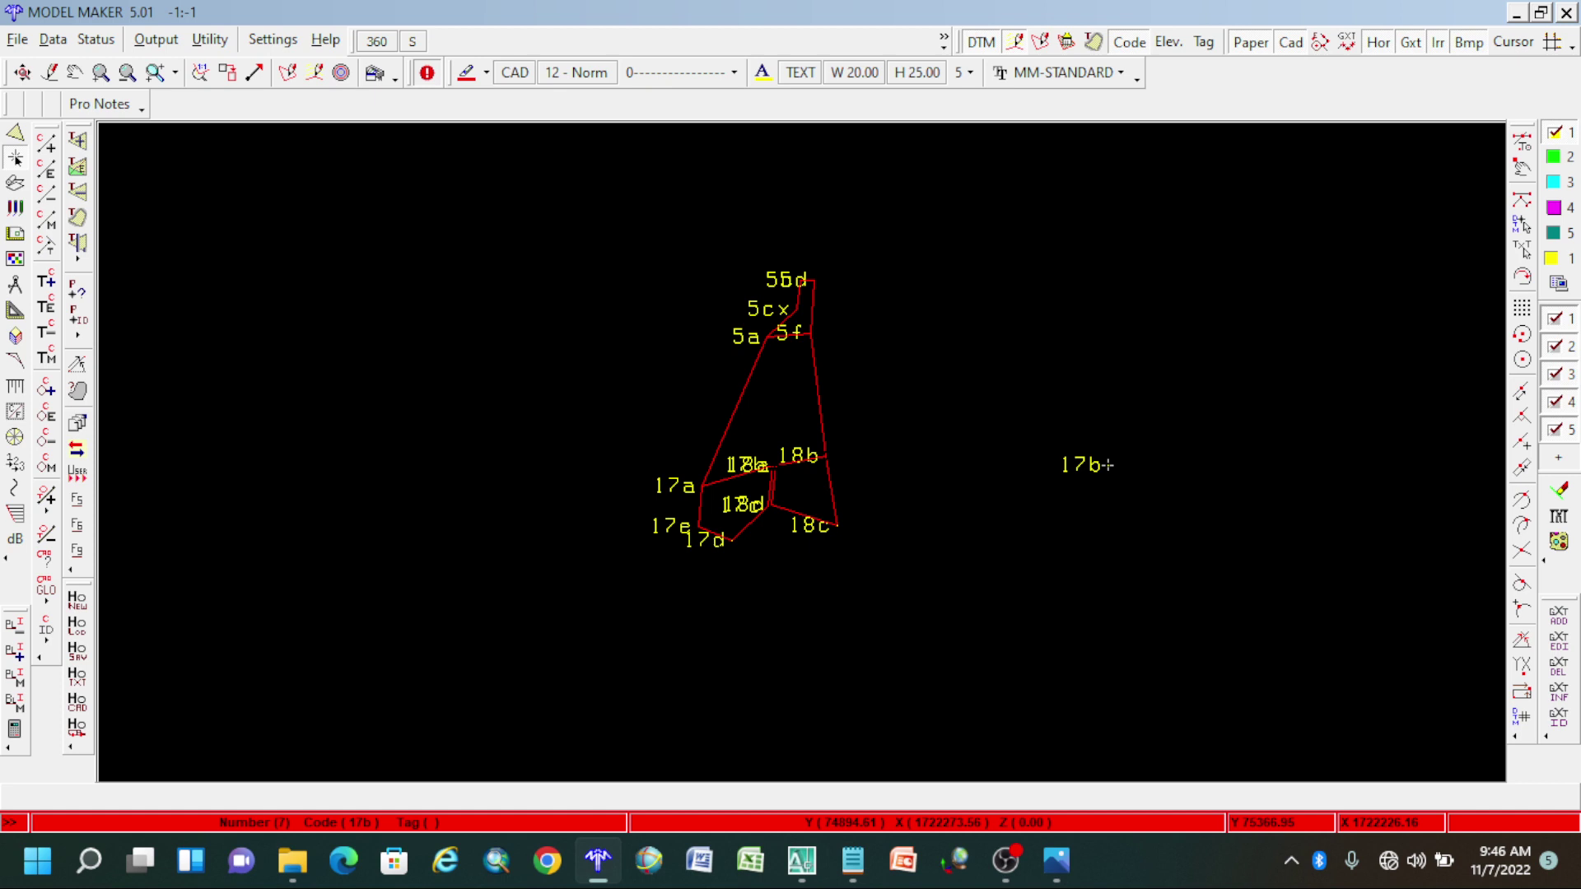
click(889, 353)
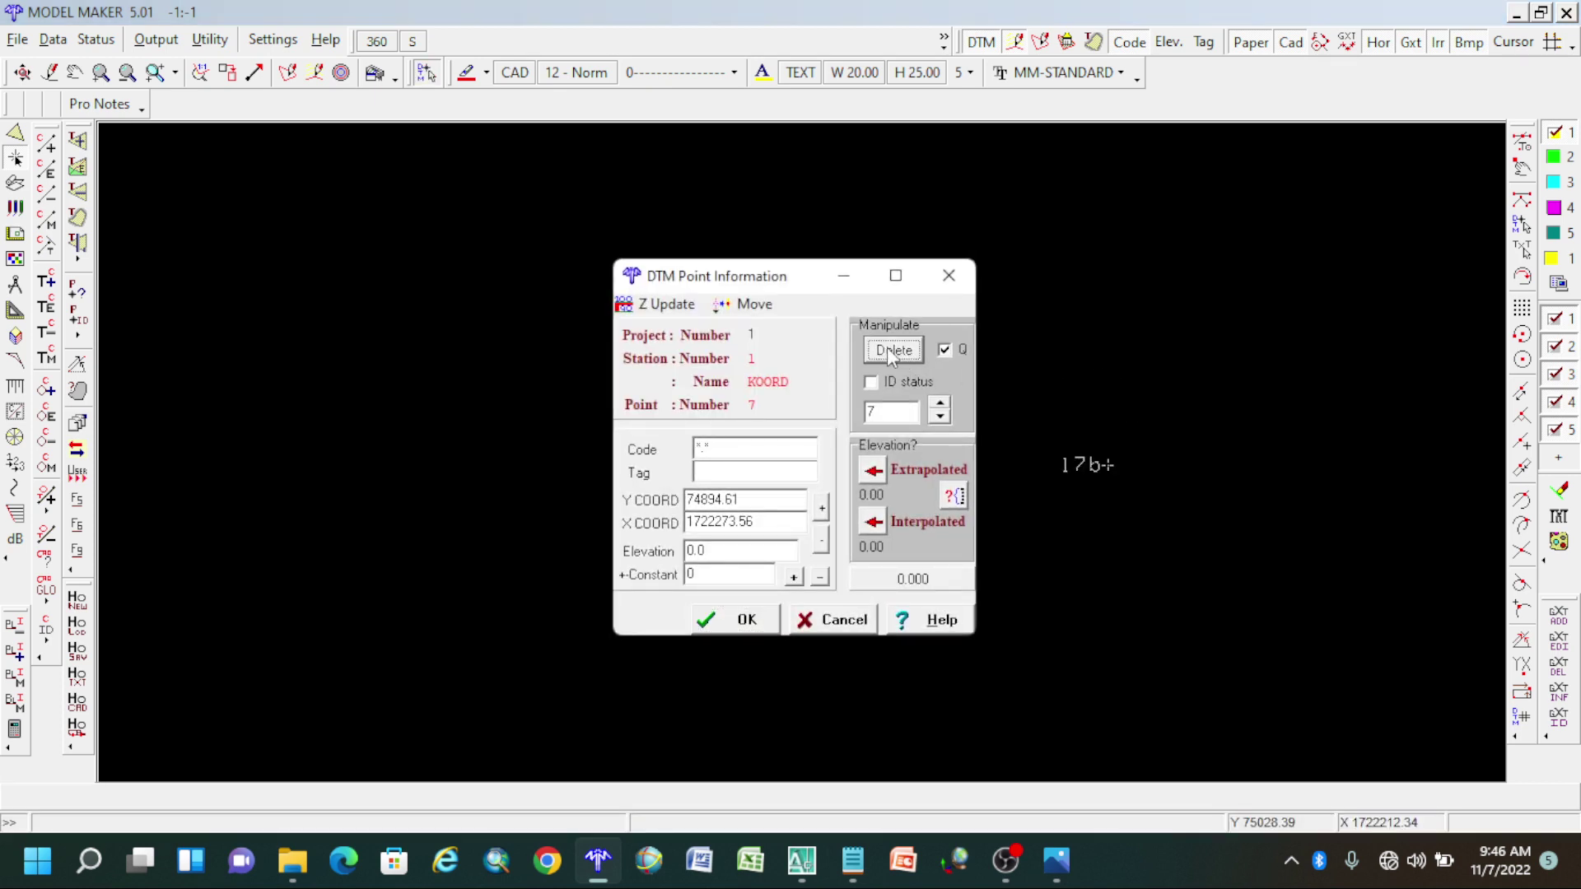
click(747, 620)
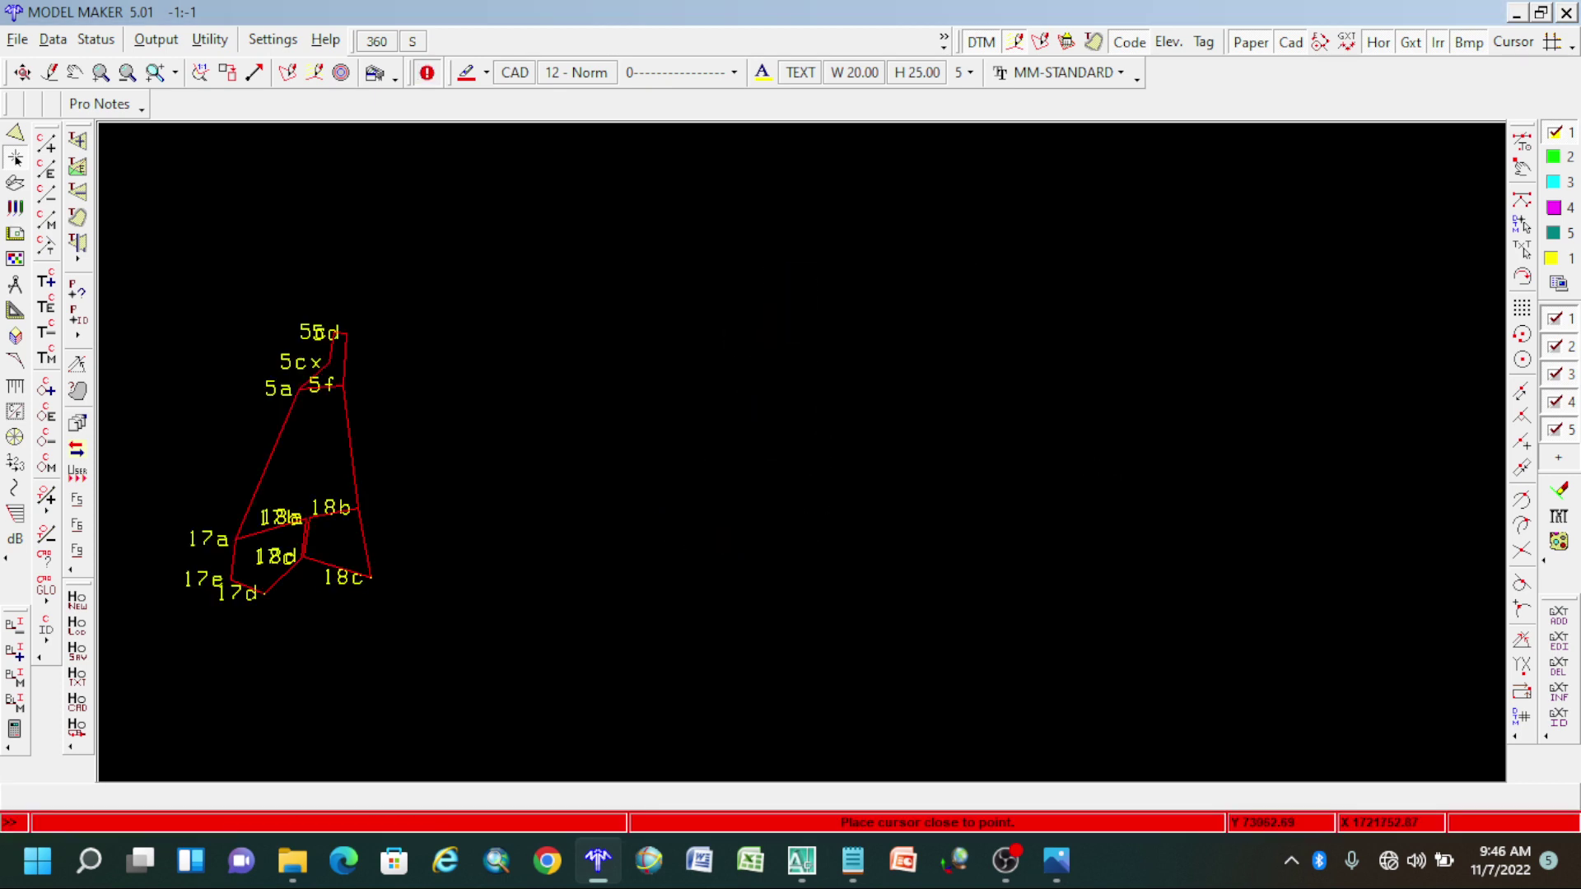
middle_drag(360, 508, 812, 452)
scroll(716, 408, up, 2)
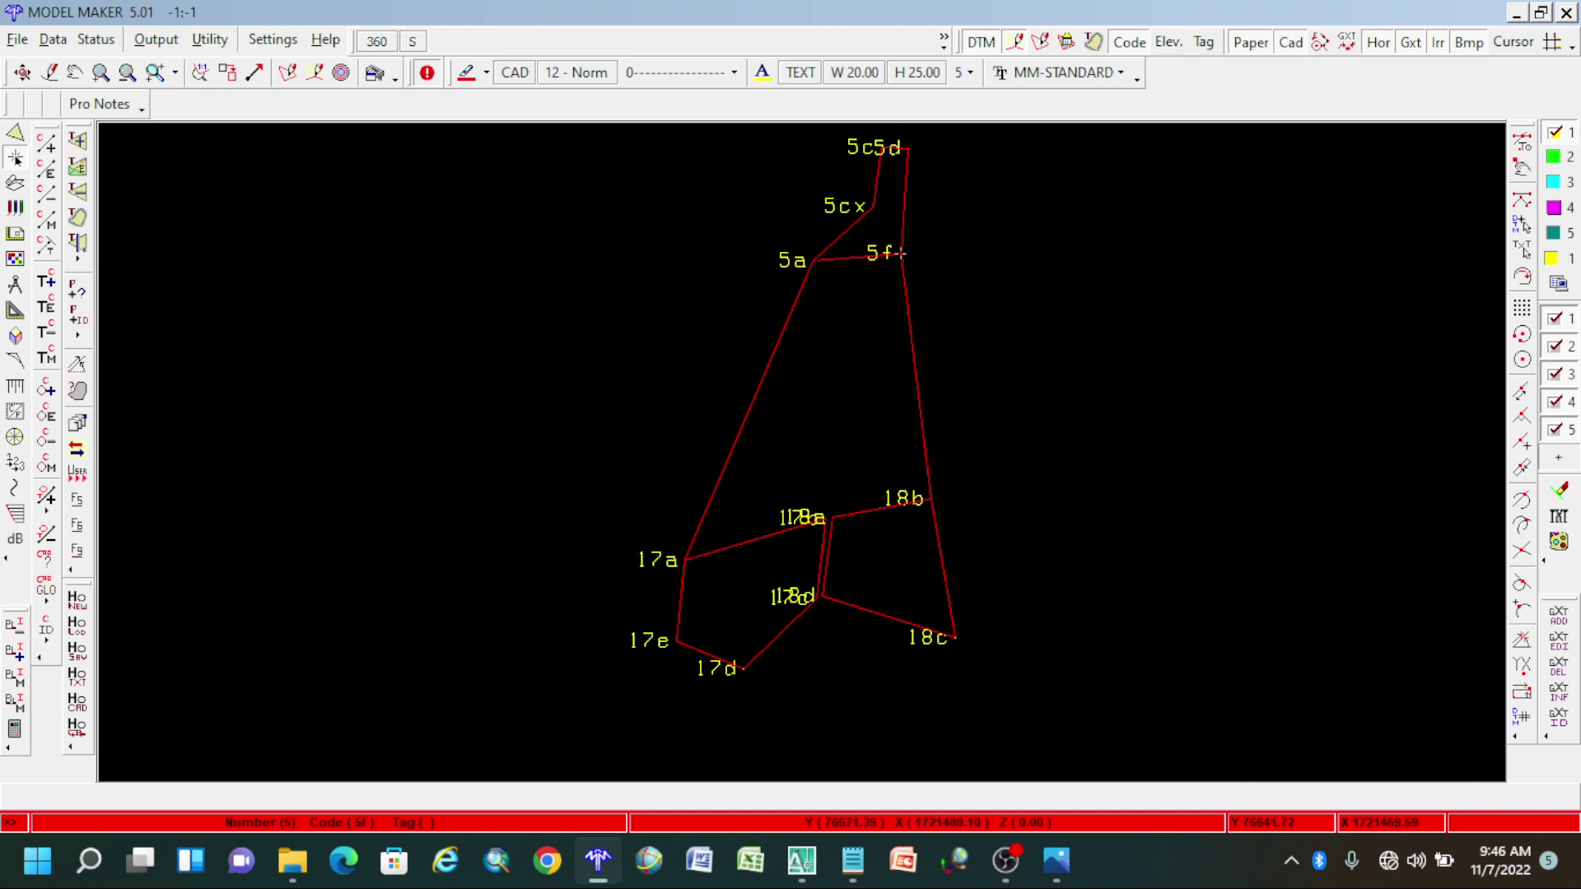